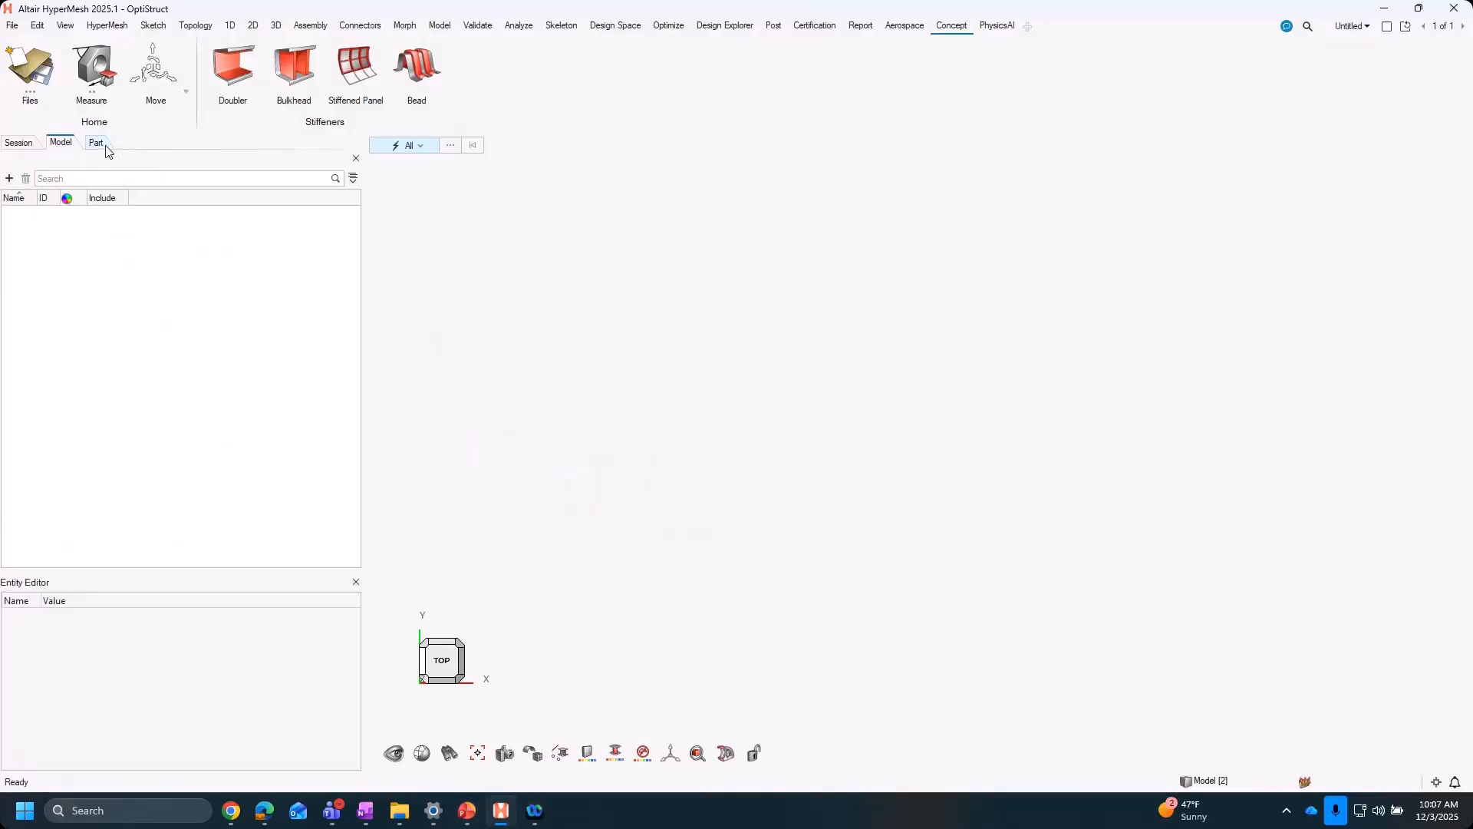
# Close the part browser and load Lines_only_GFEM_model.hm as a new HyperMesh model
pyautogui.click(96, 142)
pyautogui.click(356, 156)
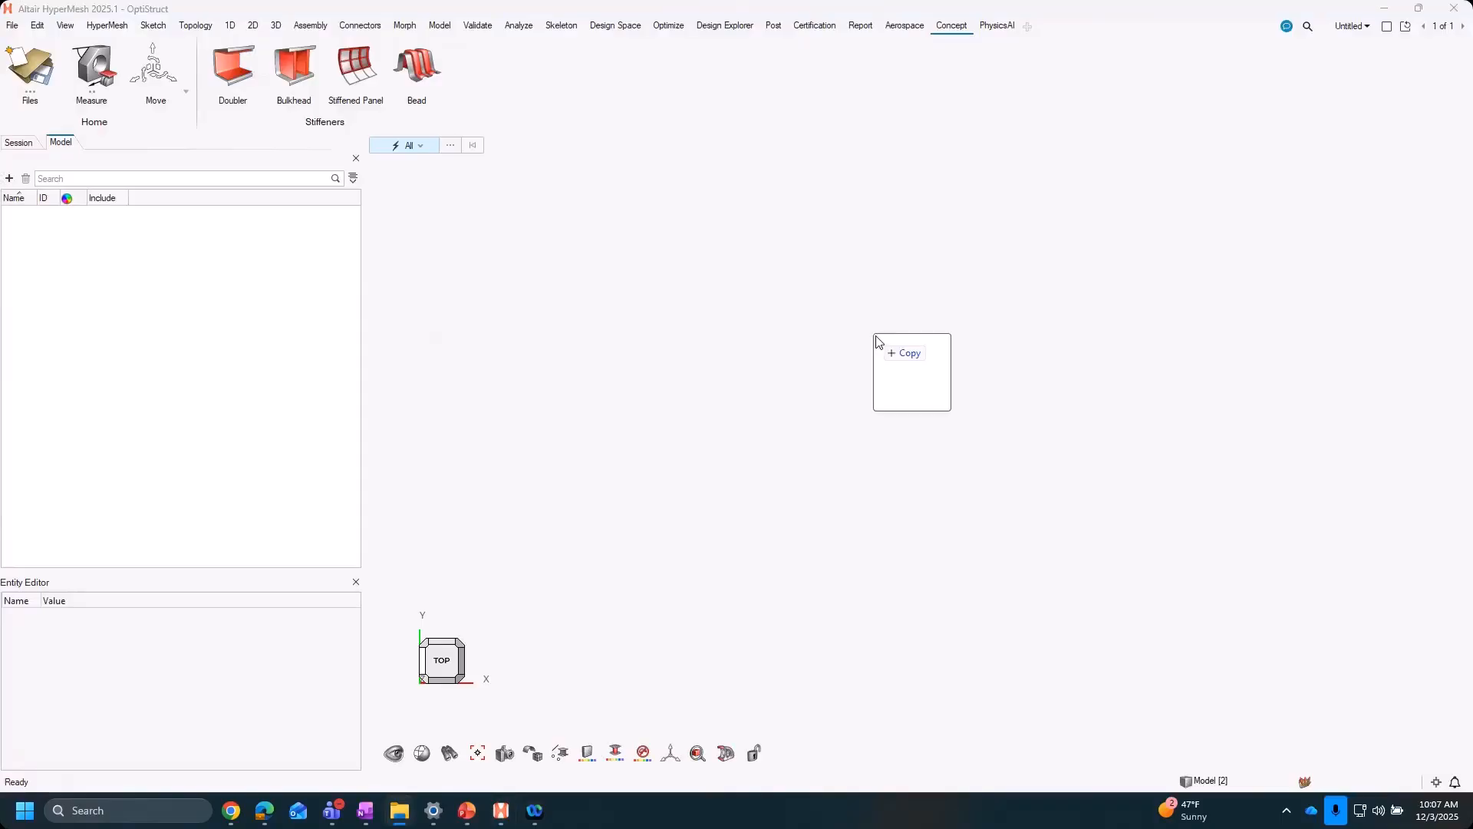
pyautogui.moveTo(878, 342); pyautogui.dragTo(881, 345)
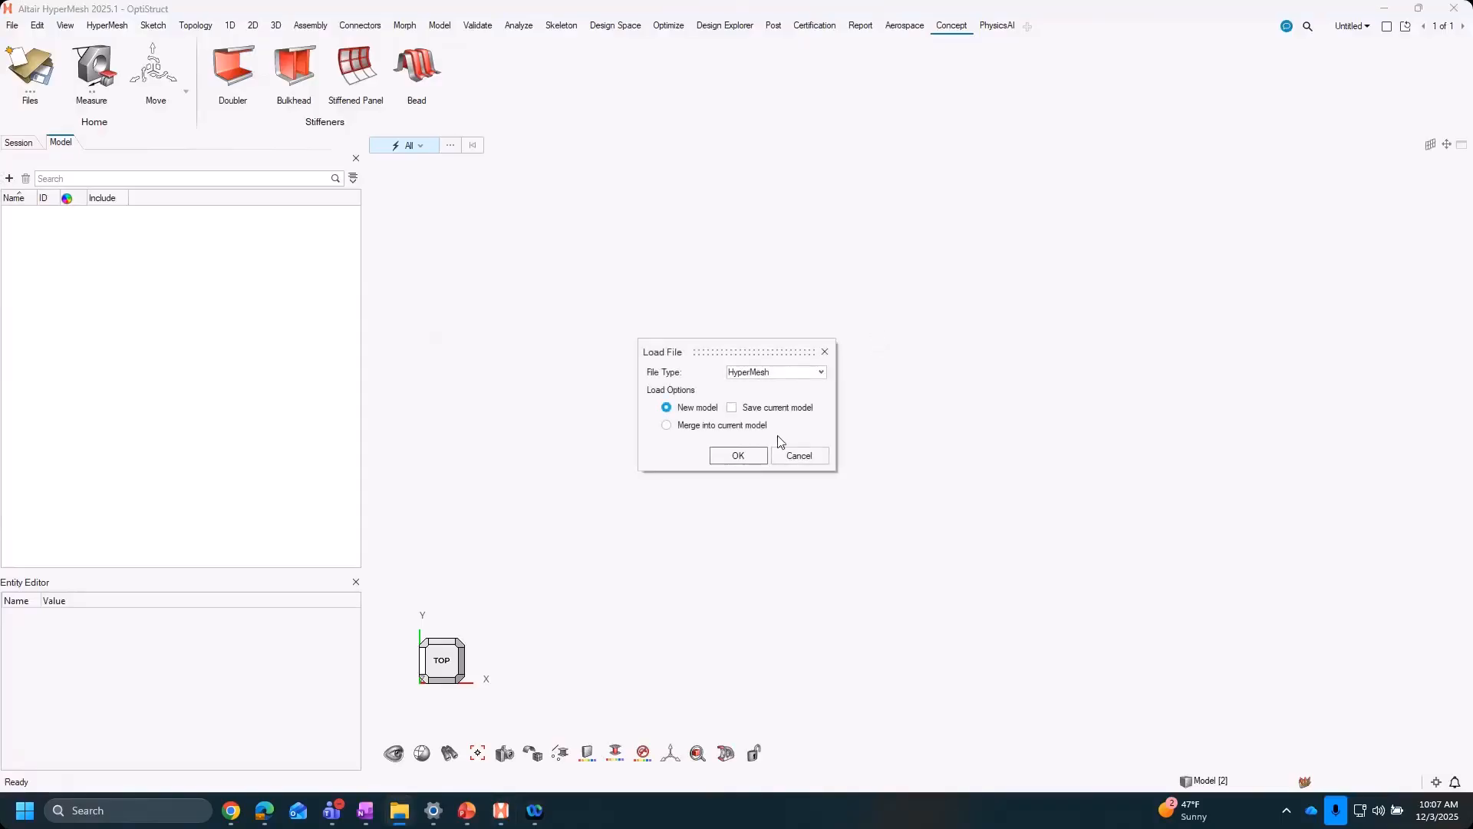
pyautogui.click(737, 459)
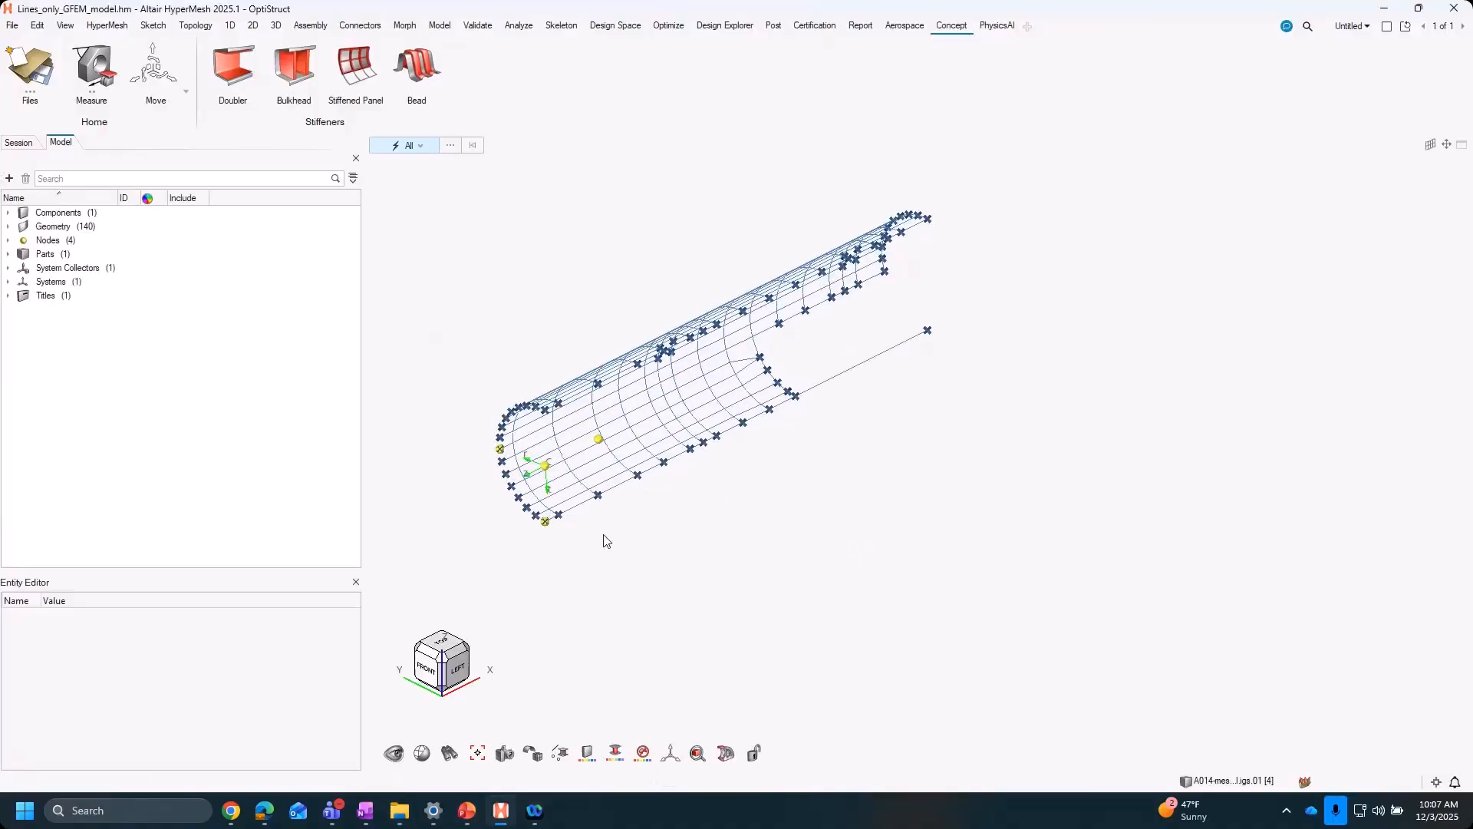
# Examine the wireframe lines and end points of the loaded curved panel from several angles
pyautogui.moveTo(649, 554); pyautogui.dragTo(793, 562, button='right')
pyautogui.scroll(4, 818, 449)
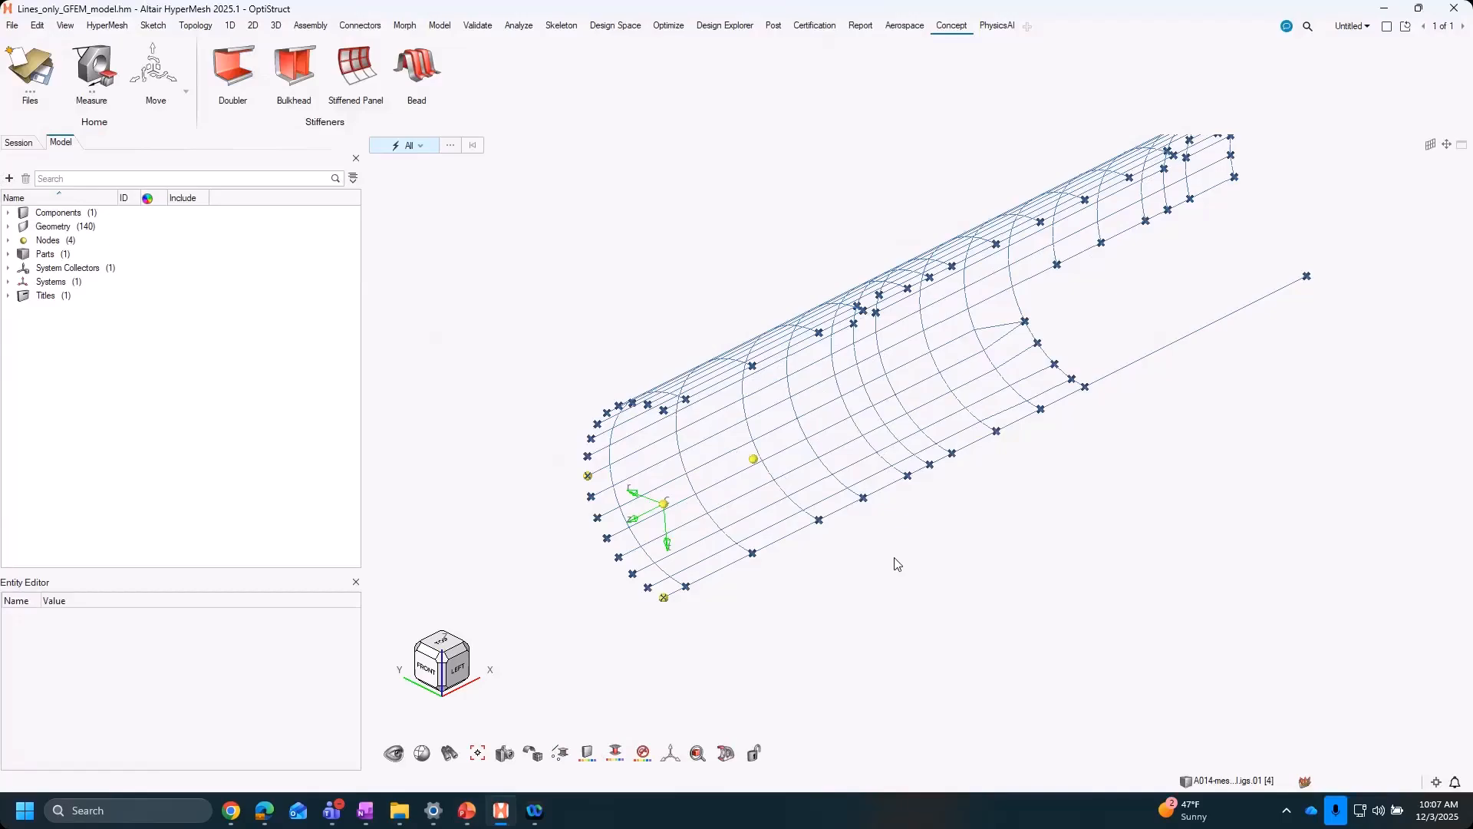
pyautogui.moveTo(883, 559); pyautogui.dragTo(882, 510, button='middle')
pyautogui.moveTo(896, 583); pyautogui.dragTo(889, 646, button='right')
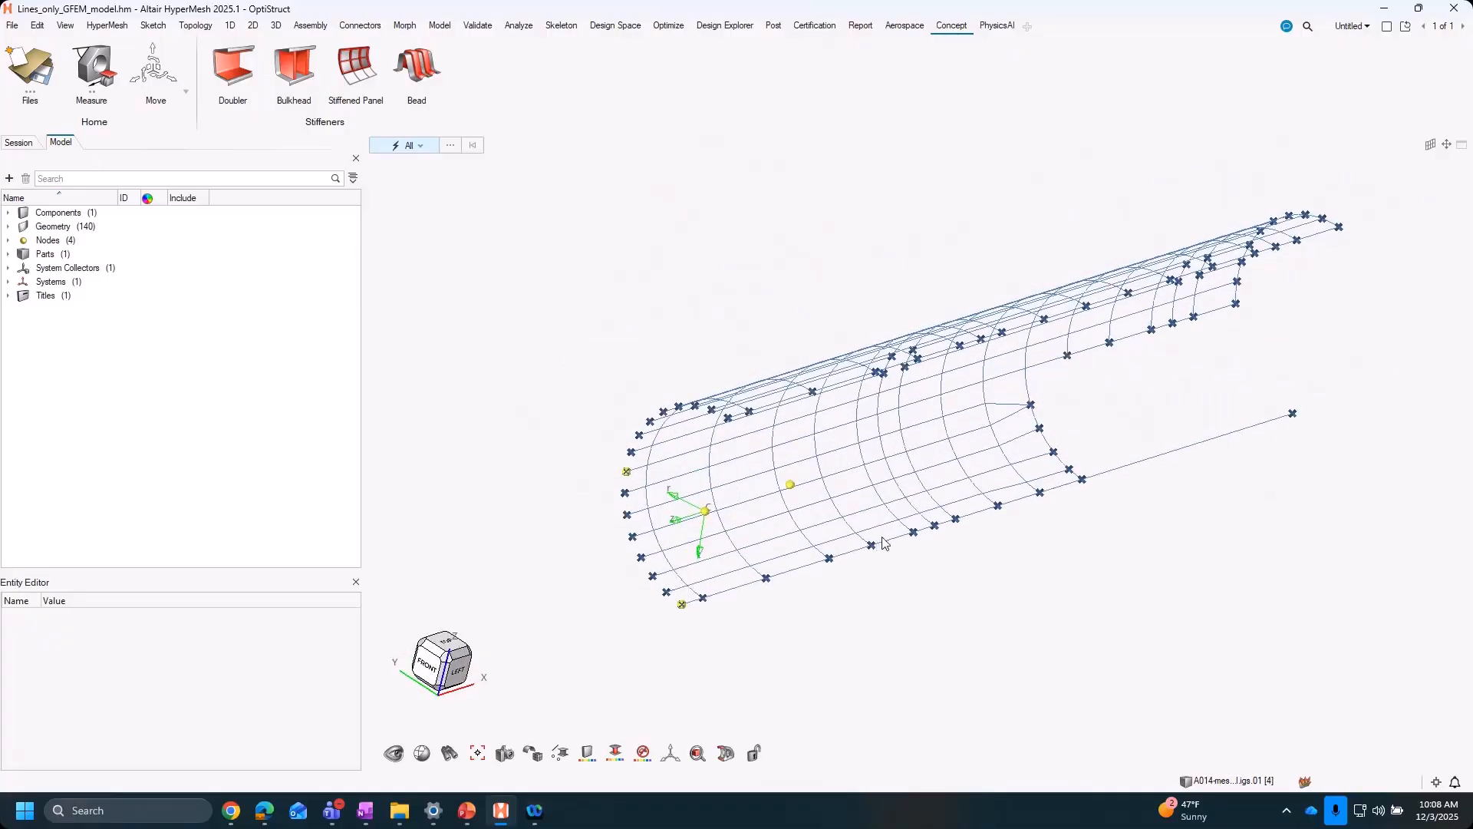
pyautogui.scroll(1, 959, 575)
pyautogui.scroll(1, 1059, 606)
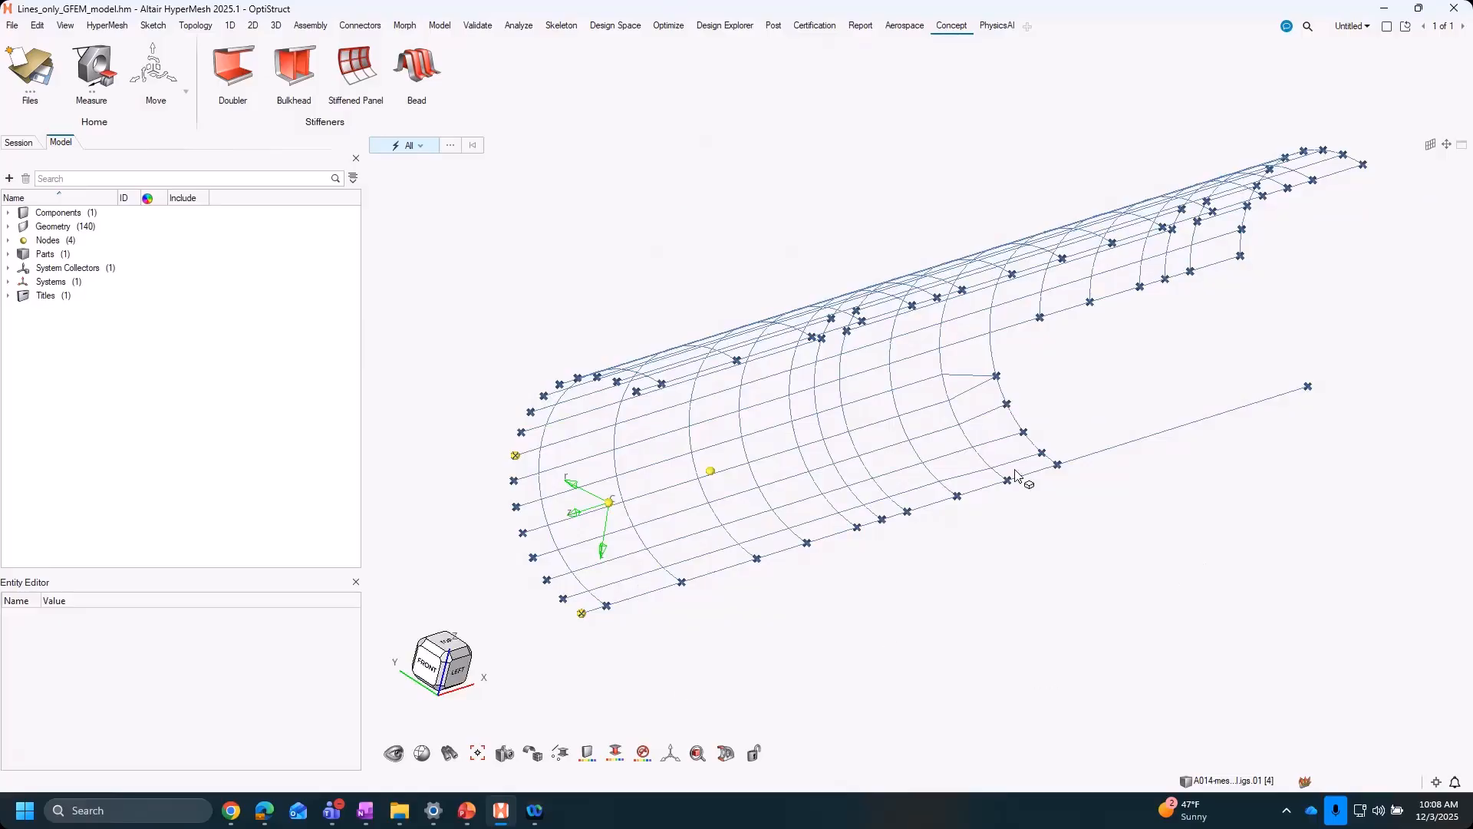
pyautogui.click(195, 27)
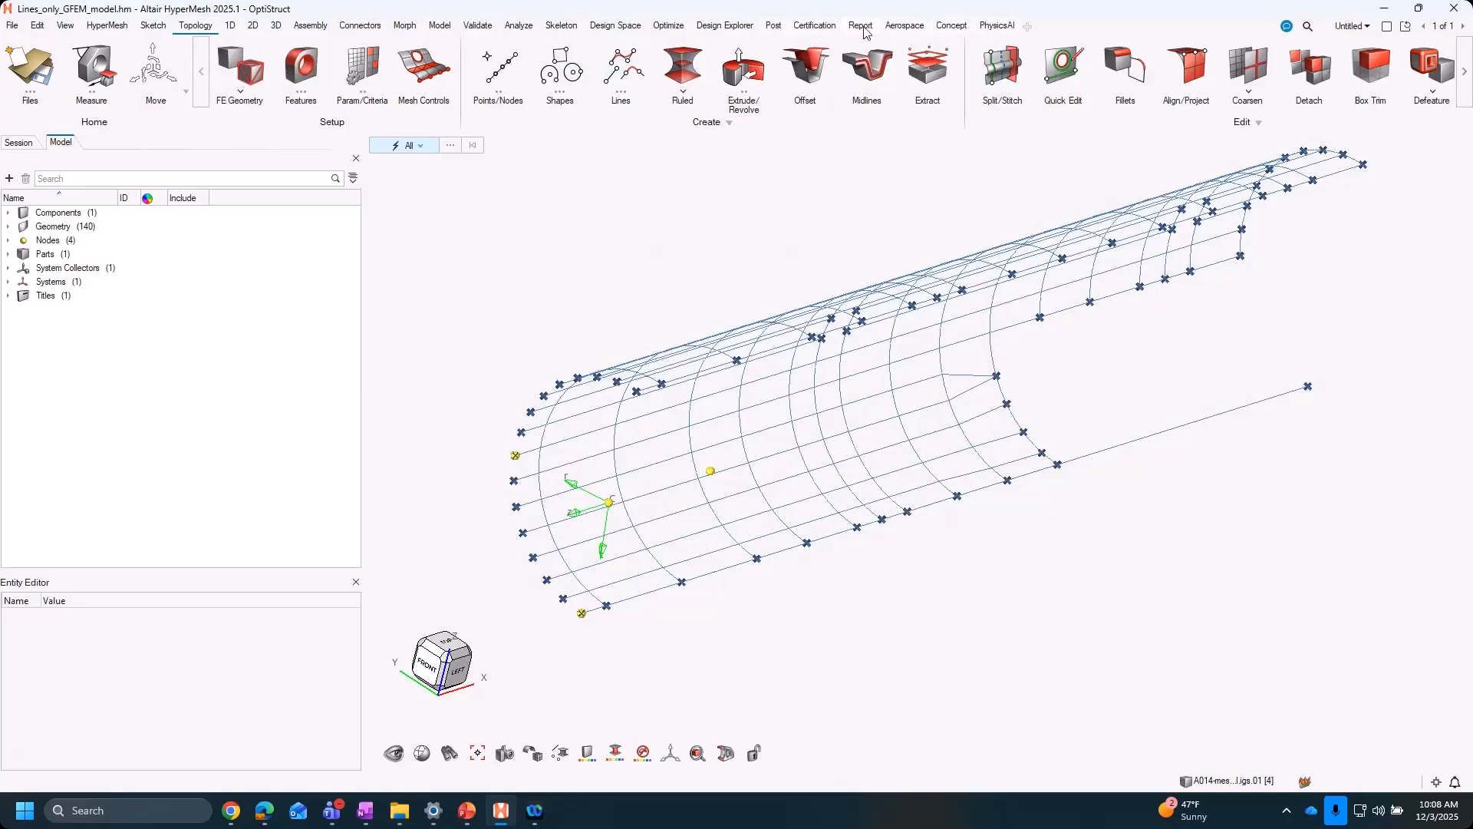
pyautogui.click(953, 26)
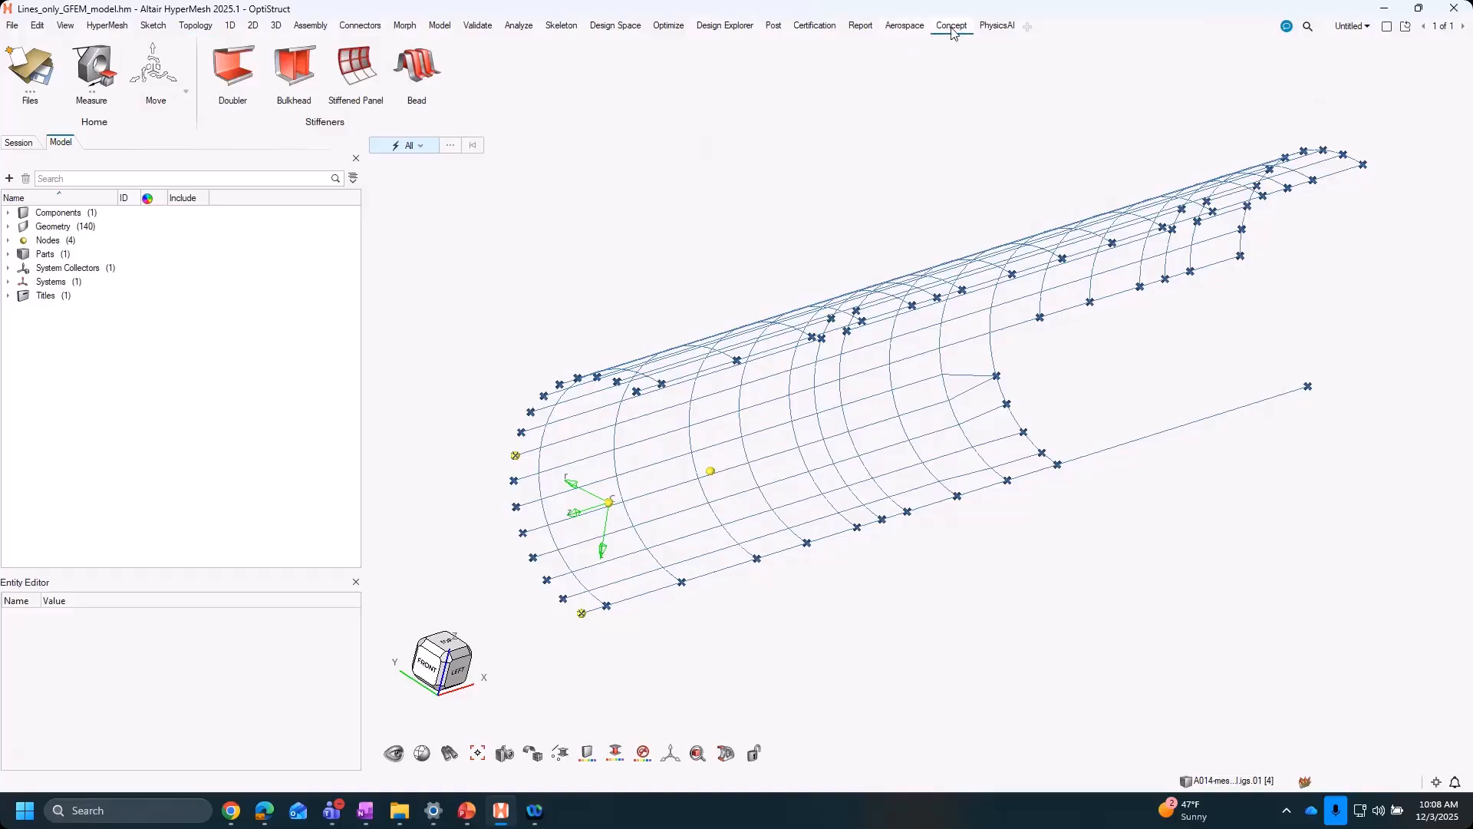
pyautogui.rightClick(1070, 31)
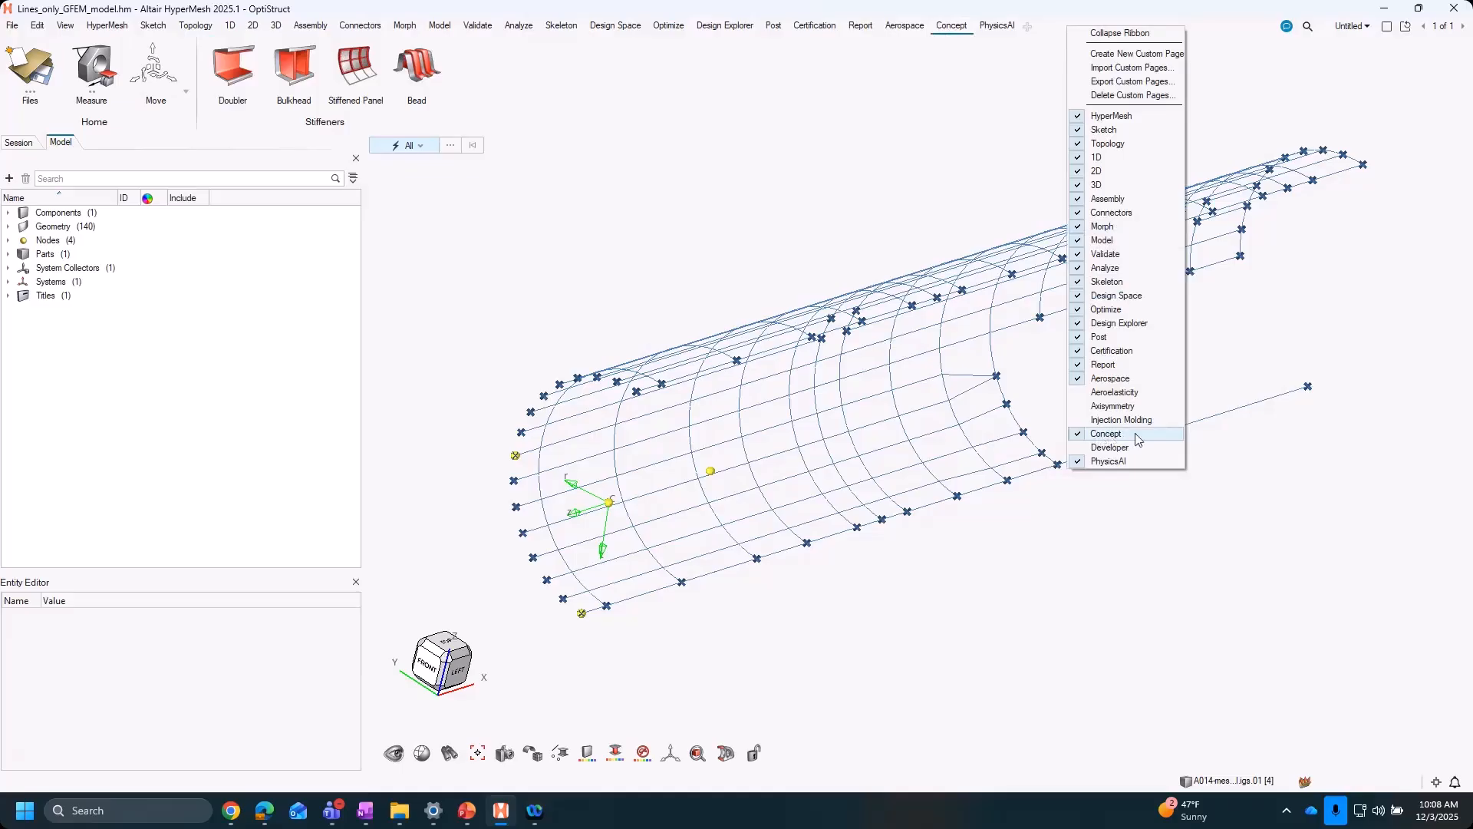
pyautogui.click(903, 180)
pyautogui.moveTo(788, 242)
pyautogui.mouseDown(button='right')
pyautogui.moveTo(756, 231)
pyautogui.moveTo(794, 240)
pyautogui.mouseUp(button='right')
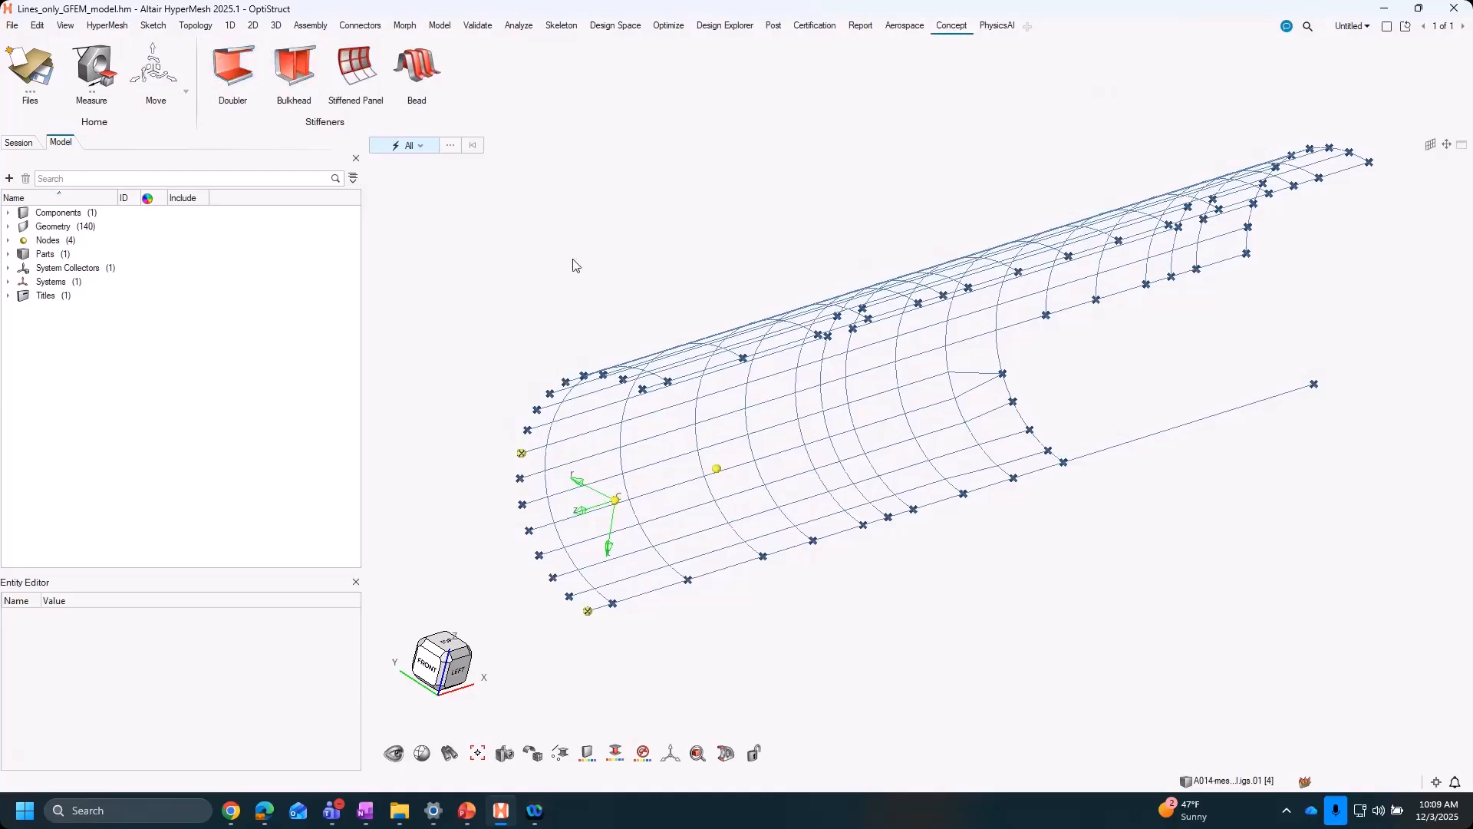
pyautogui.click(367, 78)
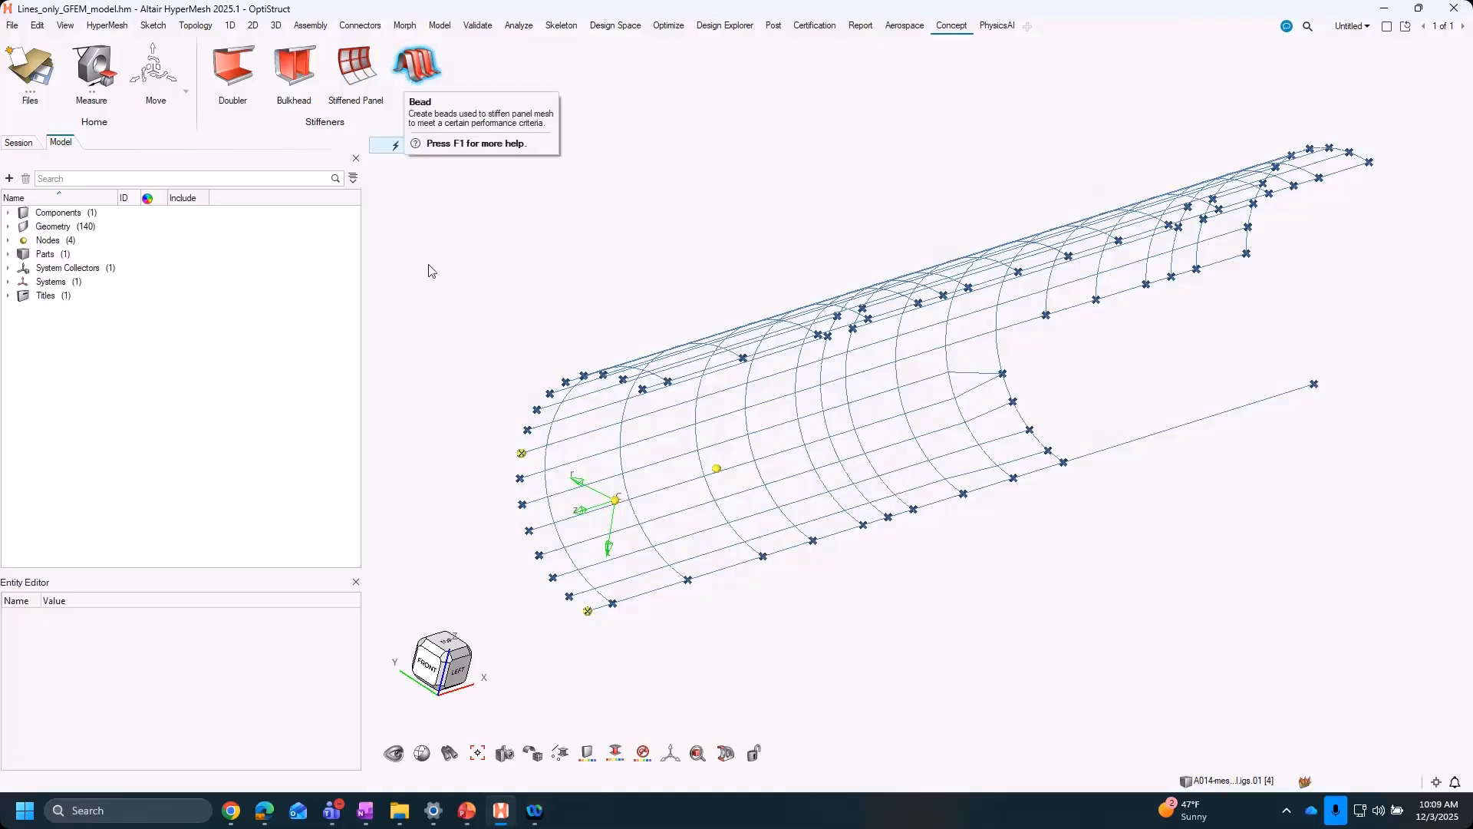
pyautogui.click(370, 92)
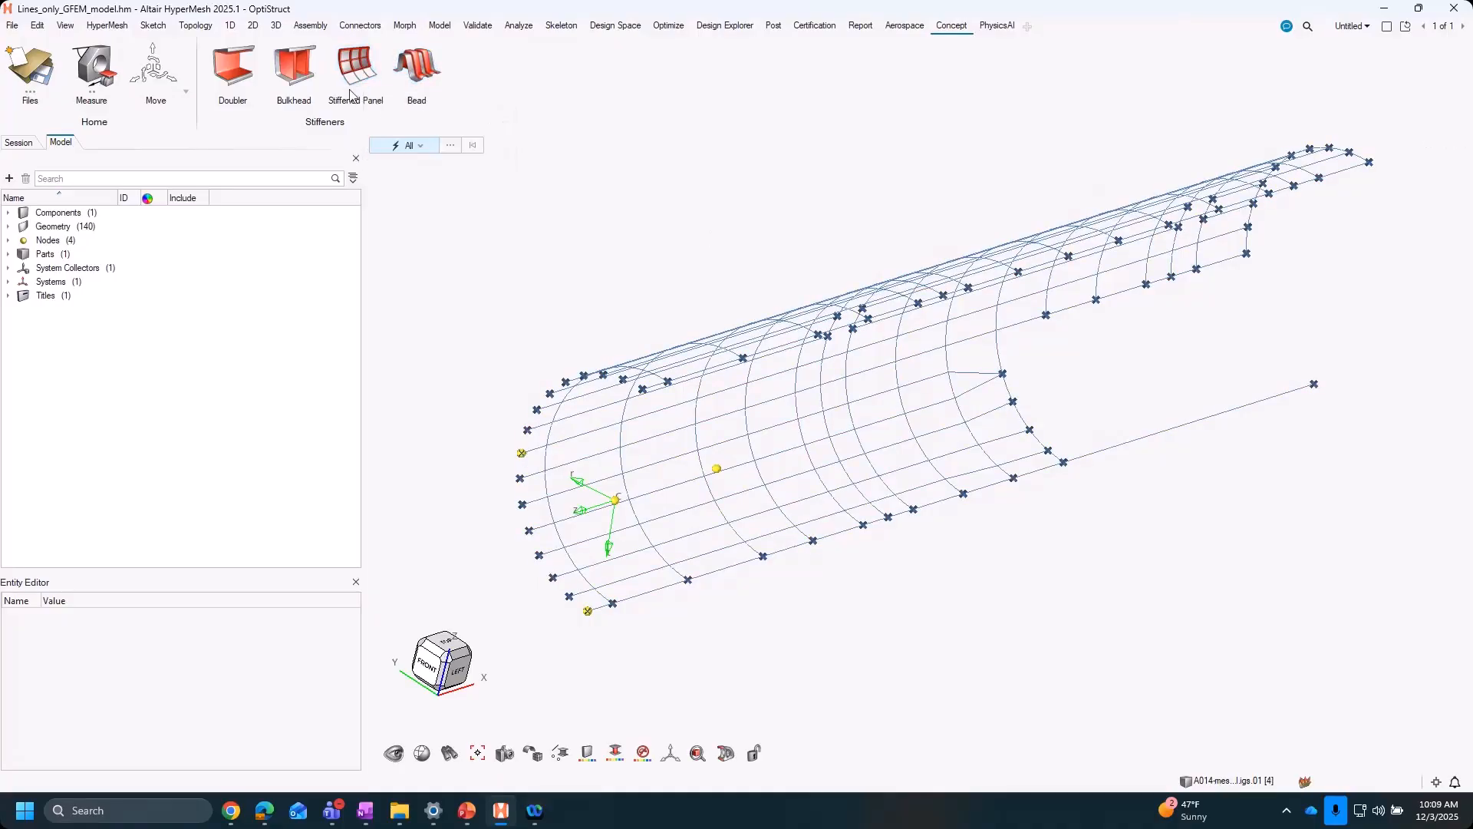
pyautogui.scroll(-2, 481, 308)
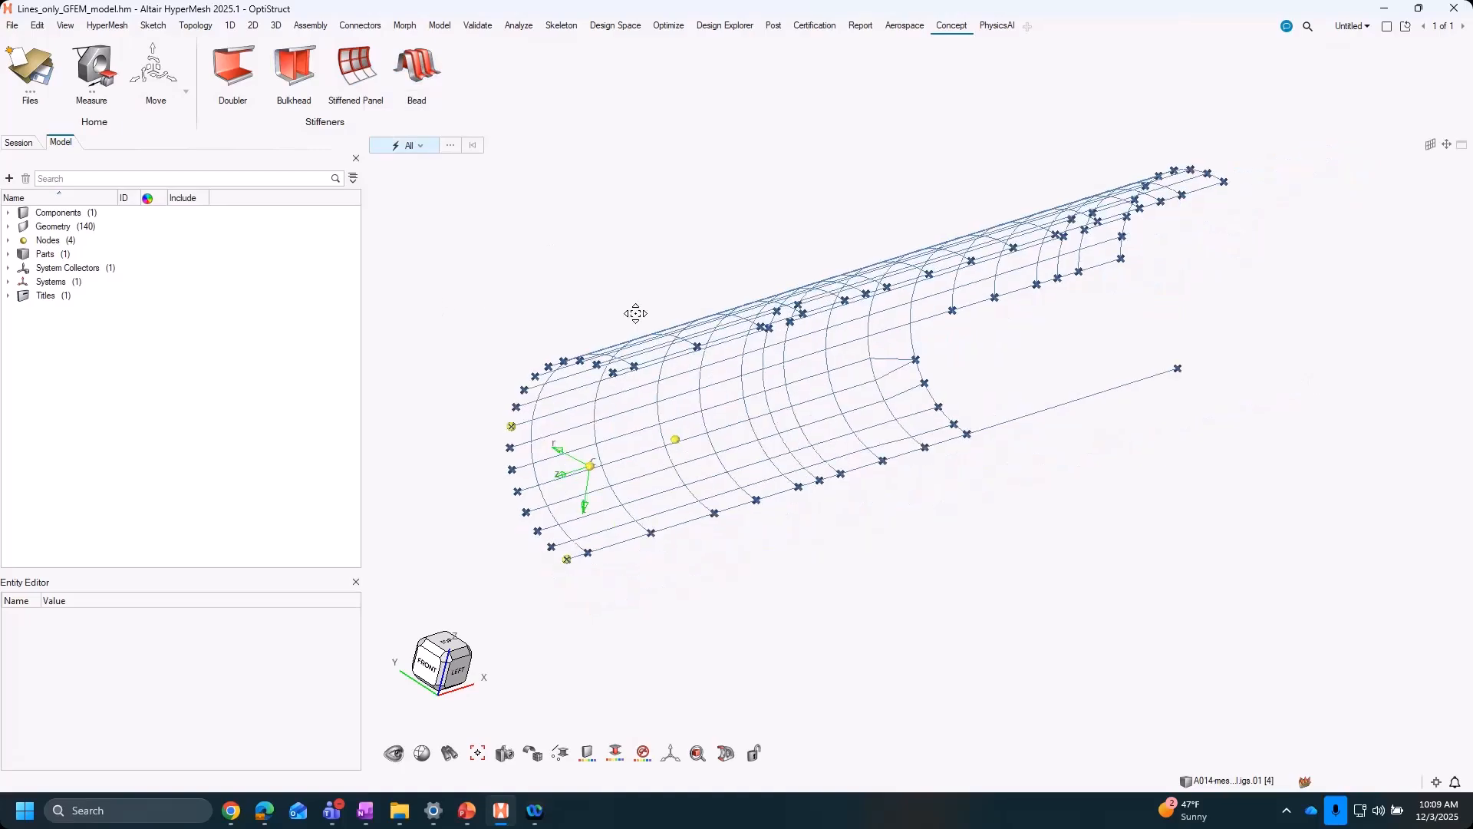
pyautogui.moveTo(636, 312); pyautogui.dragTo(723, 373, button='right')
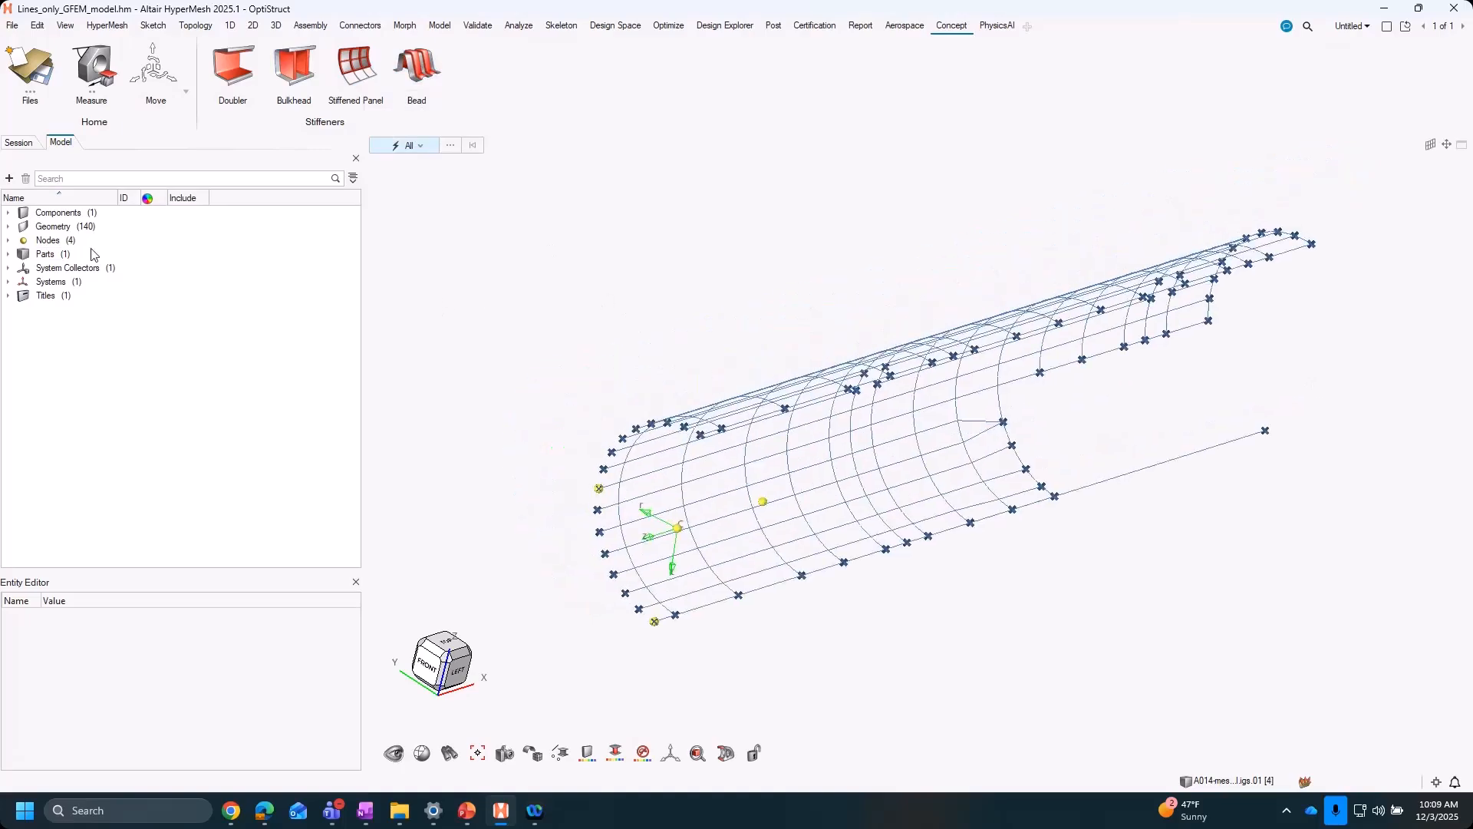
# Start the Stiffened Panel tool with Delete Geometry turned off and the model organization set to New Components
pyautogui.click(355, 68)
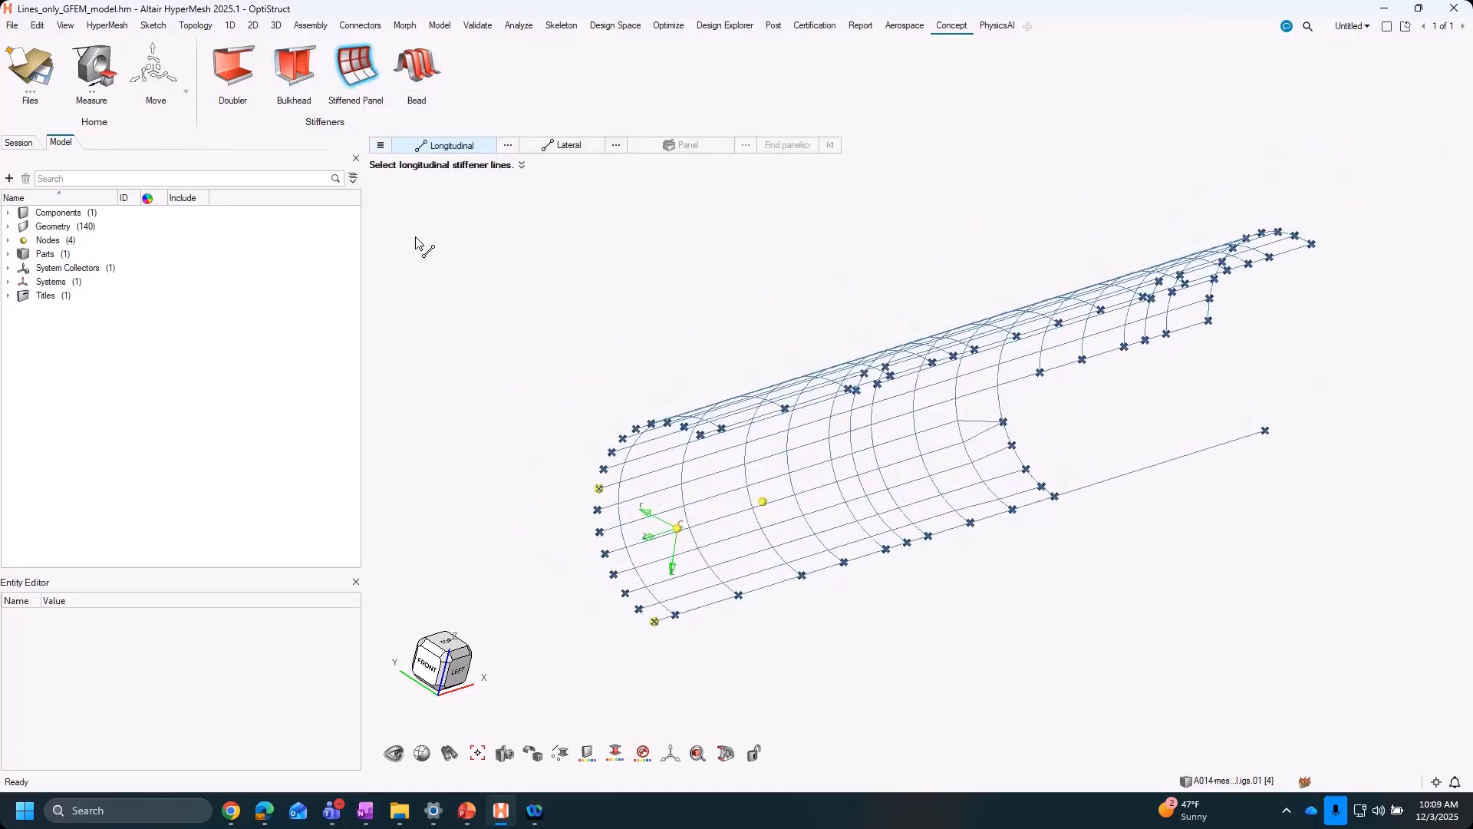
pyautogui.click(381, 145)
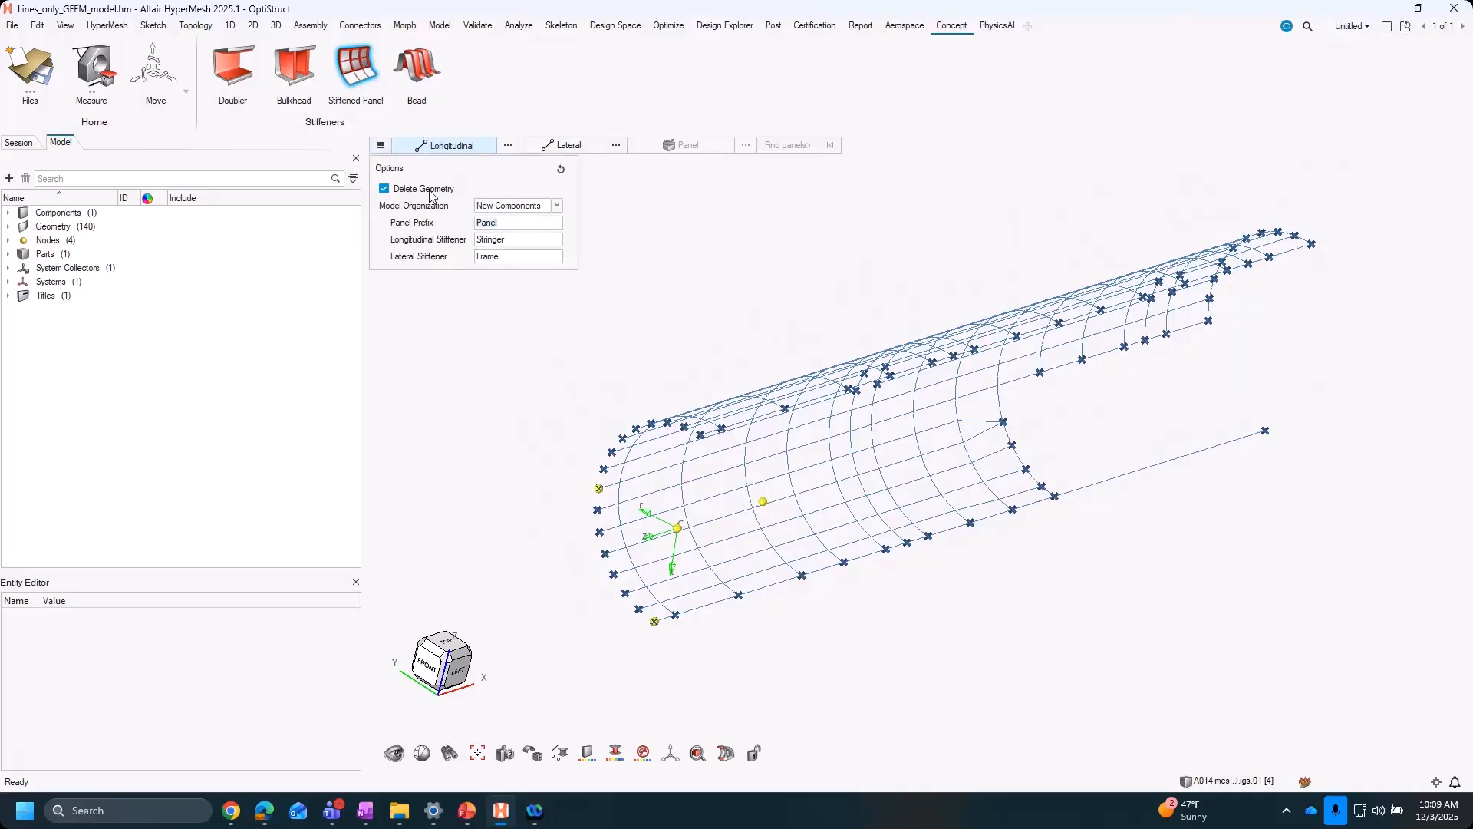
pyautogui.click(844, 503)
pyautogui.click(385, 189)
pyautogui.click(535, 207)
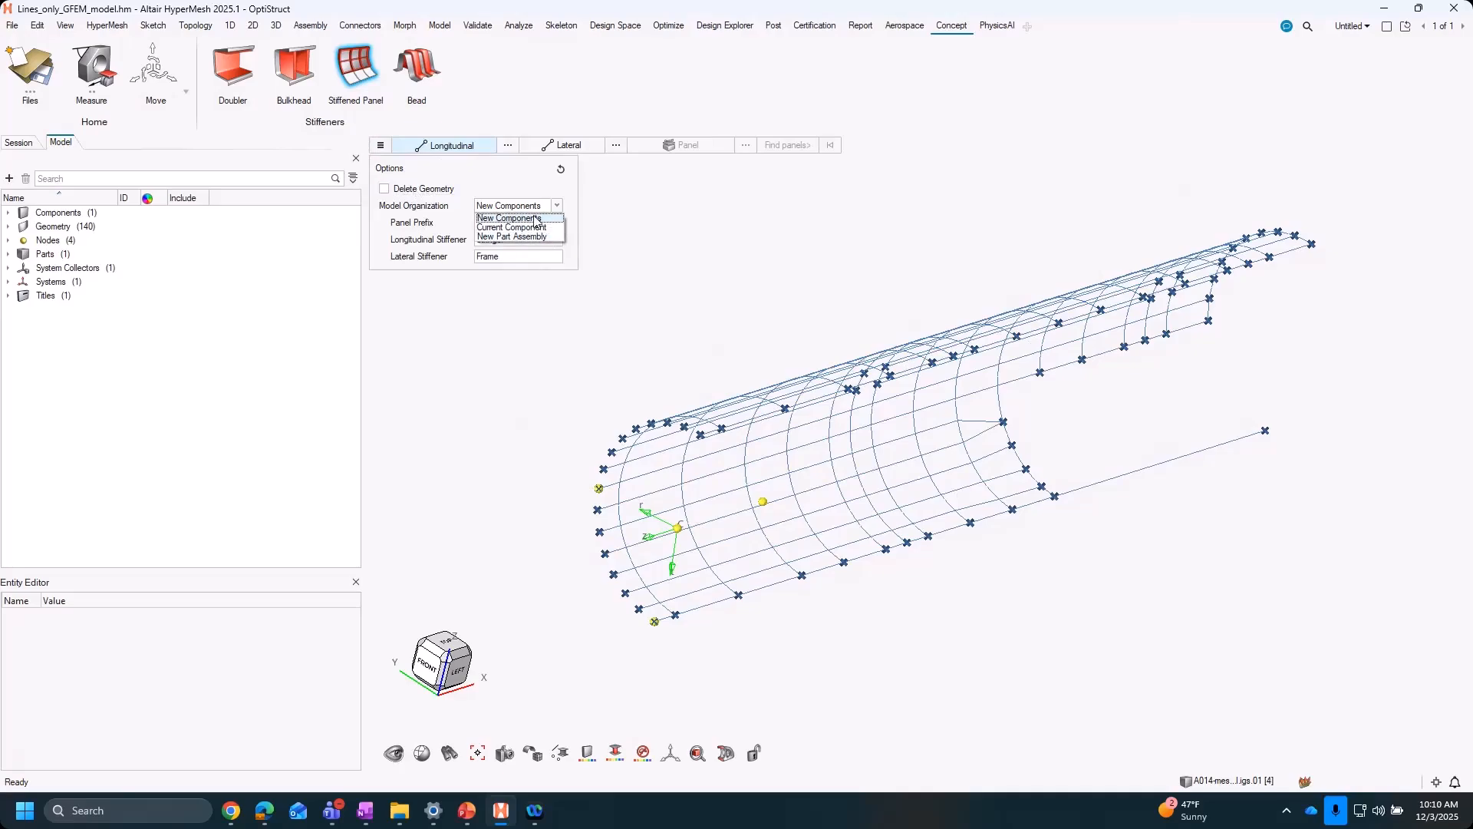
pyautogui.click(535, 219)
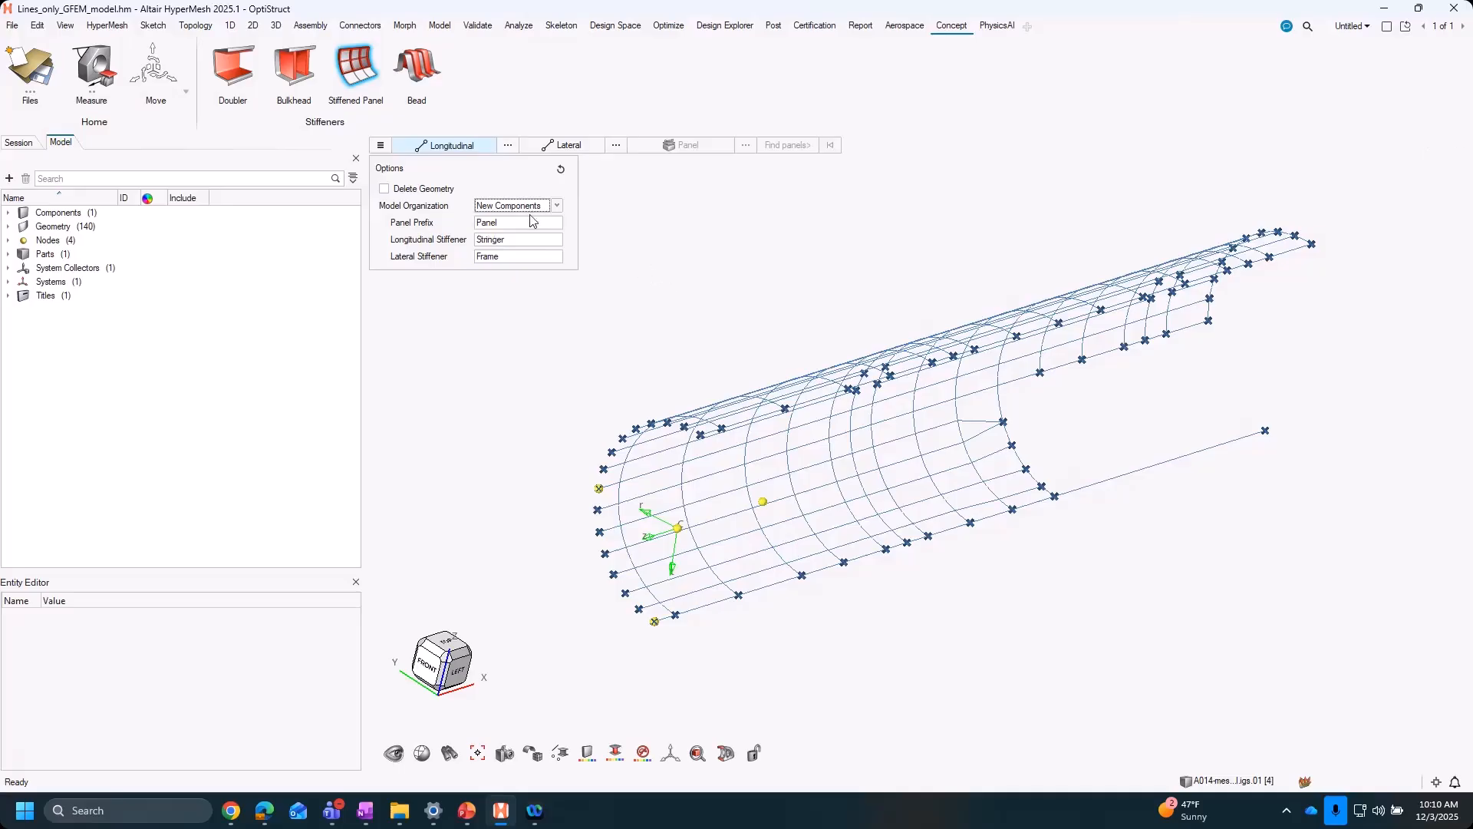
pyautogui.click(512, 225)
pyautogui.click(513, 240)
# In the left view, window-select the lengthwise lines at the coordinate-system end as the longitudinal stiffener lines
pyautogui.moveTo(1099, 559); pyautogui.dragTo(722, 396, button='middle')
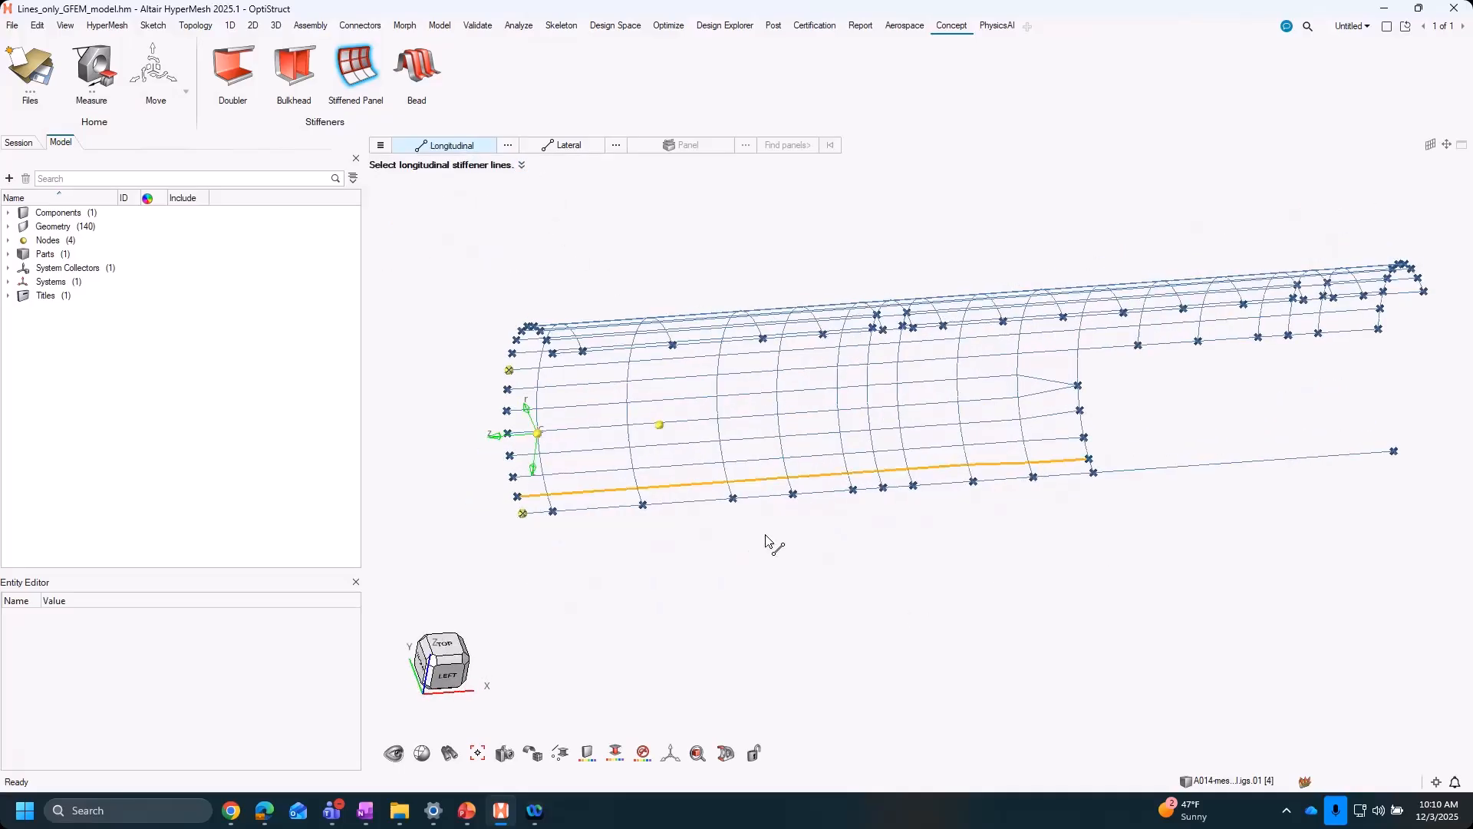
pyautogui.moveTo(829, 477); pyautogui.dragTo(790, 610, button='middle')
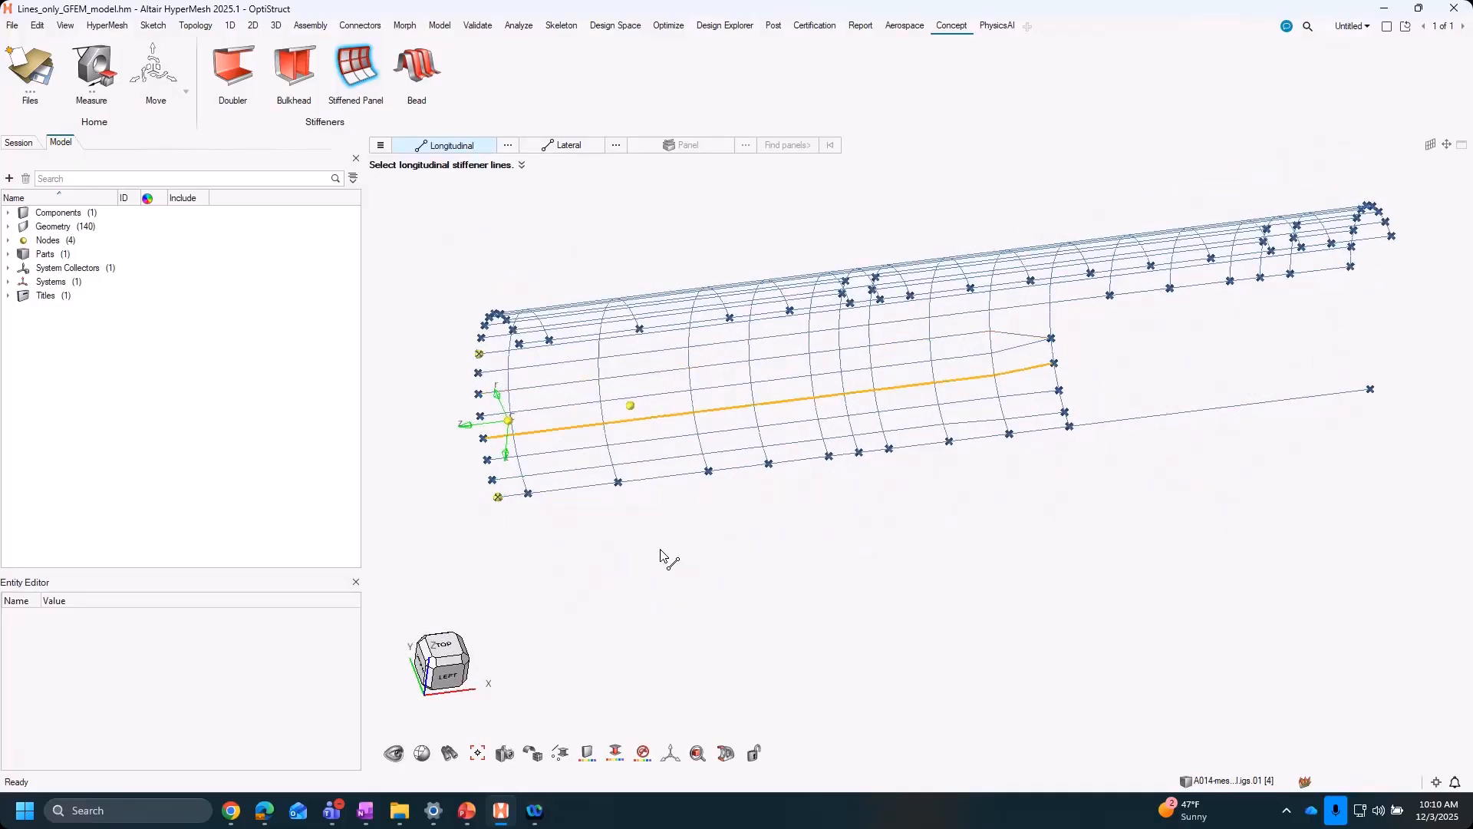
pyautogui.moveTo(668, 559); pyautogui.dragTo(436, 661, button='middle')
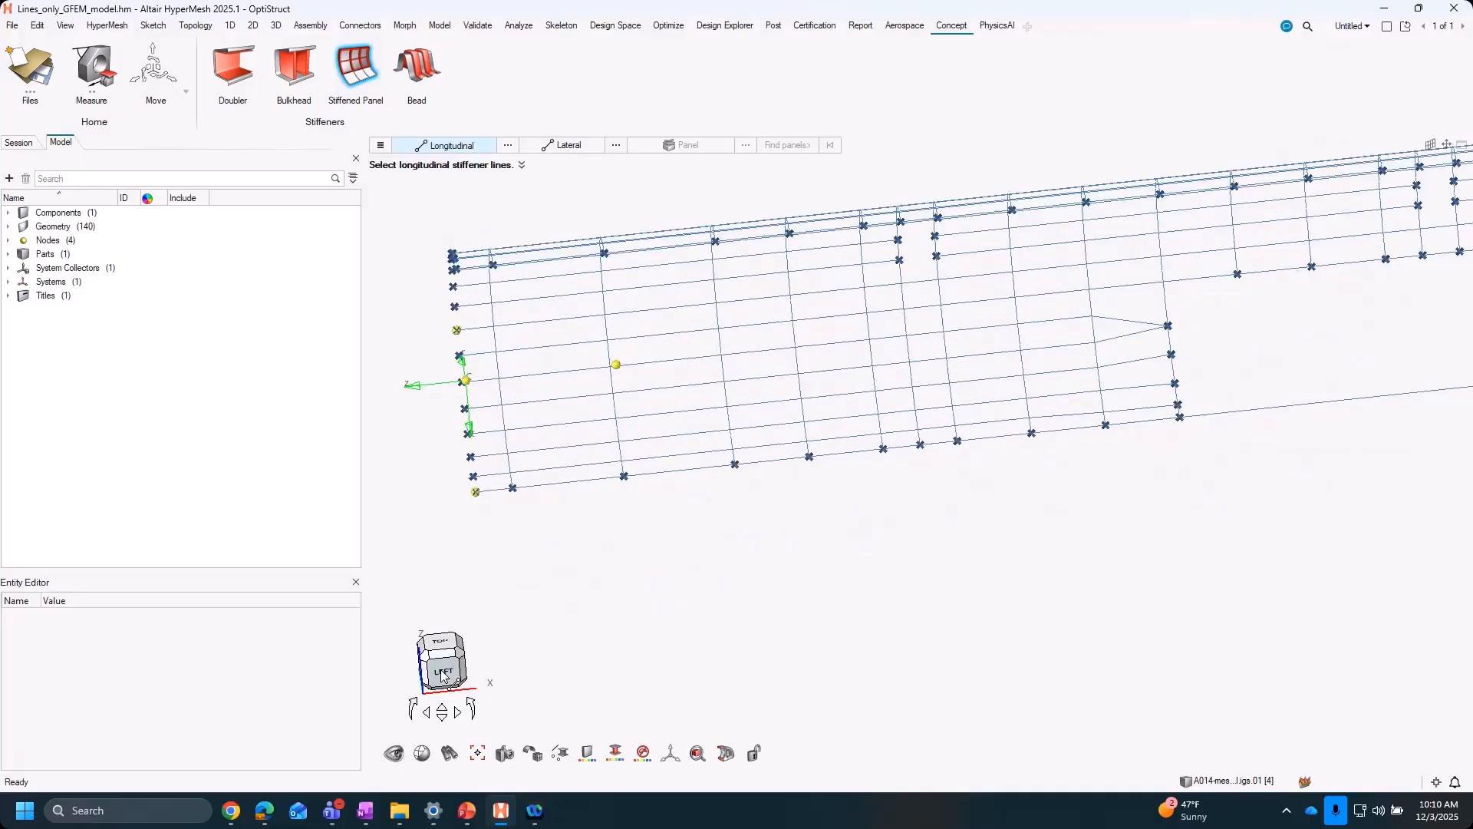
pyautogui.click(445, 673)
pyautogui.moveTo(681, 625); pyautogui.dragTo(740, 606, button='right')
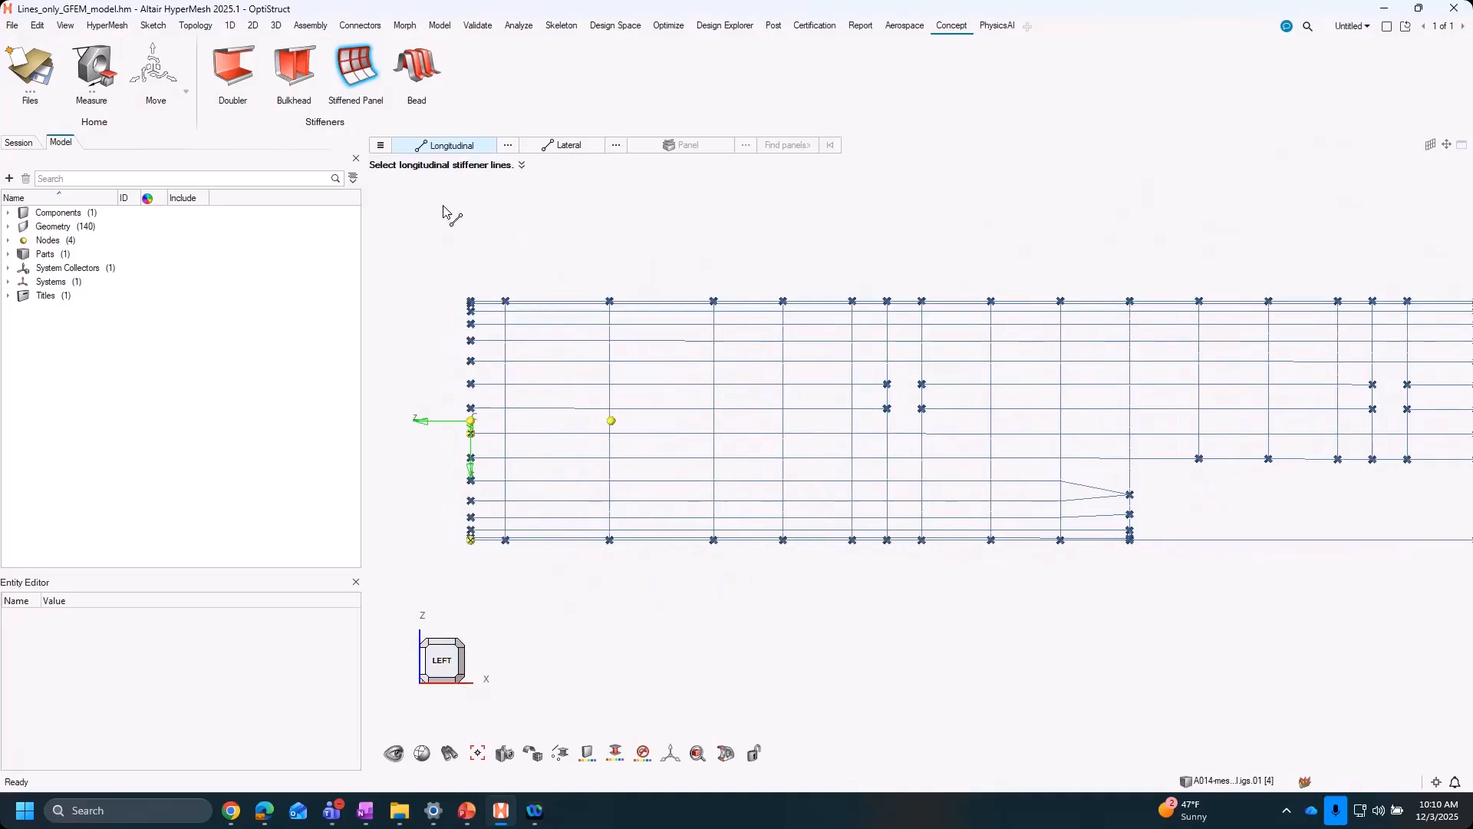
pyautogui.keyDown('shift'); pyautogui.moveTo(533, 253); pyautogui.dragTo(602, 681); pyautogui.keyUp('shift')
pyautogui.moveTo(839, 599); pyautogui.dragTo(1155, 434, button='middle')
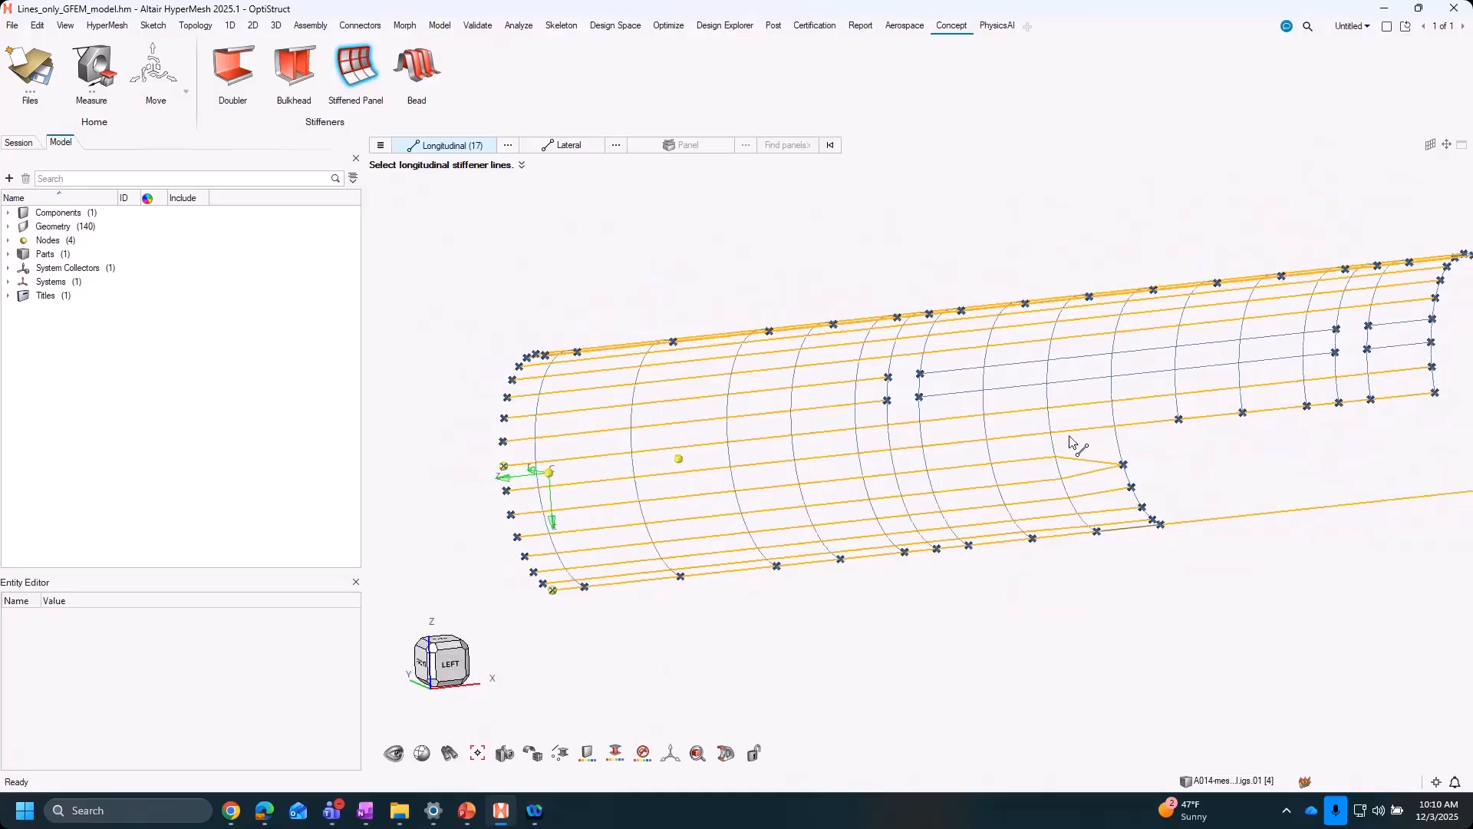
pyautogui.scroll(-2, 1038, 430)
pyautogui.moveTo(1151, 427); pyautogui.dragTo(1060, 438, button='right')
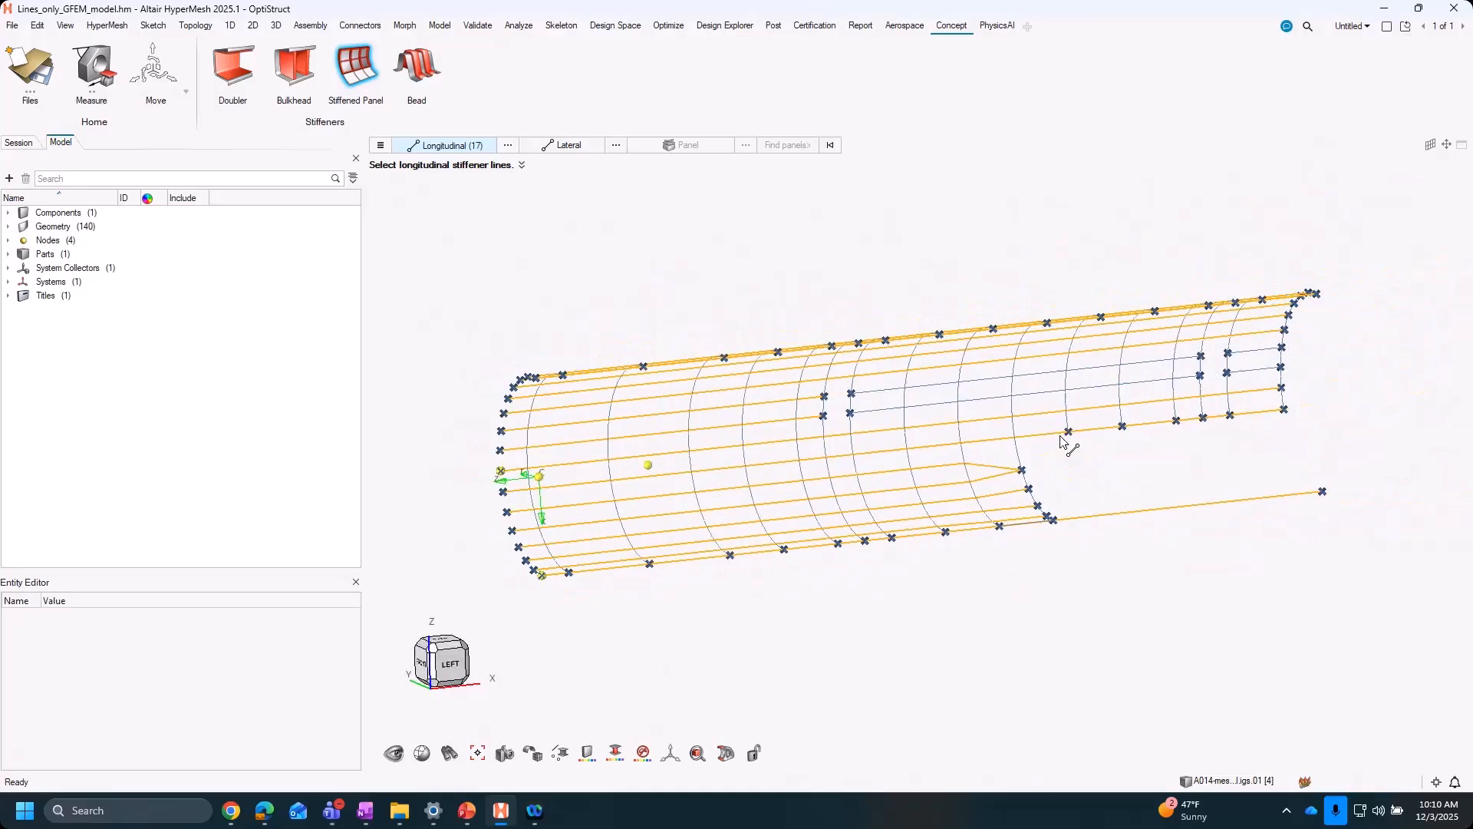
# In the left view, window-select the first seven frame lines from the coordinate-system end as lateral stiffener lines
pyautogui.click(564, 146)
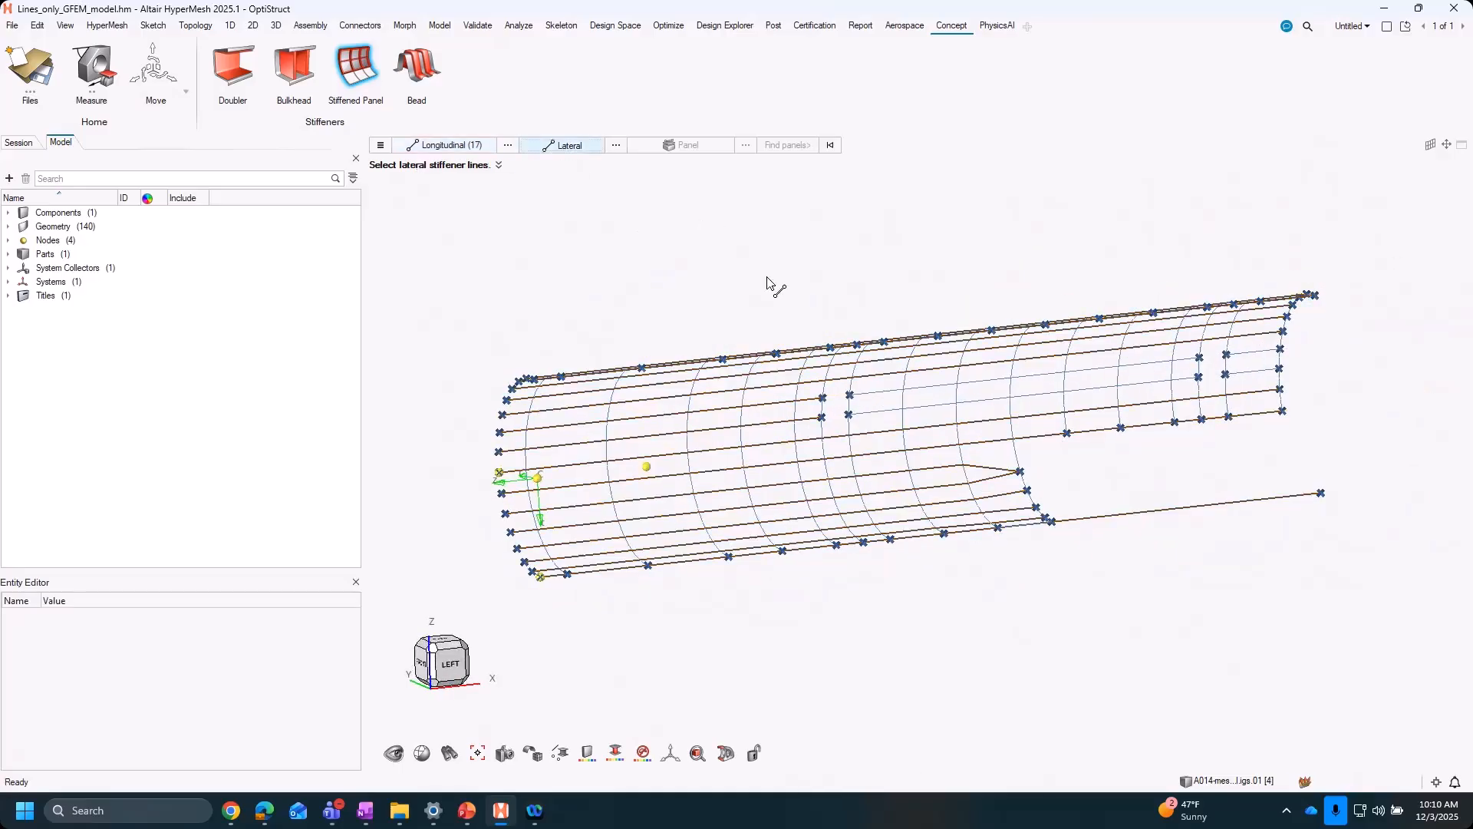
pyautogui.click(445, 679)
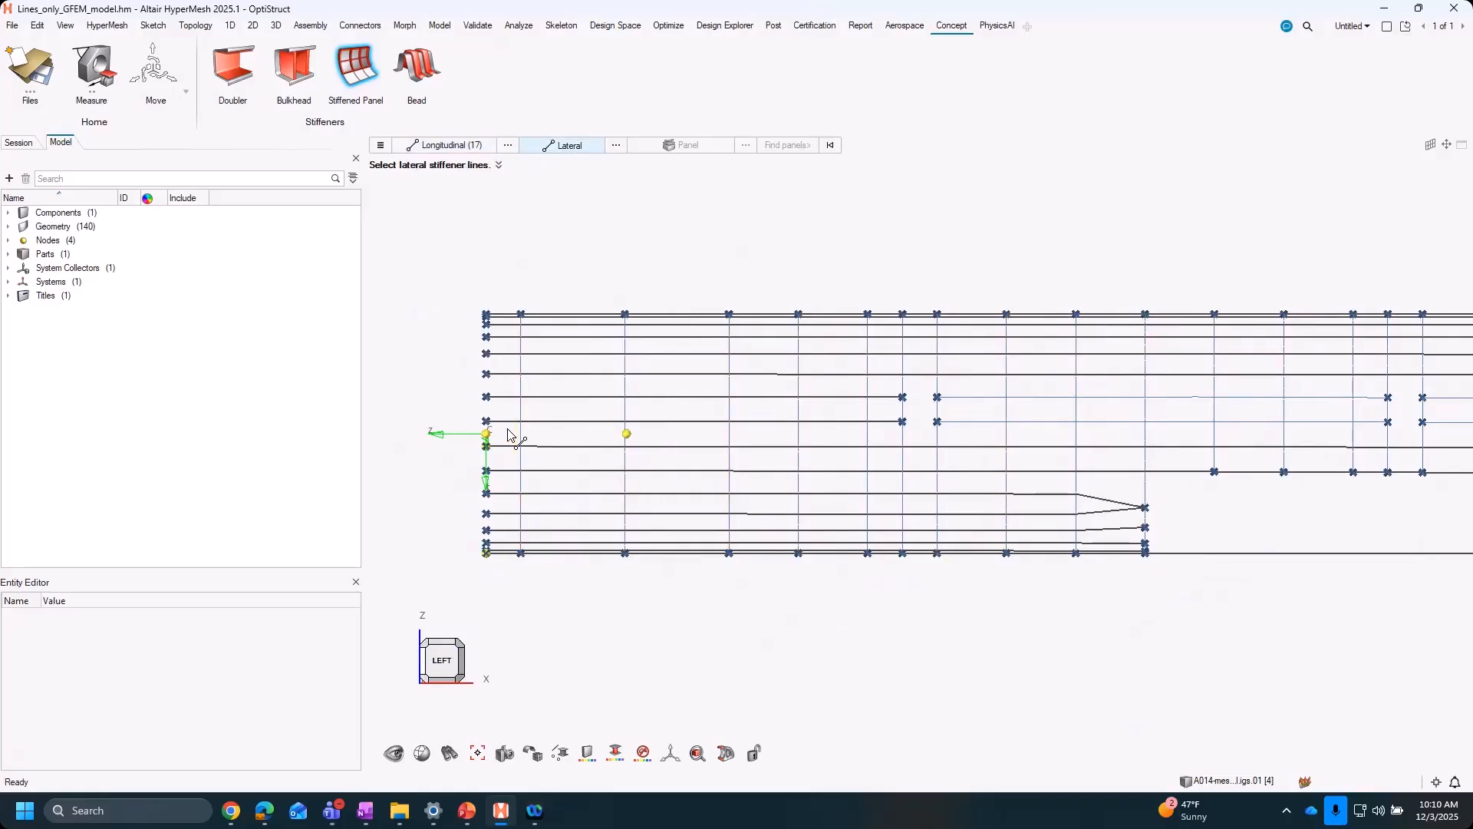
pyautogui.moveTo(508, 429); pyautogui.dragTo(971, 443)
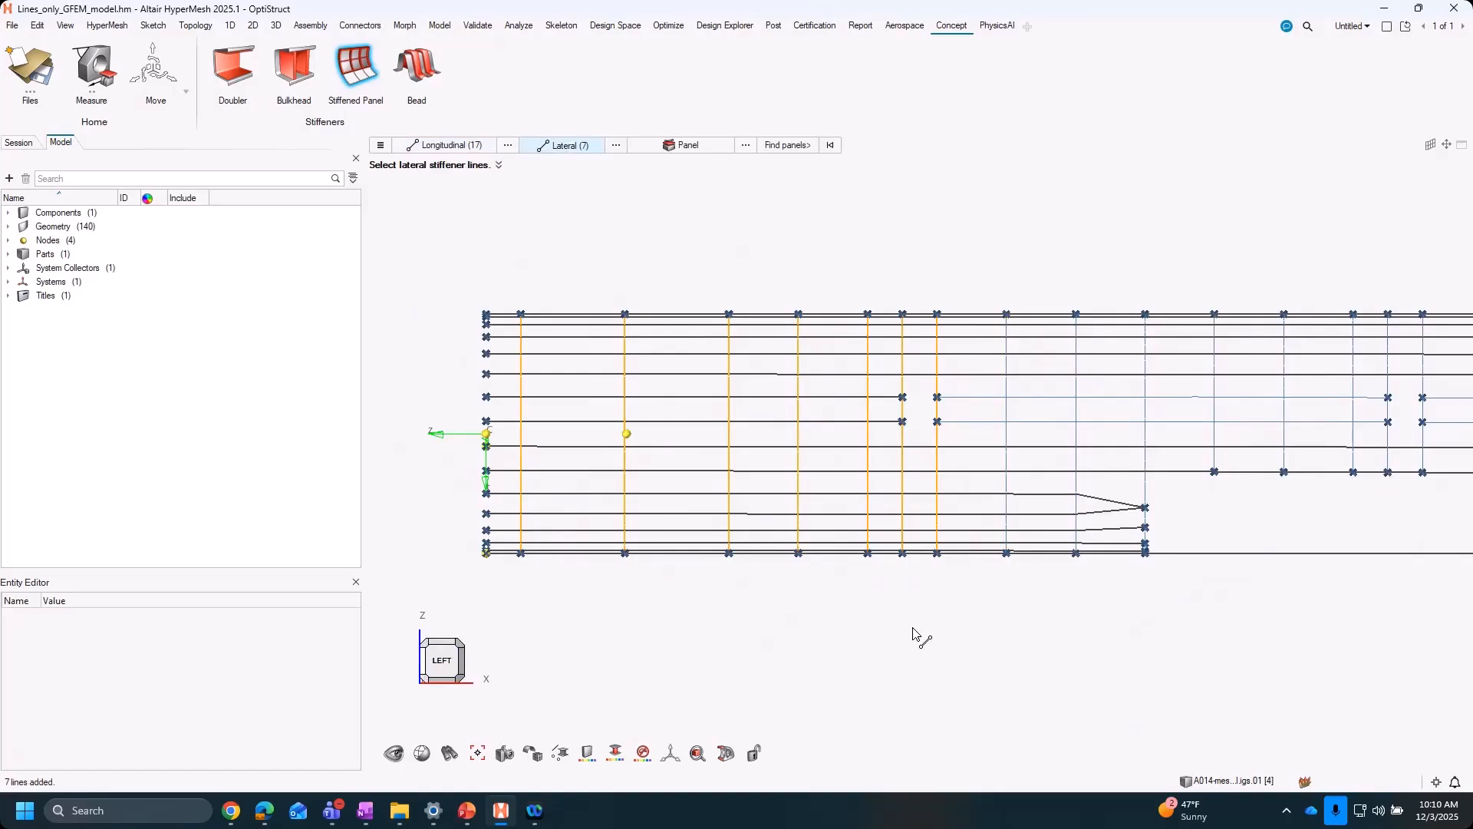
pyautogui.moveTo(844, 592); pyautogui.dragTo(866, 614, button='middle')
pyautogui.moveTo(917, 430); pyautogui.dragTo(781, 458, button='middle')
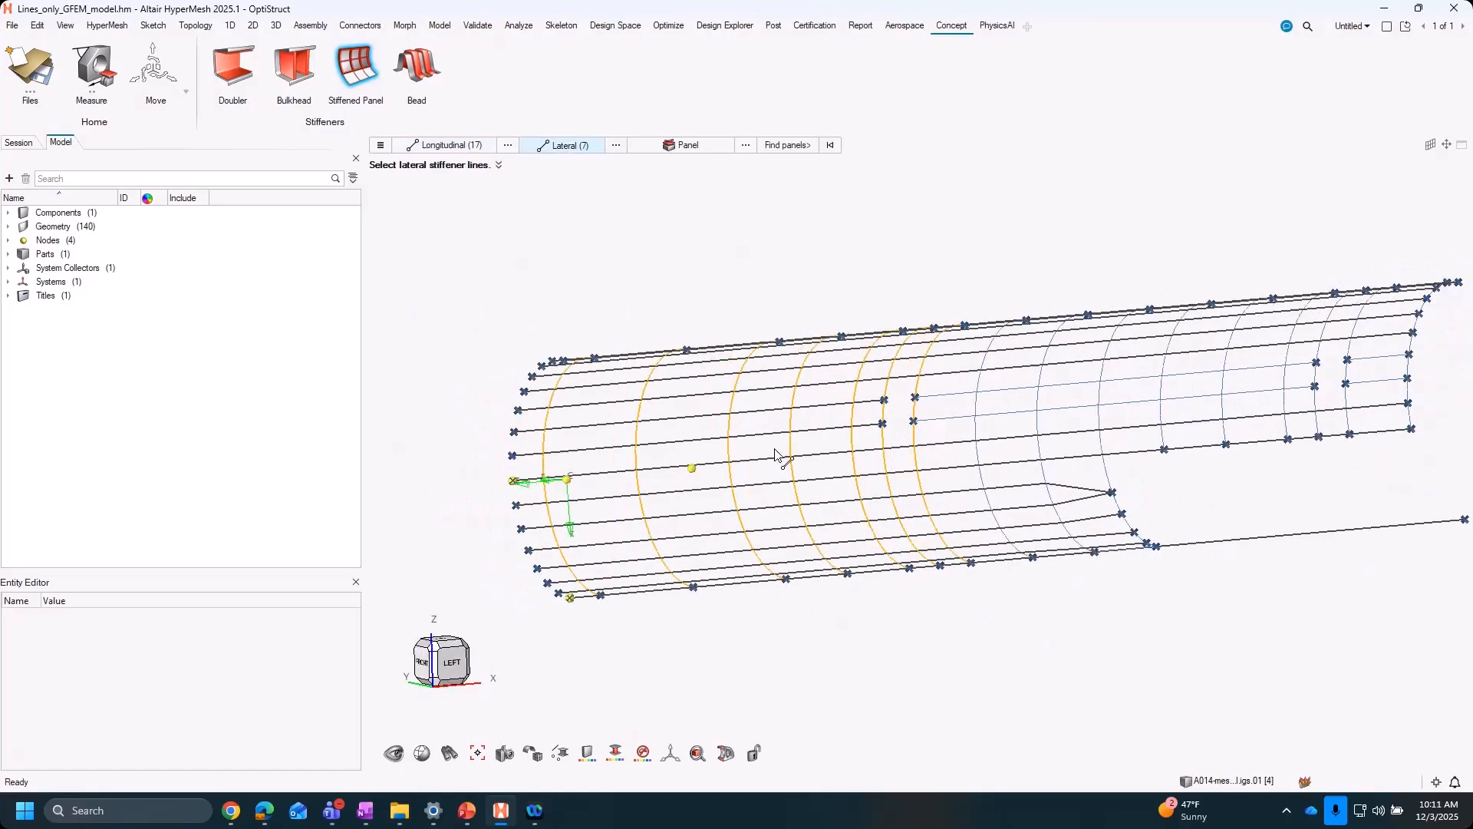
pyautogui.moveTo(988, 669); pyautogui.dragTo(1036, 619, button='right')
pyautogui.moveTo(924, 637); pyautogui.dragTo(843, 643, button='right')
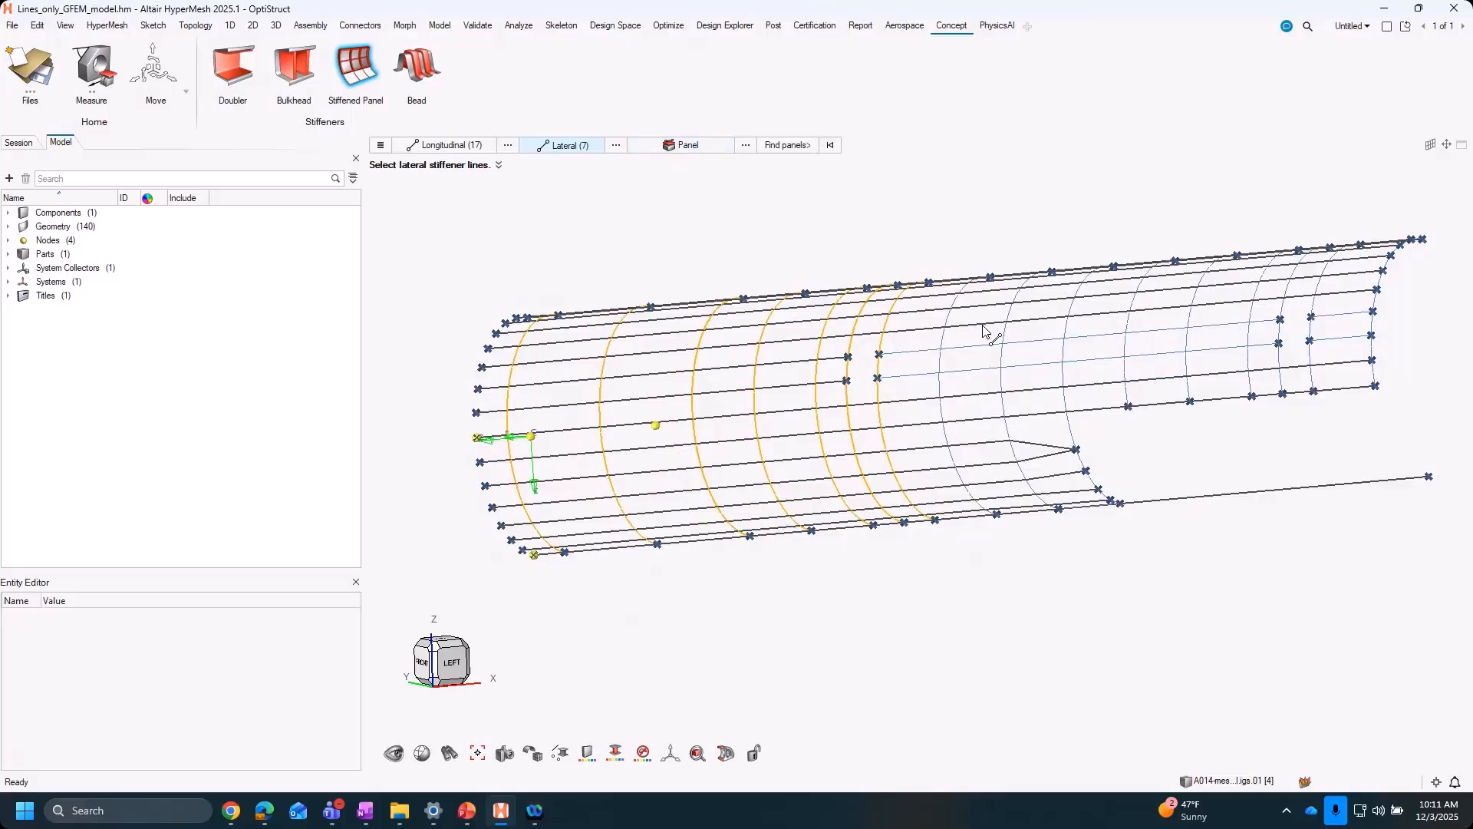
# Accept the lateral lines and create a panel property named PSHELL with the PSHELL card image
pyautogui.rightClick(681, 150)
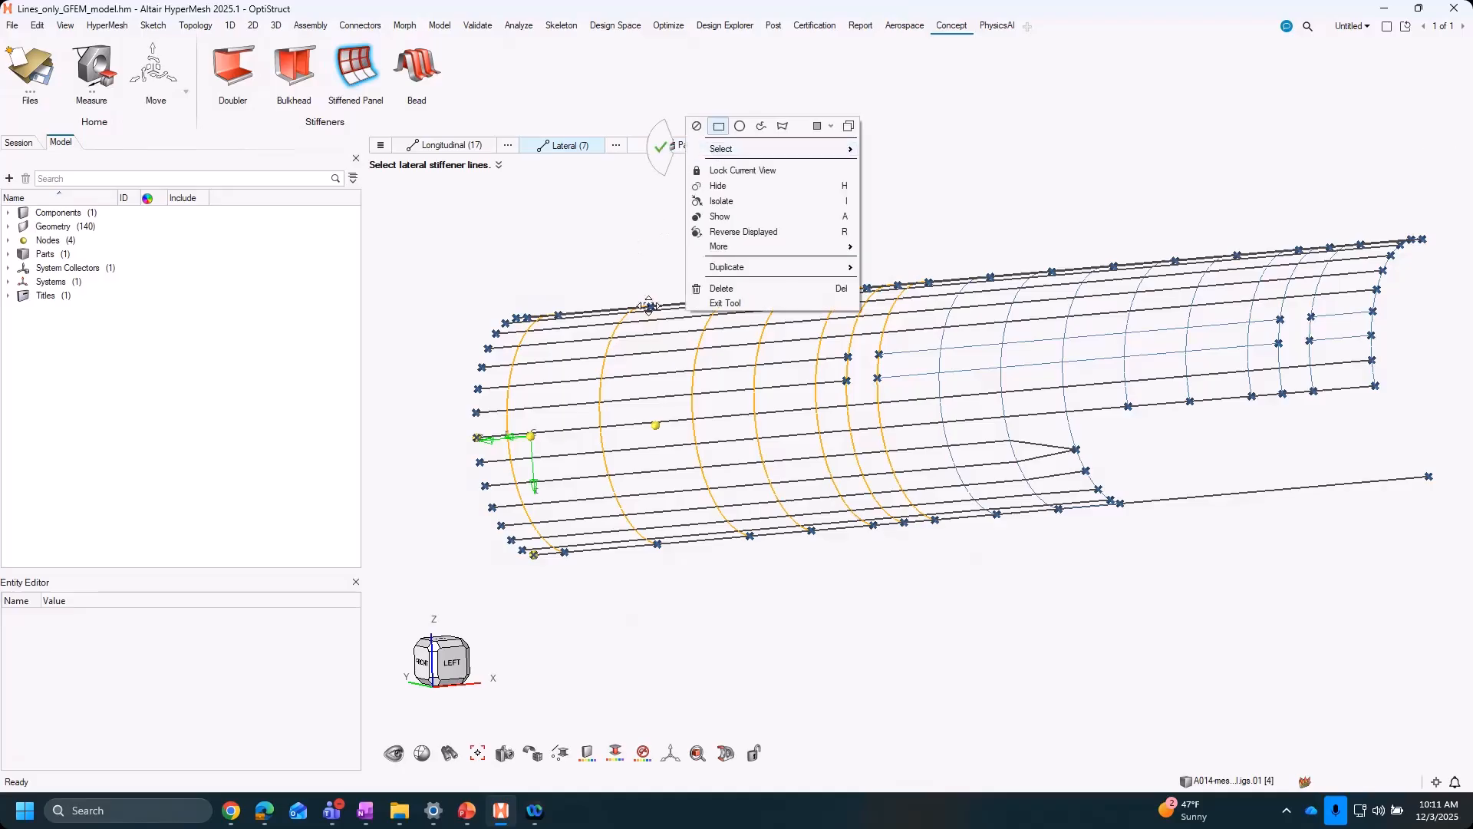
pyautogui.moveTo(648, 306); pyautogui.dragTo(652, 405, button='right')
pyautogui.click(688, 148)
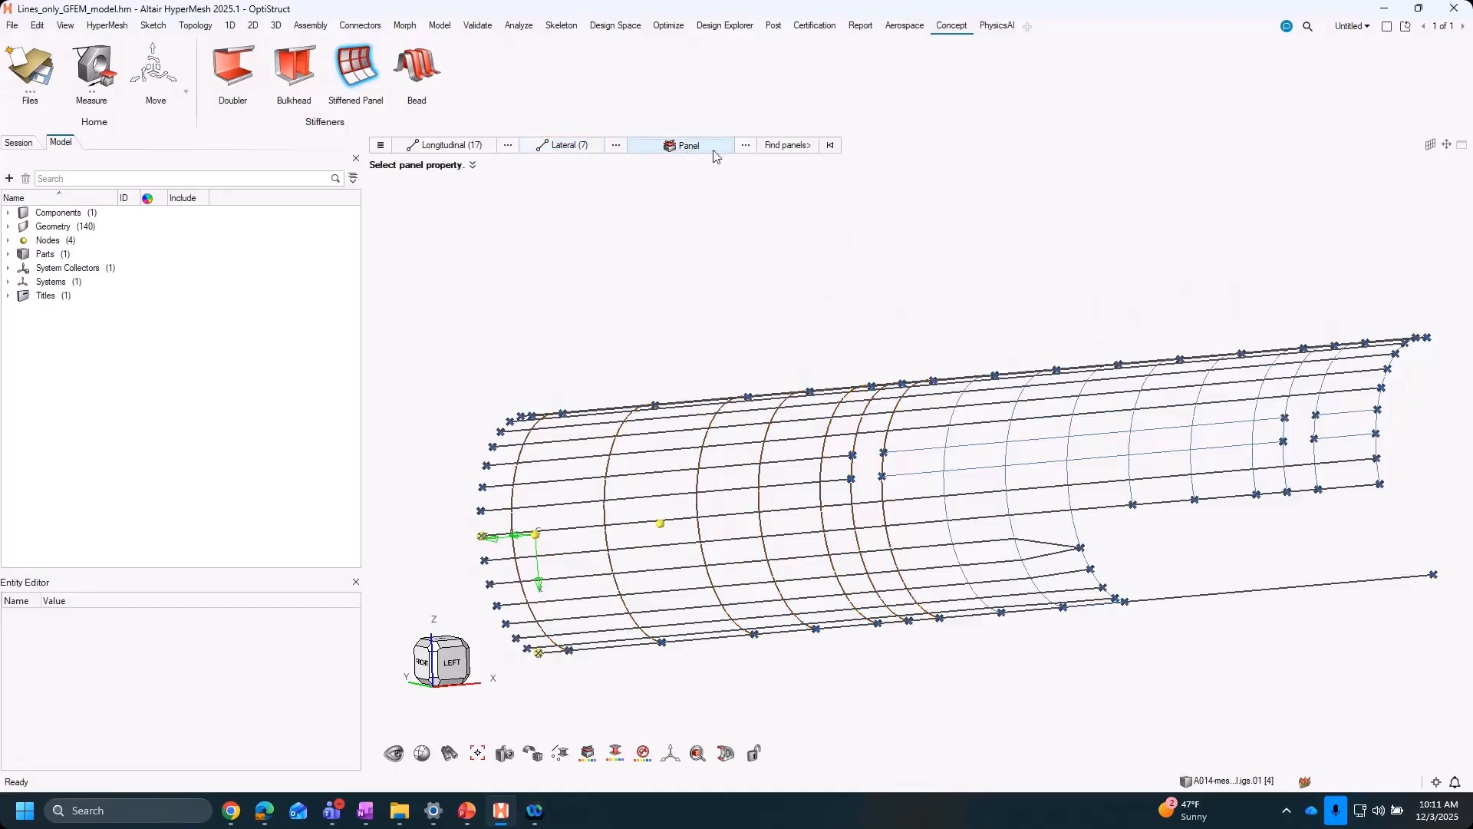
pyautogui.rightClick(704, 184)
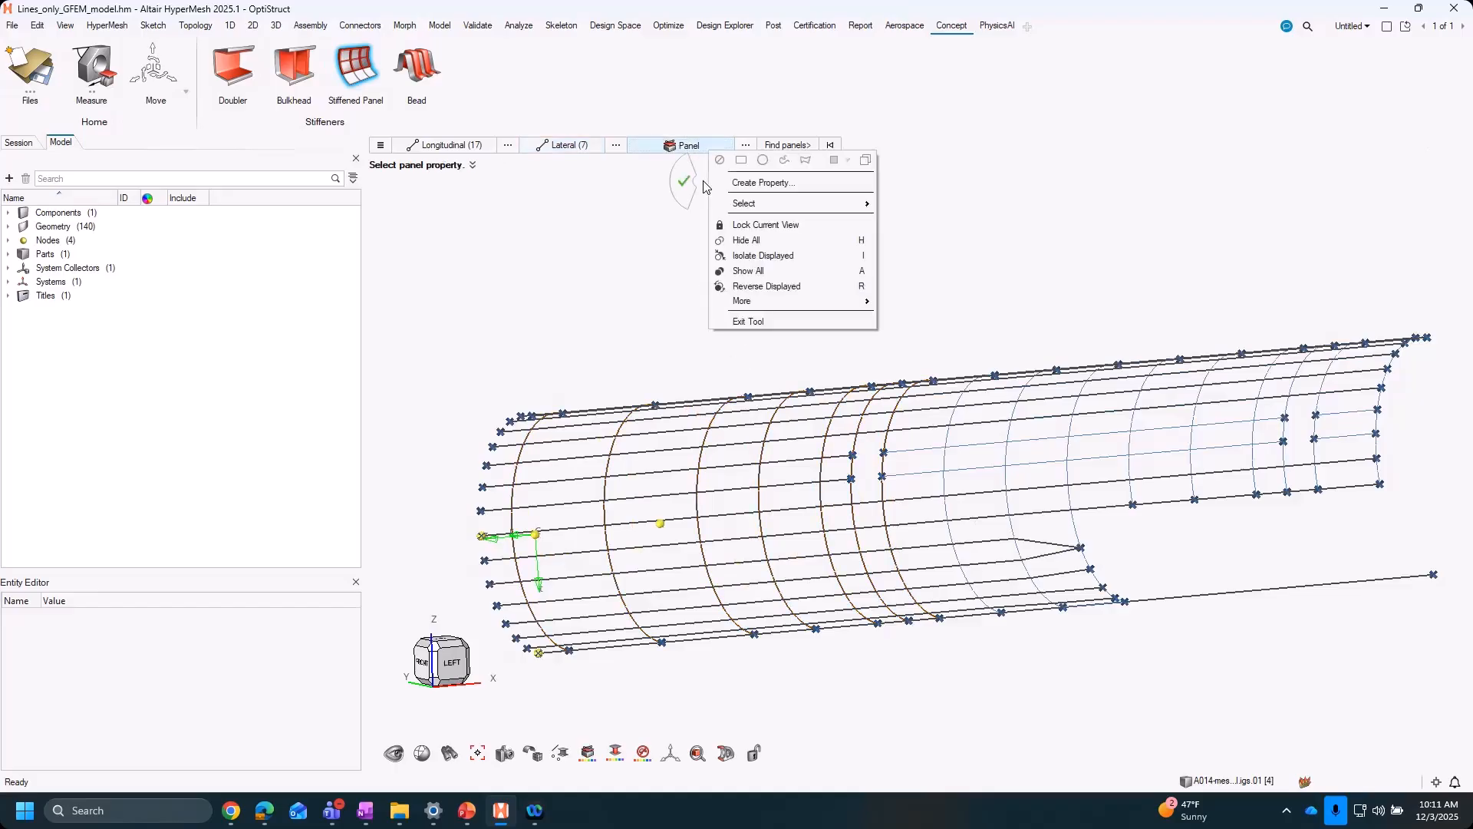
pyautogui.click(799, 183)
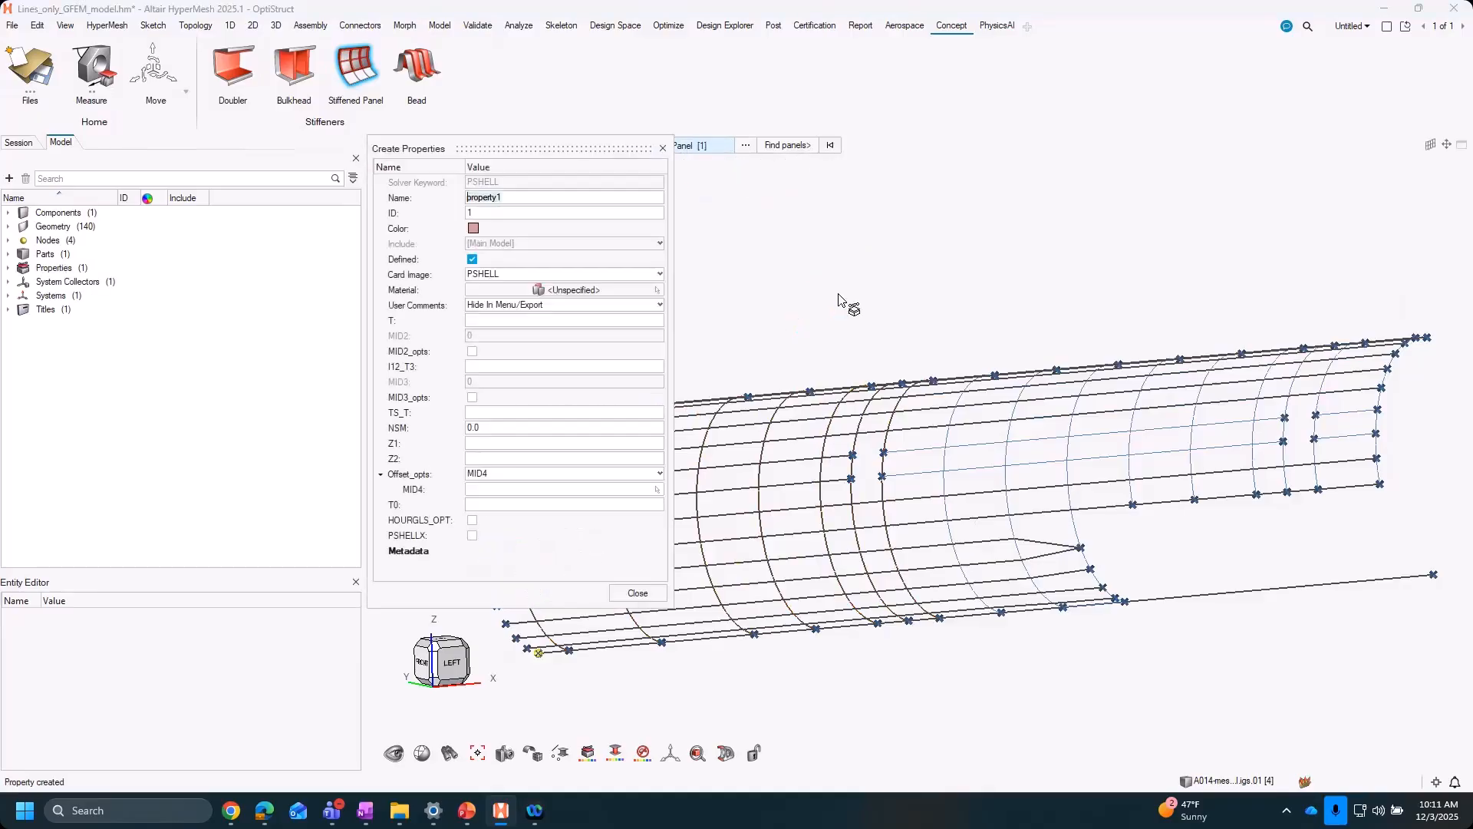
pyautogui.write('P')
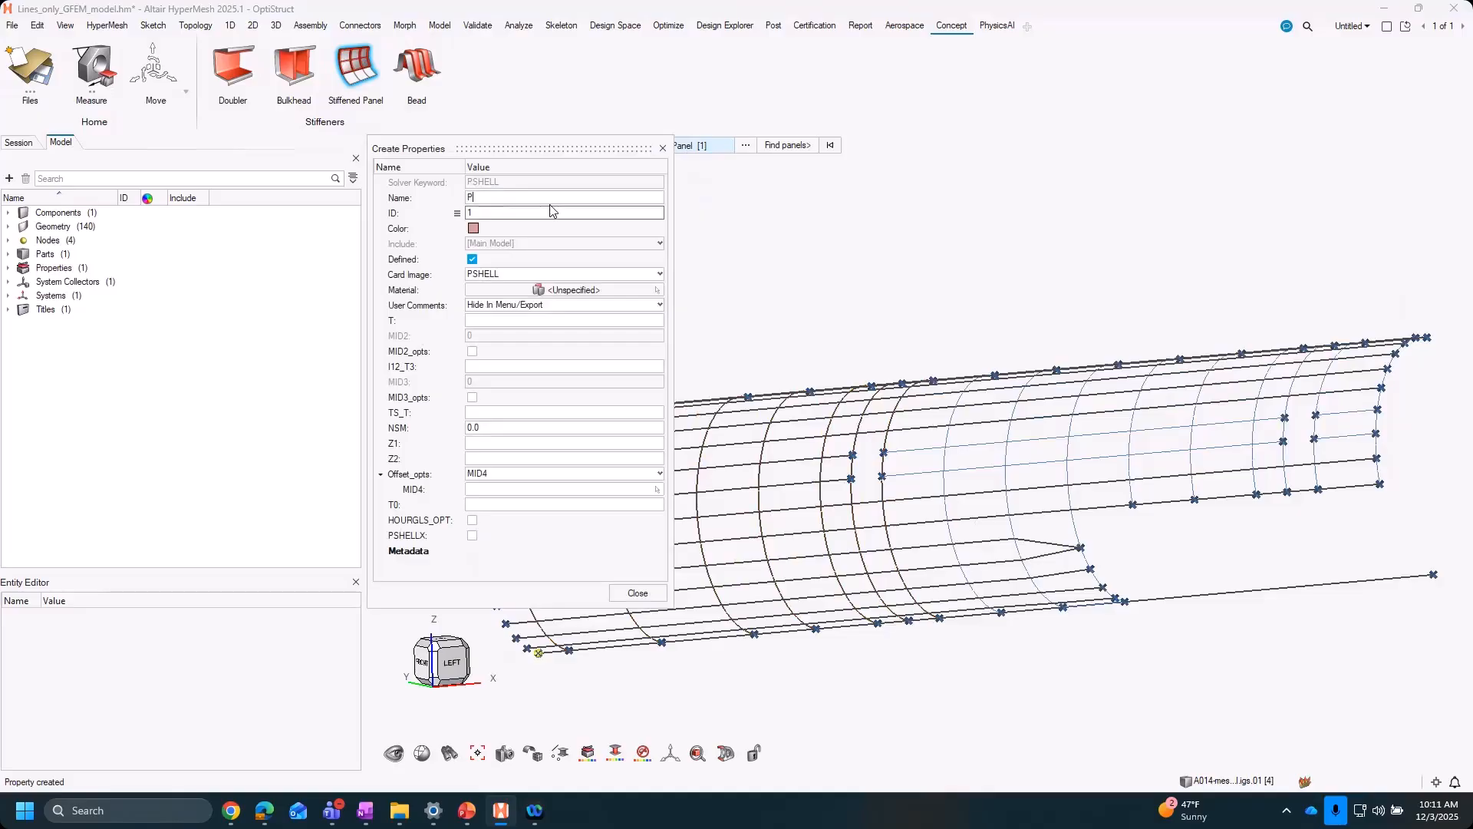
pyautogui.write('SHELL')
pyautogui.click(541, 274)
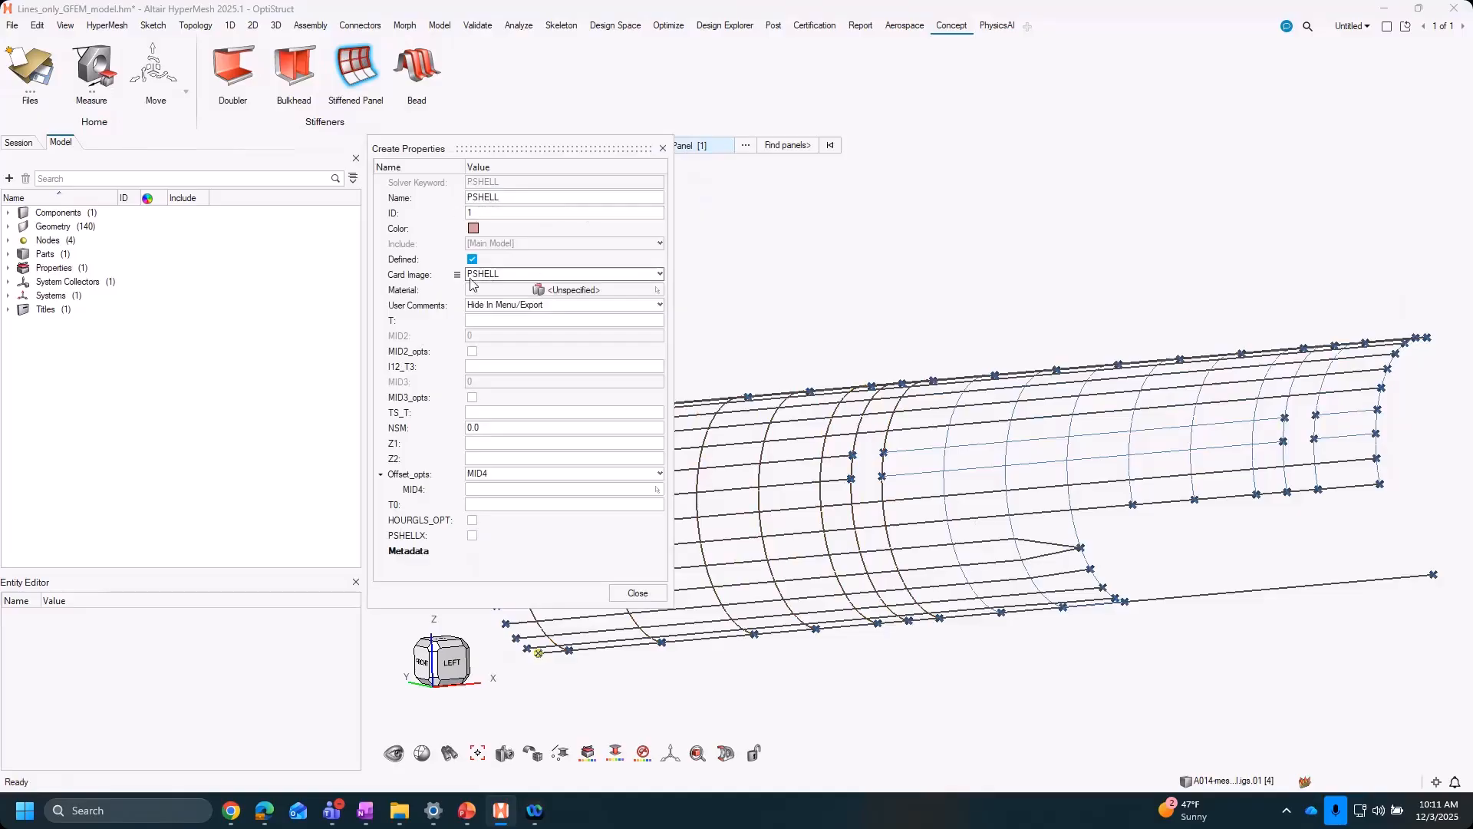
# Set the PSHELL property's thickness T to 10.0 and finish the property definition
pyautogui.click(504, 320)
pyautogui.write('1.0')
pyautogui.click(492, 322)
pyautogui.write('10')
pyautogui.click(508, 412)
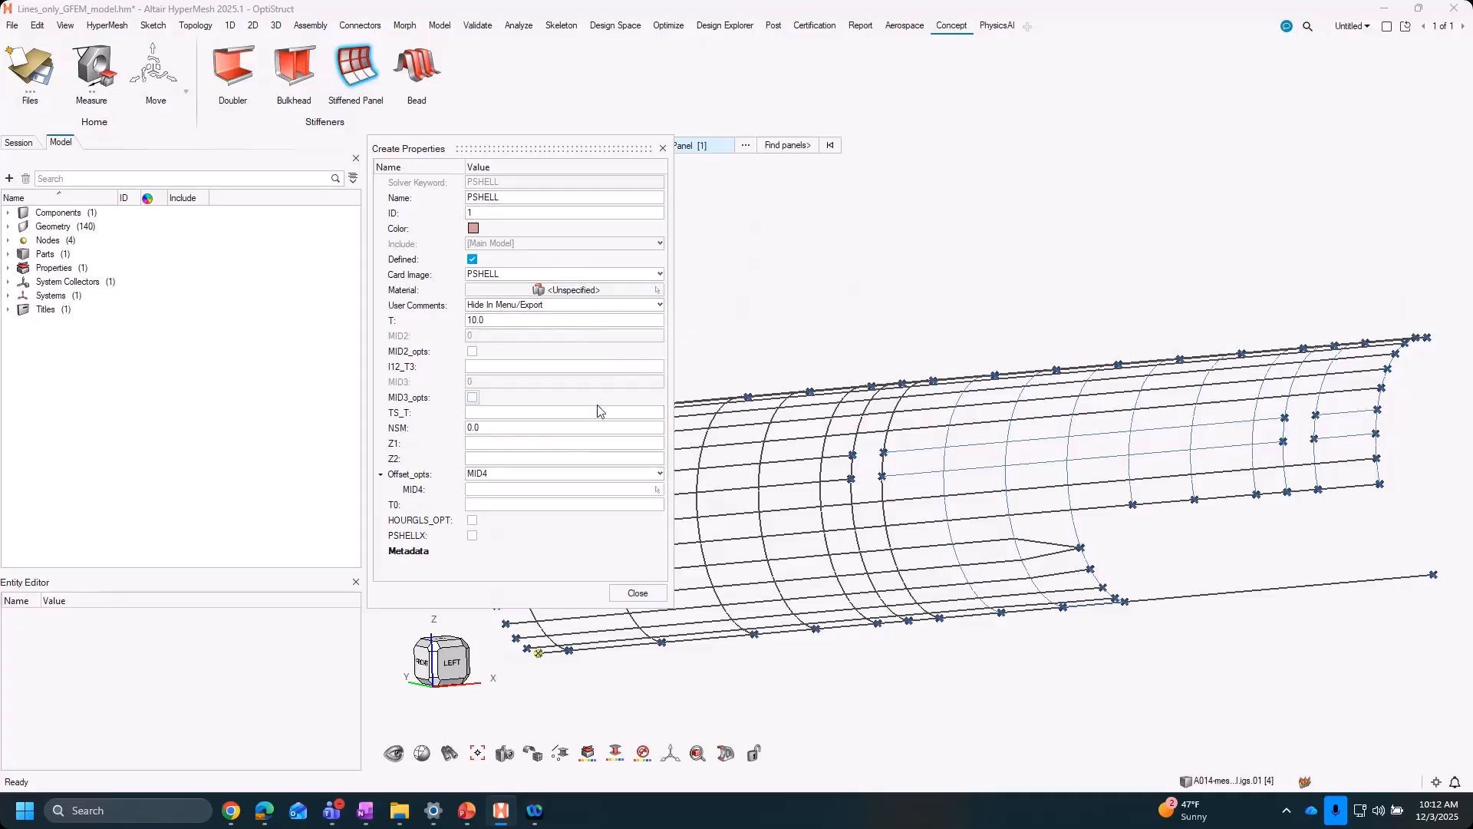
pyautogui.click(638, 593)
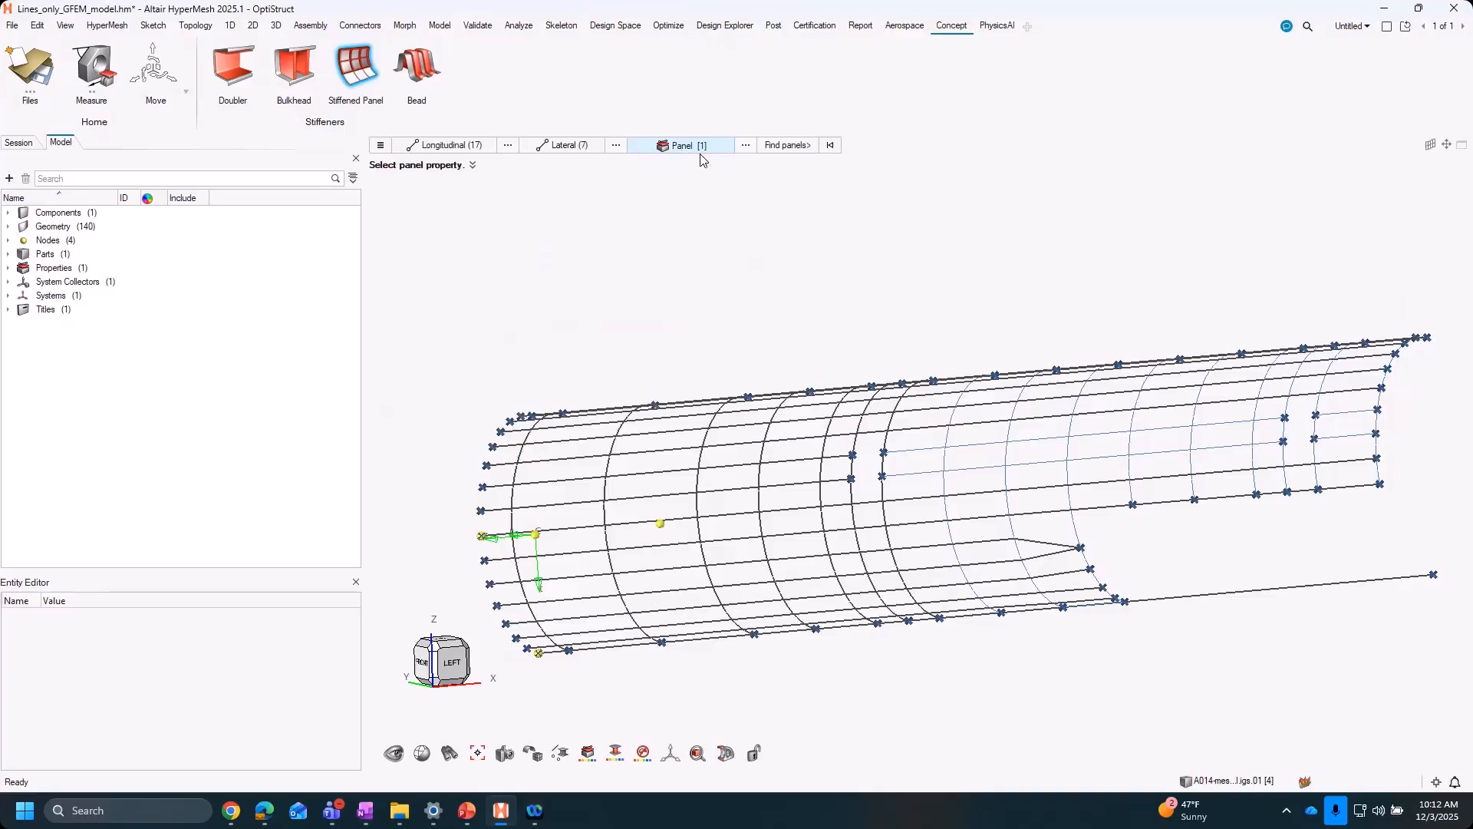
# Find the panels enclosed by the selected longitudinal and lateral stiffener lines
pyautogui.scroll(-1, 687, 220)
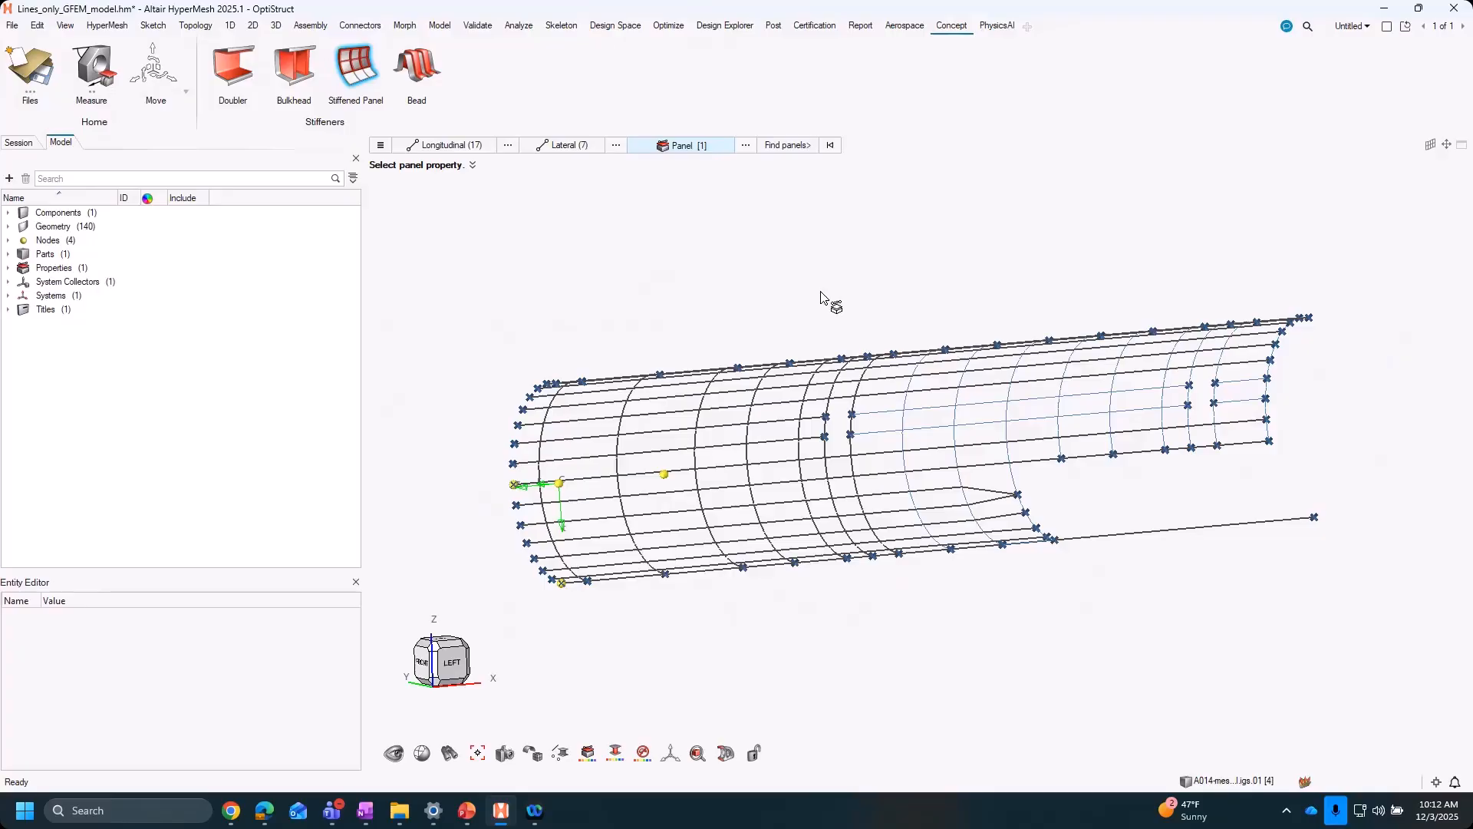
pyautogui.moveTo(828, 298); pyautogui.dragTo(811, 234, button='middle')
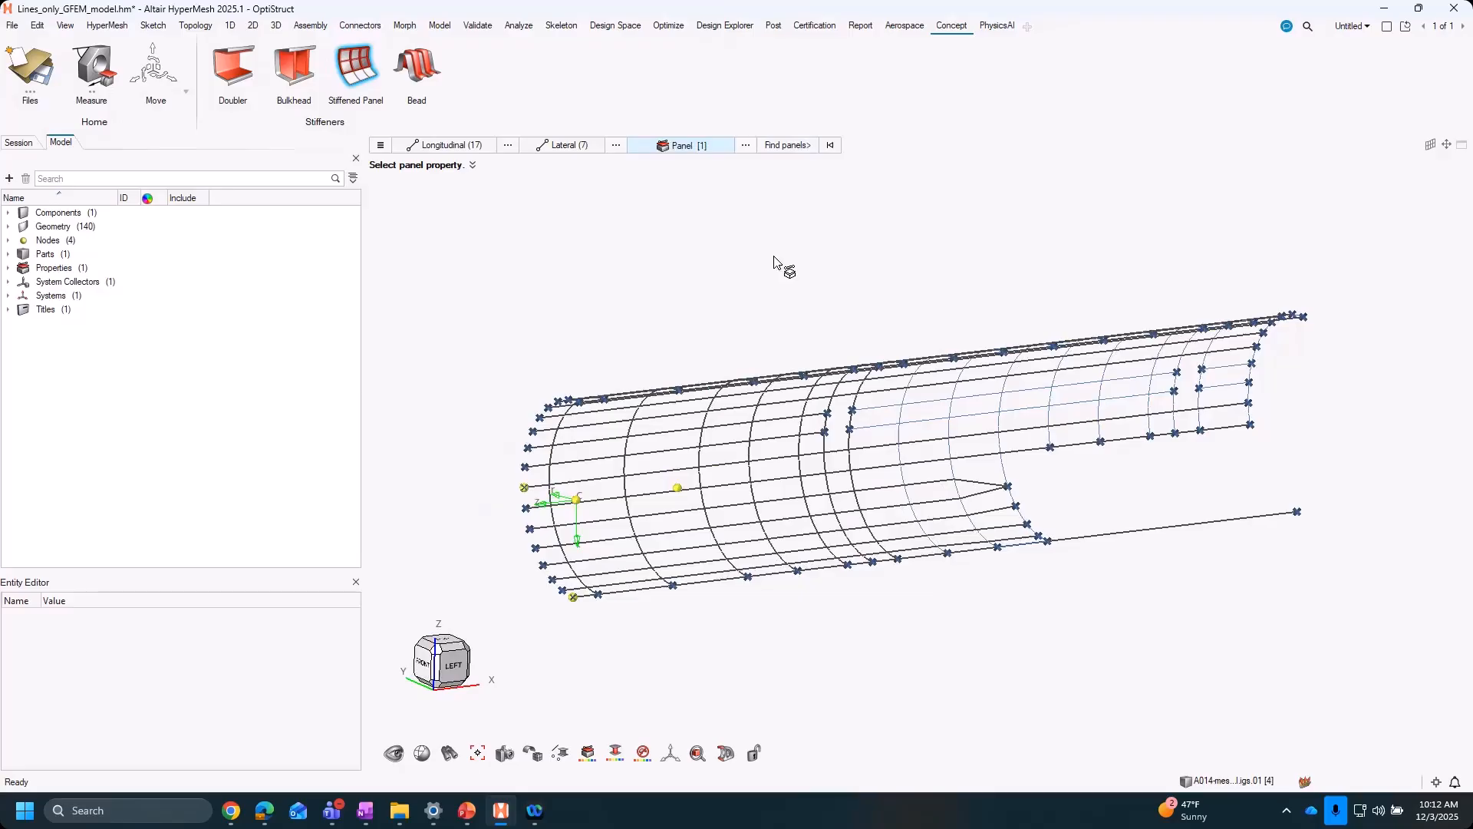
pyautogui.click(789, 146)
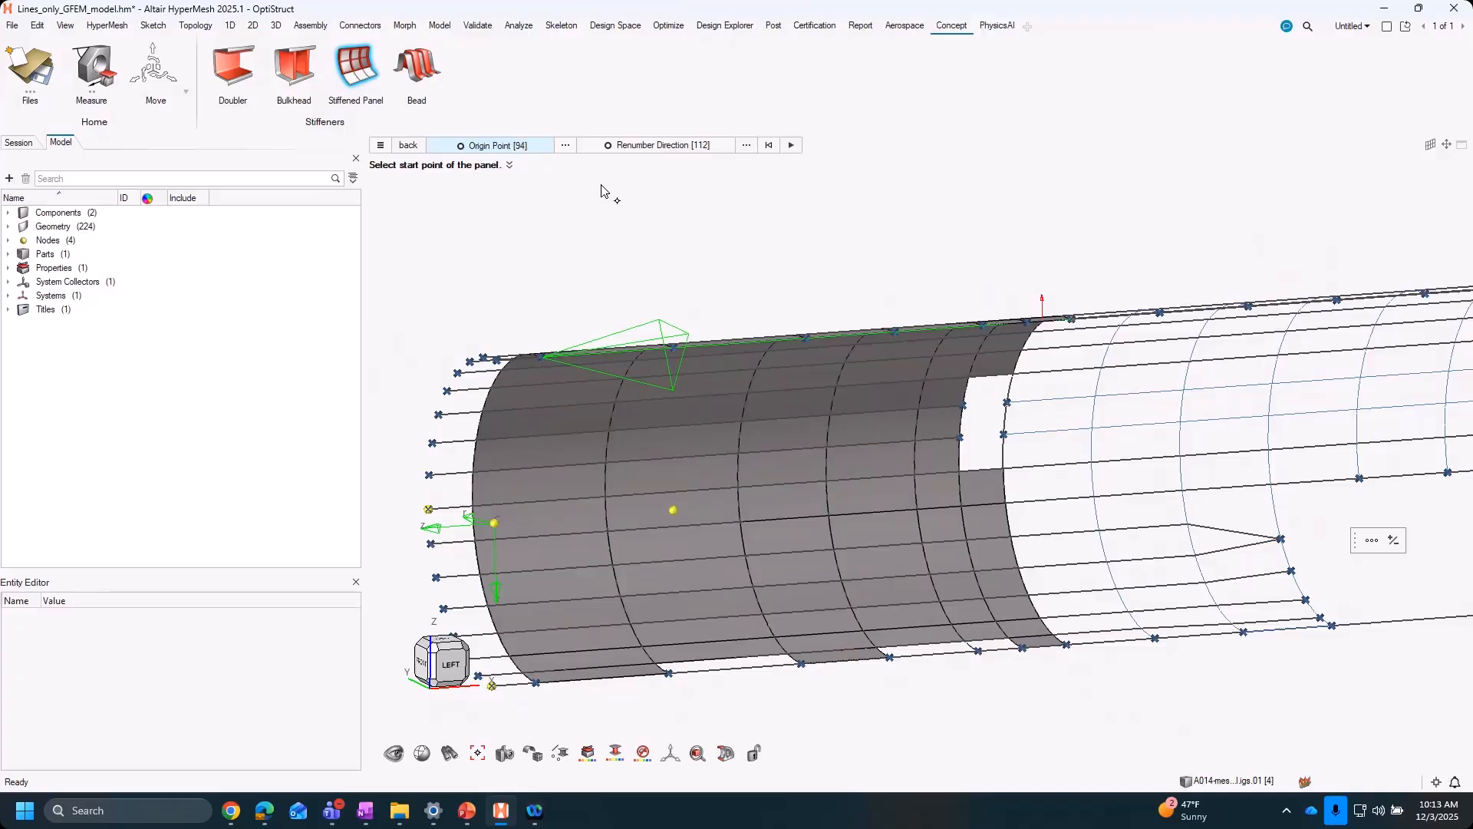
# Examine the found panel surfaces, their openings and the origin corner from several angles
pyautogui.moveTo(727, 275); pyautogui.dragTo(1069, 388, button='middle')
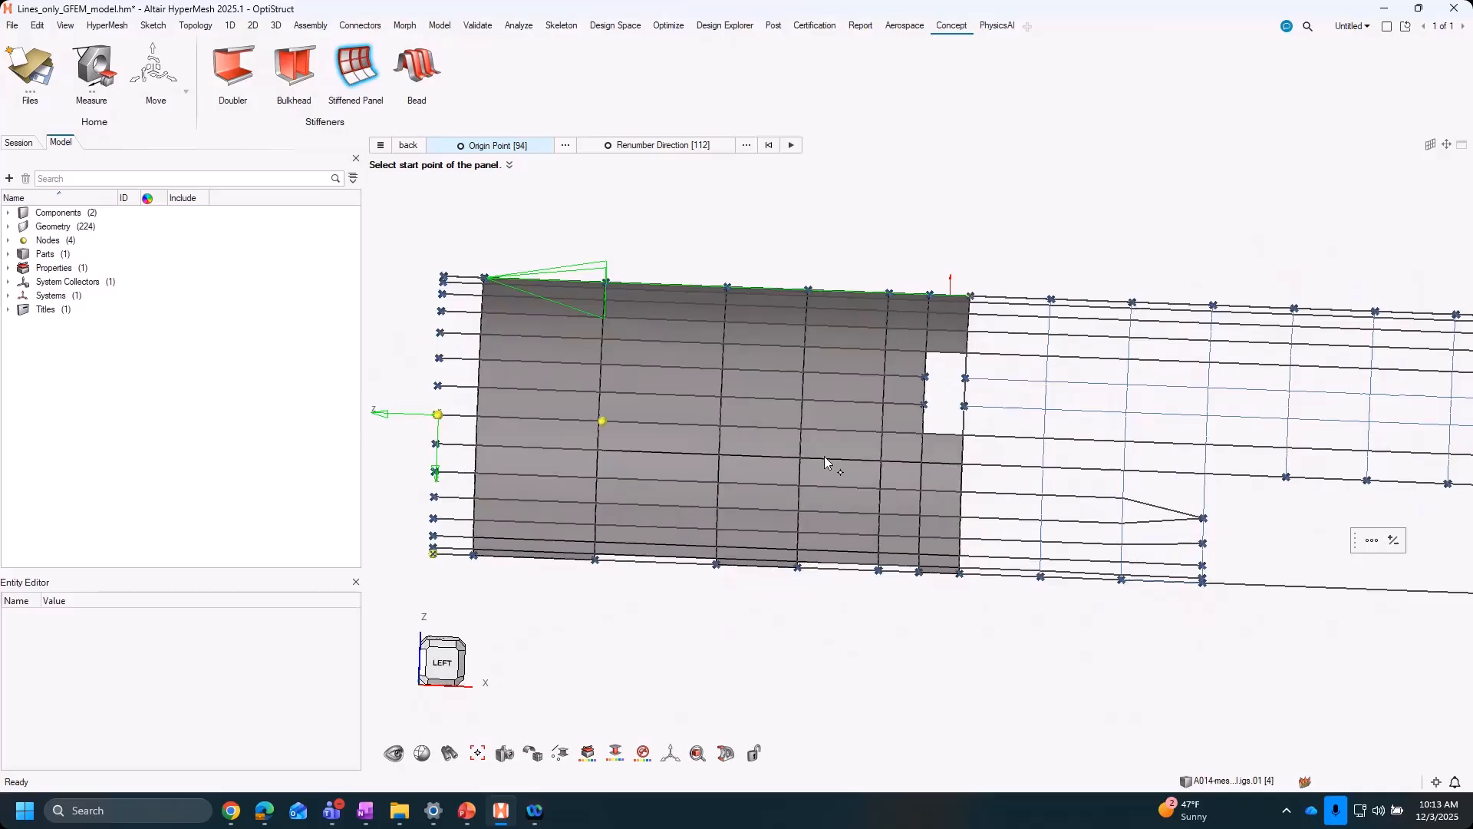
pyautogui.moveTo(829, 463); pyautogui.dragTo(1004, 363, button='middle')
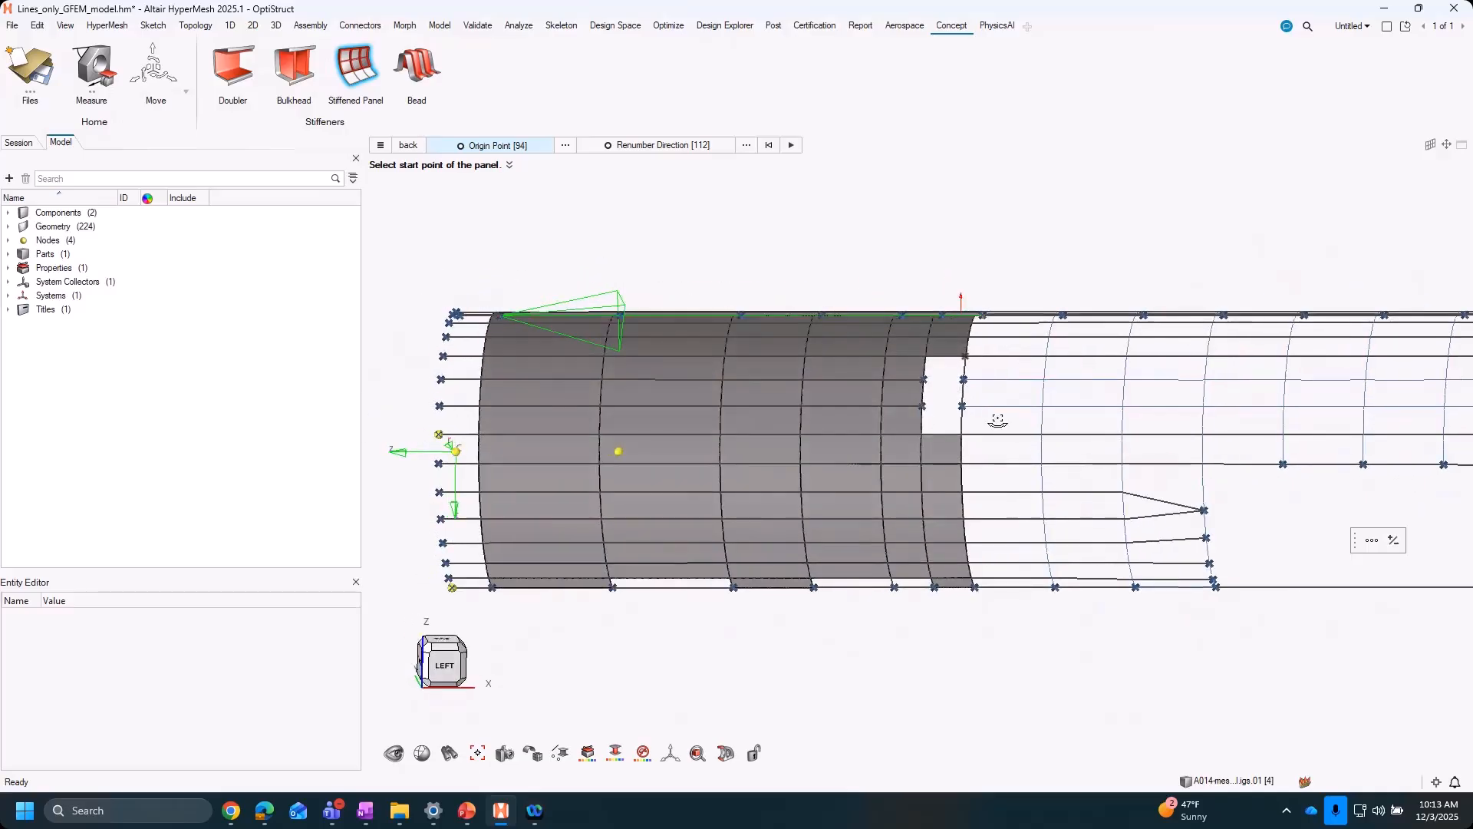
pyautogui.moveTo(990, 421); pyautogui.dragTo(753, 285, button='middle')
pyautogui.moveTo(753, 285); pyautogui.dragTo(743, 276, button='right')
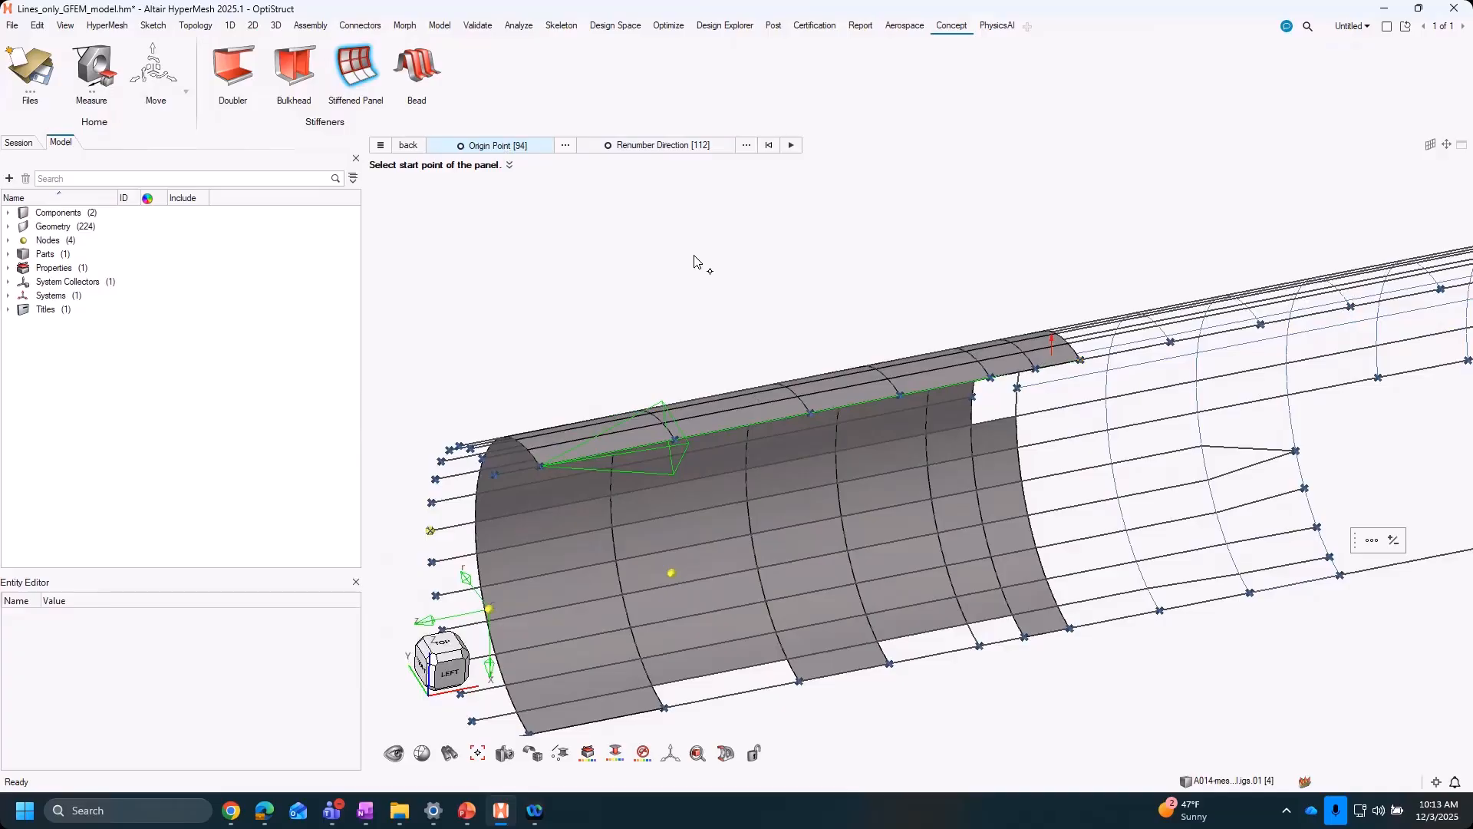
pyautogui.scroll(2, 1076, 366)
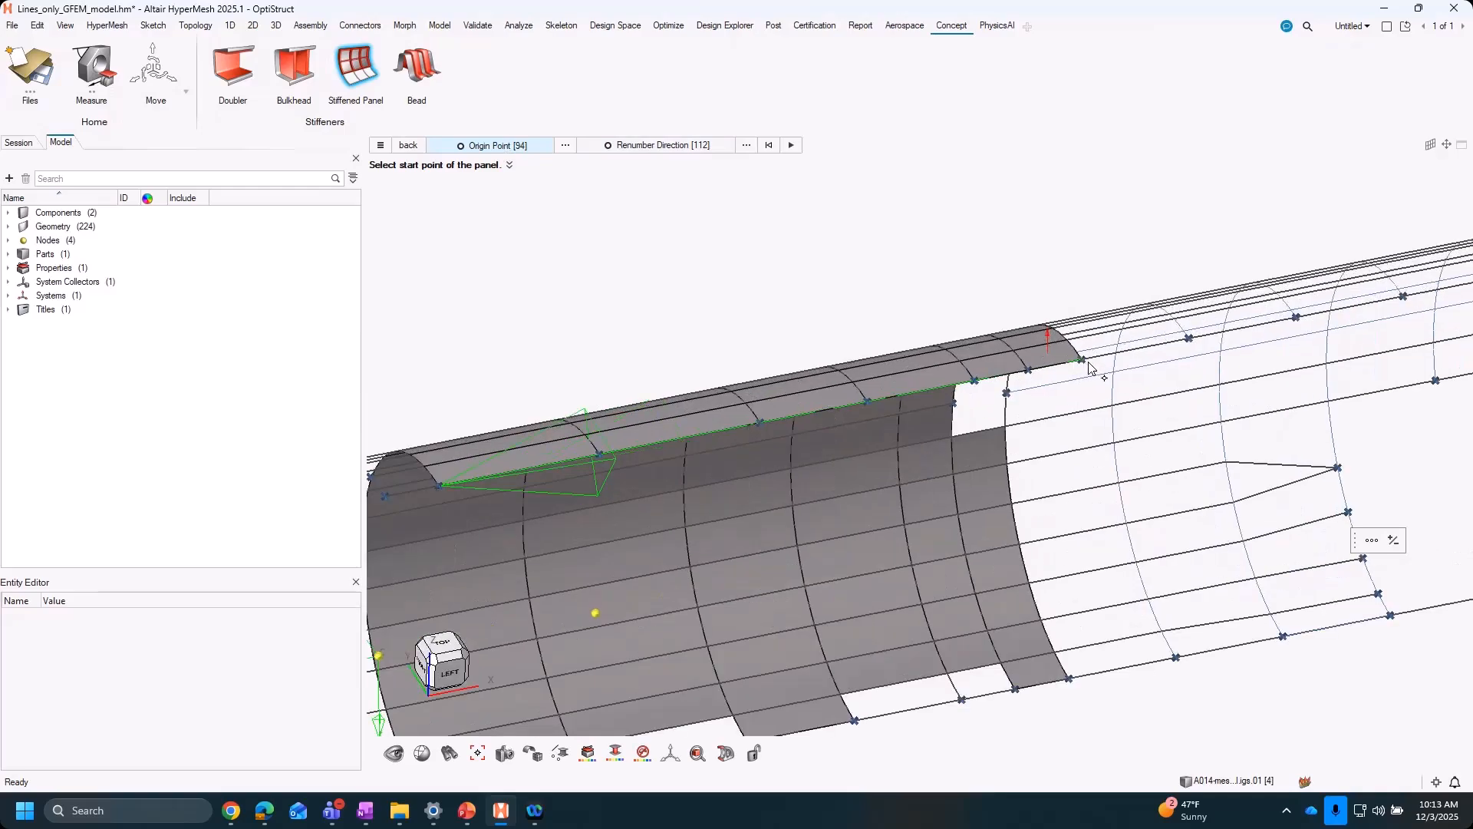
pyautogui.scroll(4, 1076, 367)
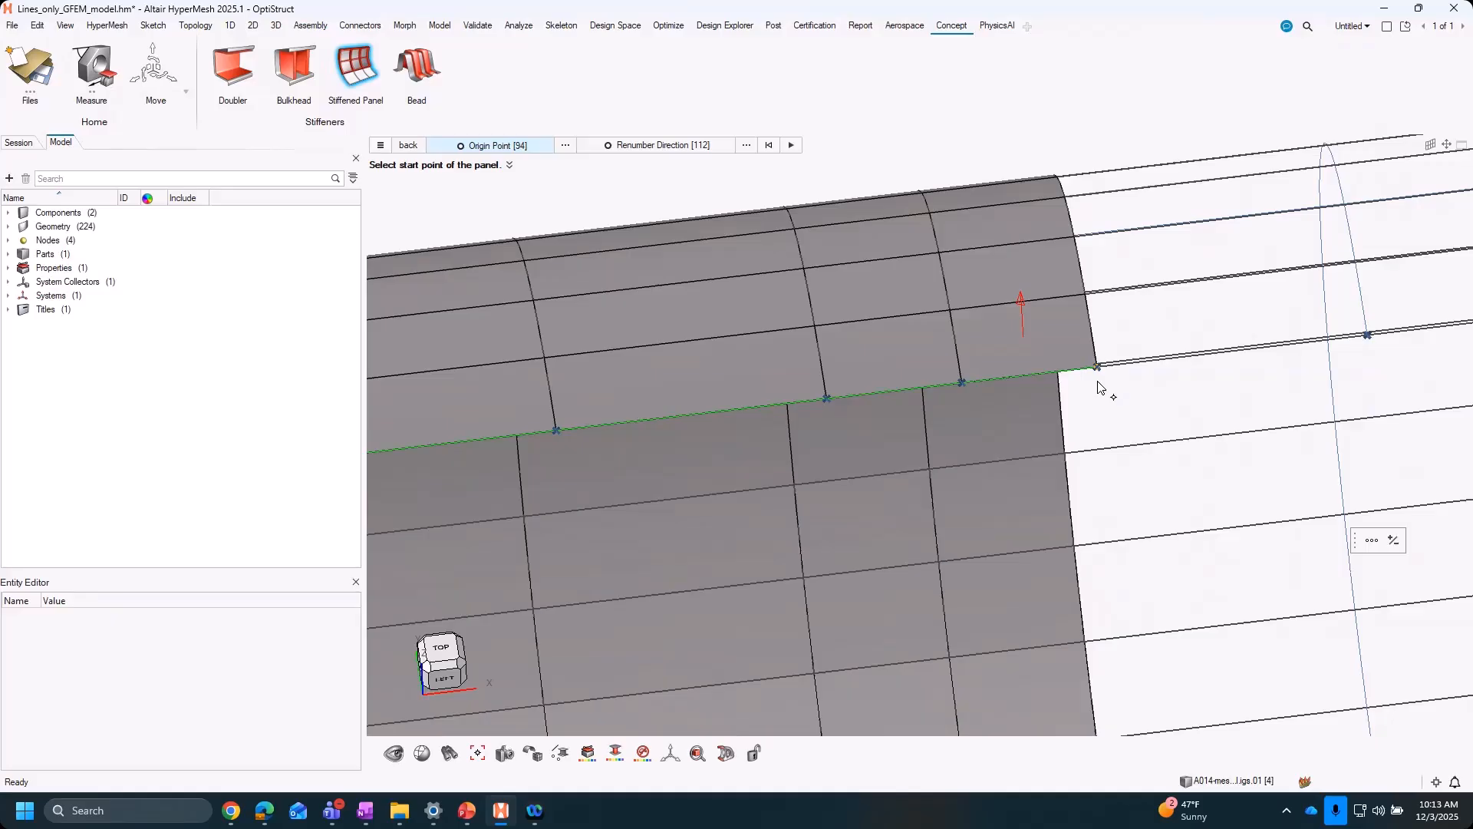
# Set the panel origin point to point 112 at the upper edge's coordinate-system end
pyautogui.scroll(-3, 1106, 388)
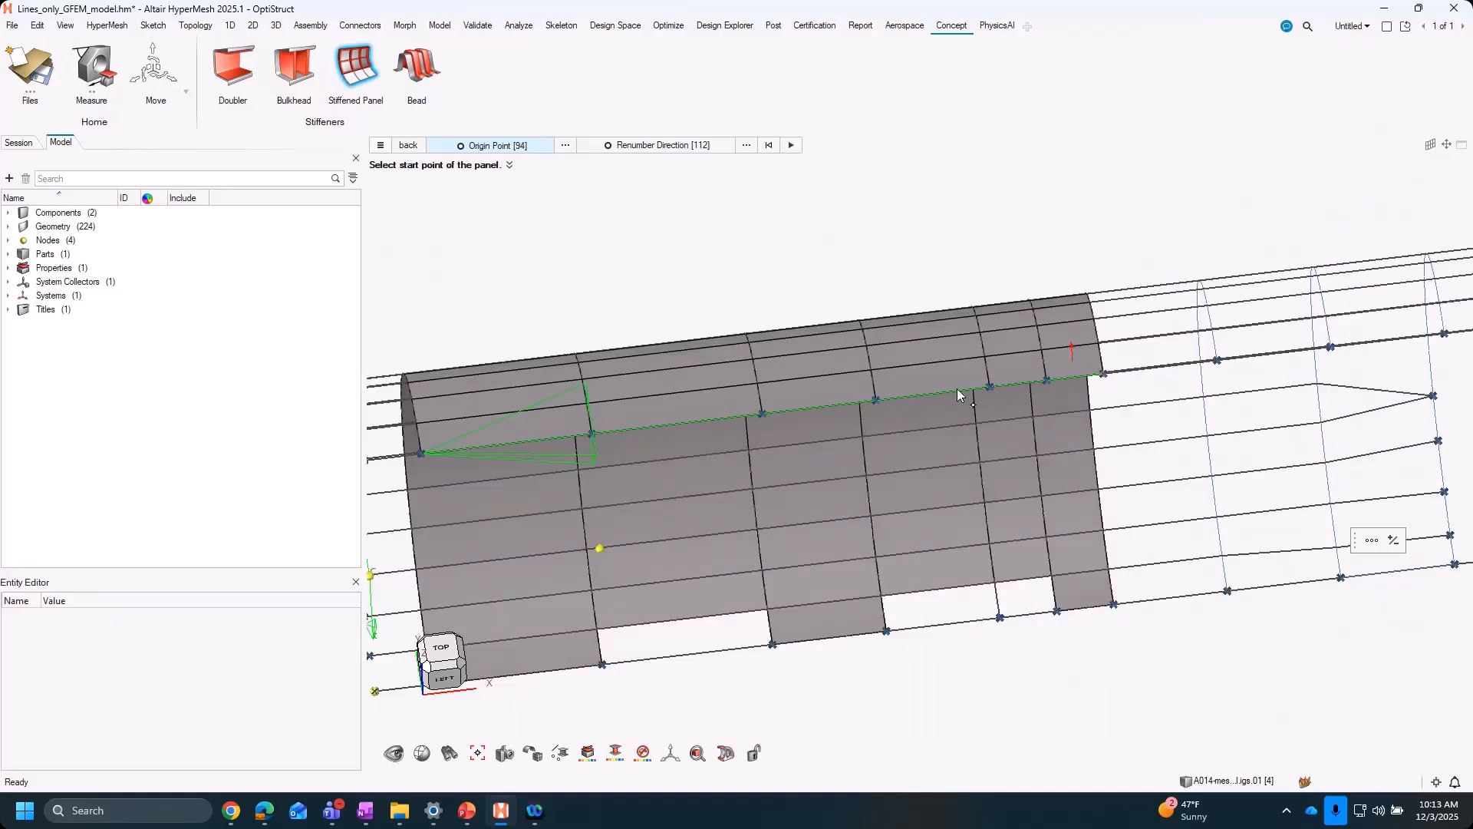
pyautogui.moveTo(1031, 389); pyautogui.dragTo(1117, 396, button='right')
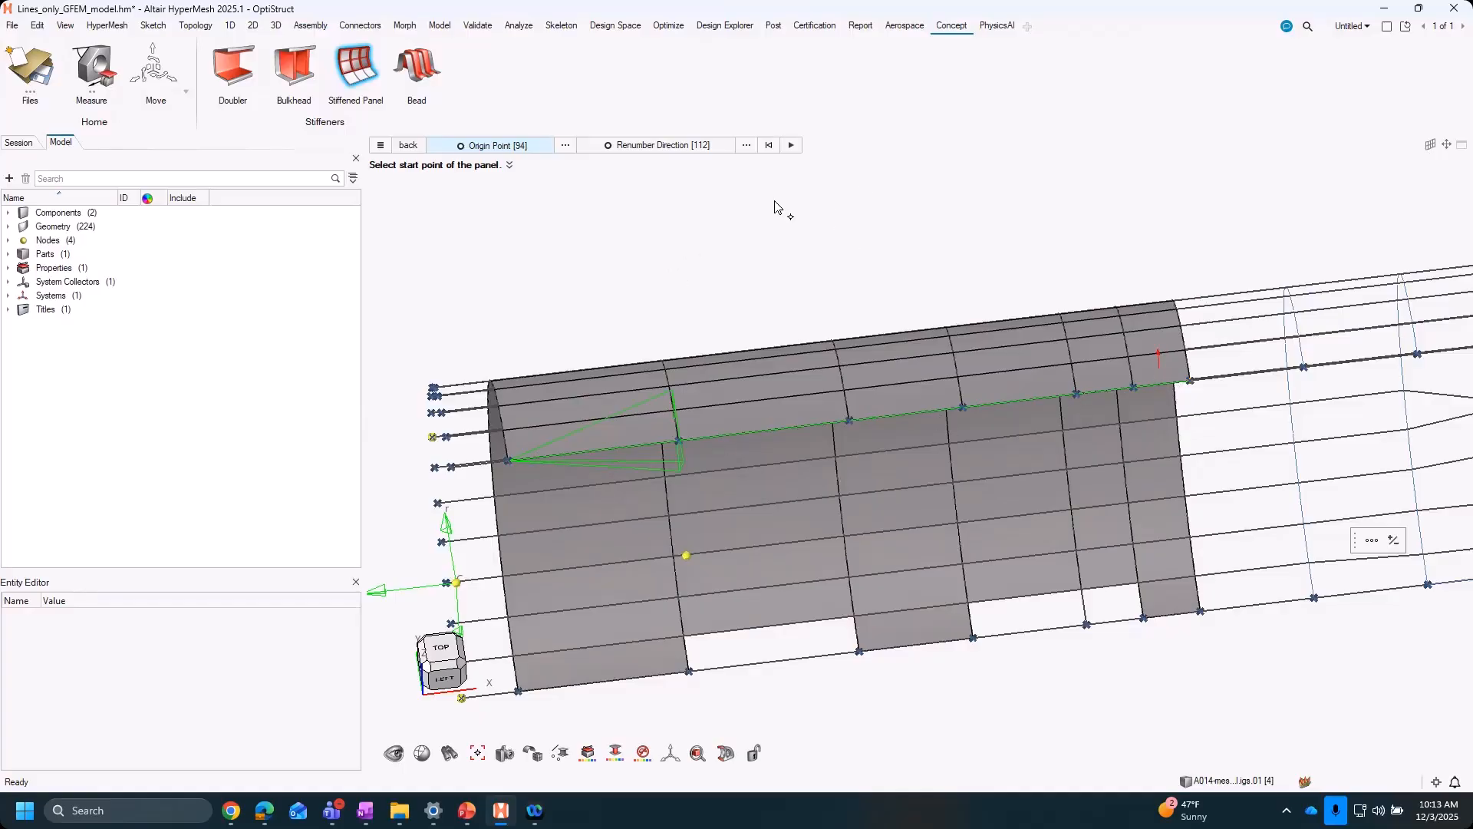
pyautogui.click(509, 459)
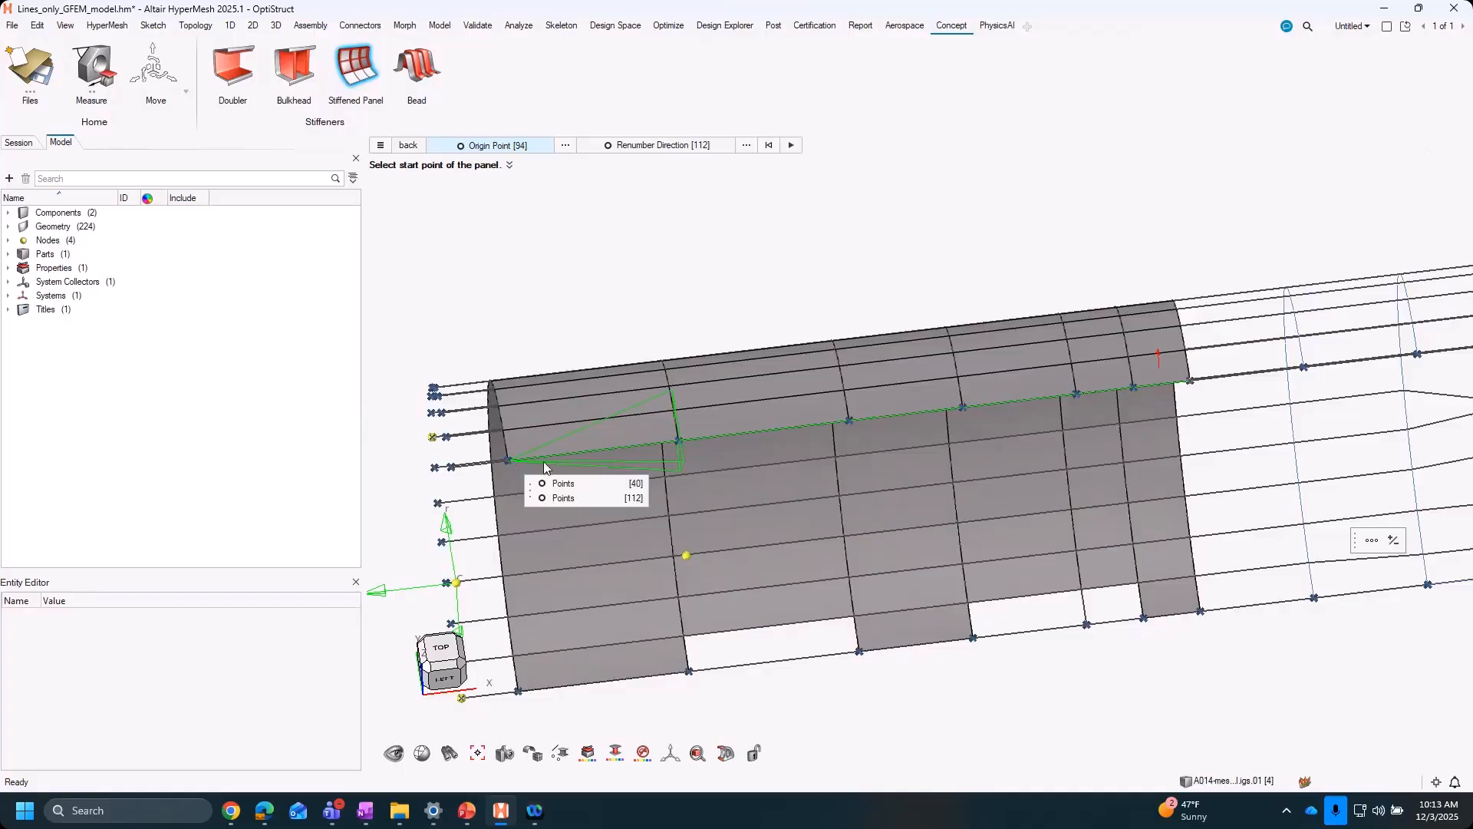
pyautogui.click(568, 499)
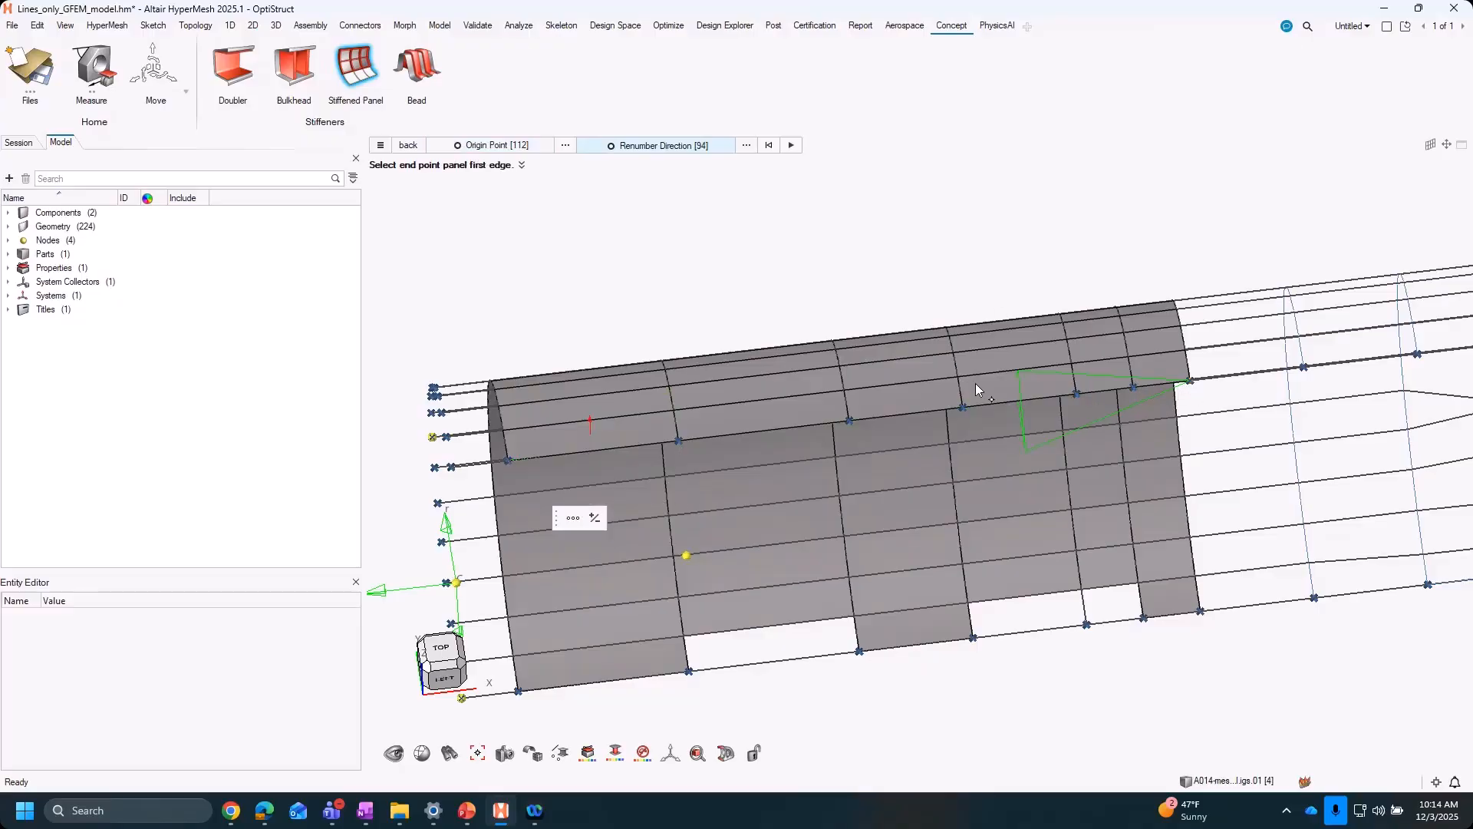
# Try lower corner point 195 as the renumber direction, and restore the direction to point 94 along the upper edge
pyautogui.moveTo(998, 378); pyautogui.dragTo(1007, 265, button='middle')
pyautogui.moveTo(792, 304); pyautogui.dragTo(813, 240, button='right')
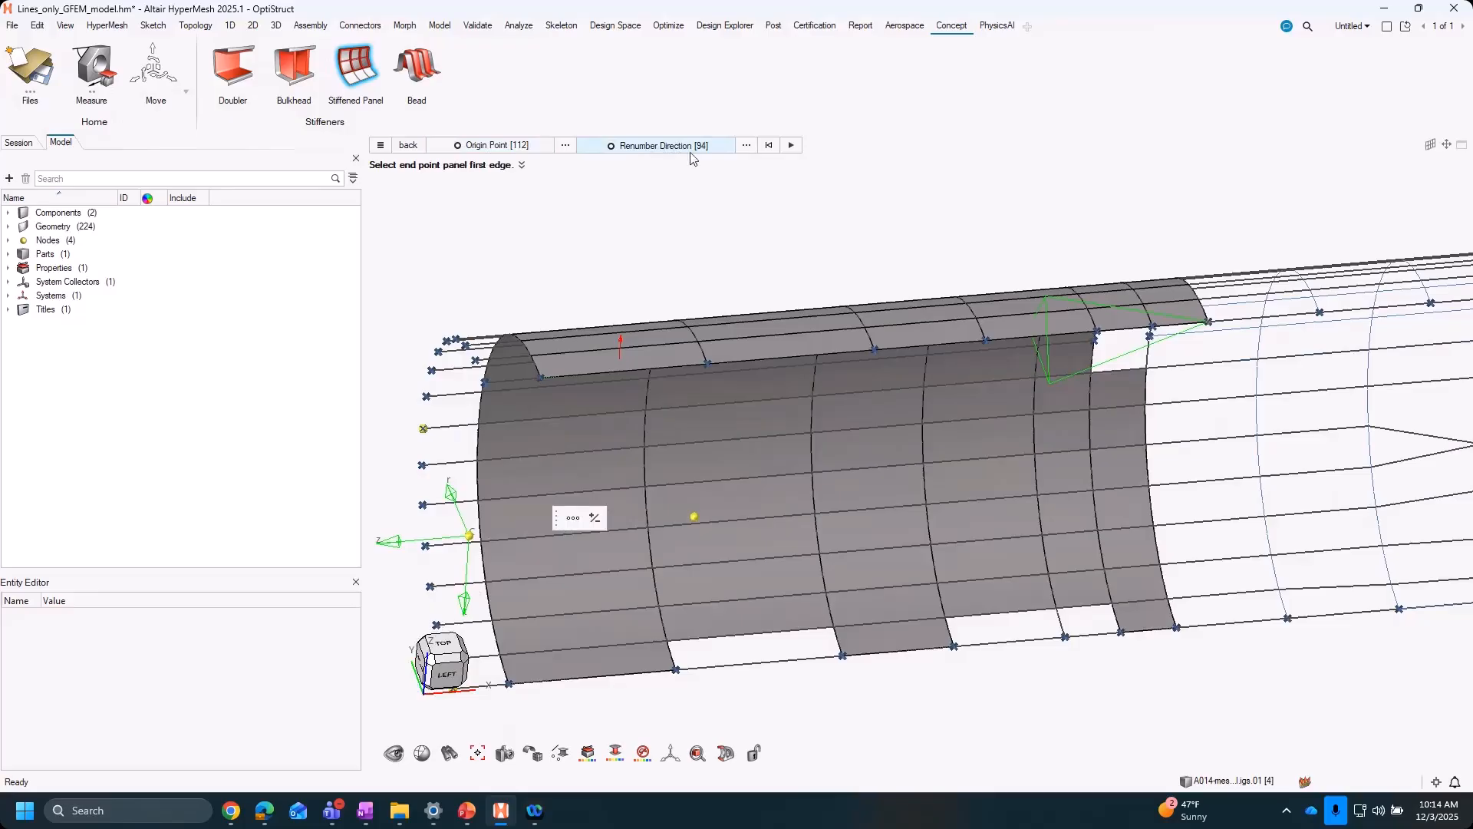
pyautogui.moveTo(859, 433); pyautogui.dragTo(933, 381, button='right')
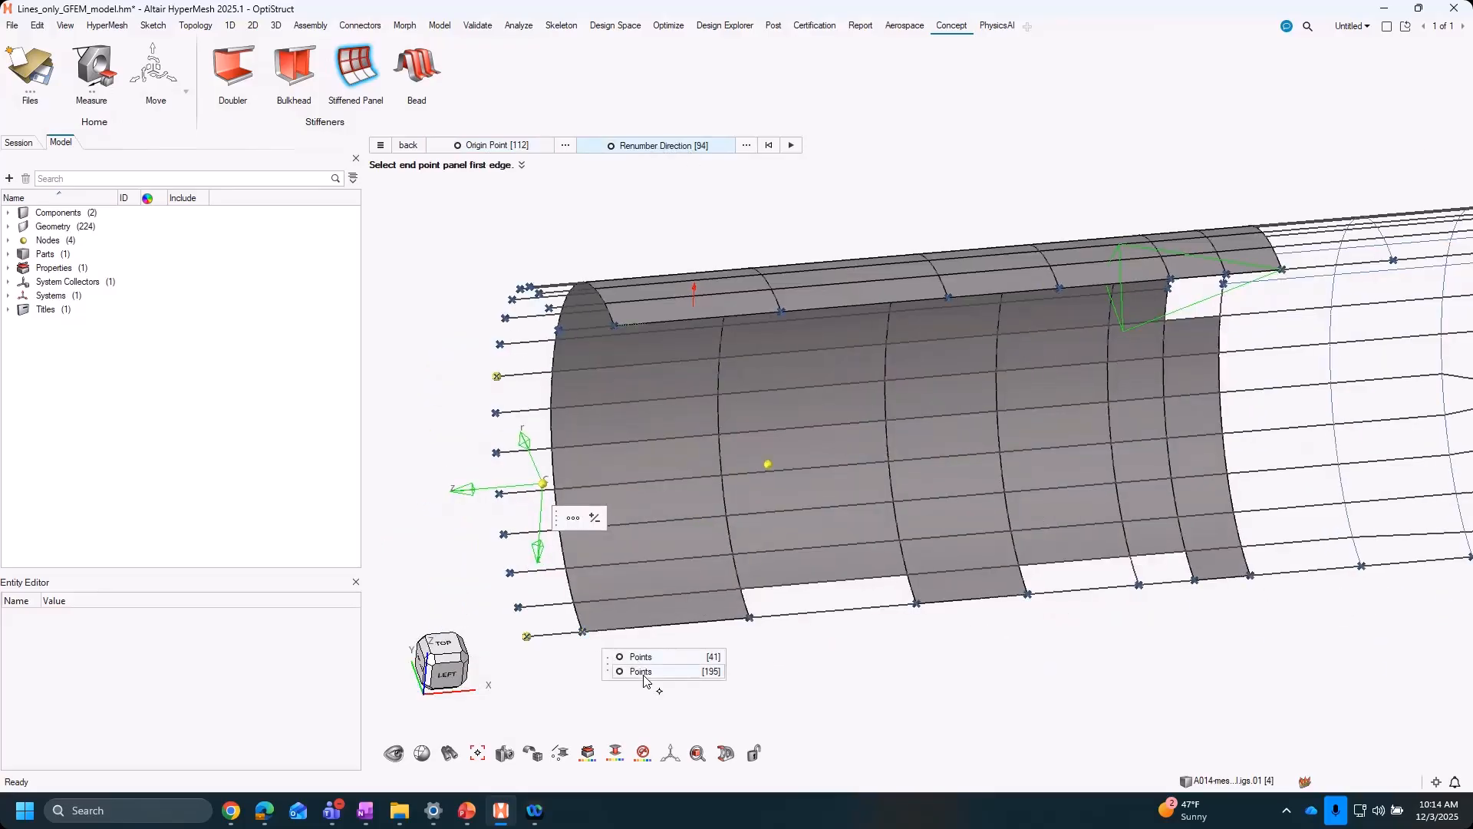
pyautogui.click(585, 635)
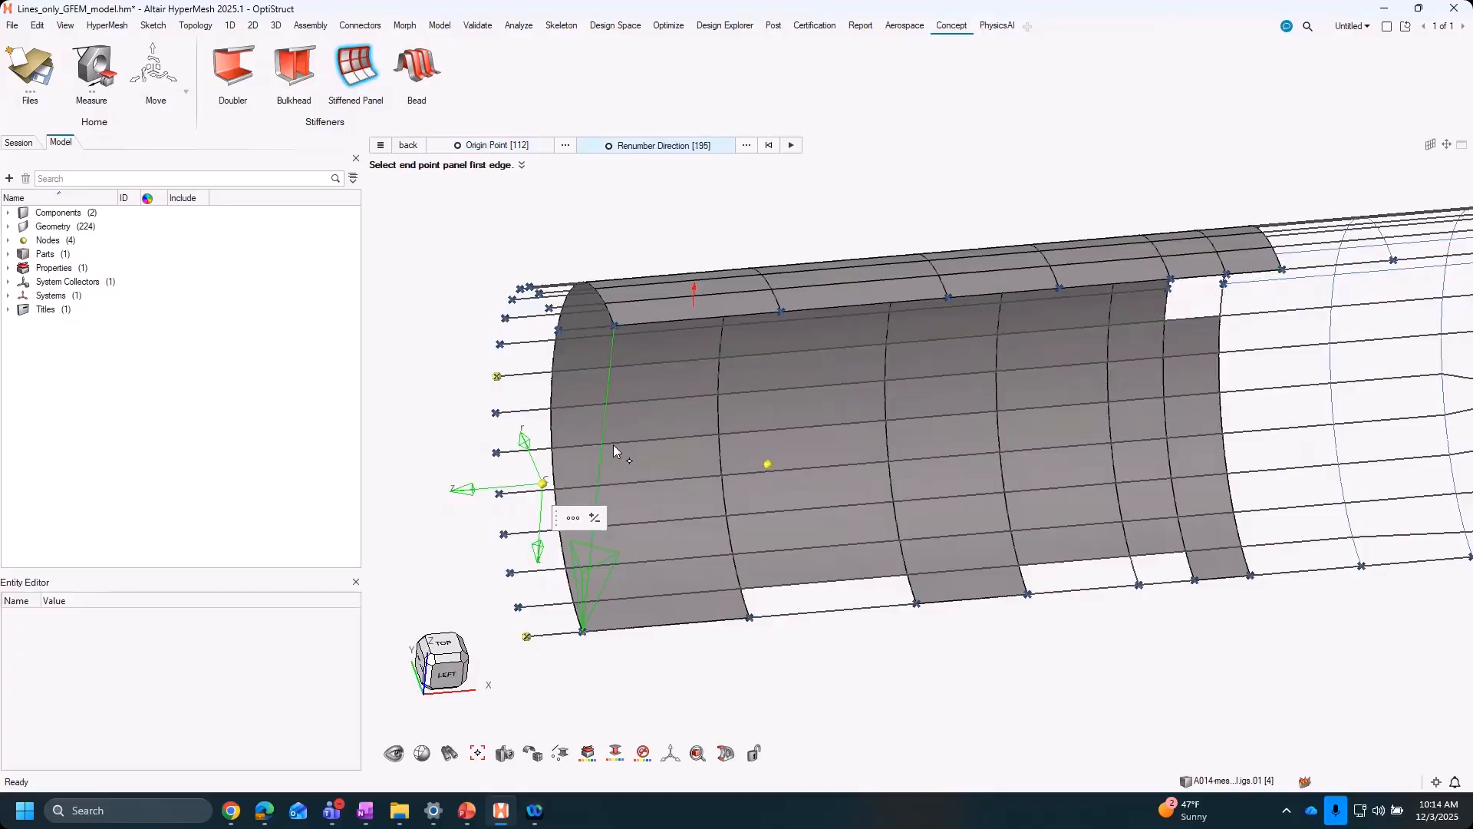
pyautogui.click(1281, 270)
pyautogui.click(1342, 310)
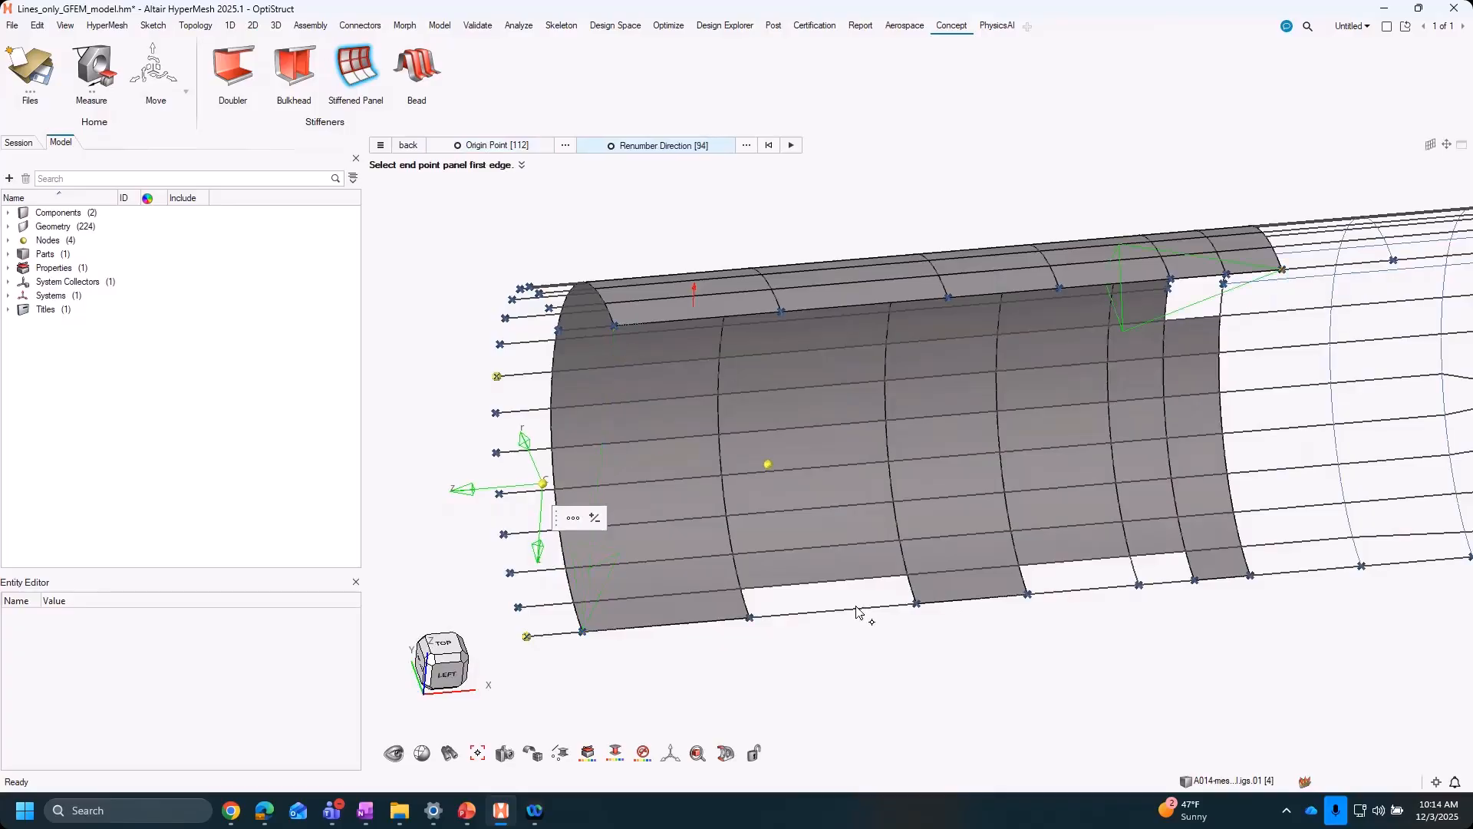
# Examine the red direction arrow on the first panel near the origin point up close
pyautogui.keyDown('ctrl'); pyautogui.moveTo(967, 395); pyautogui.dragTo(882, 397, button='right'); pyautogui.keyUp('ctrl')
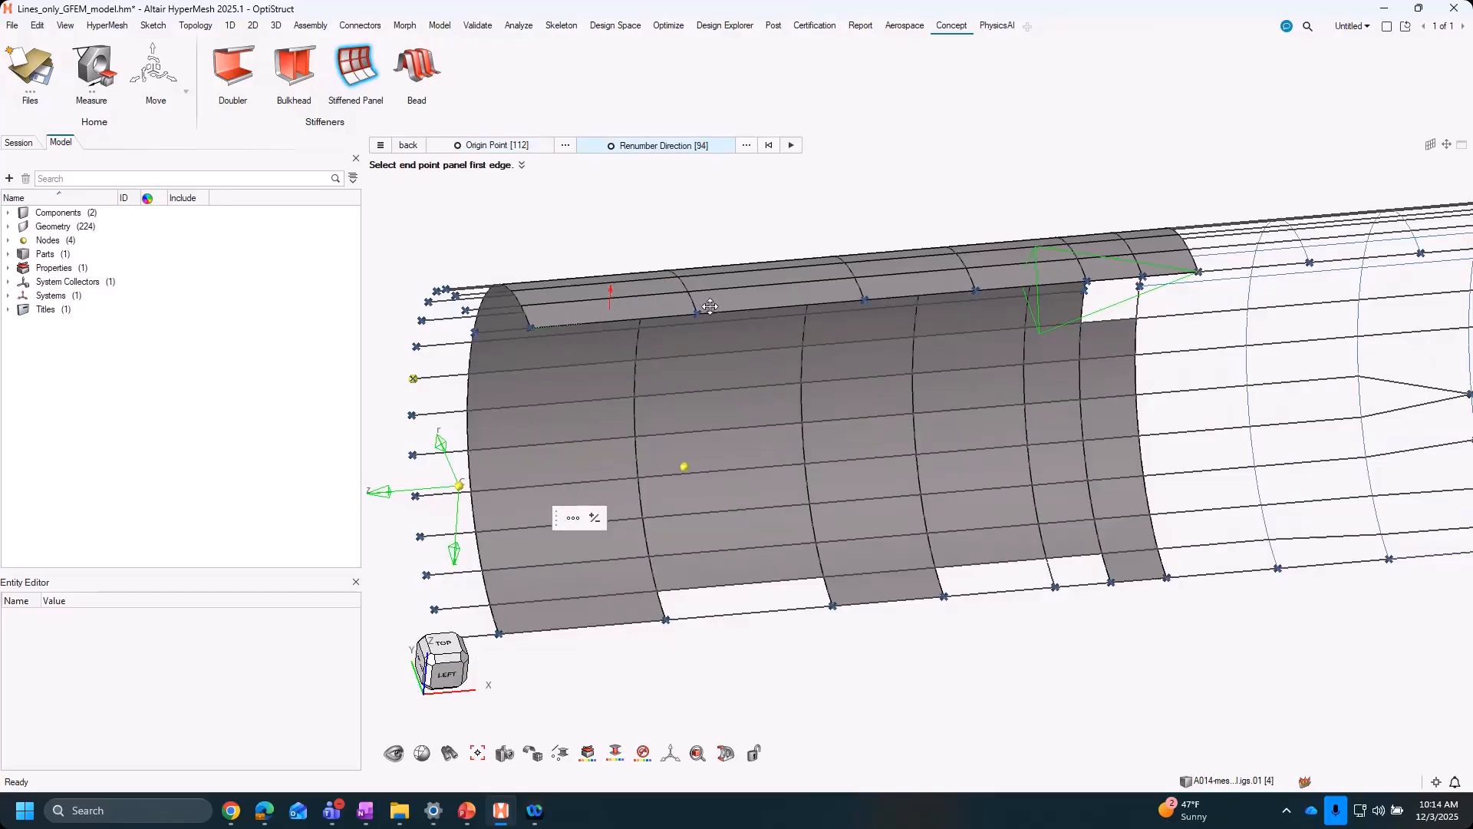
pyautogui.scroll(6, 554, 318)
pyautogui.moveTo(710, 306); pyautogui.dragTo(658, 372, button='right')
pyautogui.scroll(-5, 555, 317)
pyautogui.scroll(3, 649, 379)
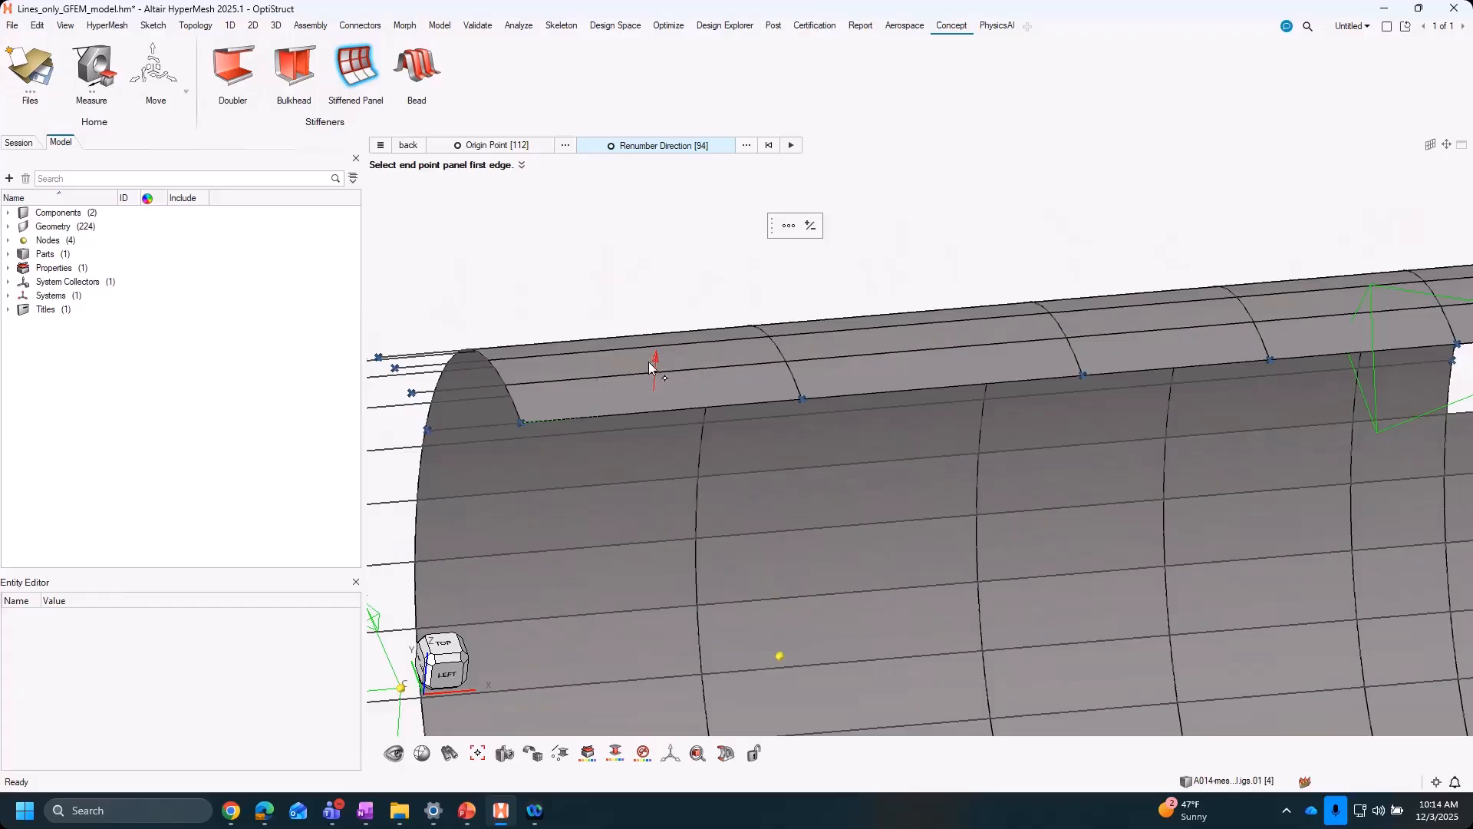
pyautogui.scroll(3, 647, 367)
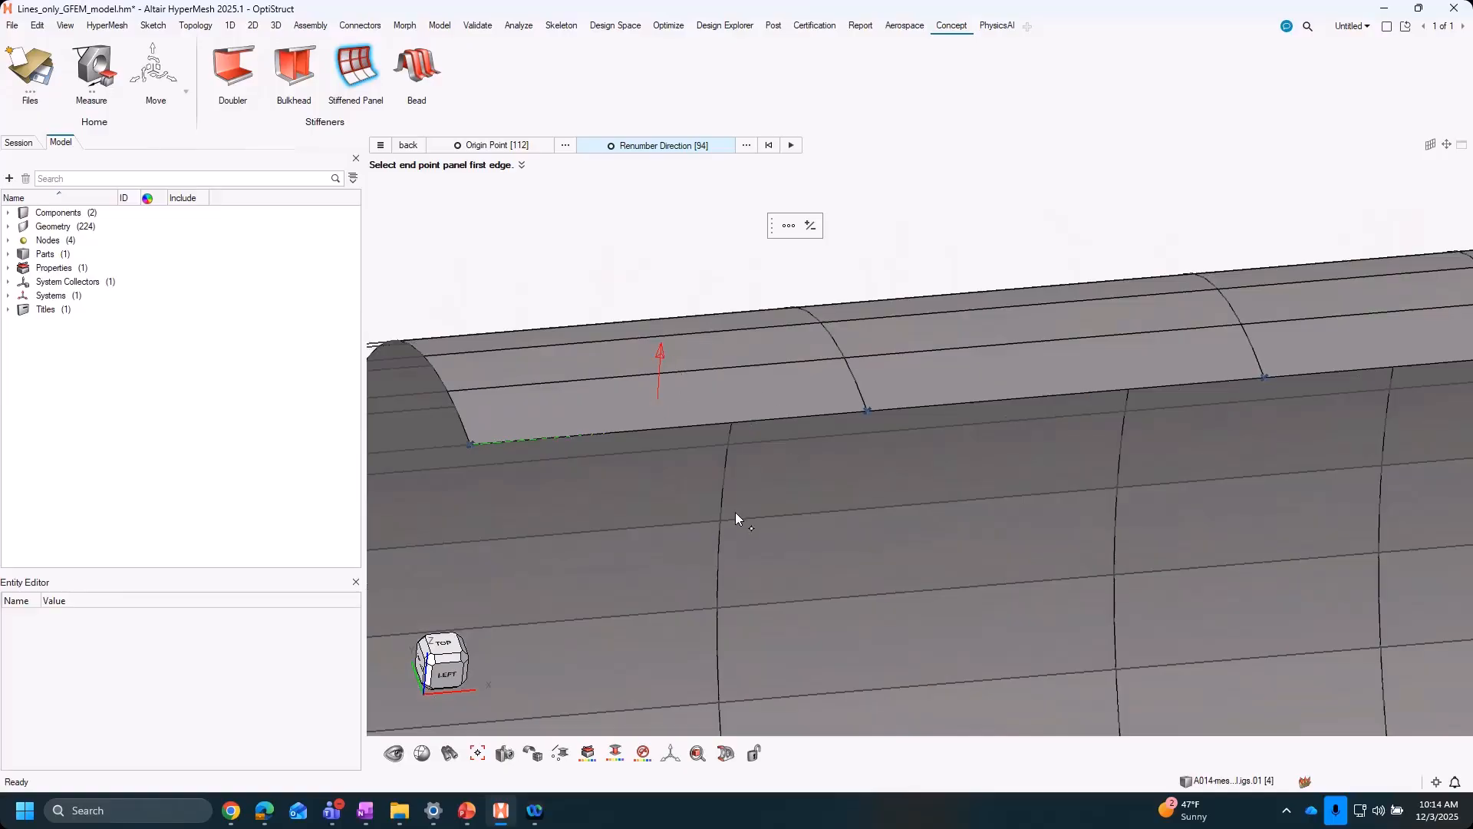
pyautogui.scroll(-4, 738, 491)
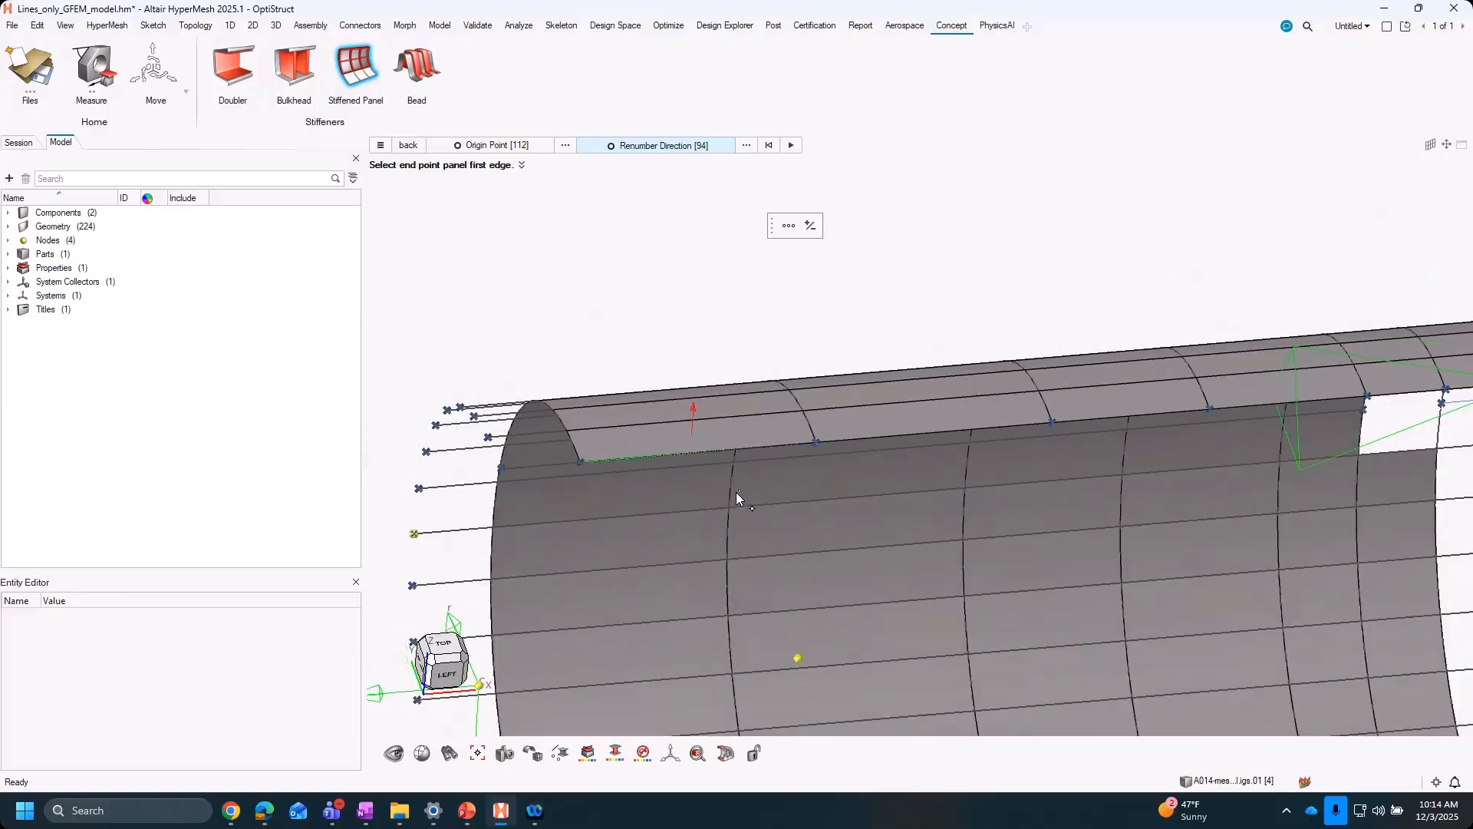
pyautogui.moveTo(736, 491)
pyautogui.mouseDown(button='middle')
pyautogui.moveTo(763, 499)
pyautogui.moveTo(756, 482)
pyautogui.mouseUp(button='middle')
pyautogui.scroll(2, 756, 478)
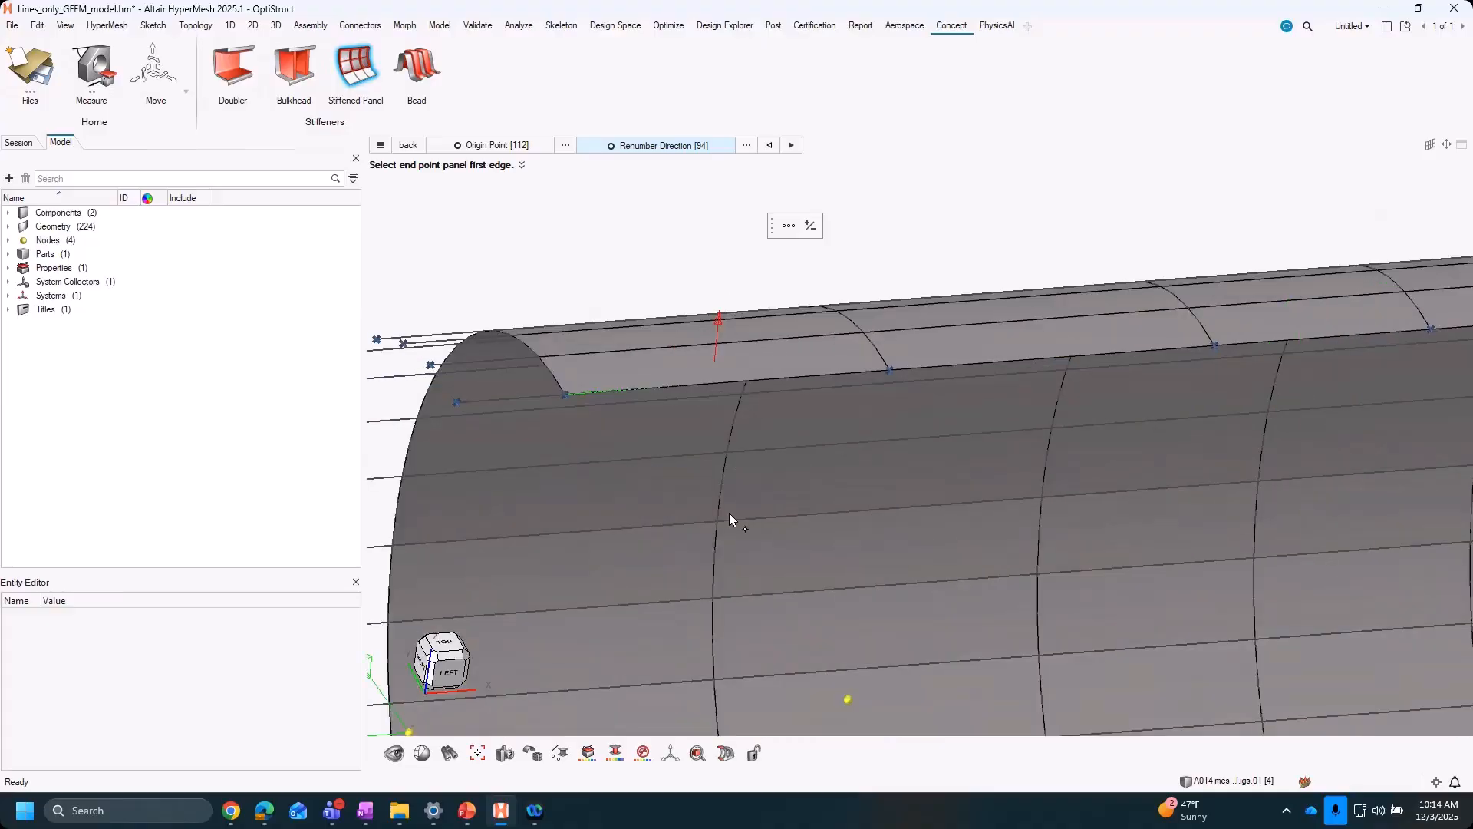
# Reverse the direction of the red arrow at the panel origin and check it from several angles
pyautogui.click(812, 227)
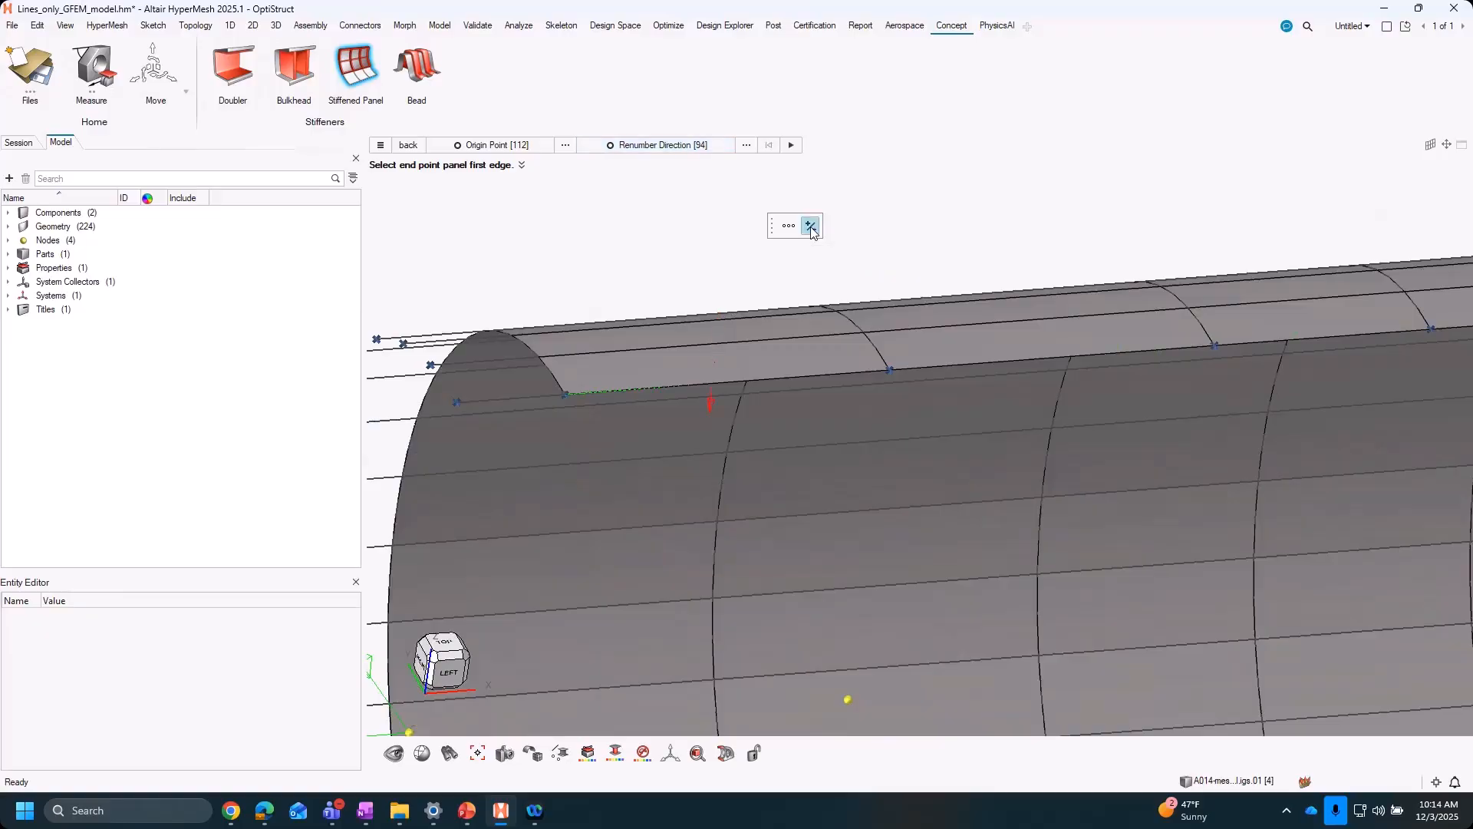
pyautogui.moveTo(795, 470); pyautogui.dragTo(804, 410, button='middle')
pyautogui.moveTo(806, 418); pyautogui.dragTo(849, 708, button='right')
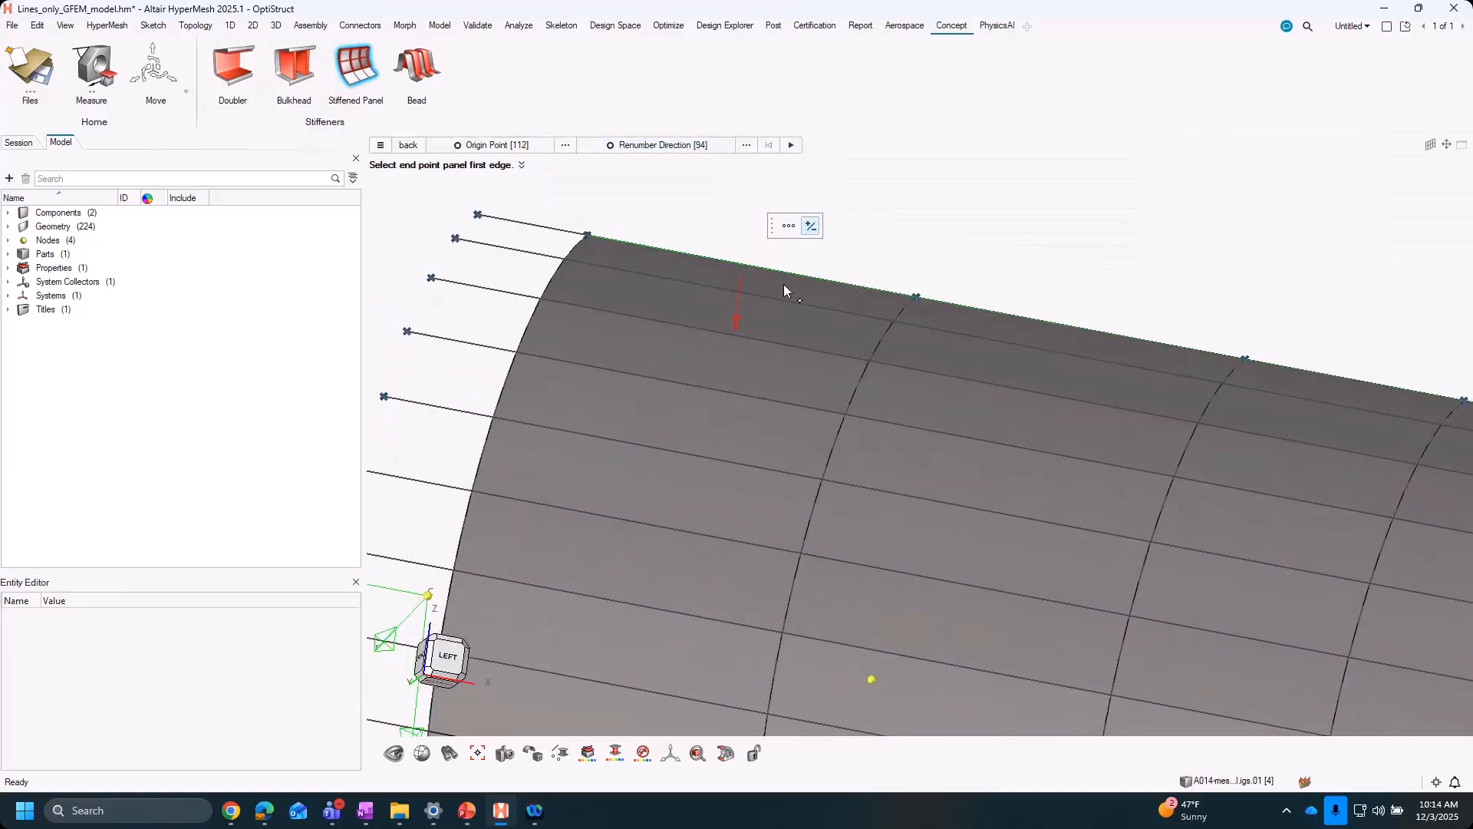
pyautogui.scroll(1, 784, 285)
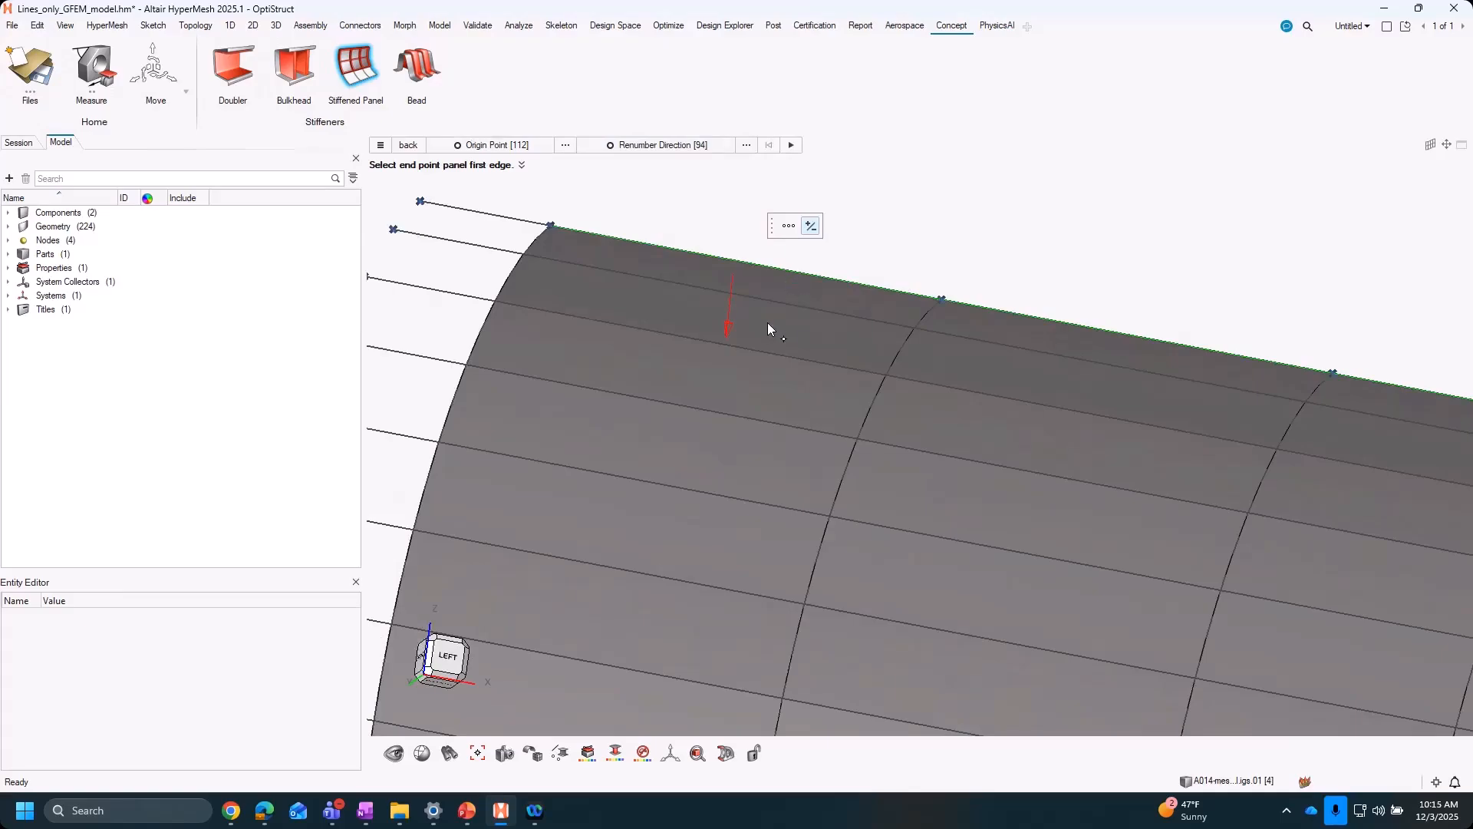
pyautogui.moveTo(767, 322); pyautogui.dragTo(814, 323, button='middle')
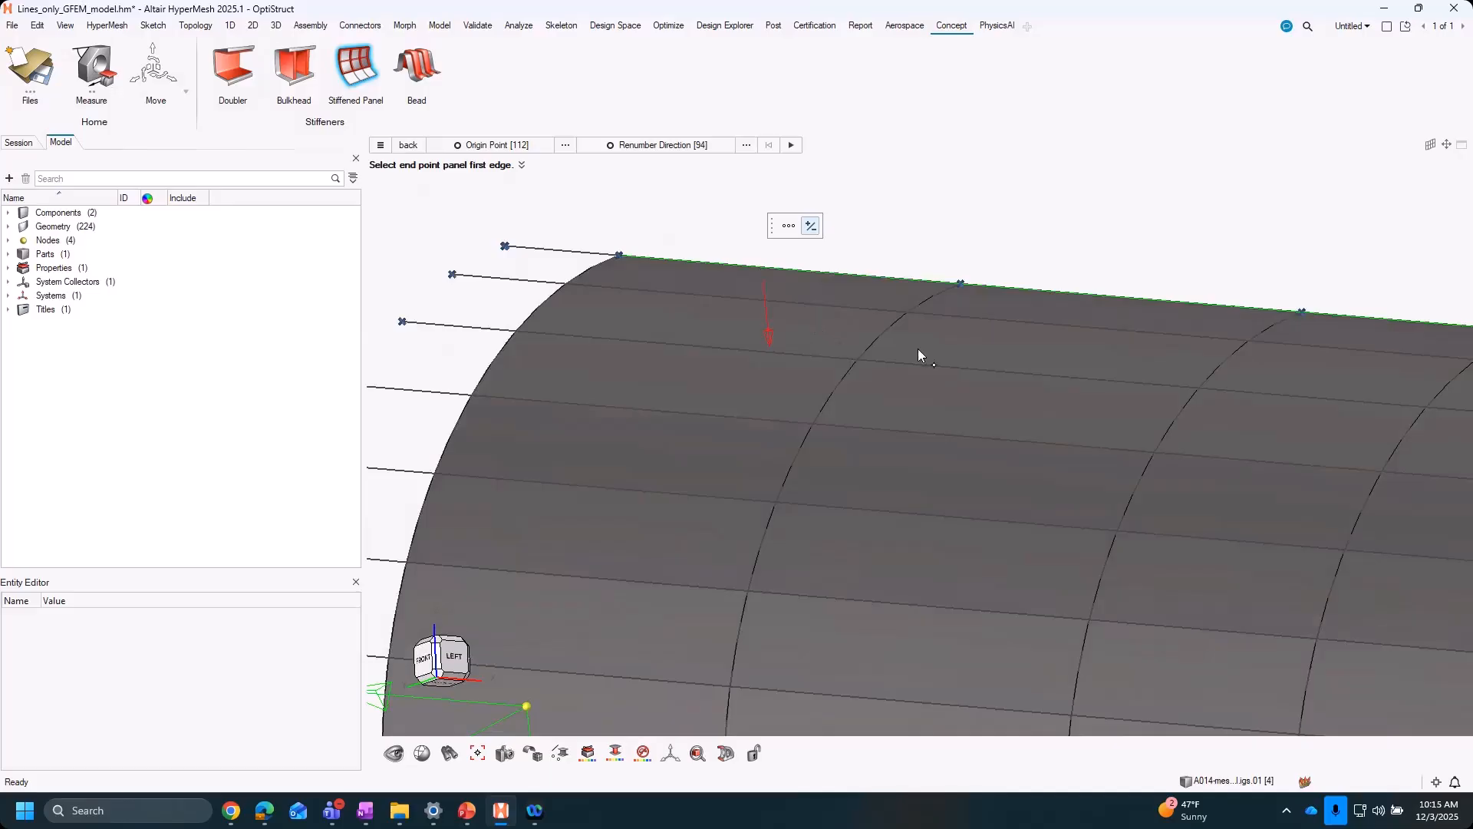
pyautogui.moveTo(919, 354); pyautogui.dragTo(757, 370, button='middle')
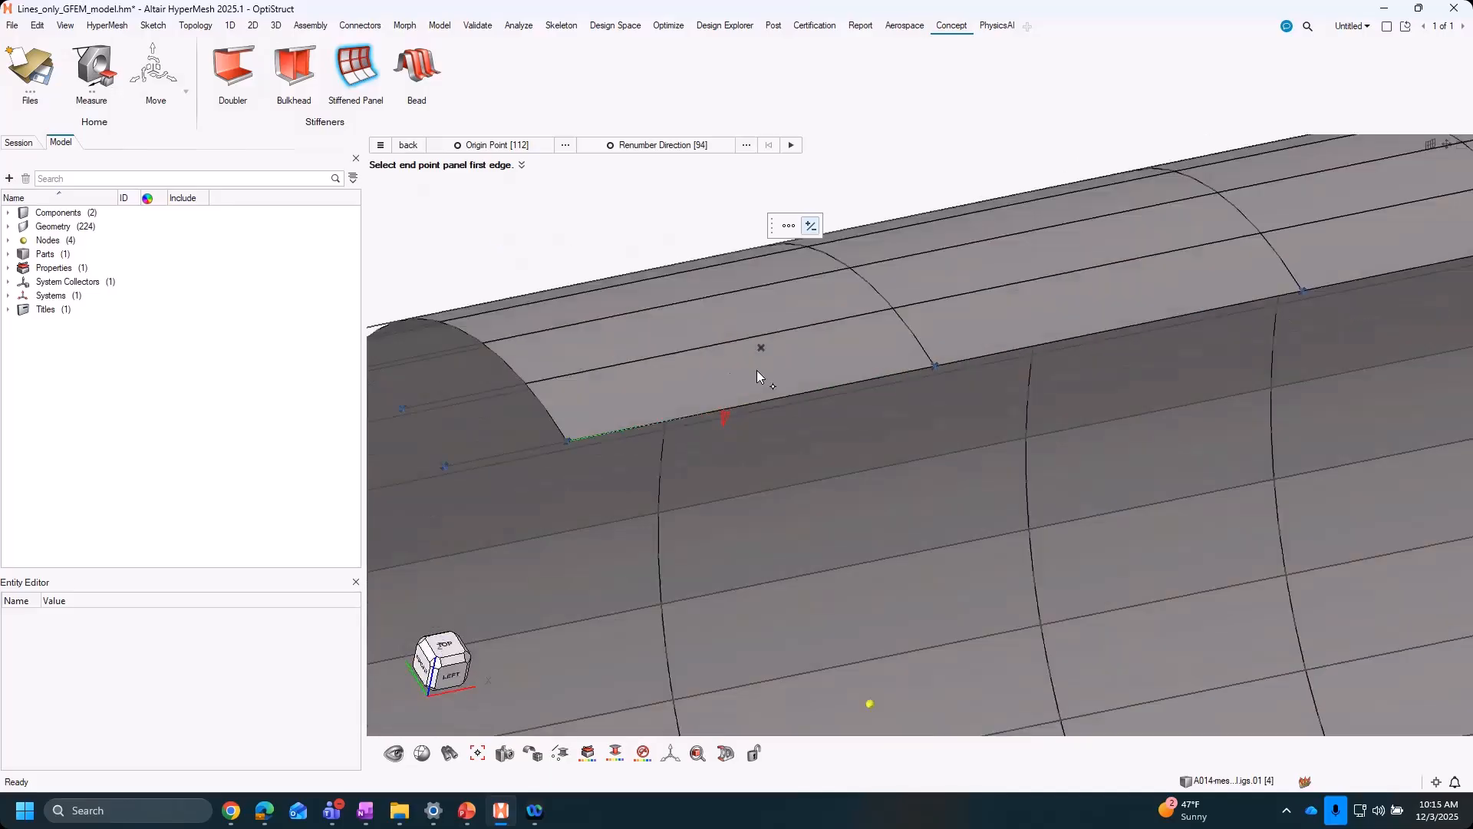
pyautogui.scroll(-3, 757, 370)
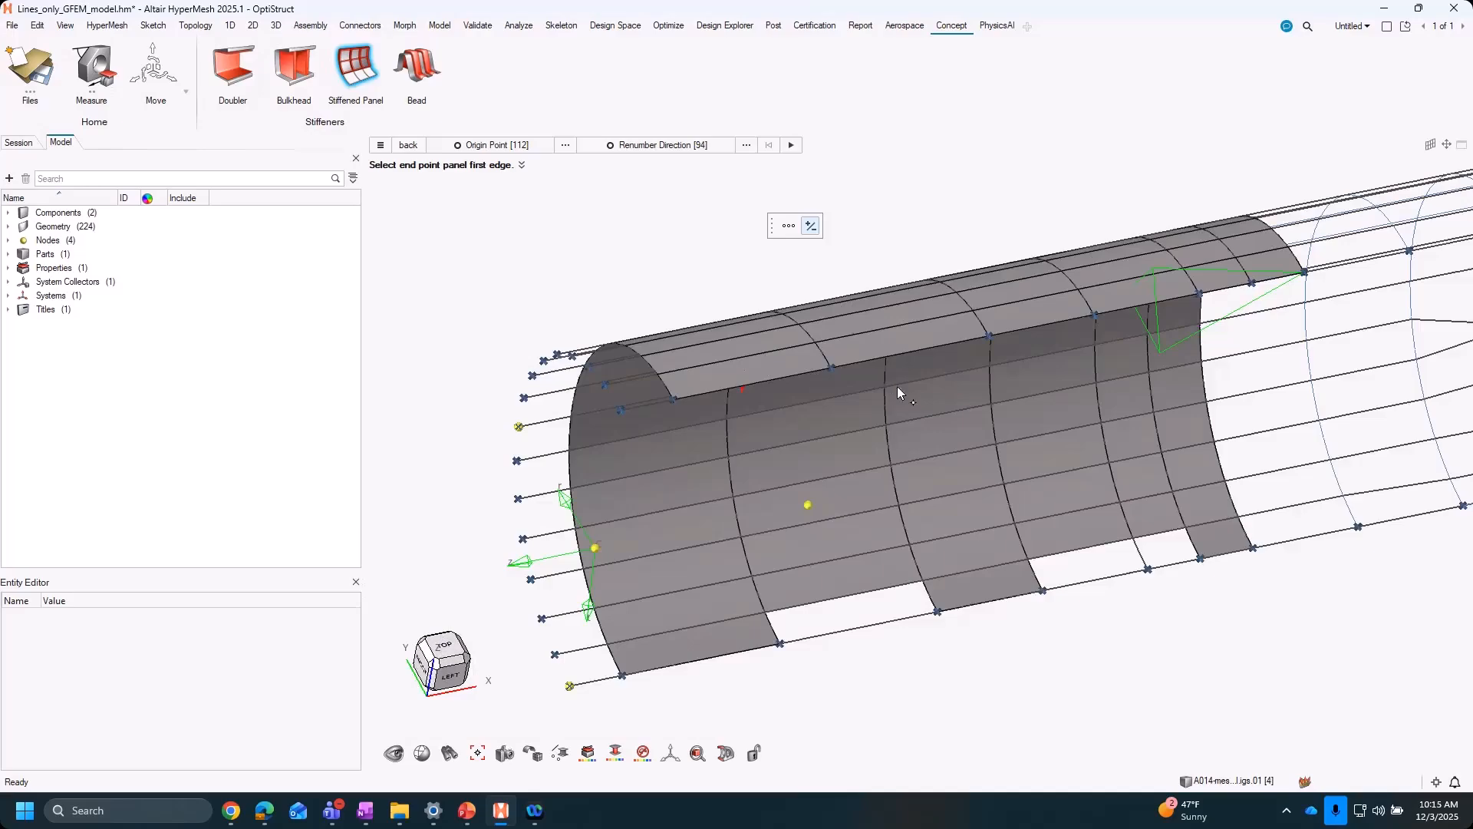
# Set the element density to 3 on the first panel's lengthwise edge starting at the origin point
pyautogui.scroll(3, 758, 354)
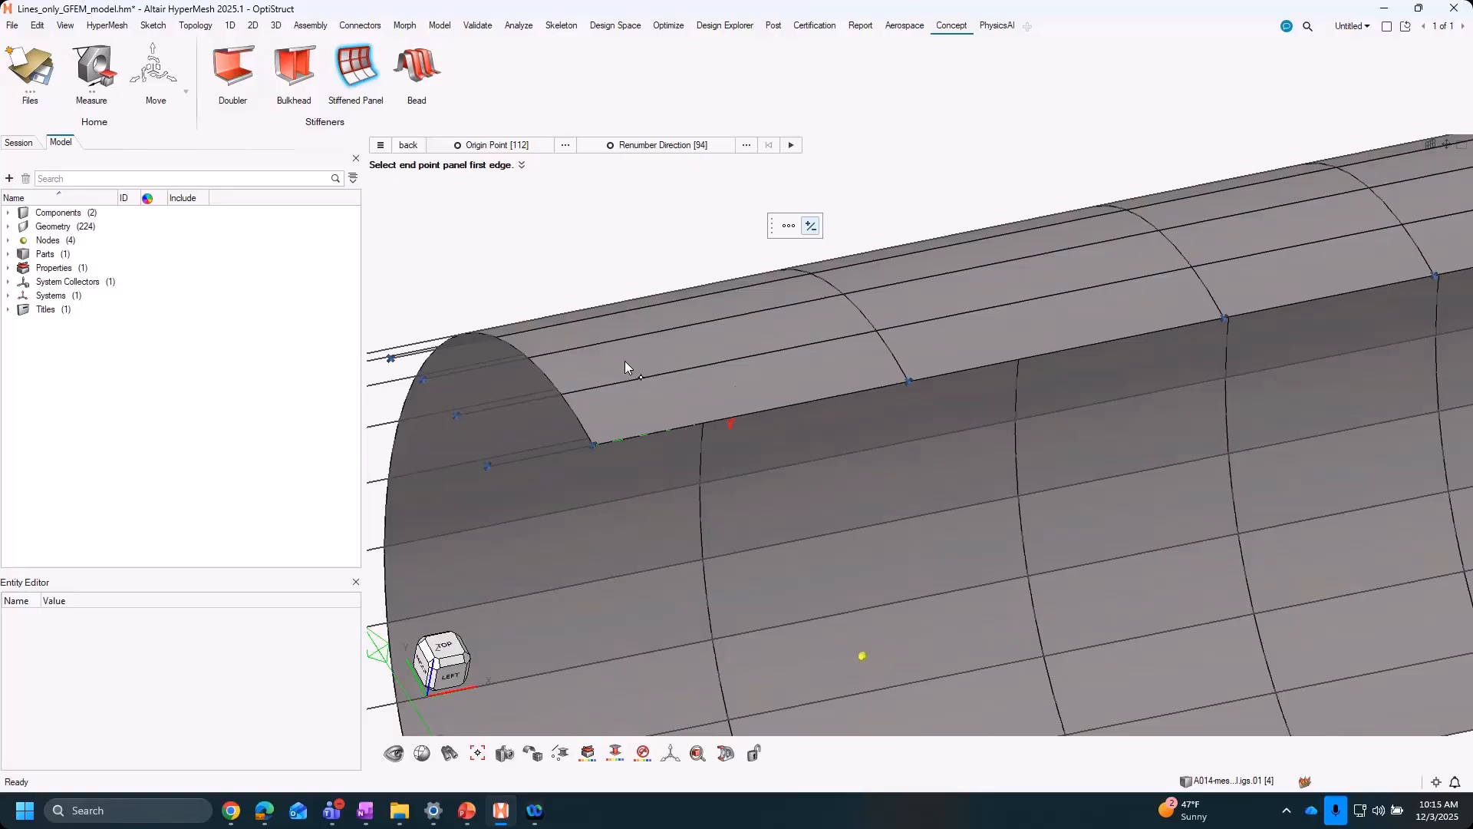
pyautogui.scroll(-2, 624, 367)
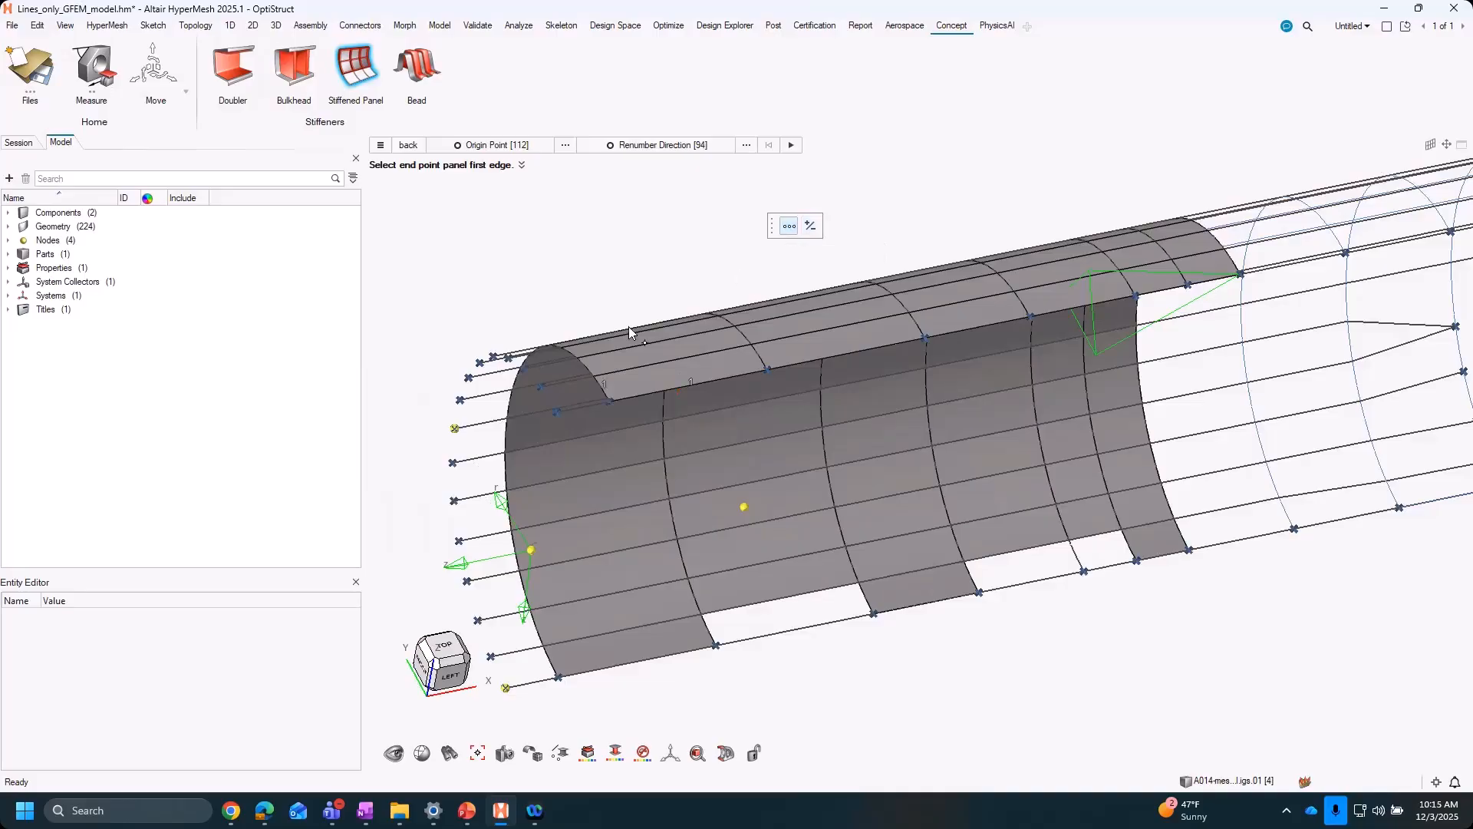
pyautogui.scroll(2, 688, 369)
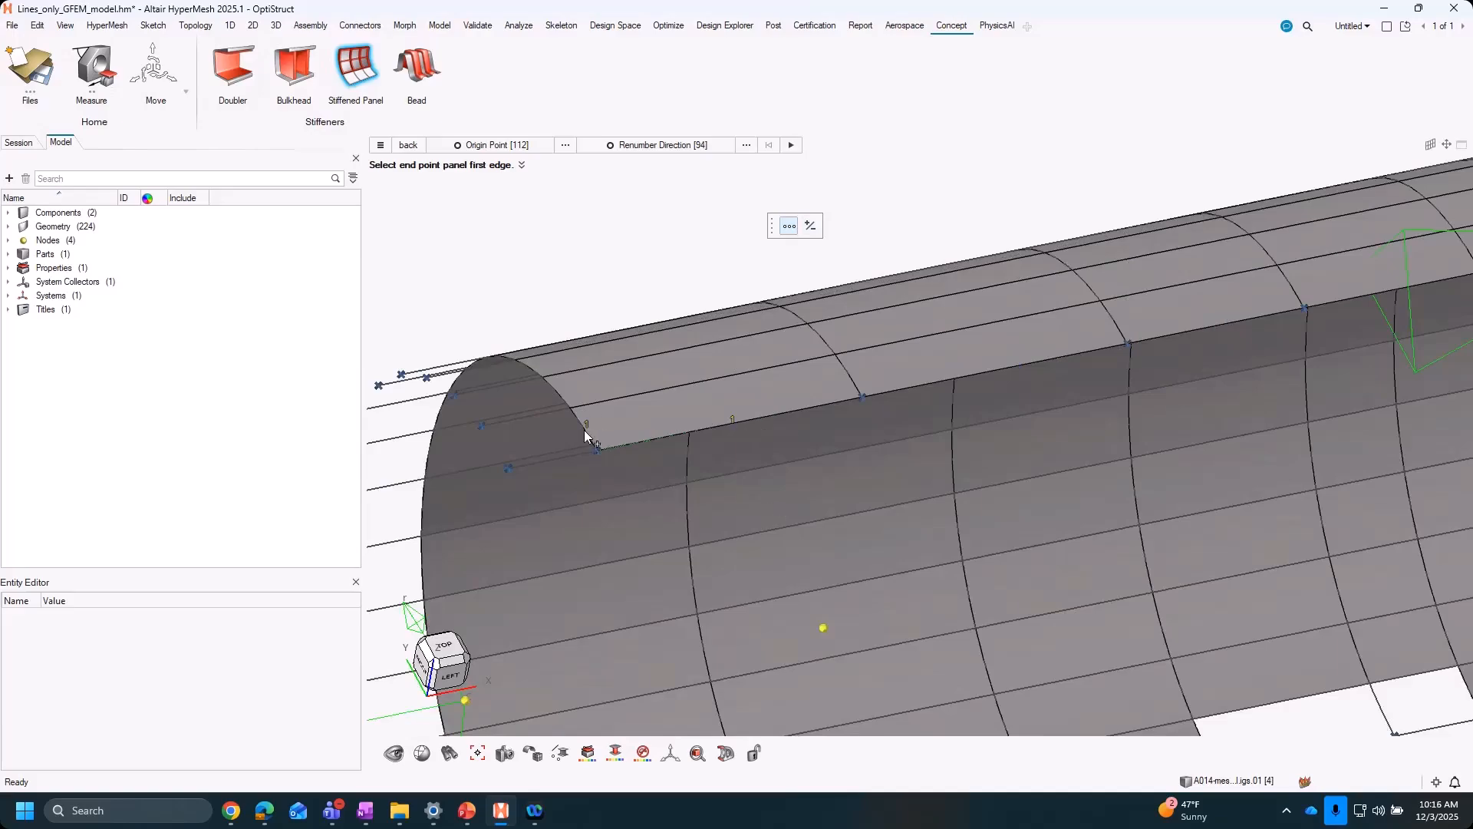
pyautogui.scroll(-3, 745, 449)
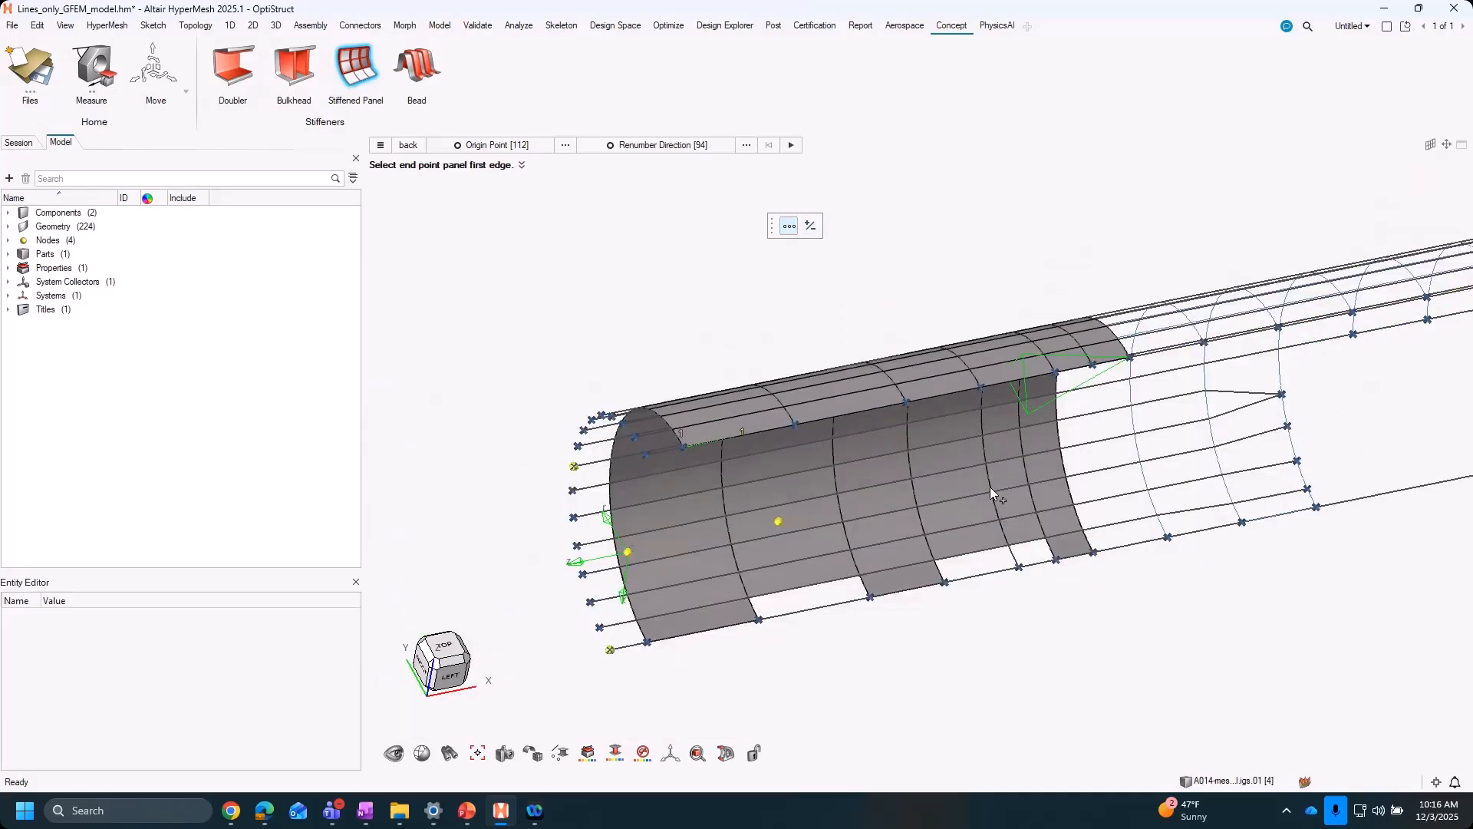
pyautogui.scroll(3, 731, 486)
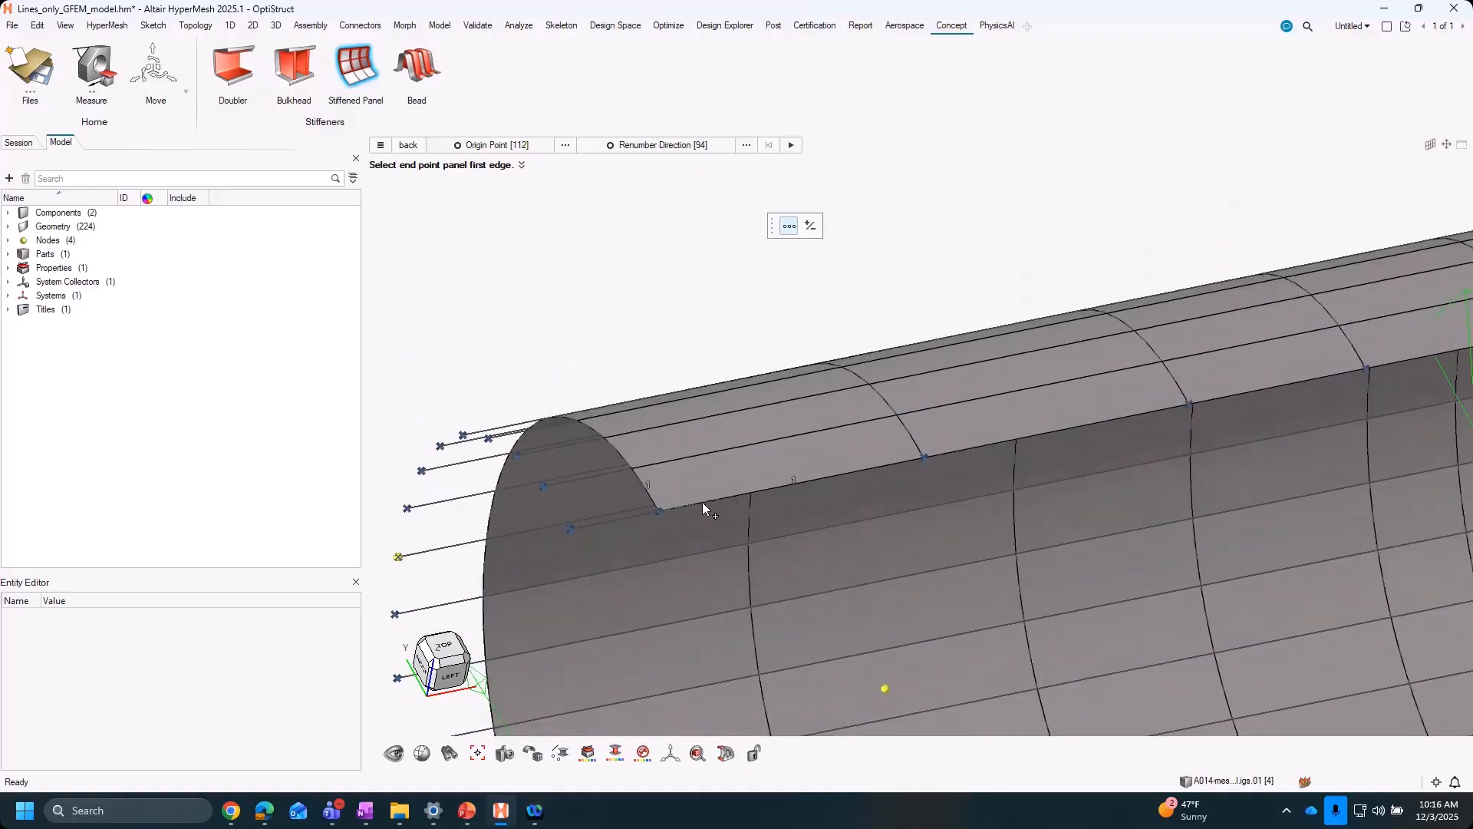
pyautogui.scroll(1, 705, 502)
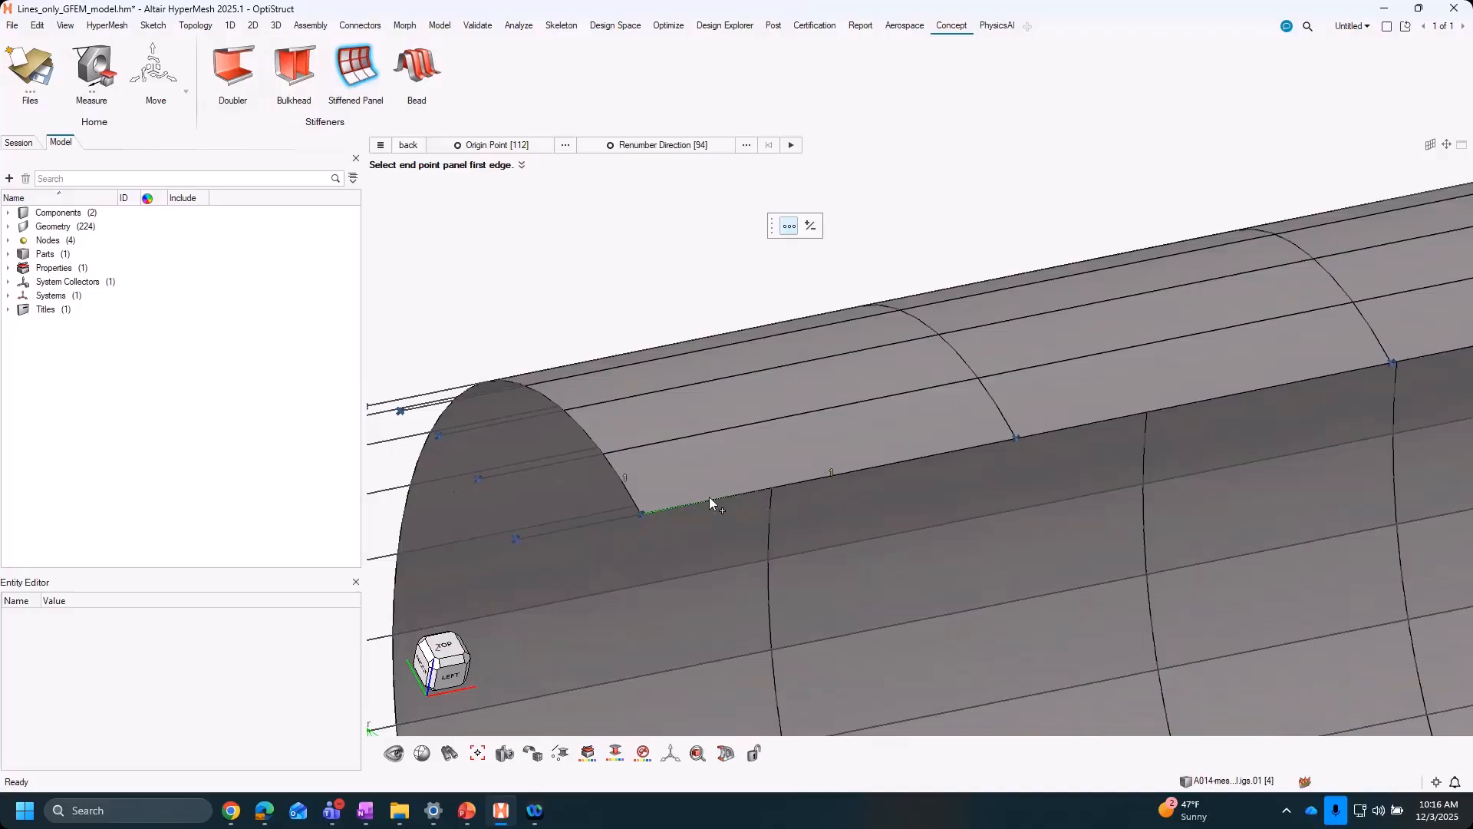
pyautogui.click(831, 477)
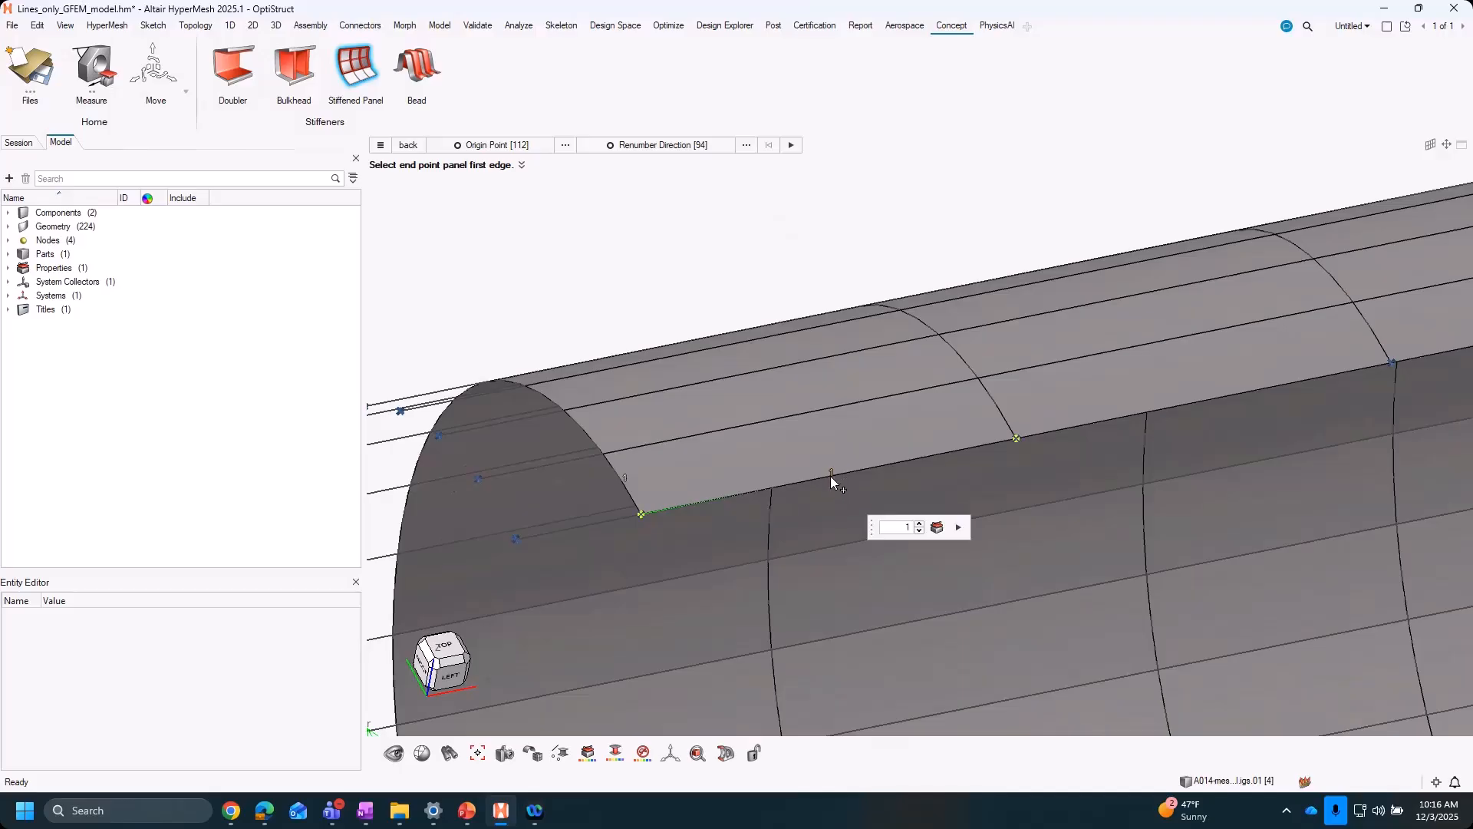
pyautogui.click(920, 525)
pyautogui.click(920, 524)
# Create a property for the lengthwise edge named PBEAM, with the PBEAM card image
pyautogui.click(935, 528)
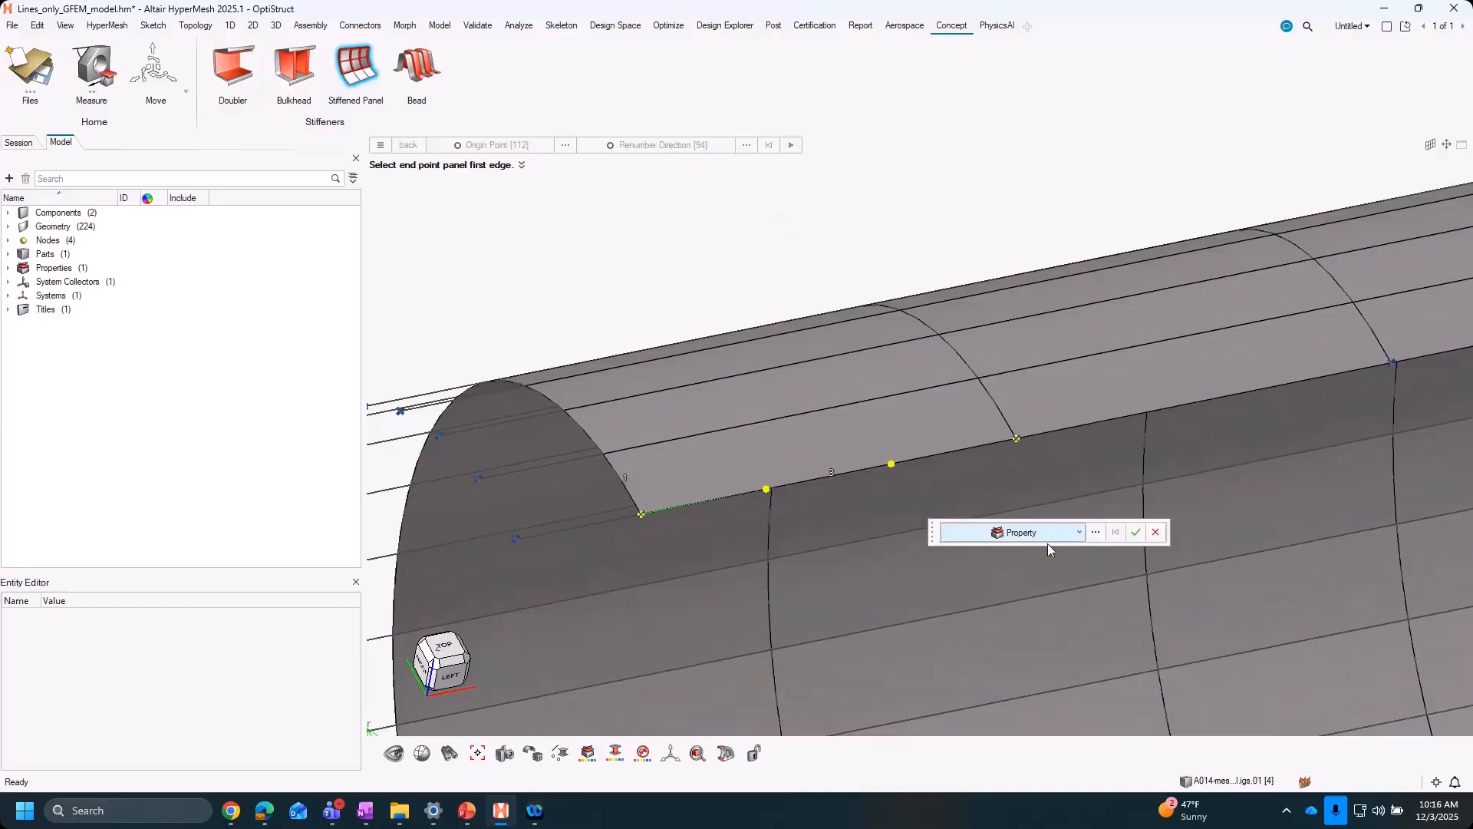
pyautogui.rightClick(1023, 219)
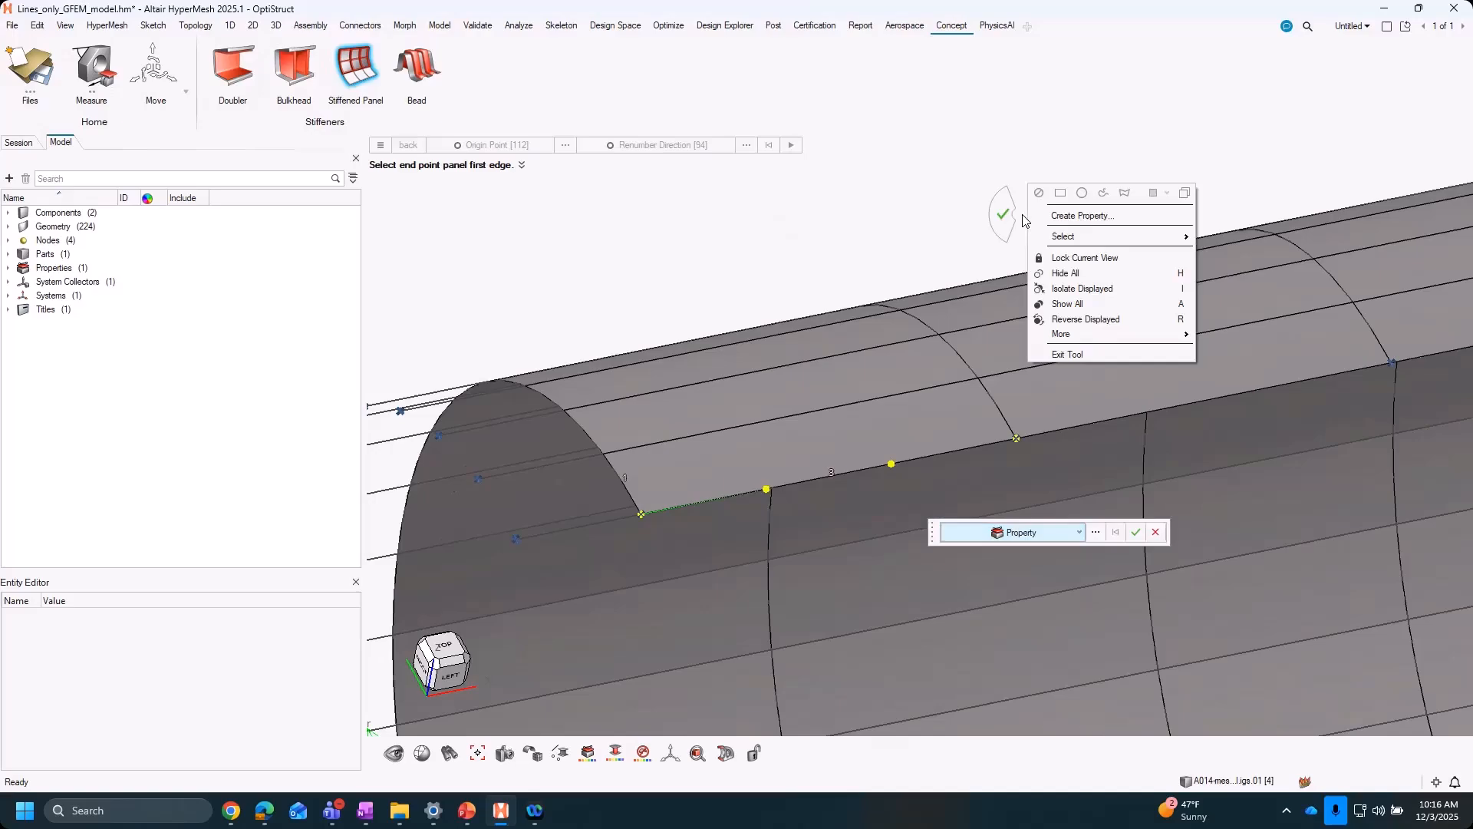
pyautogui.click(1128, 222)
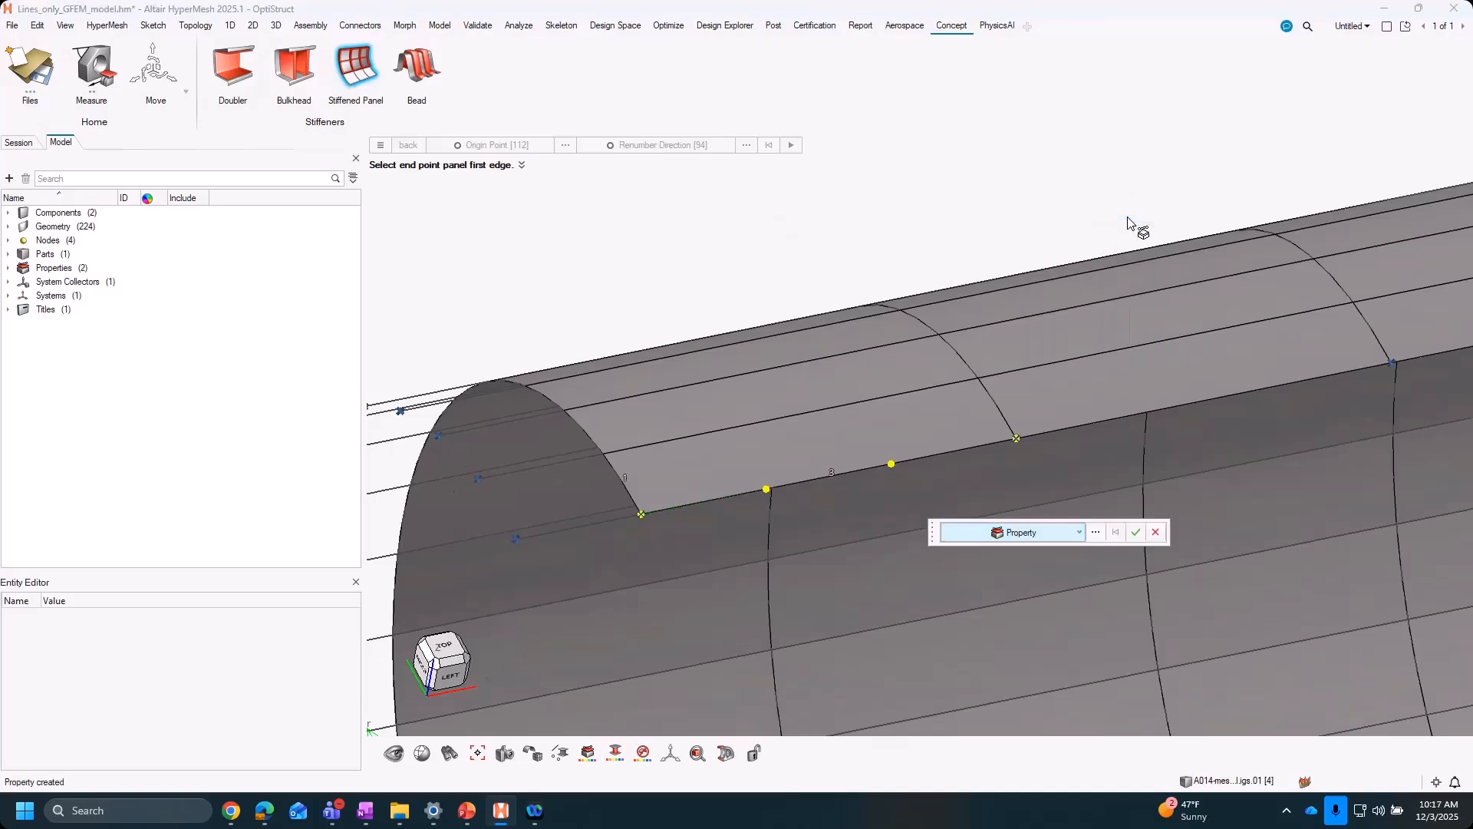
pyautogui.moveTo(603, 148); pyautogui.dragTo(1093, 179)
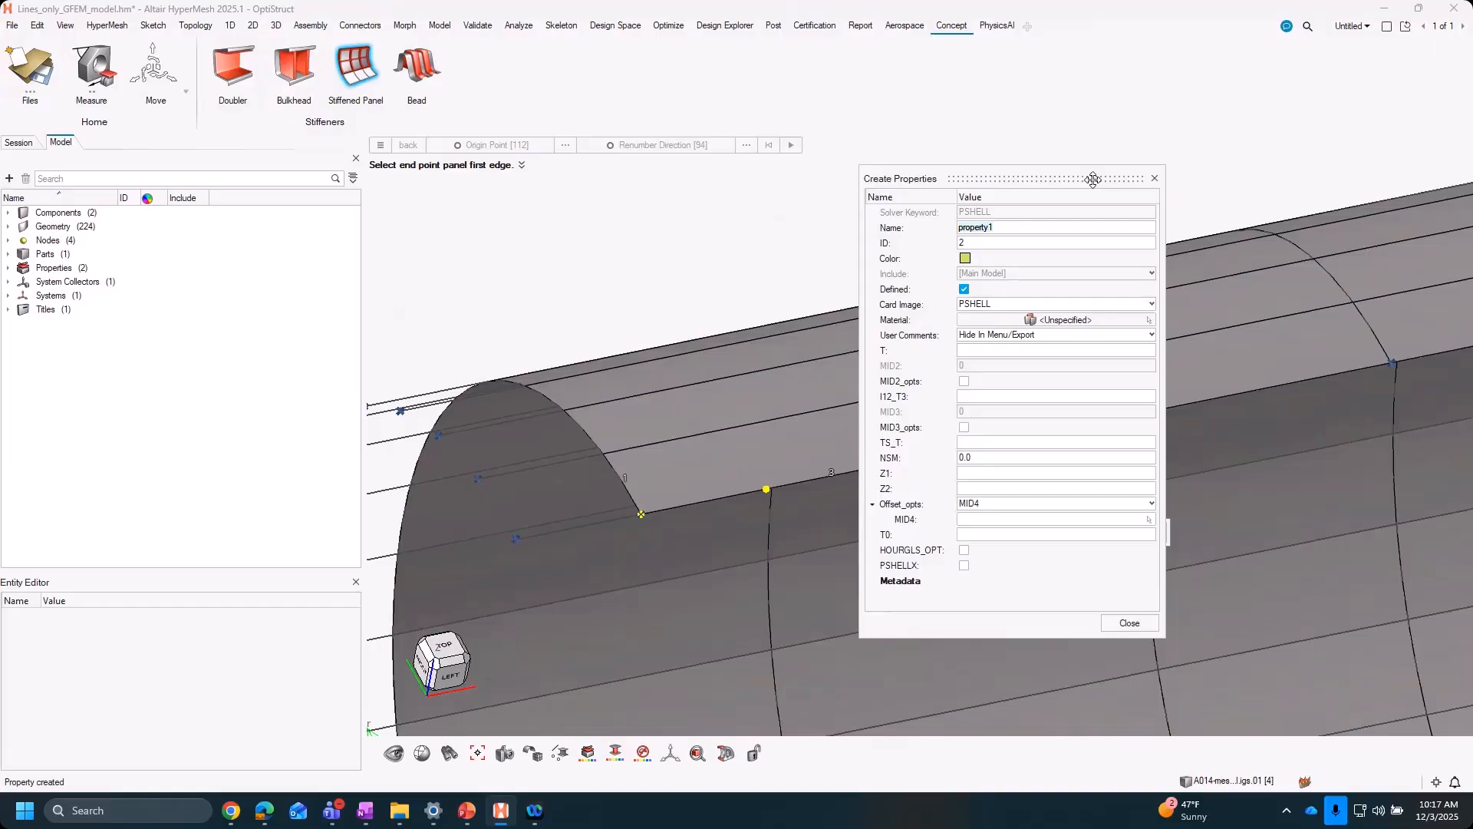
pyautogui.click(968, 225)
pyautogui.press('BackSpace')
pyautogui.press('BackSpace')
pyautogui.press('BackSpace')
pyautogui.press('BackSpace')
pyautogui.press('BackSpace')
pyautogui.press('BackSpace')
pyautogui.press('BackSpace')
pyautogui.press('BackSpace')
pyautogui.press('BackSpace')
pyautogui.write('PBEAM')
pyautogui.click(1047, 304)
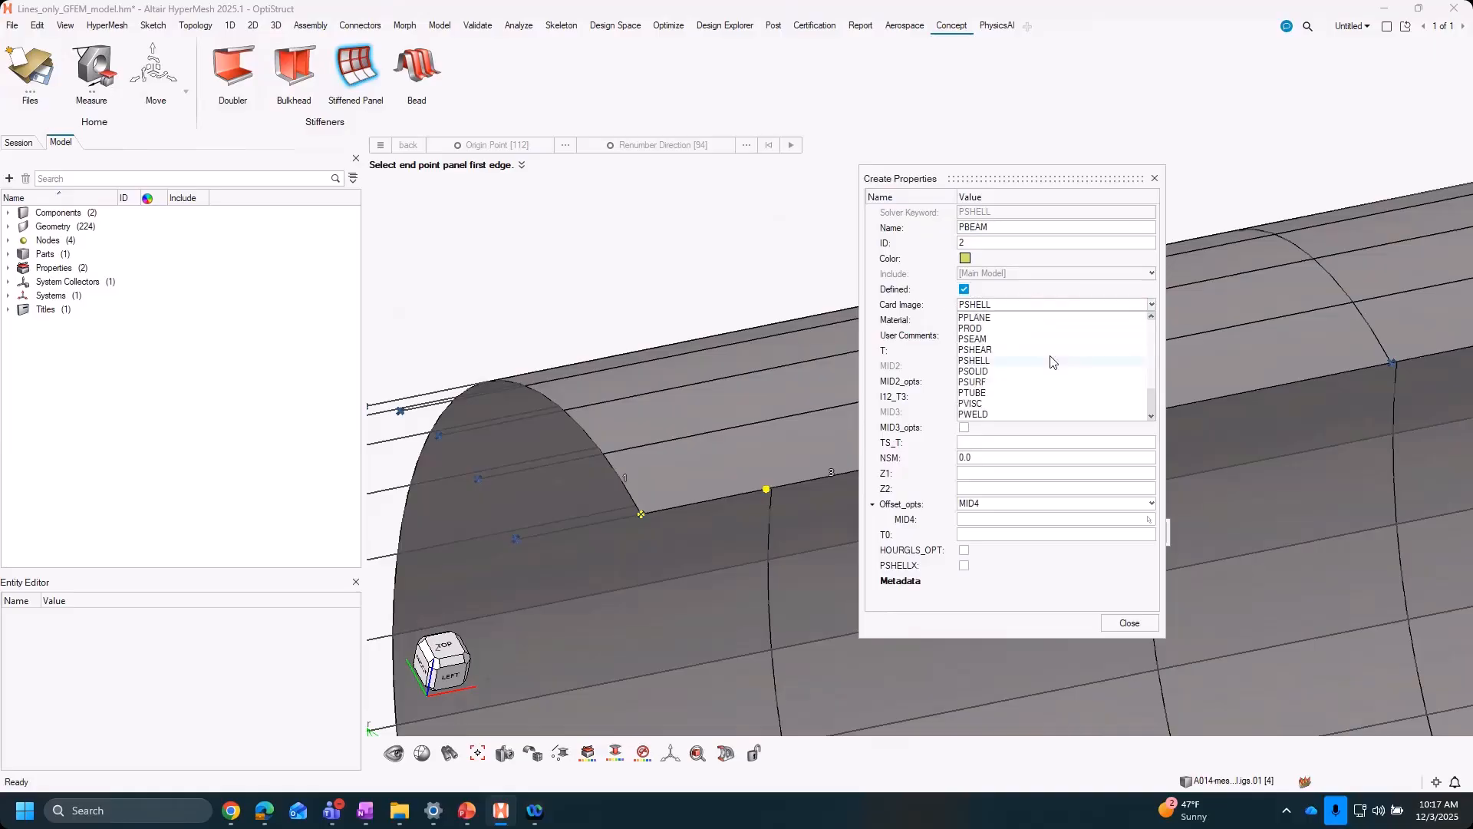
pyautogui.click(998, 382)
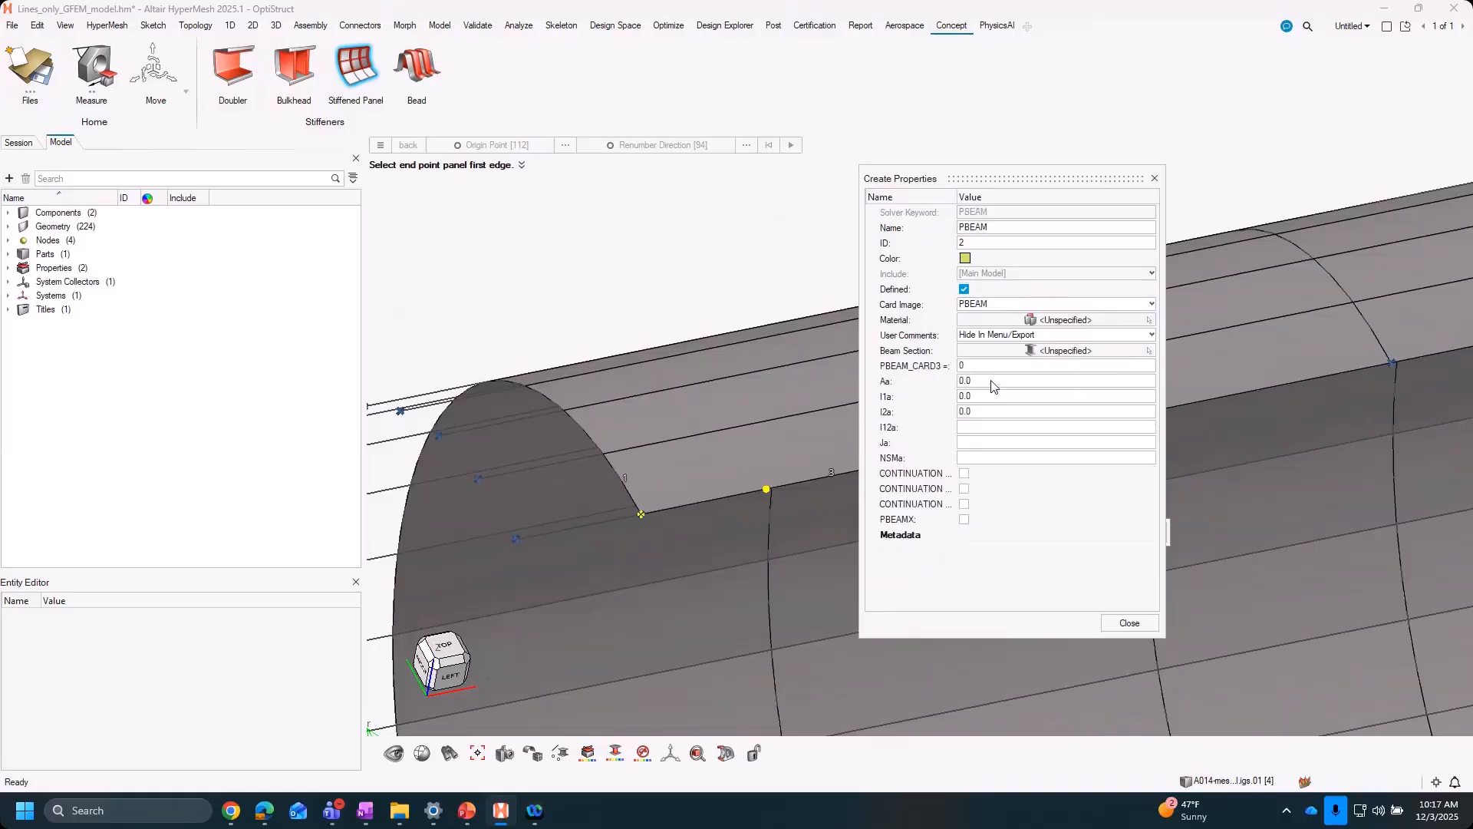
# Create a beam section for the PBEAM property and name it RodSection
pyautogui.rightClick(1023, 357)
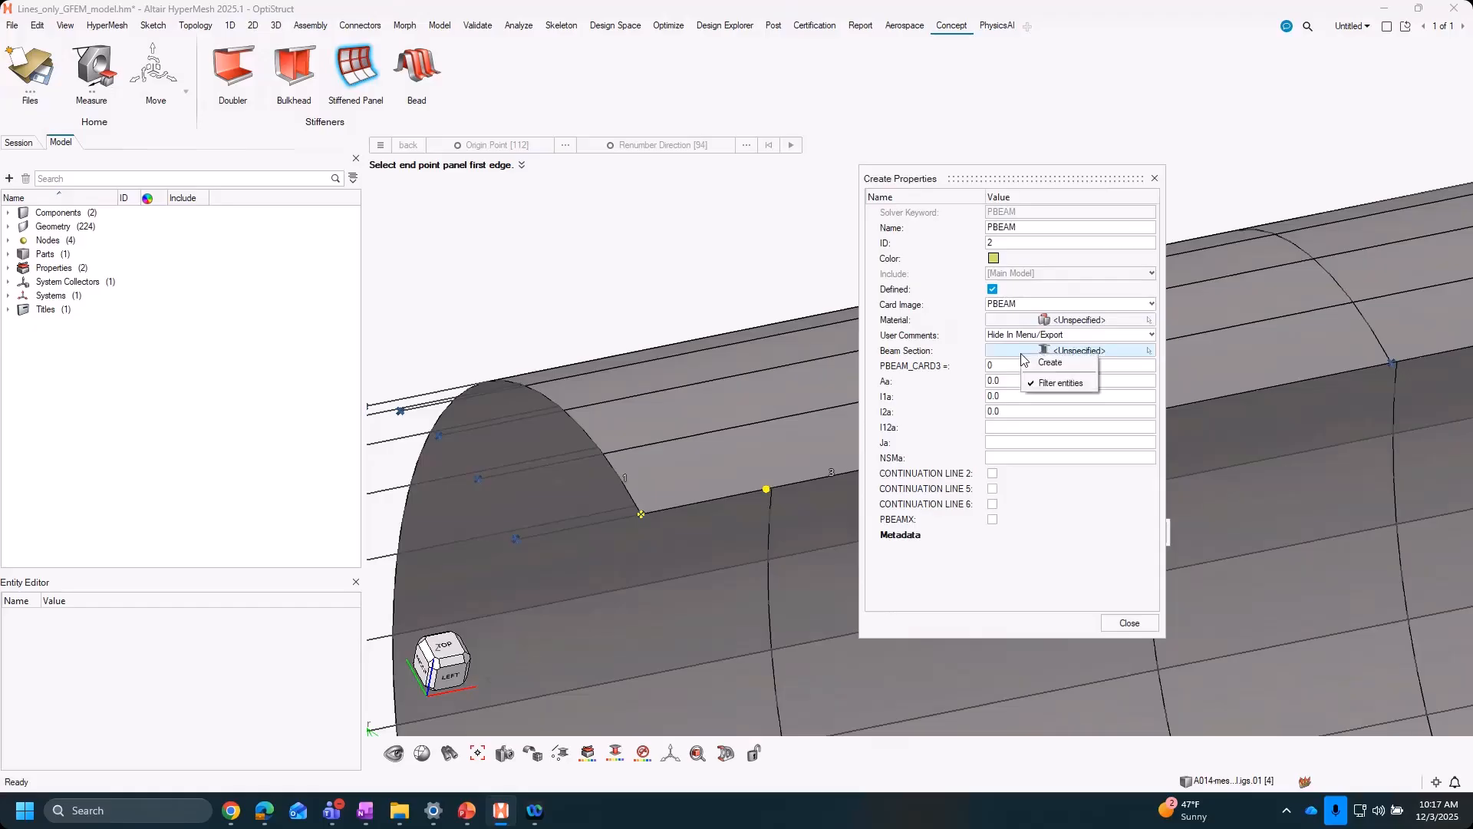
pyautogui.click(1061, 370)
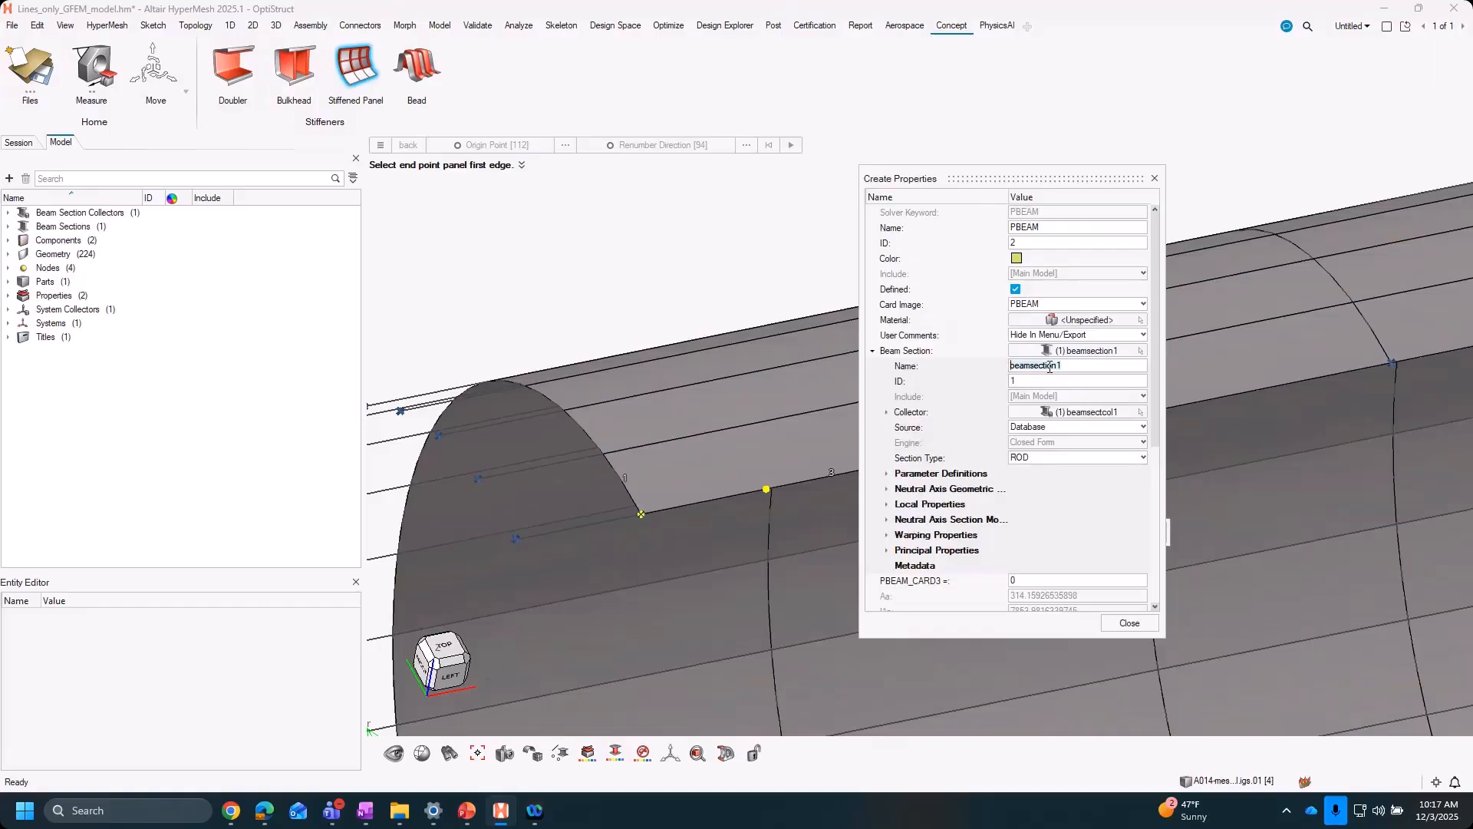
pyautogui.doubleClick(1050, 366)
pyautogui.write('RodSection')
pyautogui.press('Return')
pyautogui.scroll(-1, 1050, 439)
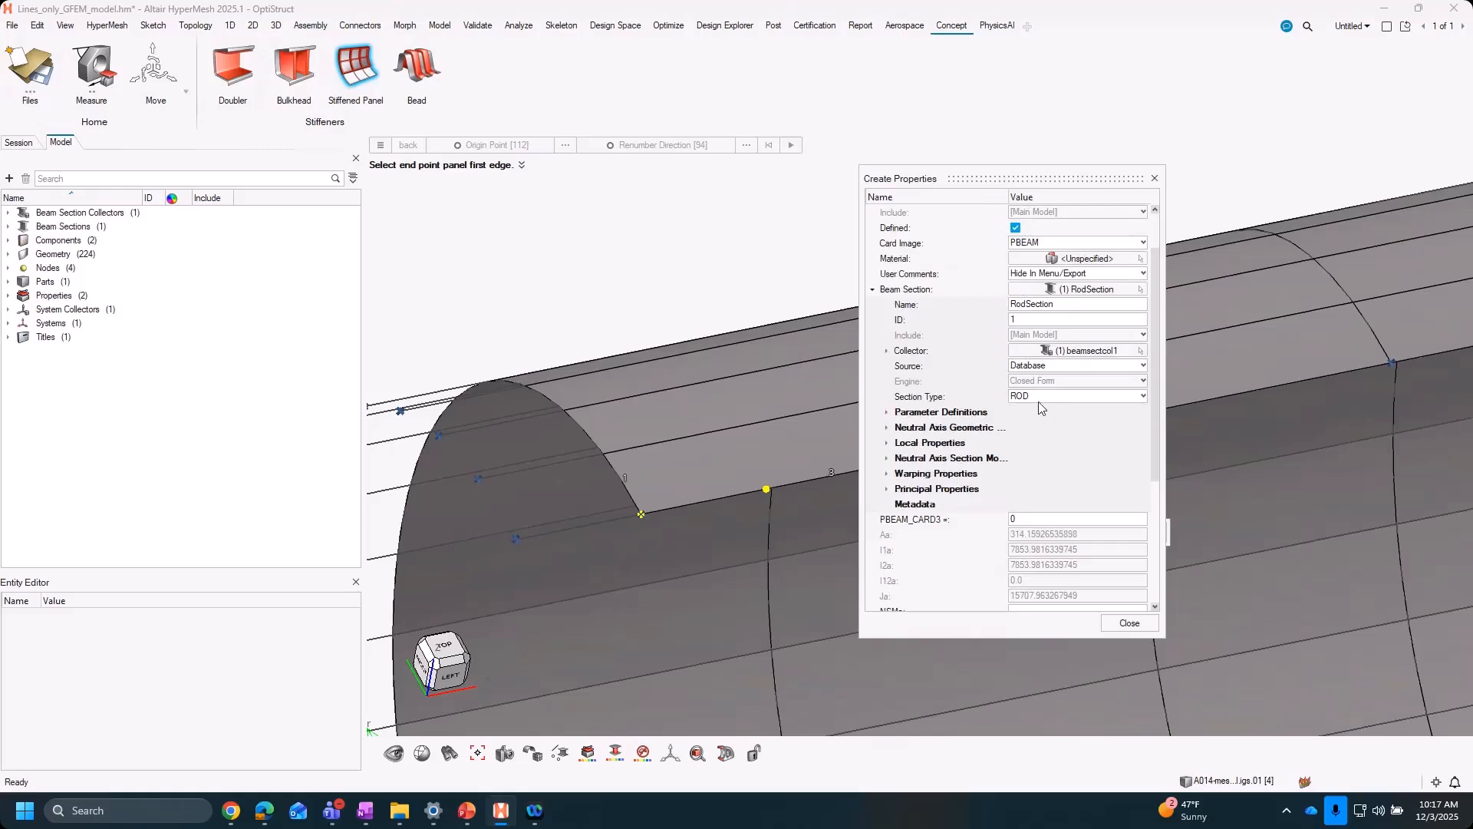
# Look through the available section types, keep ROD, and review the radius in the section's parameter definitions
pyautogui.click(1035, 397)
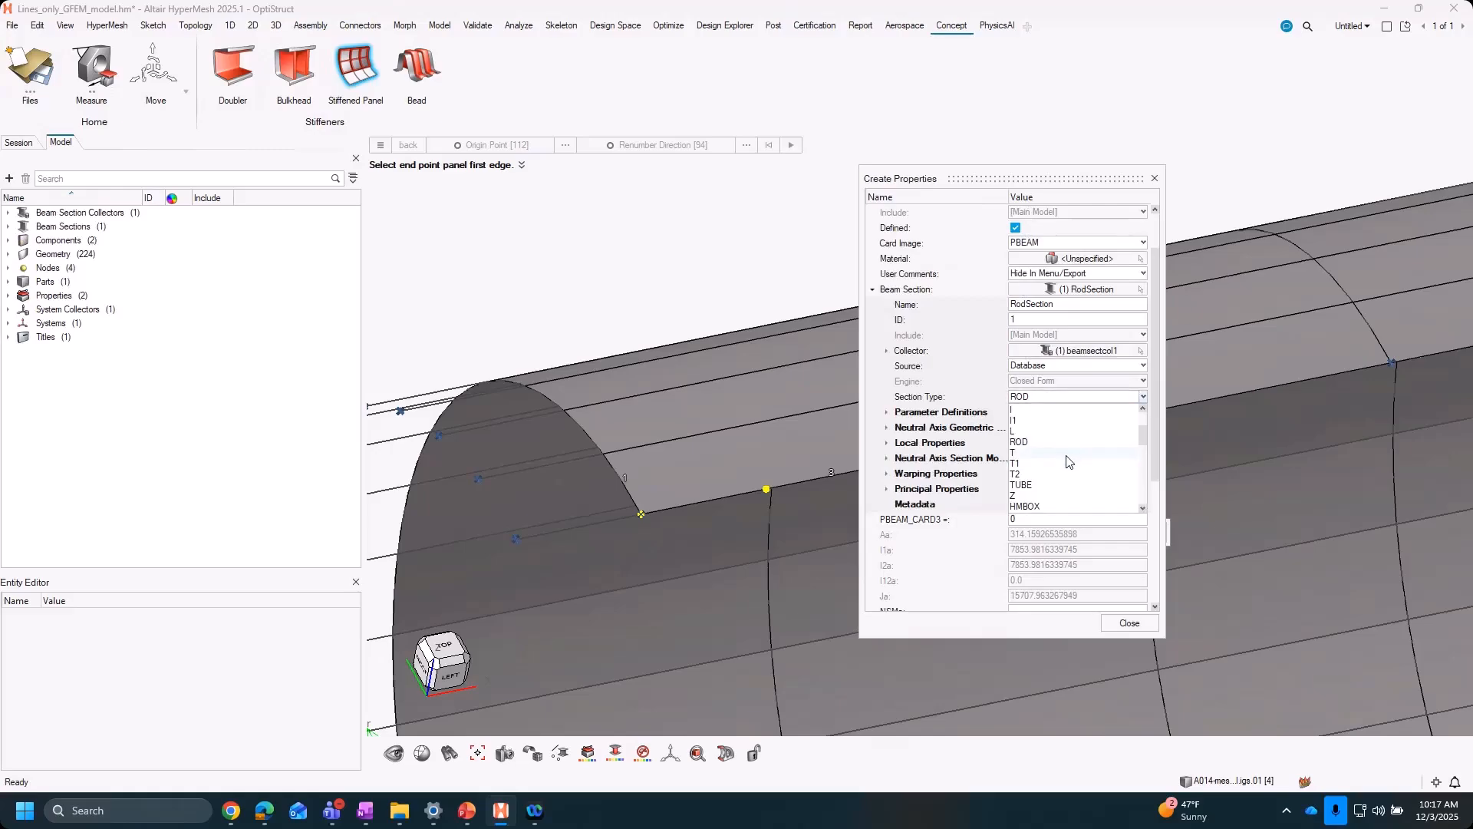
pyautogui.scroll(-4, 1057, 434)
pyautogui.click(1057, 397)
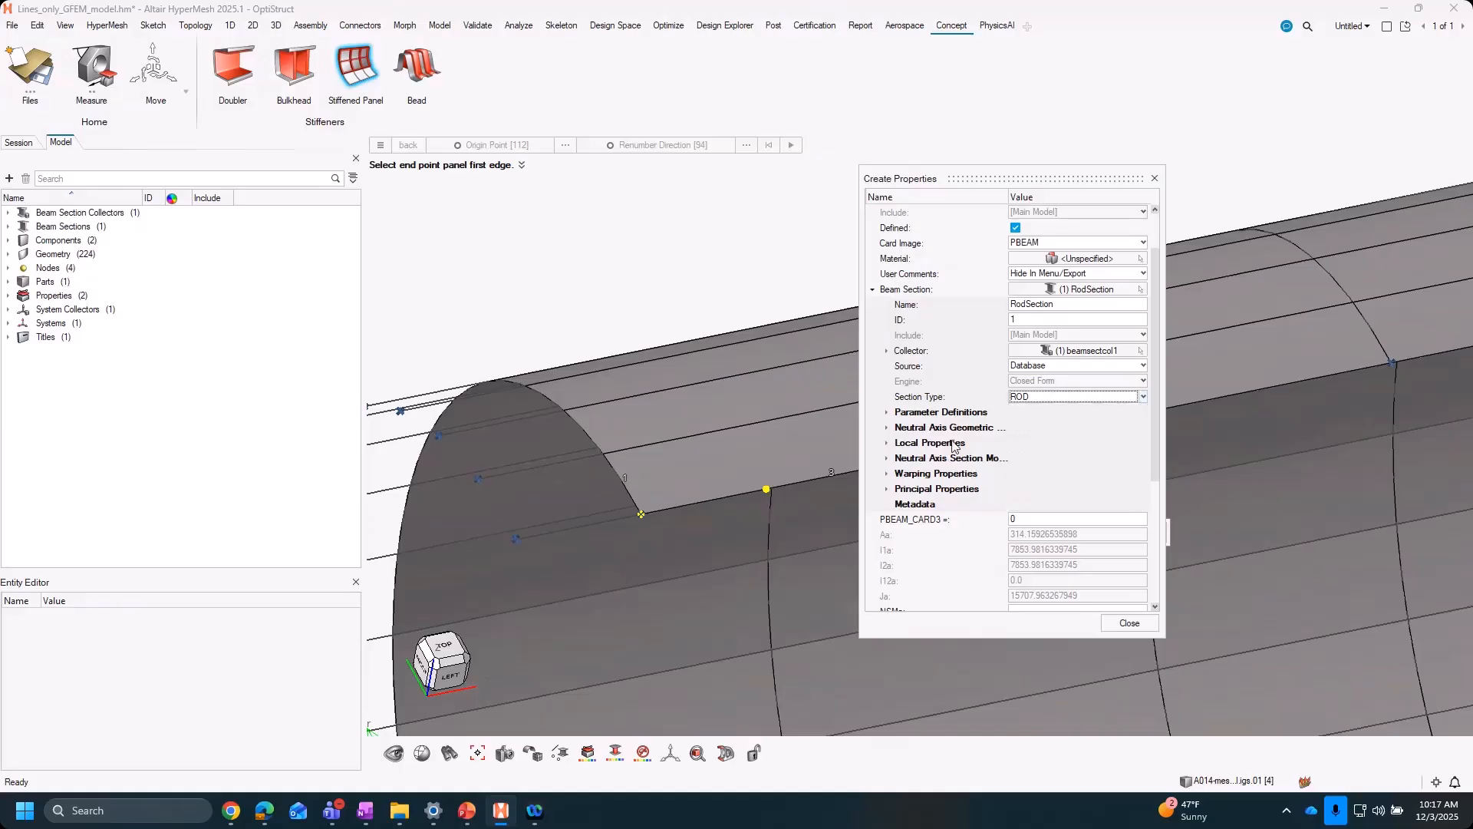
pyautogui.click(888, 413)
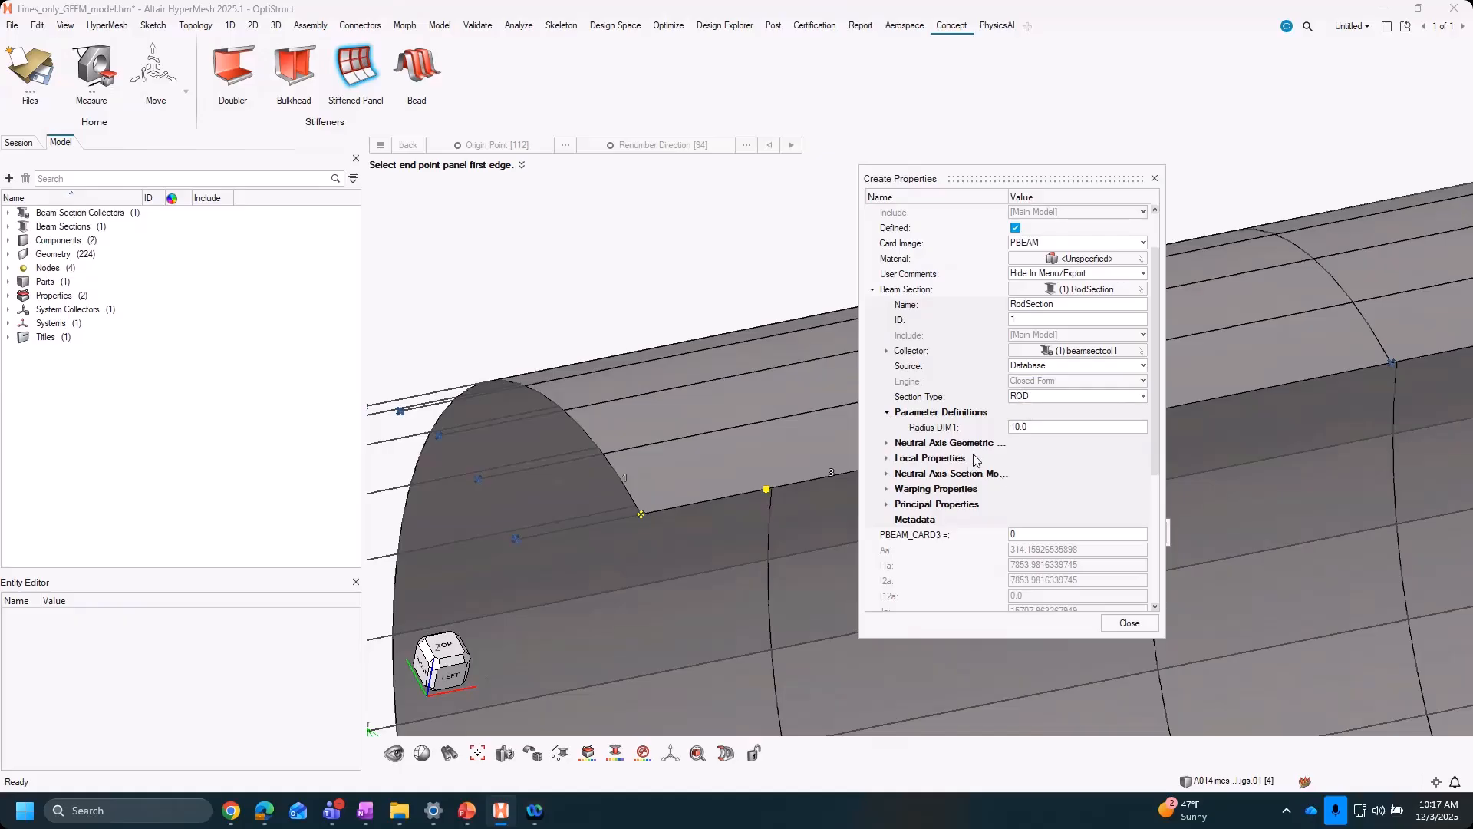
pyautogui.moveTo(948, 435)
pyautogui.scroll(-3, 1088, 489)
pyautogui.scroll(4, 1089, 489)
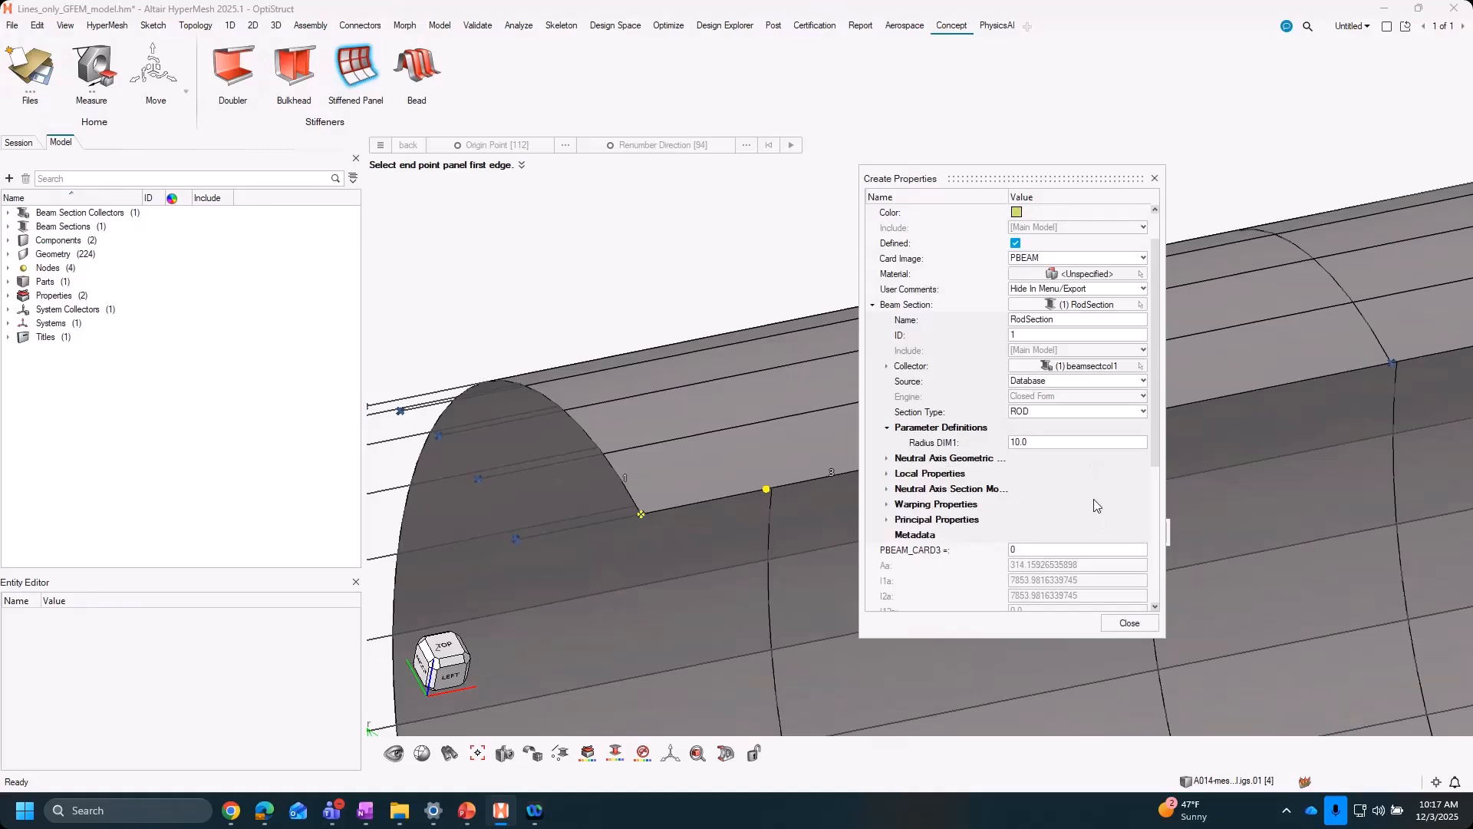
pyautogui.scroll(1, 1094, 505)
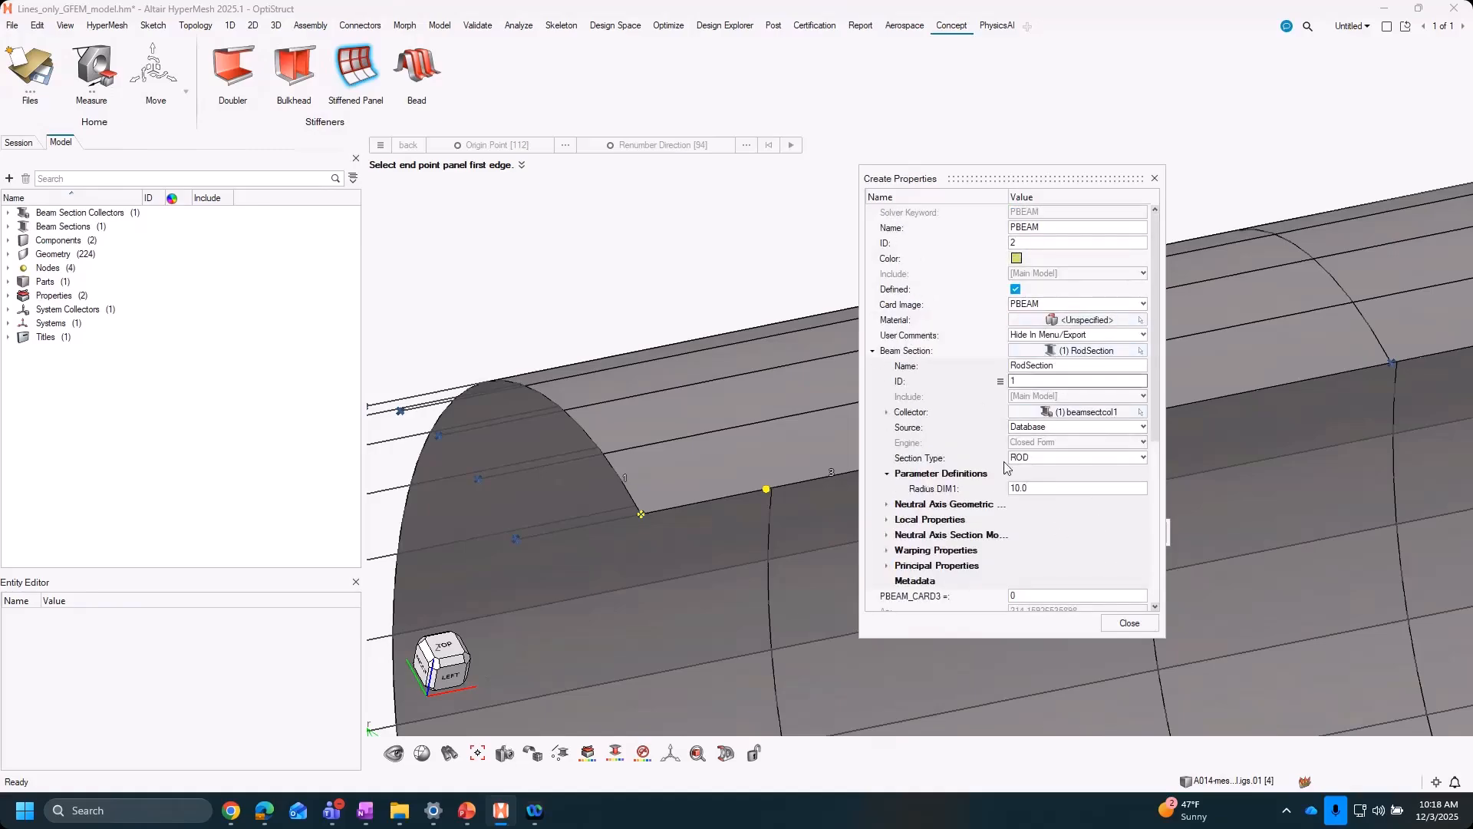
# Collapse the RodSection details, check the remaining PBEAM settings, and finish the property definition
pyautogui.click(873, 351)
pyautogui.scroll(-2, 1151, 603)
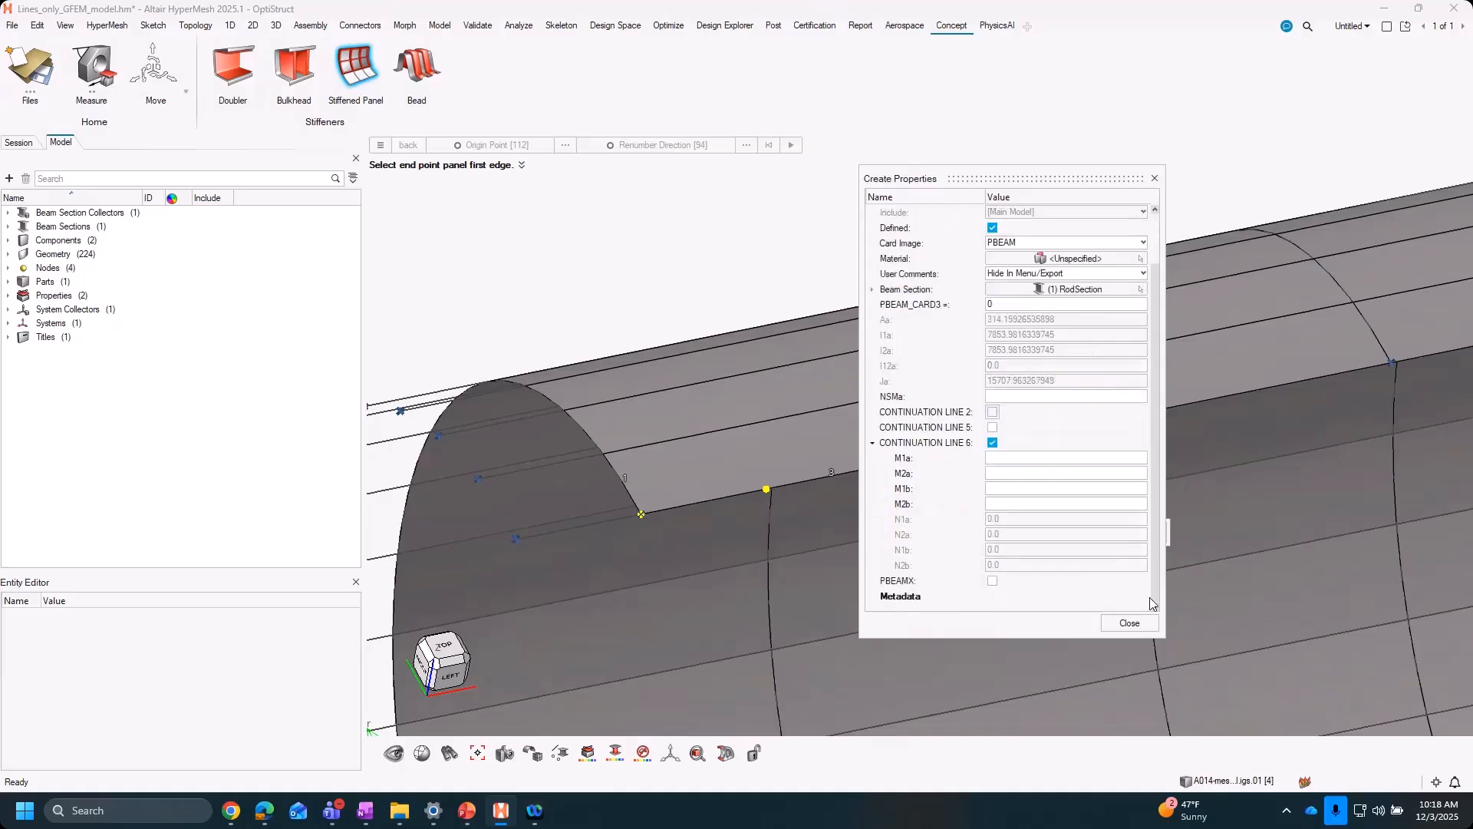
pyautogui.click(1130, 623)
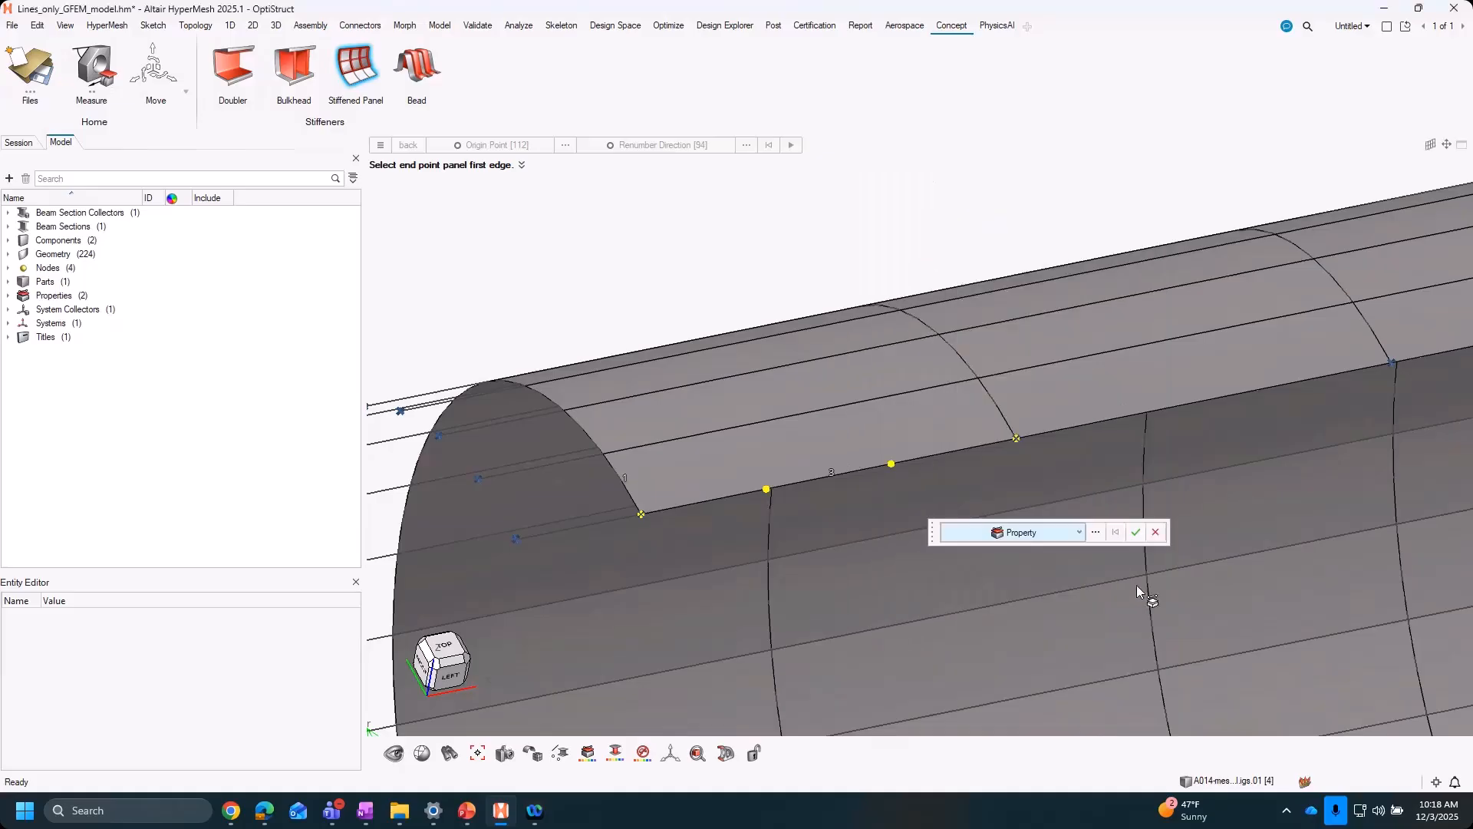
# Assign the PBEAM property to the first panel's lengthwise edge
pyautogui.click(1096, 532)
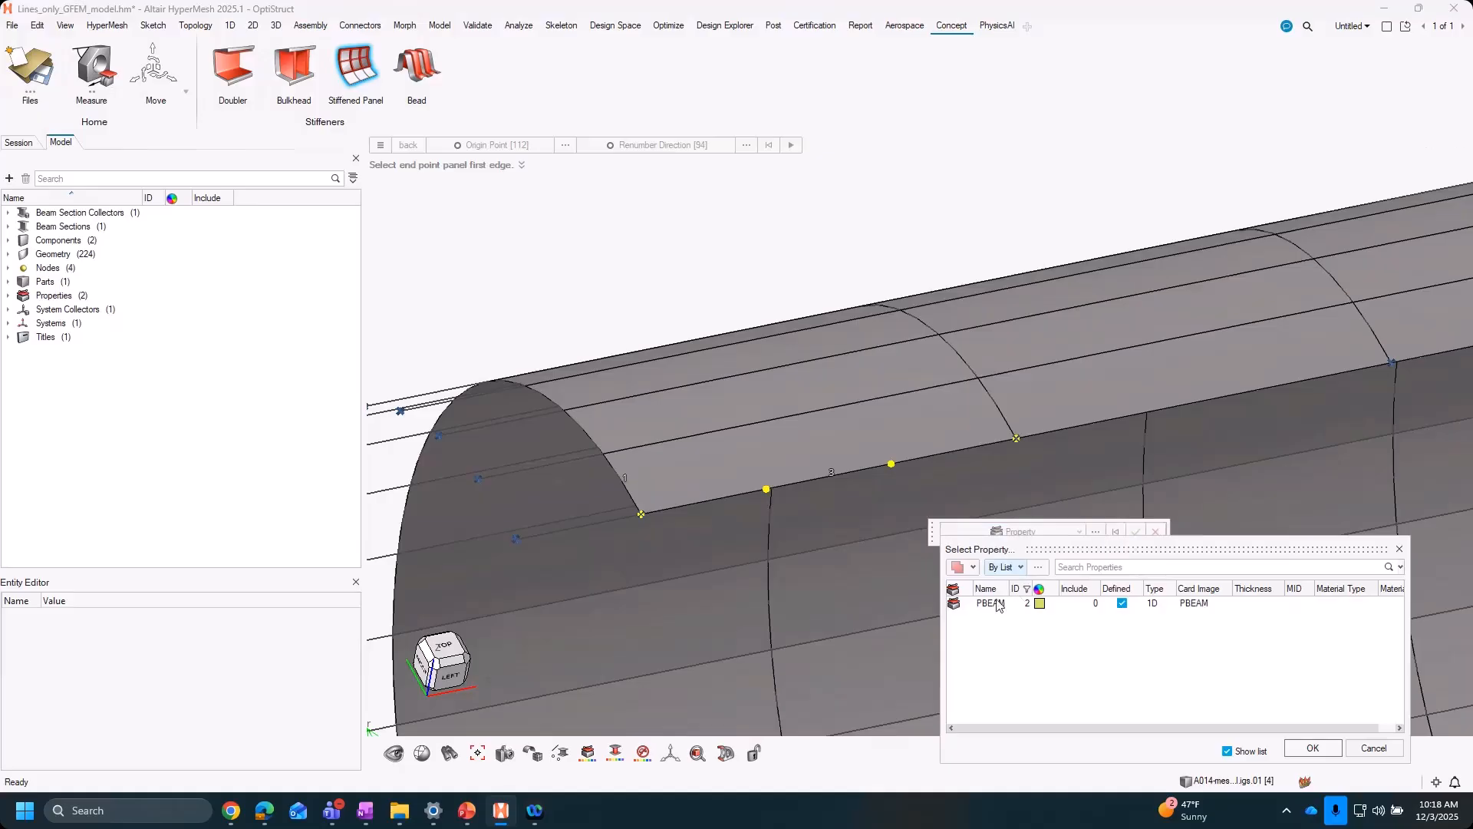
pyautogui.moveTo(1128, 547); pyautogui.dragTo(1148, 578)
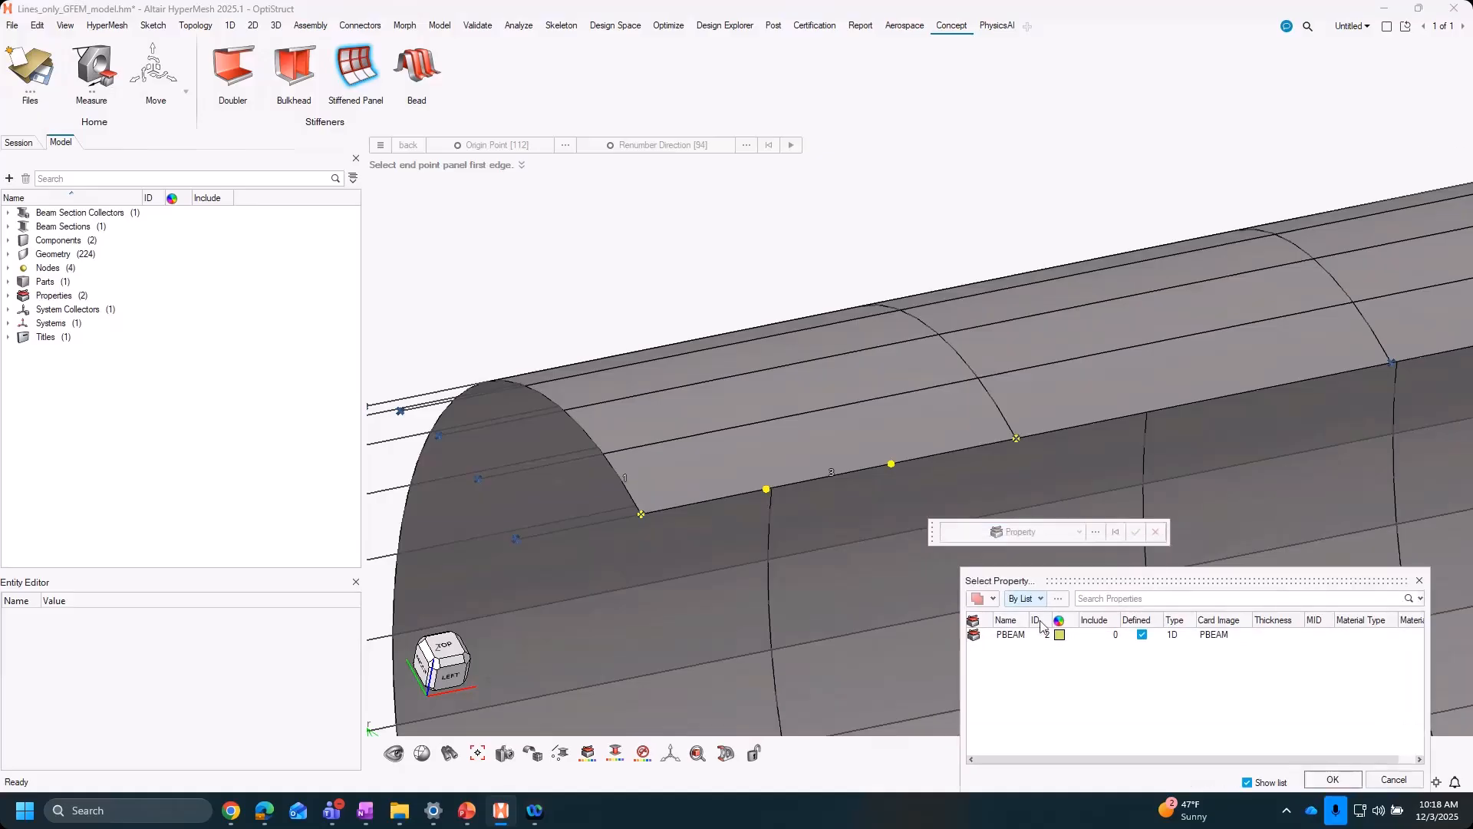
pyautogui.doubleClick(1012, 636)
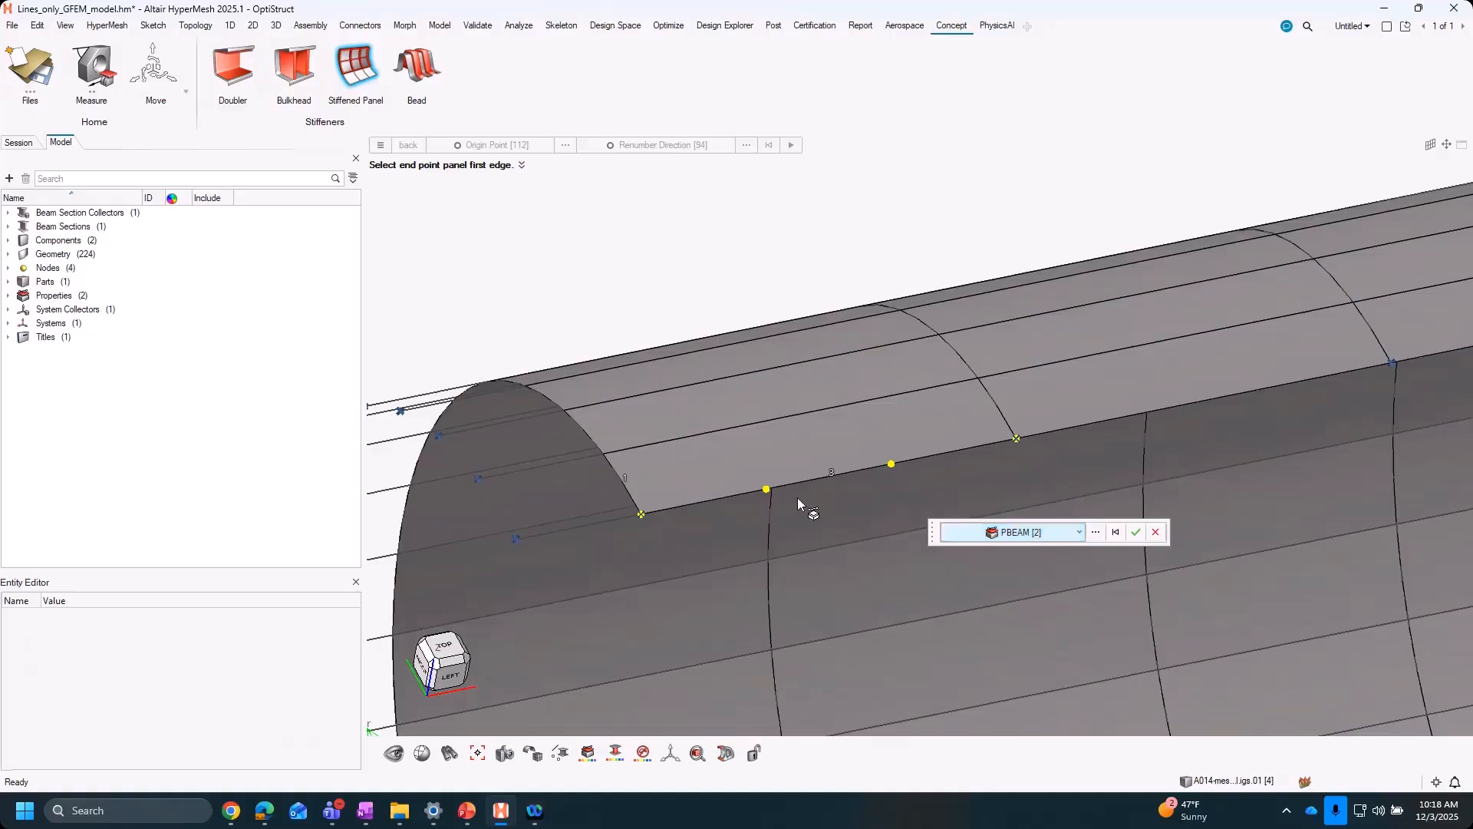
pyautogui.click(1132, 531)
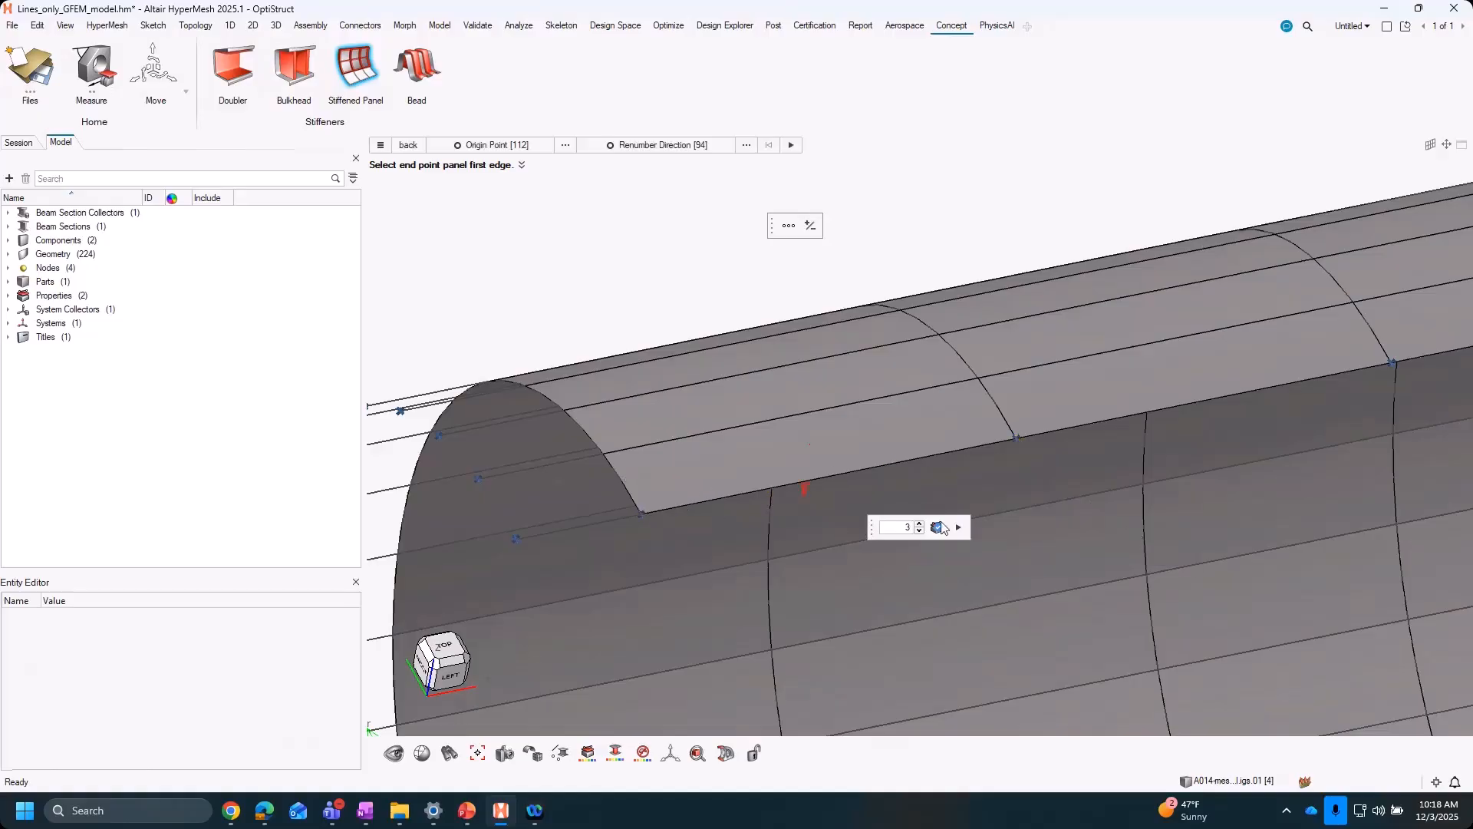
# Set the element density to 2 on the first panel's curved edge at the origin point
pyautogui.keyDown('ctrl'); pyautogui.moveTo(831, 483); pyautogui.dragTo(698, 491); pyautogui.keyUp('ctrl')
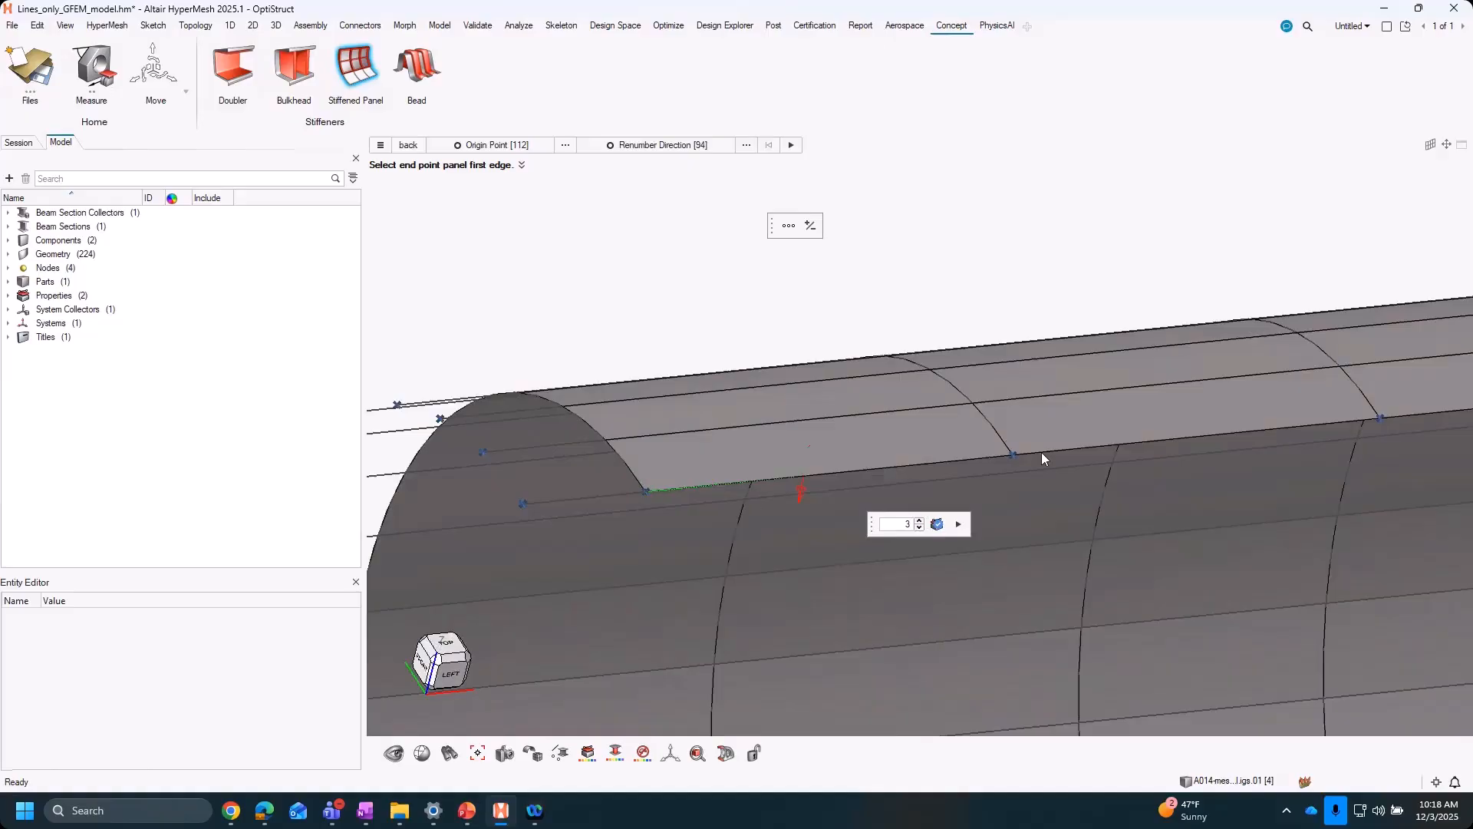
pyautogui.scroll(-3, 1338, 408)
pyautogui.moveTo(1007, 485); pyautogui.dragTo(803, 485, button='right')
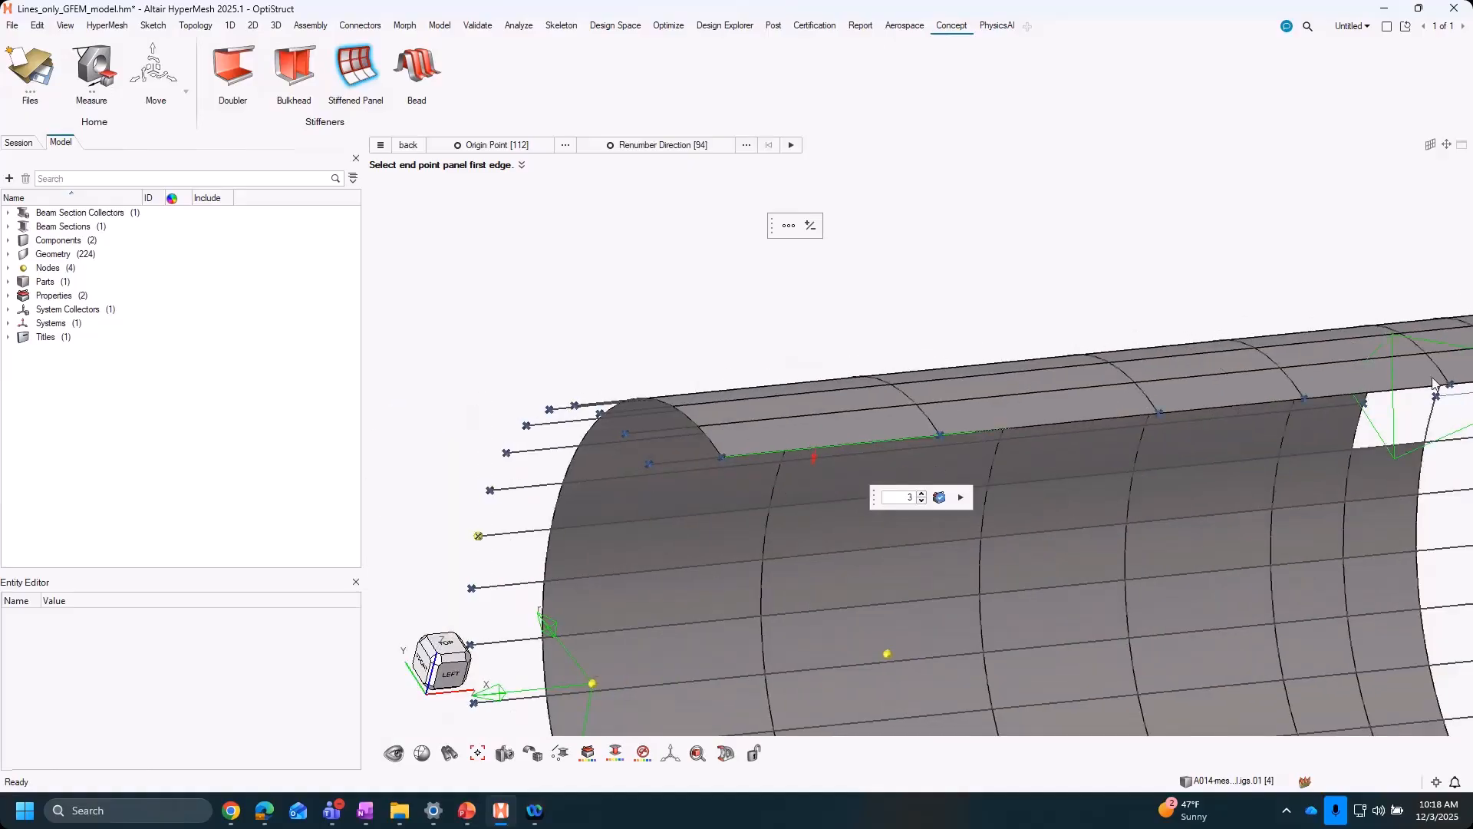
pyautogui.scroll(3, 746, 447)
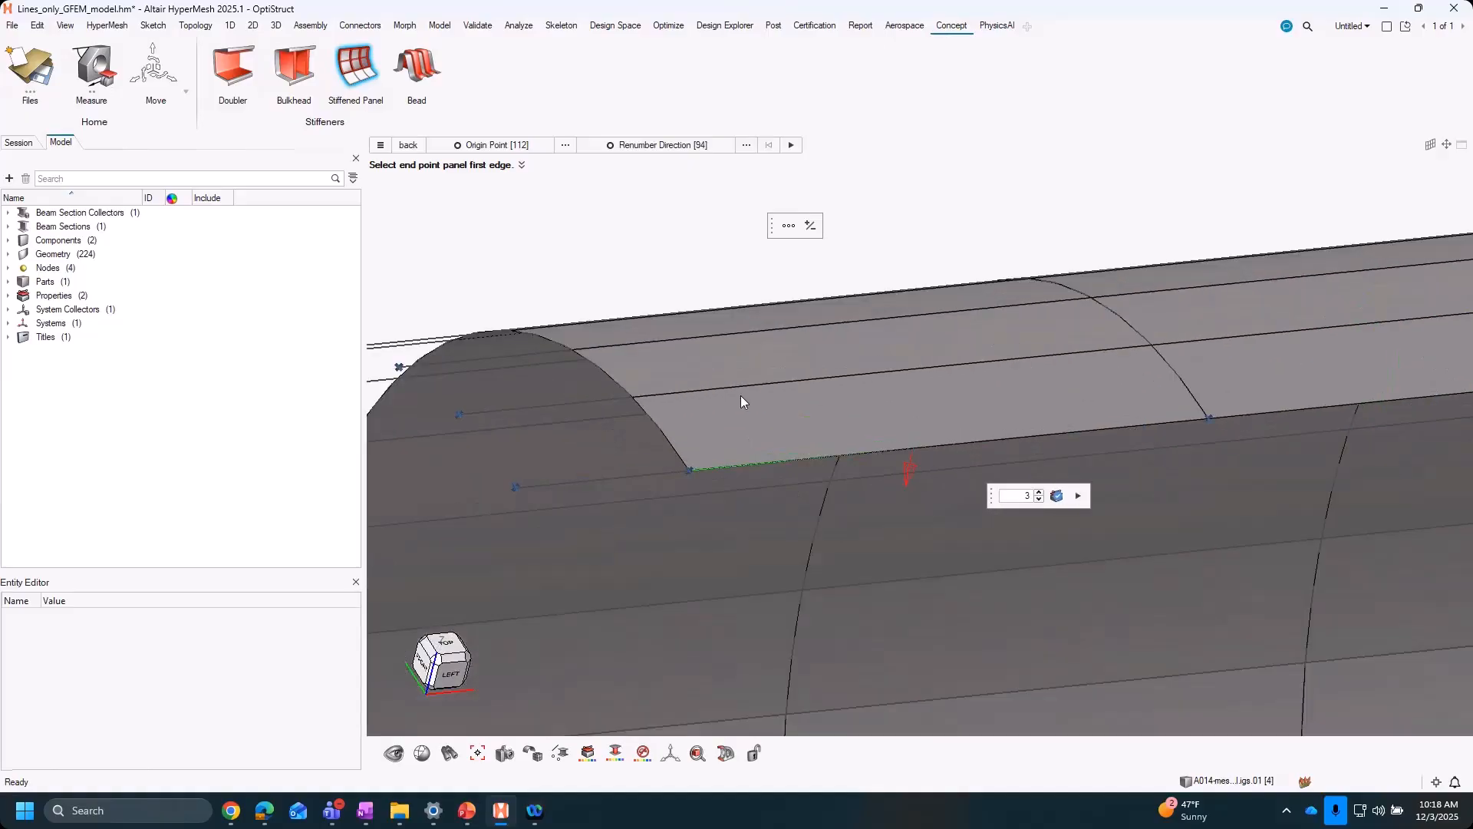
pyautogui.moveTo(778, 425); pyautogui.dragTo(776, 428, button='right')
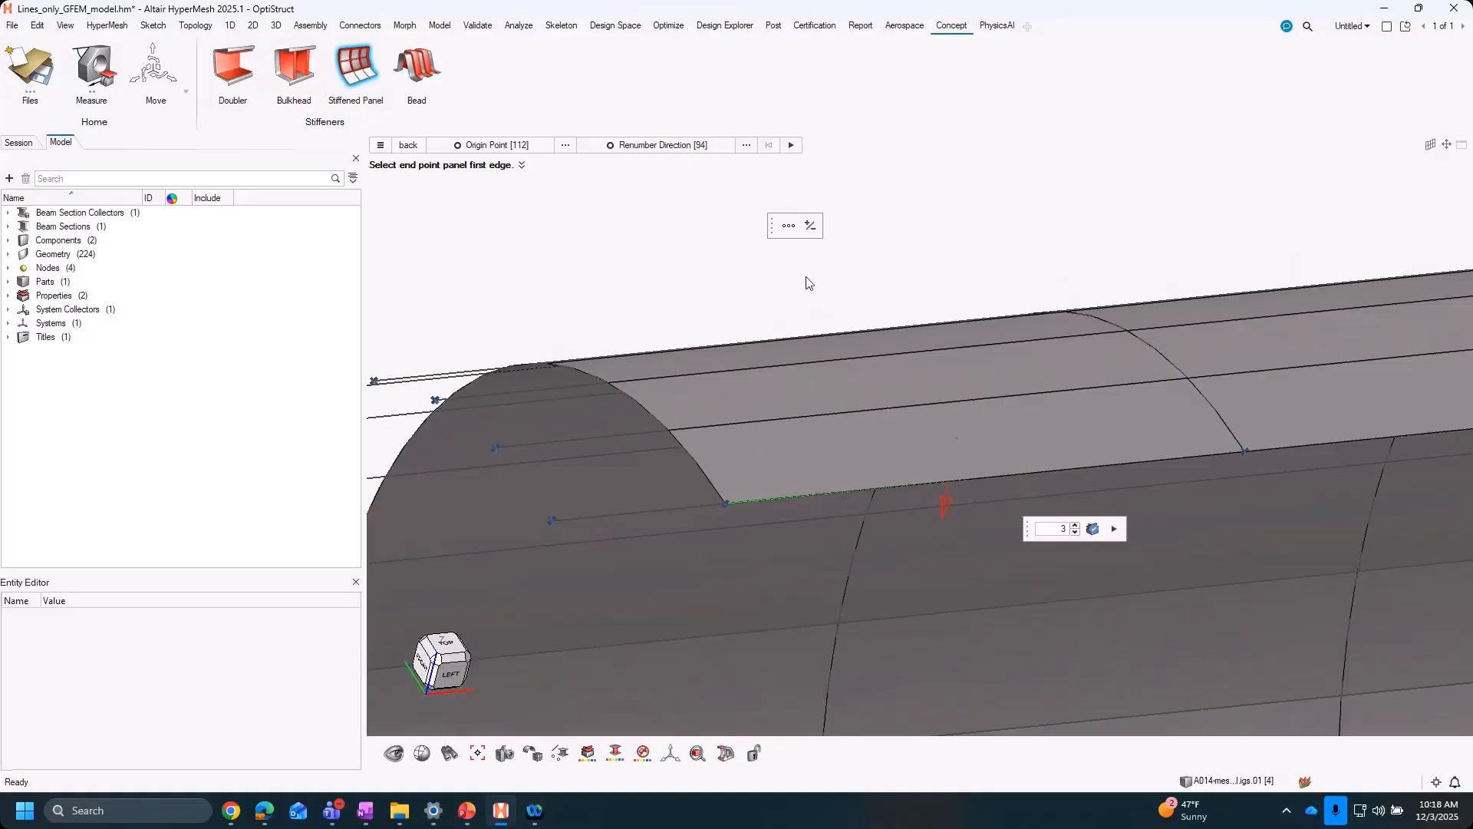
pyautogui.click(789, 227)
pyautogui.click(698, 460)
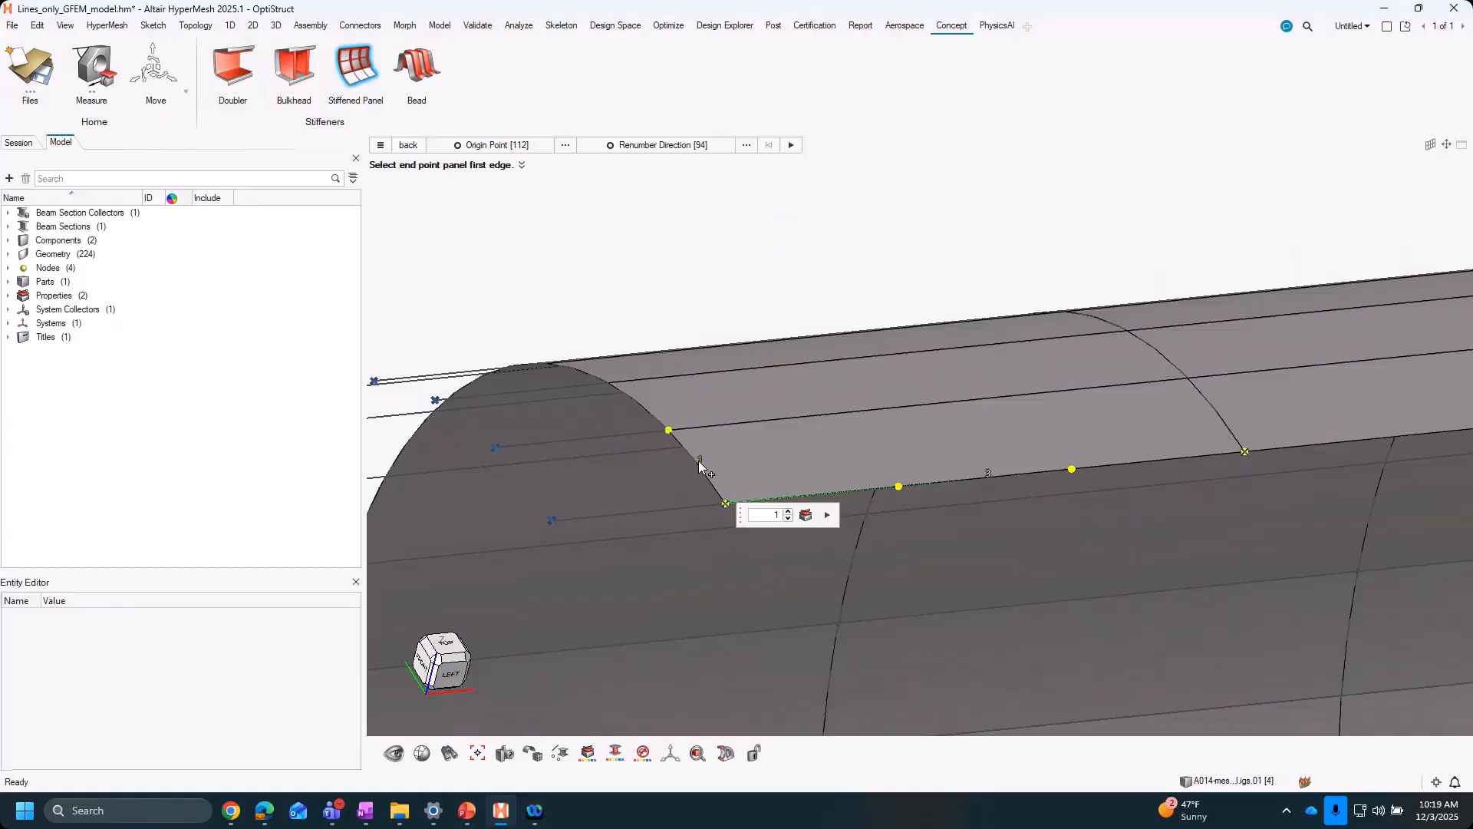
pyautogui.click(789, 511)
# Assign the PBEAM property to the first panel's curved edge
pyautogui.click(807, 519)
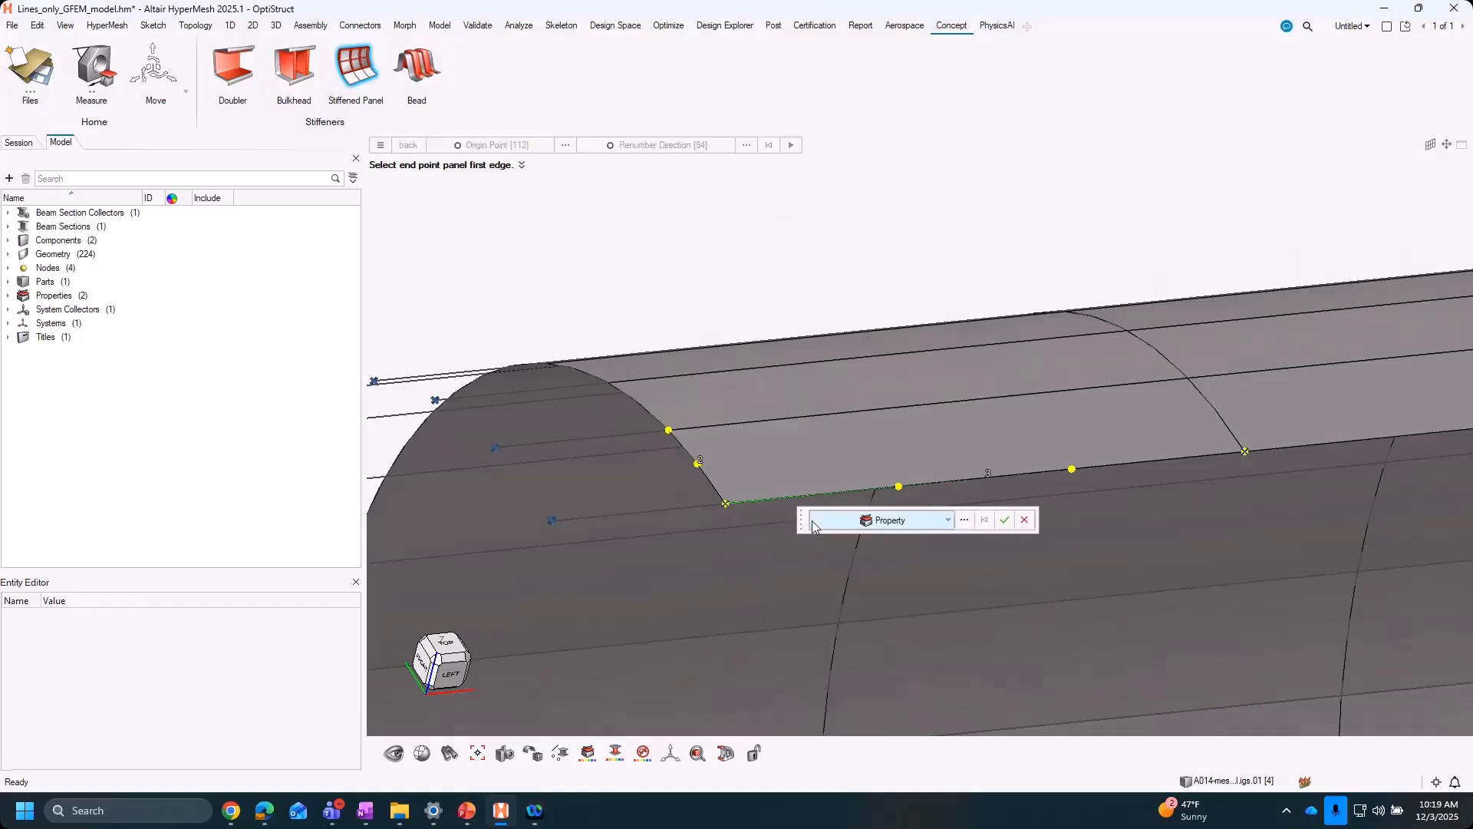
pyautogui.click(971, 520)
pyautogui.doubleClick(861, 591)
pyautogui.click(1004, 519)
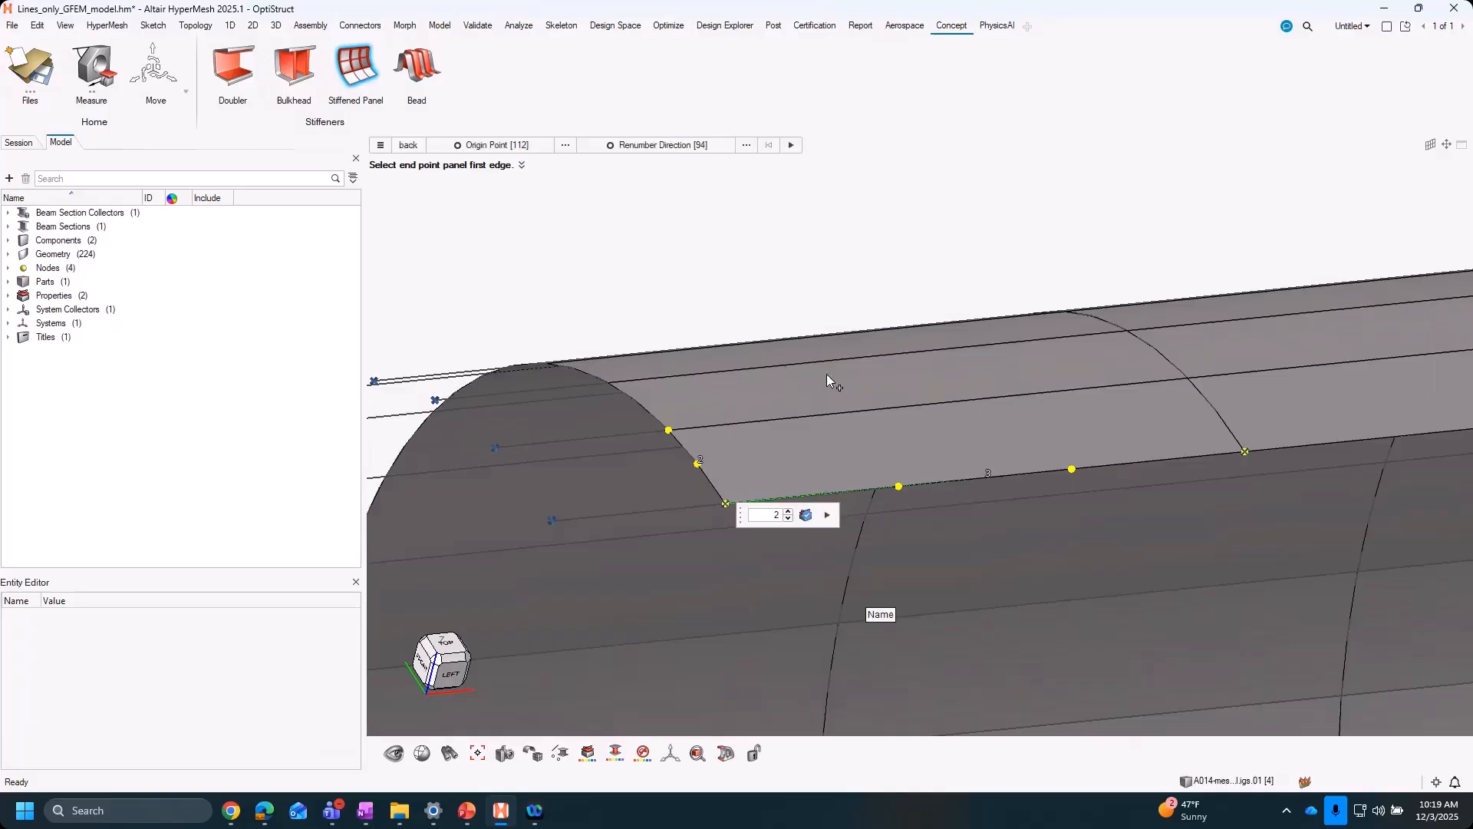
pyautogui.moveTo(831, 381); pyautogui.dragTo(901, 402, button='middle')
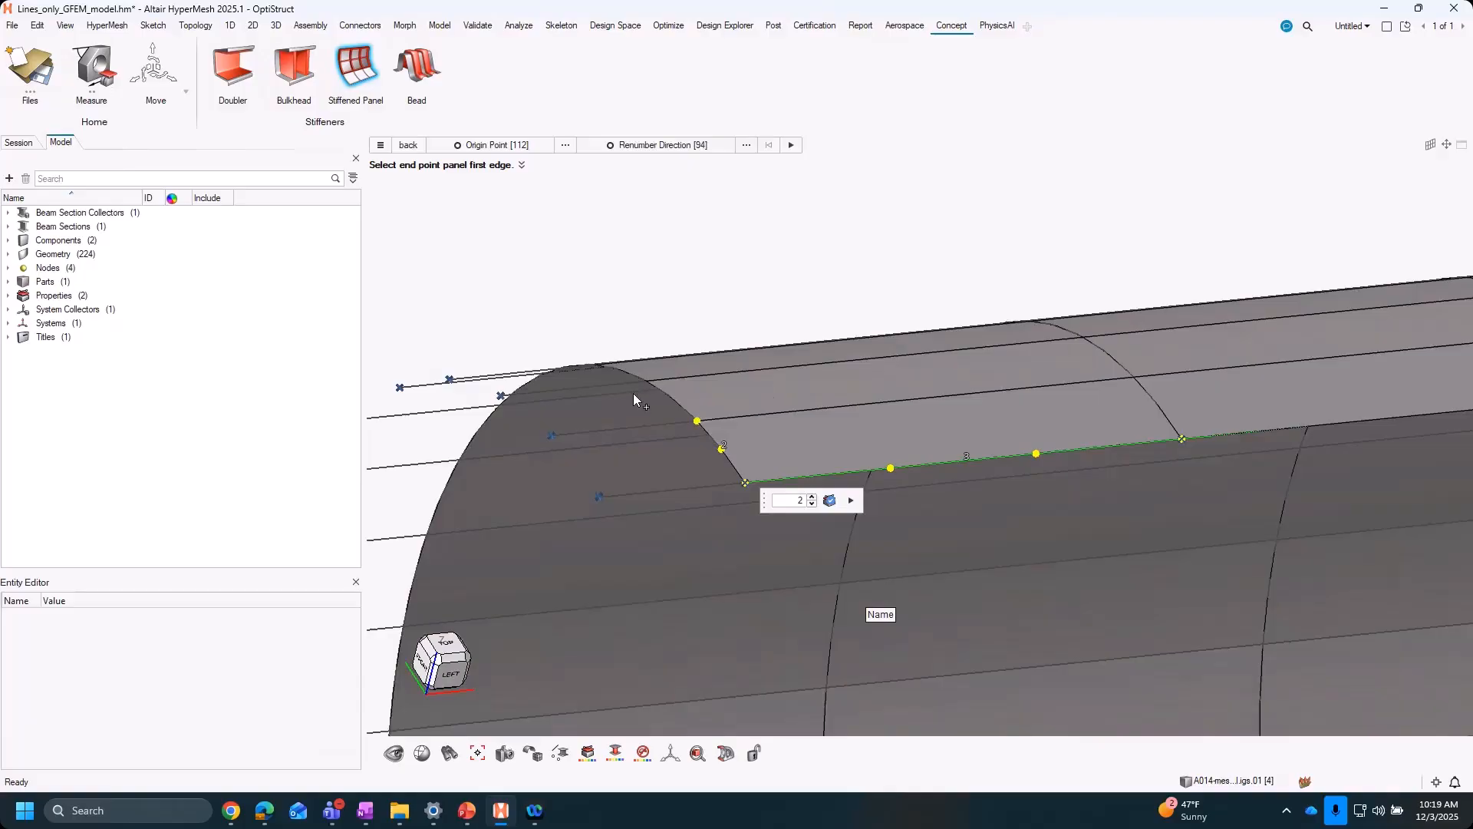
# Generate the stiffened panel mesh from the defined origin point, renumber direction, edge densities and PBEAM assignments
pyautogui.moveTo(642, 390); pyautogui.dragTo(666, 343, button='middle')
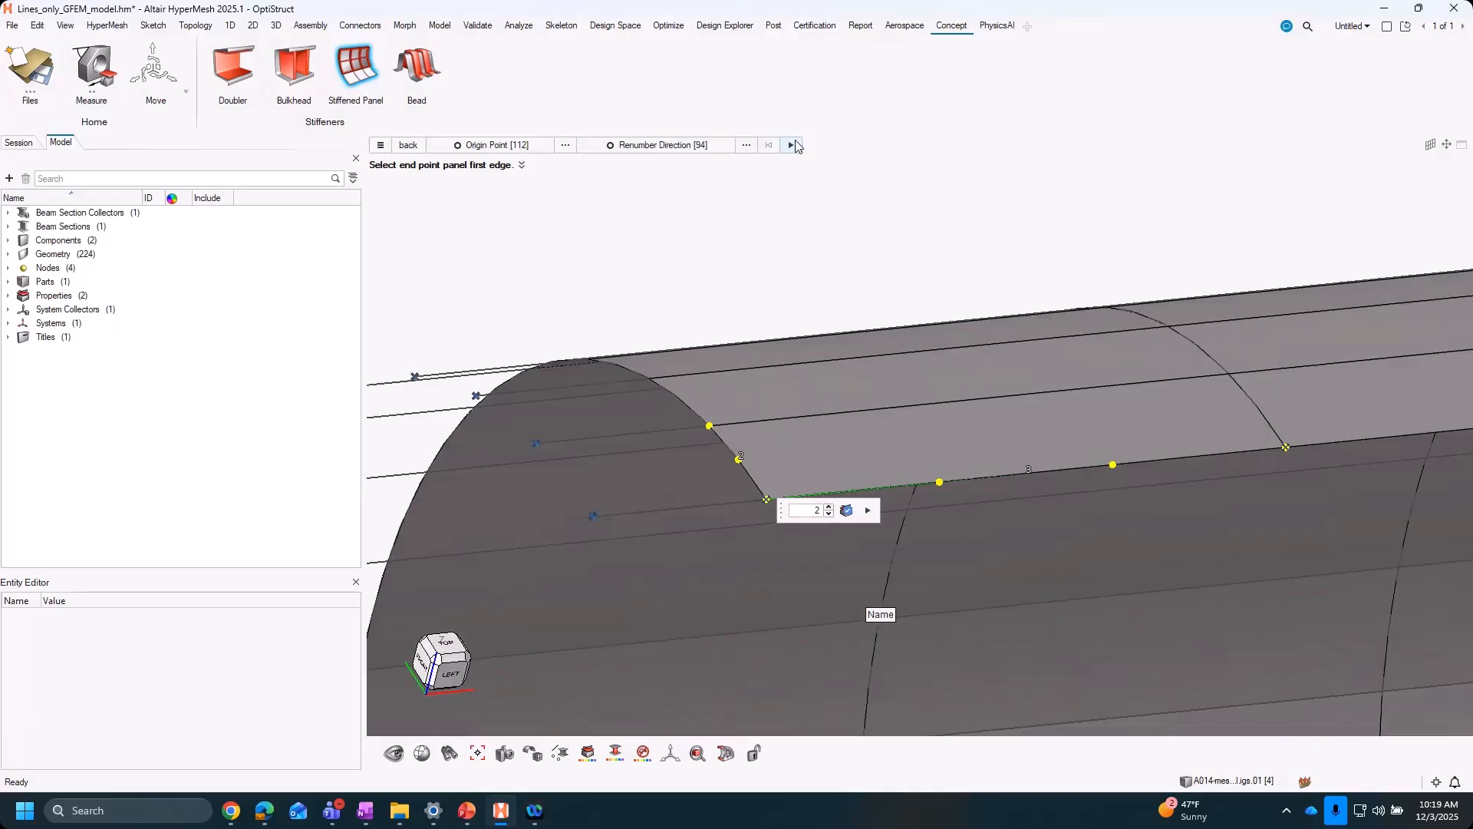
pyautogui.scroll(-3, 860, 253)
pyautogui.scroll(1, 853, 236)
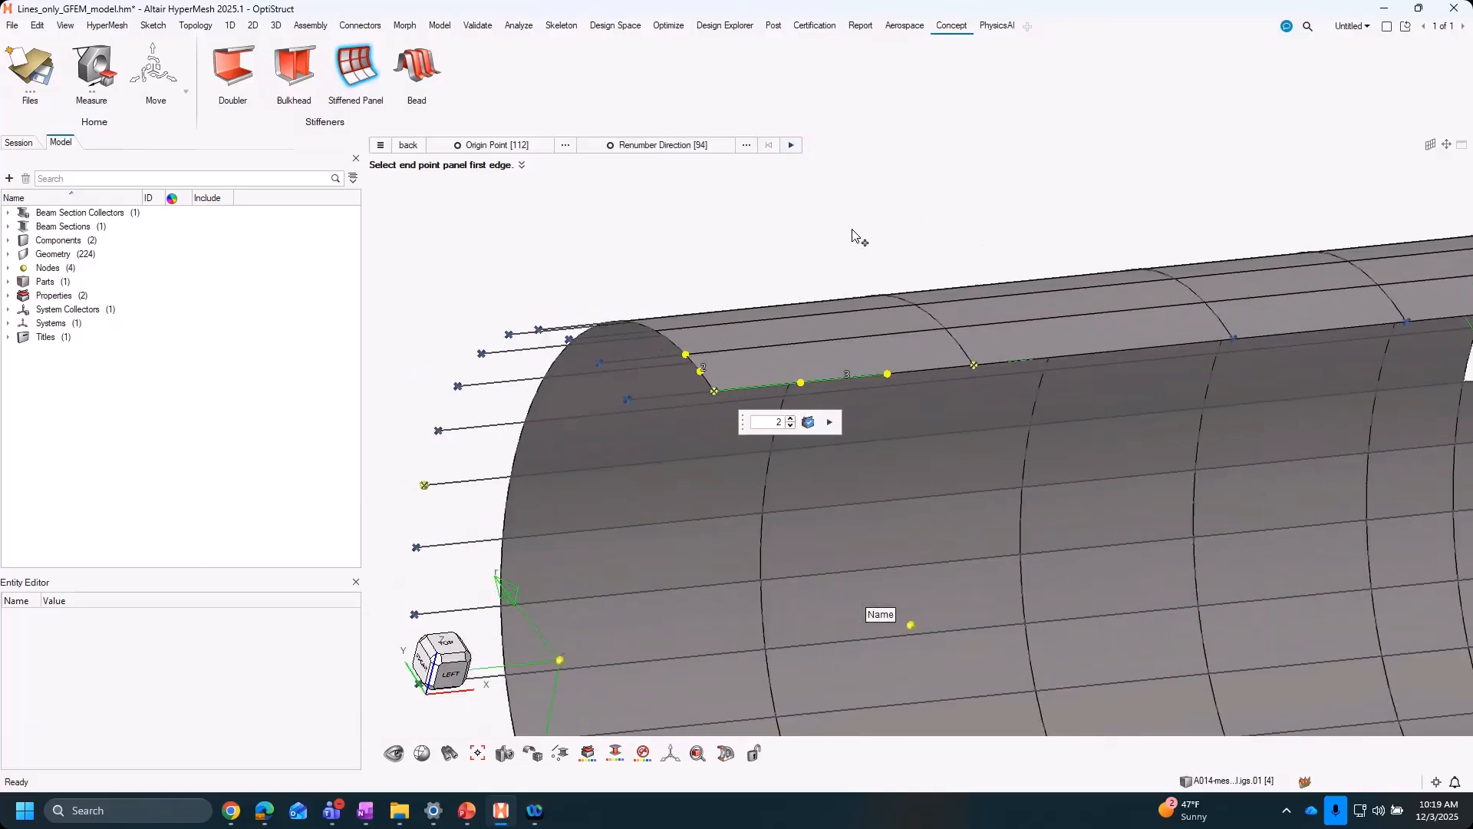
pyautogui.moveTo(804, 188); pyautogui.dragTo(805, 242, button='right')
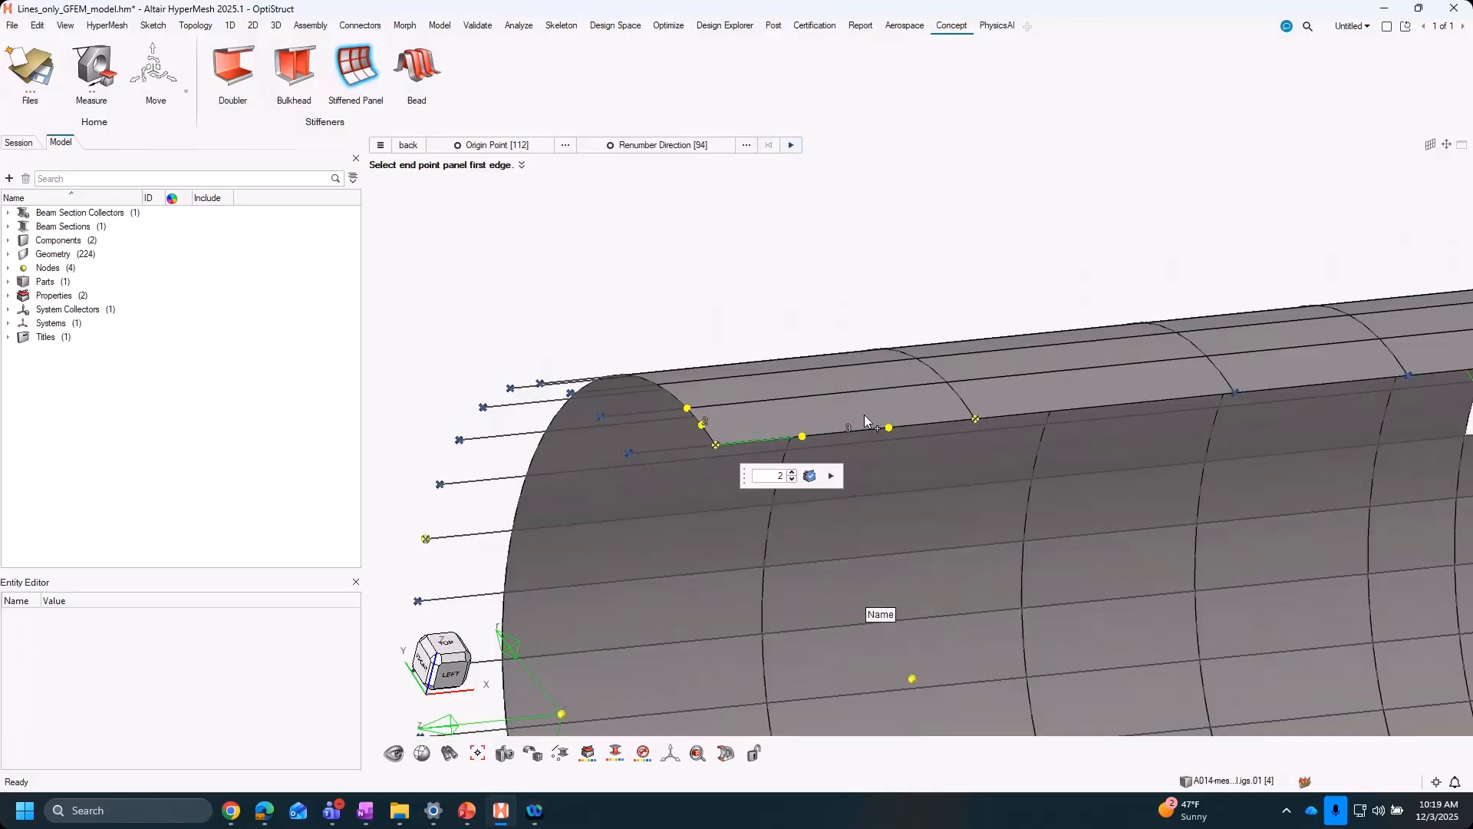
pyautogui.scroll(2, 767, 390)
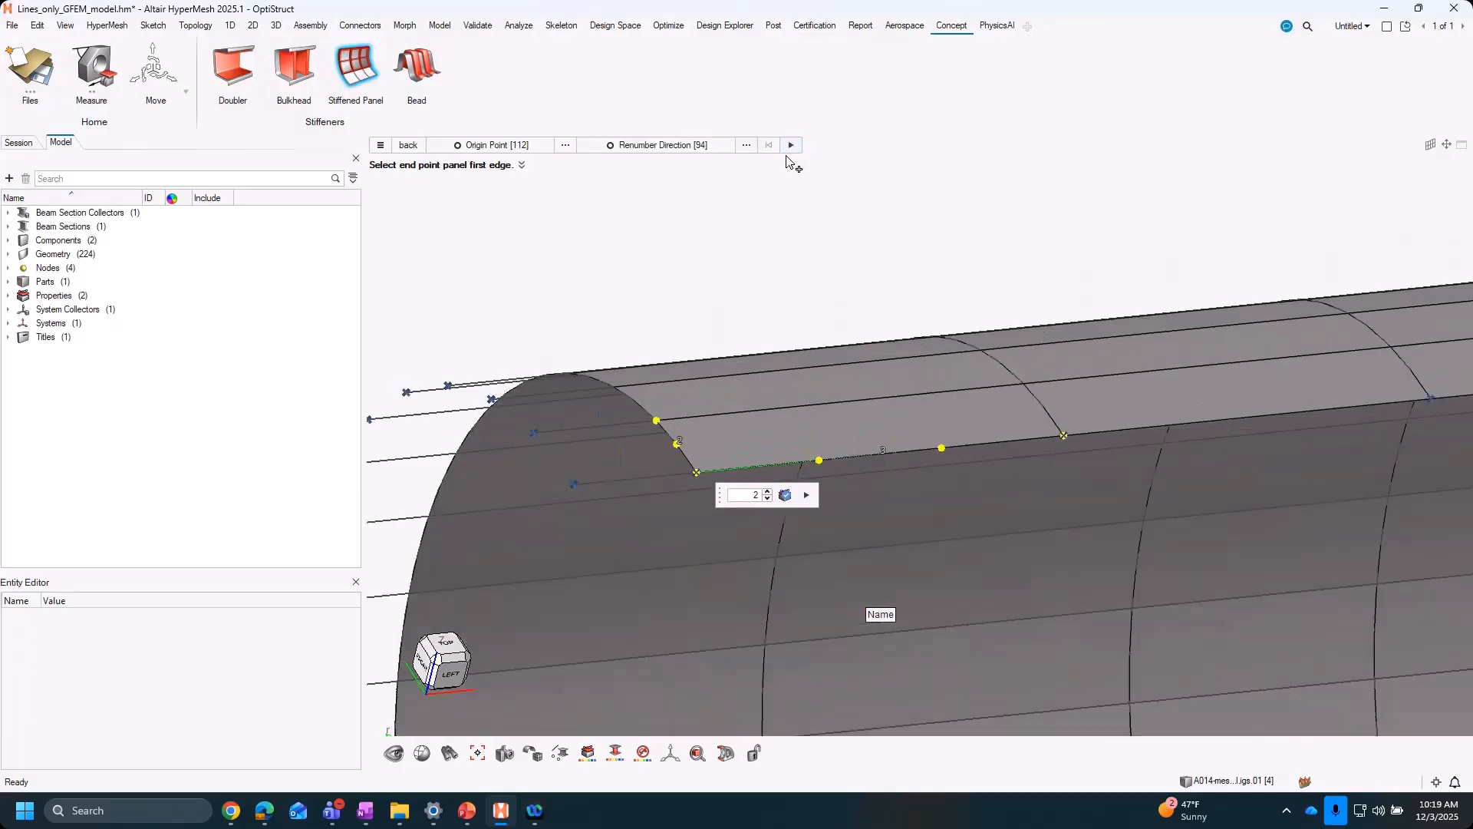
pyautogui.click(794, 151)
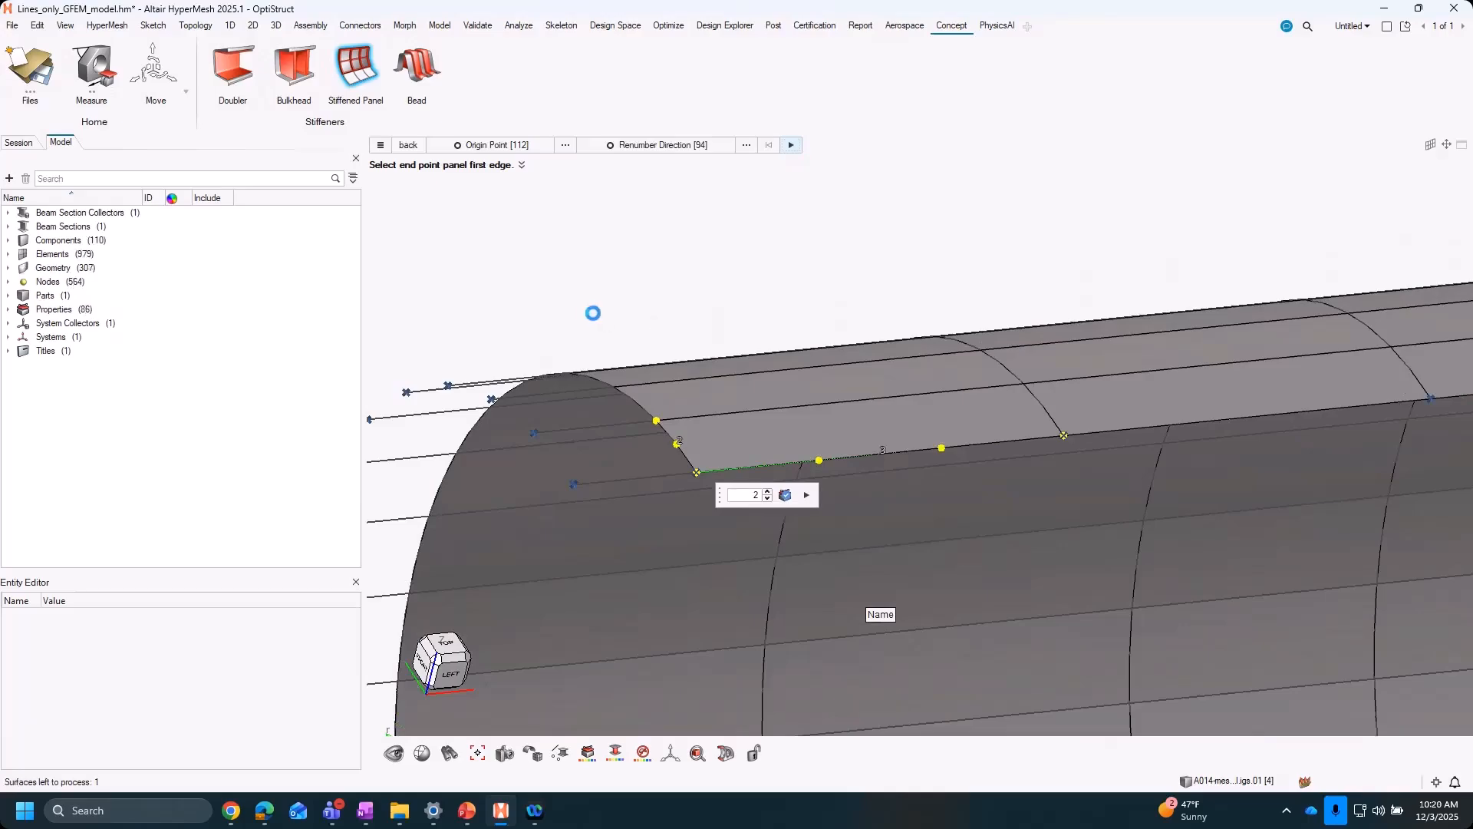
# Examine the generated shell panels and CBEAM stiffener elements along the fuselage's upper open edge, including the first panel's mesh divisions
pyautogui.moveTo(1010, 543); pyautogui.dragTo(1078, 475, button='right')
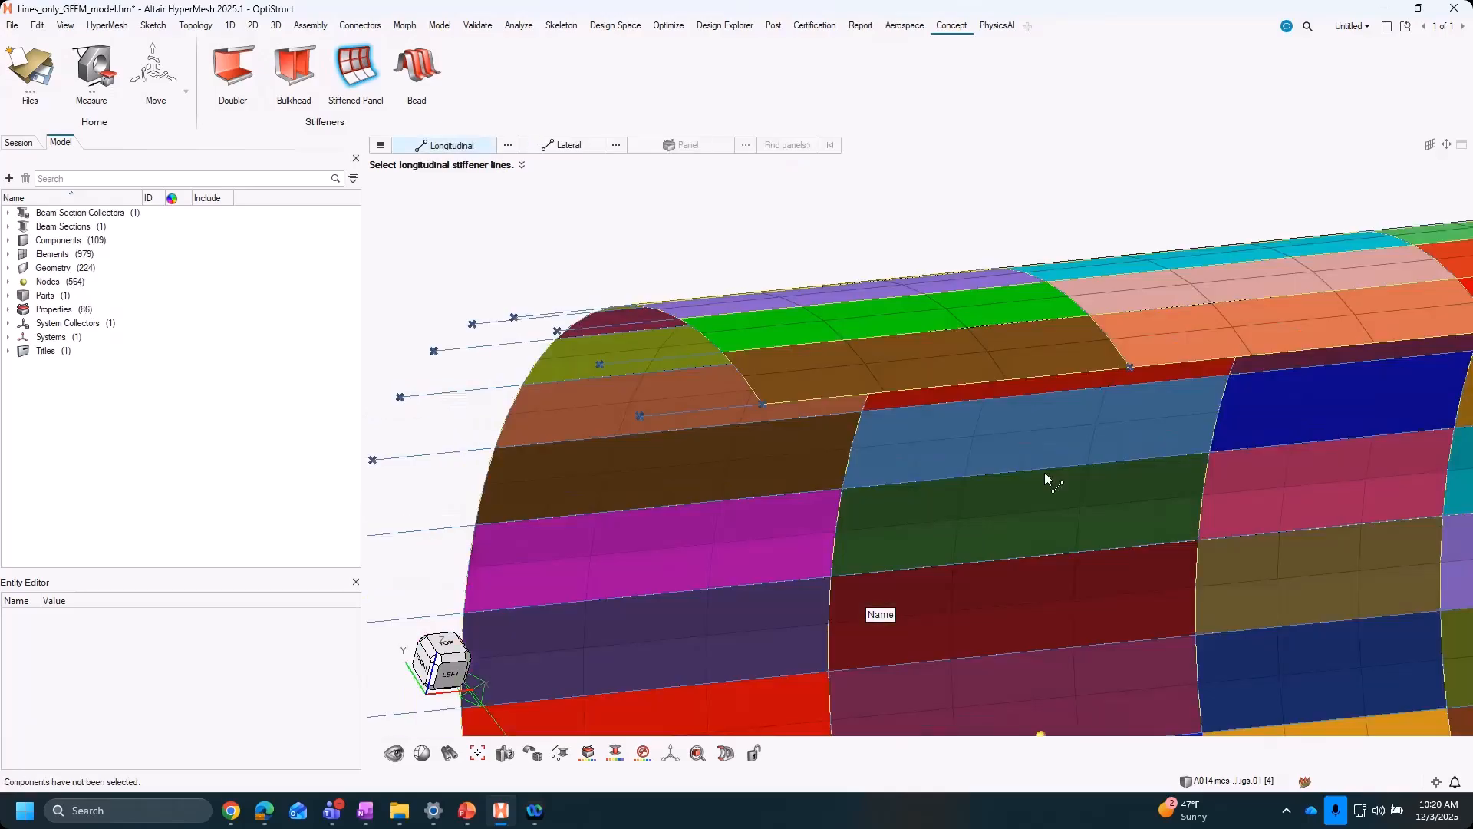
pyautogui.moveTo(789, 415); pyautogui.dragTo(829, 395, button='middle')
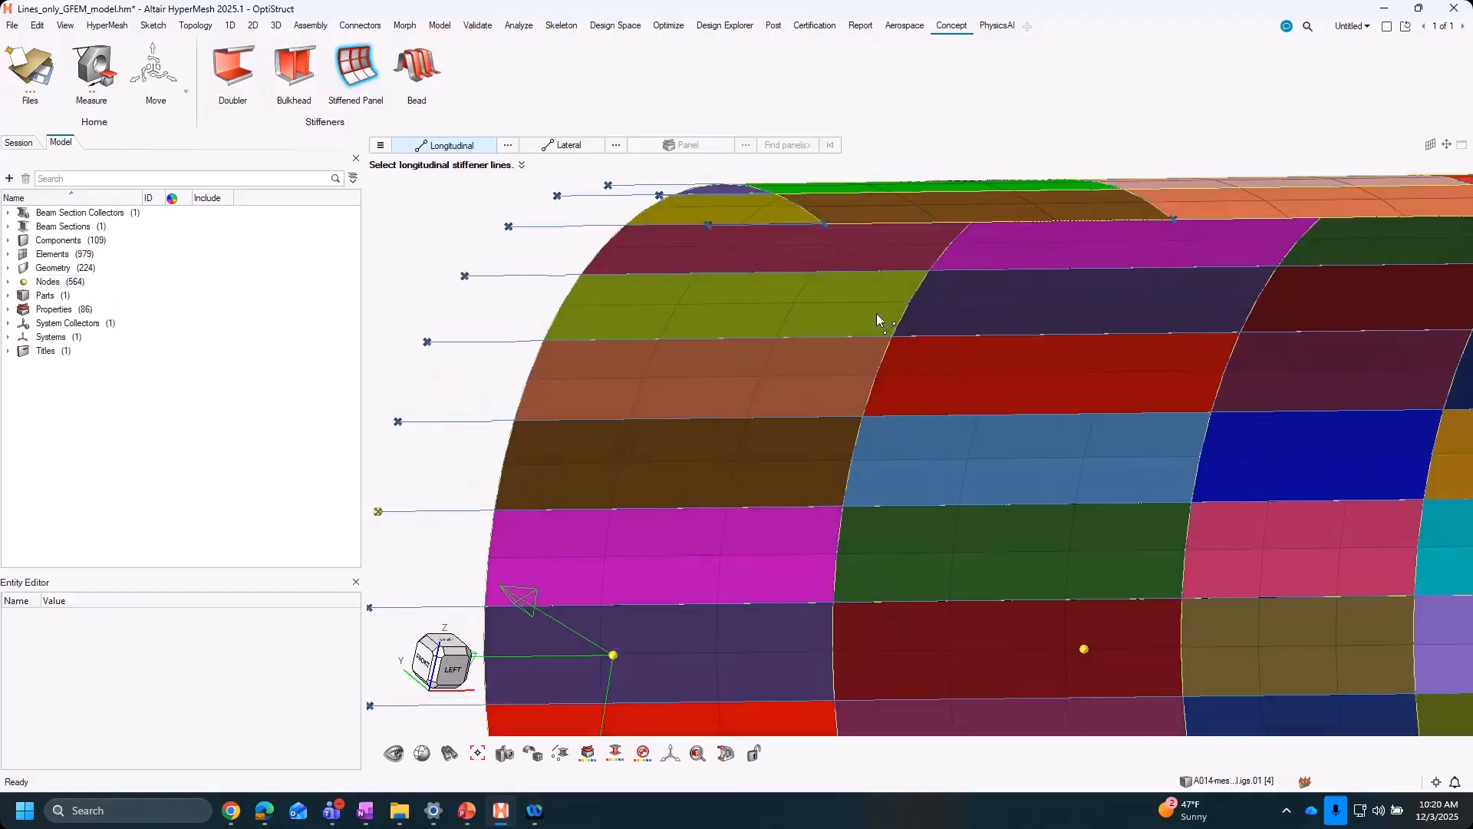
pyautogui.moveTo(876, 315); pyautogui.dragTo(908, 495, button='right')
pyautogui.moveTo(904, 473); pyautogui.dragTo(864, 449, button='middle')
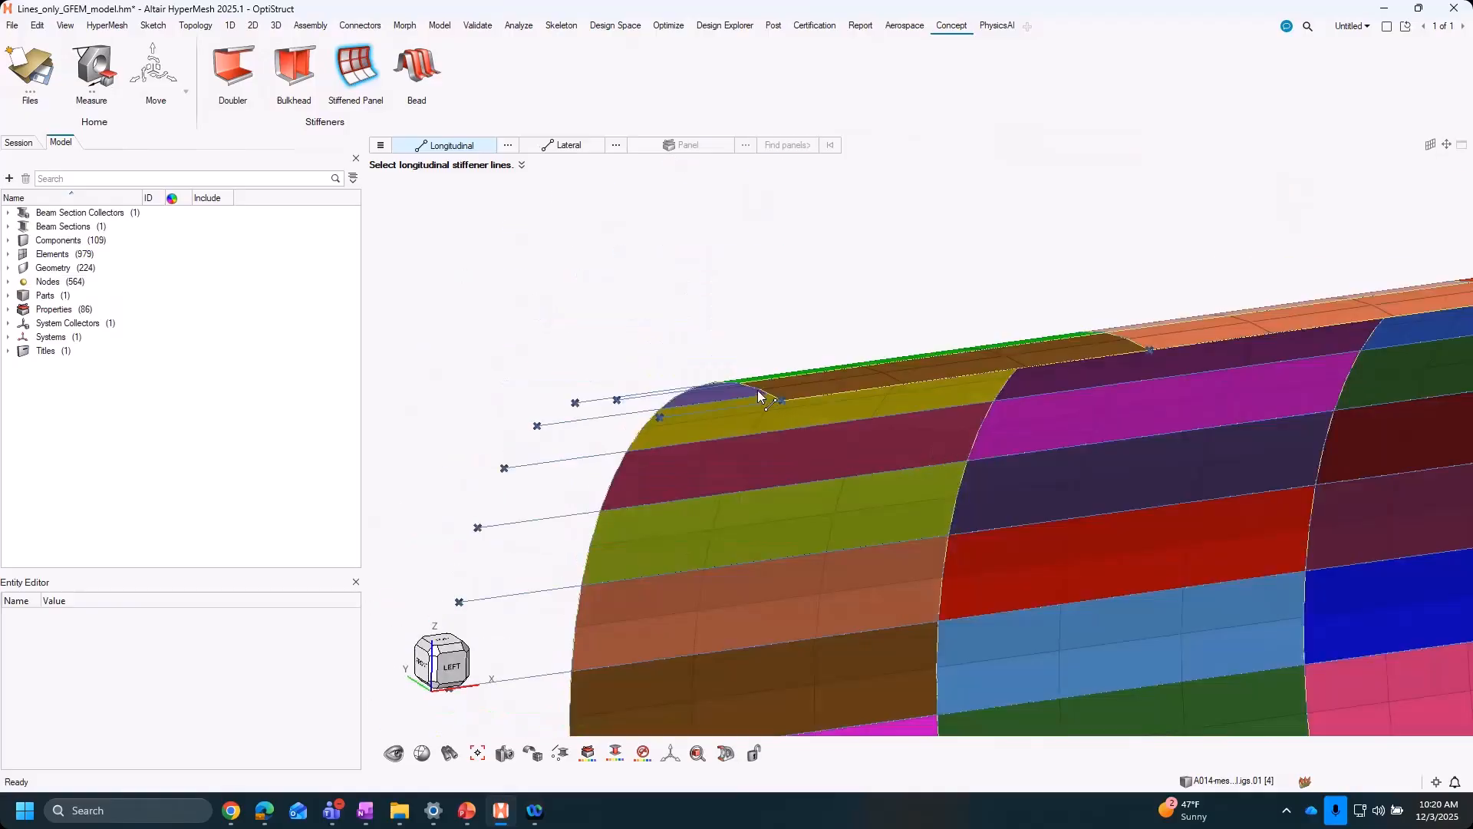
pyautogui.scroll(4, 759, 391)
pyautogui.moveTo(1018, 486); pyautogui.dragTo(968, 506, button='right')
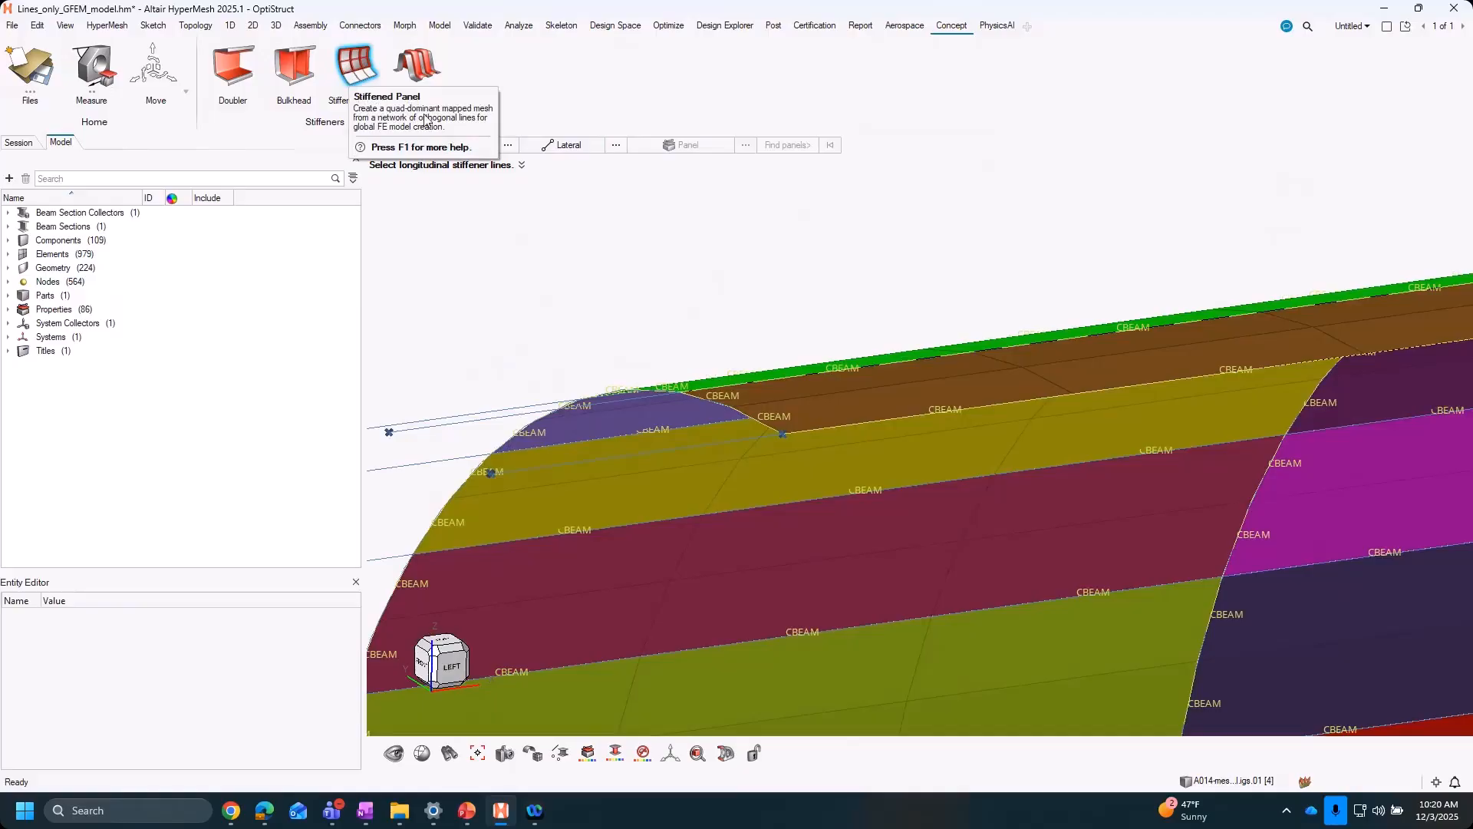
pyautogui.scroll(3, 884, 387)
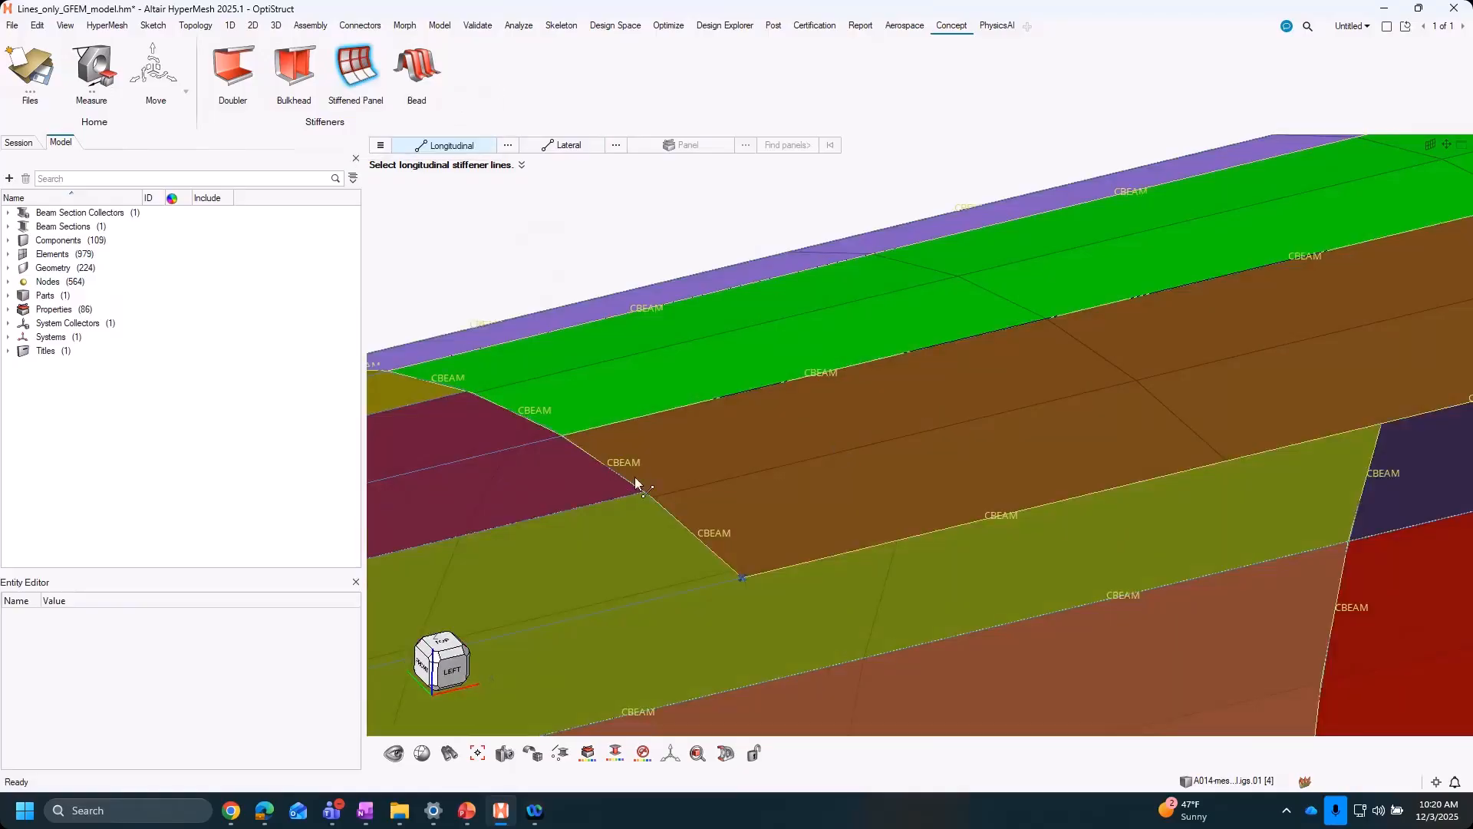
pyautogui.scroll(-5, 978, 478)
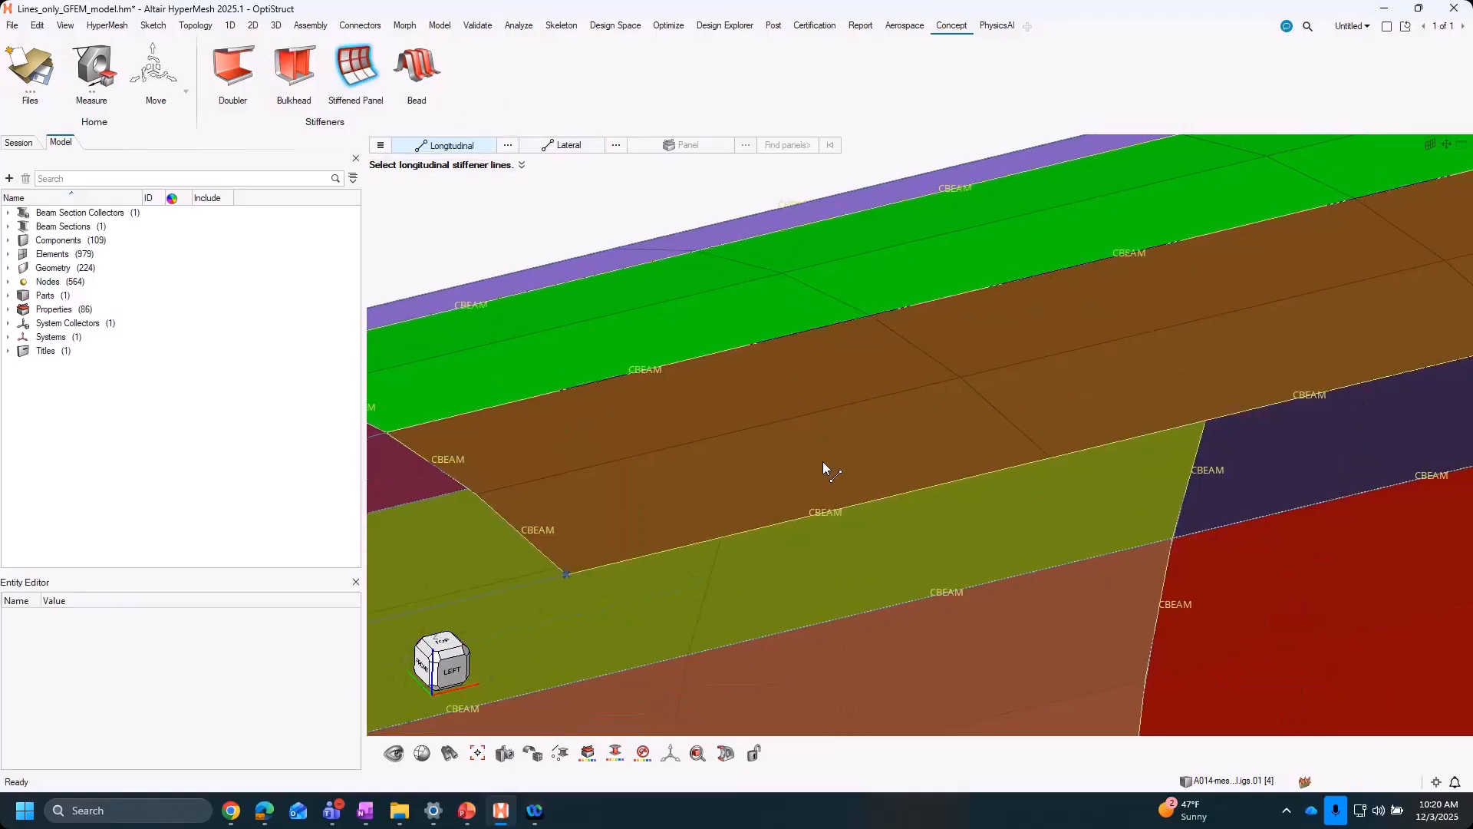
pyautogui.scroll(5, 805, 374)
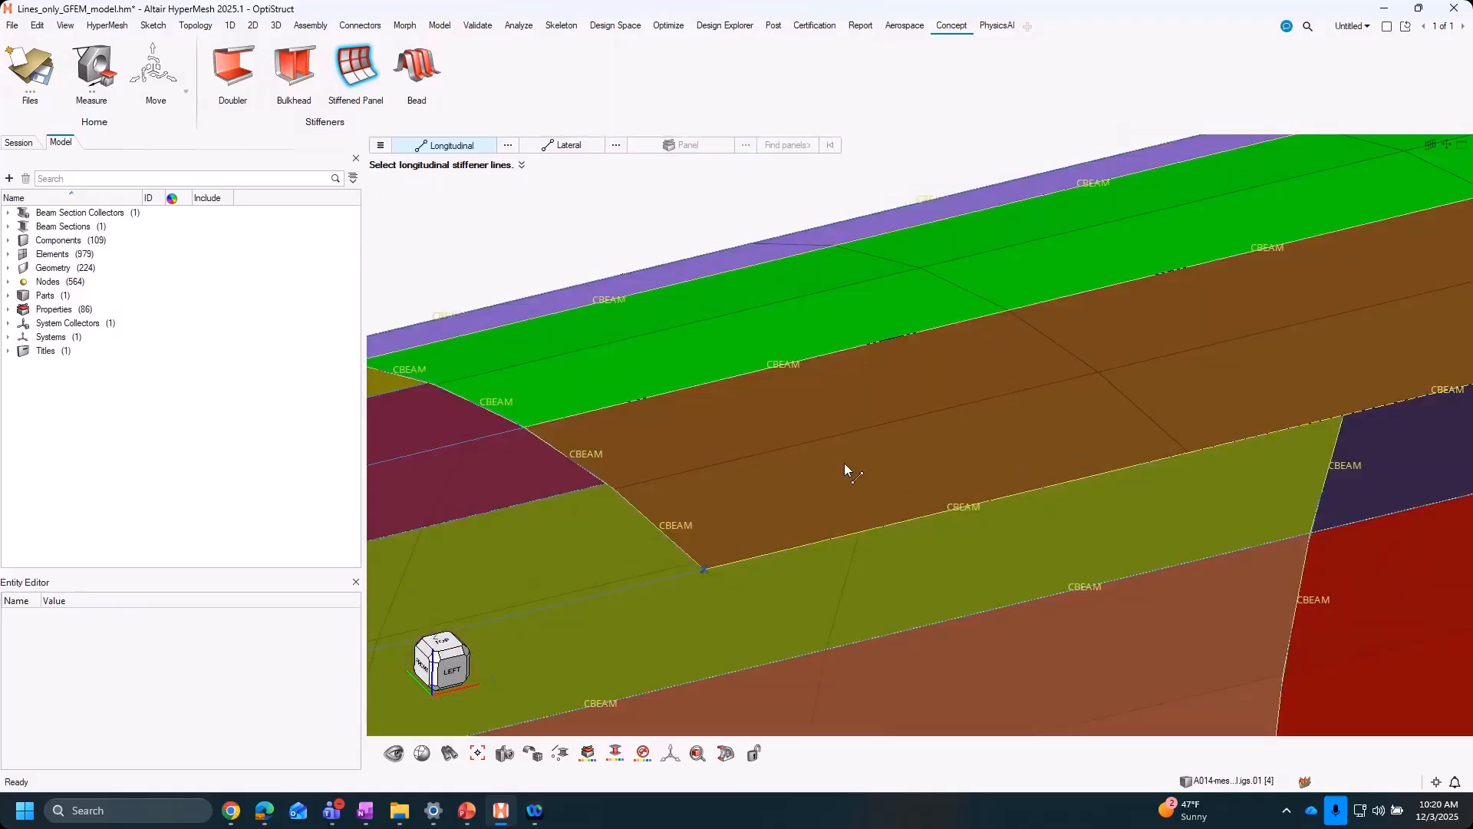
pyautogui.scroll(-5, 844, 462)
pyautogui.scroll(10, 767, 308)
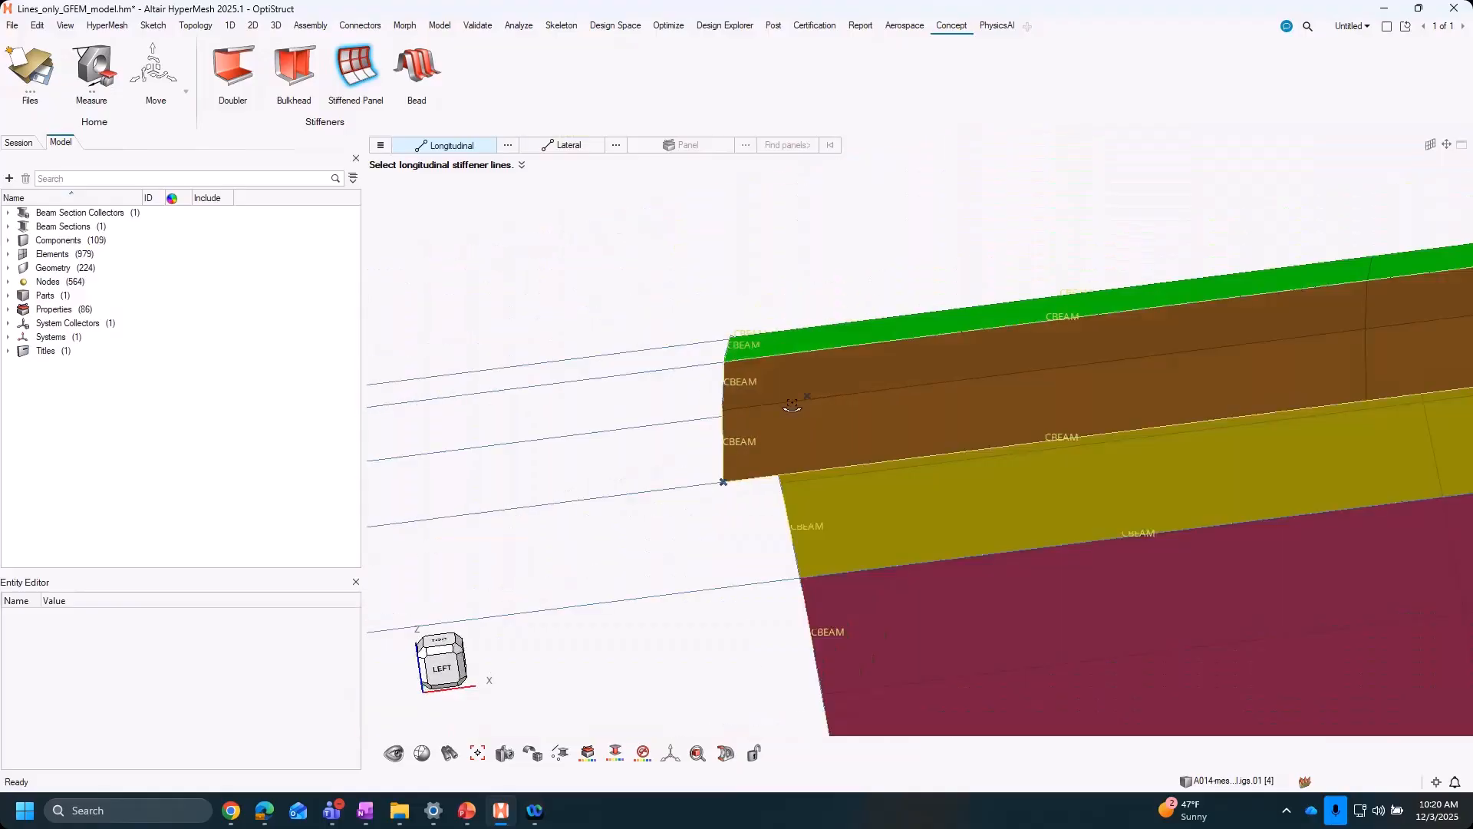
pyautogui.moveTo(792, 405)
pyautogui.mouseDown(button='middle')
pyautogui.moveTo(740, 388)
pyautogui.moveTo(803, 430)
pyautogui.moveTo(762, 402)
pyautogui.moveTo(776, 389)
pyautogui.mouseUp(button='middle')
pyautogui.moveTo(789, 453); pyautogui.dragTo(783, 464, button='middle')
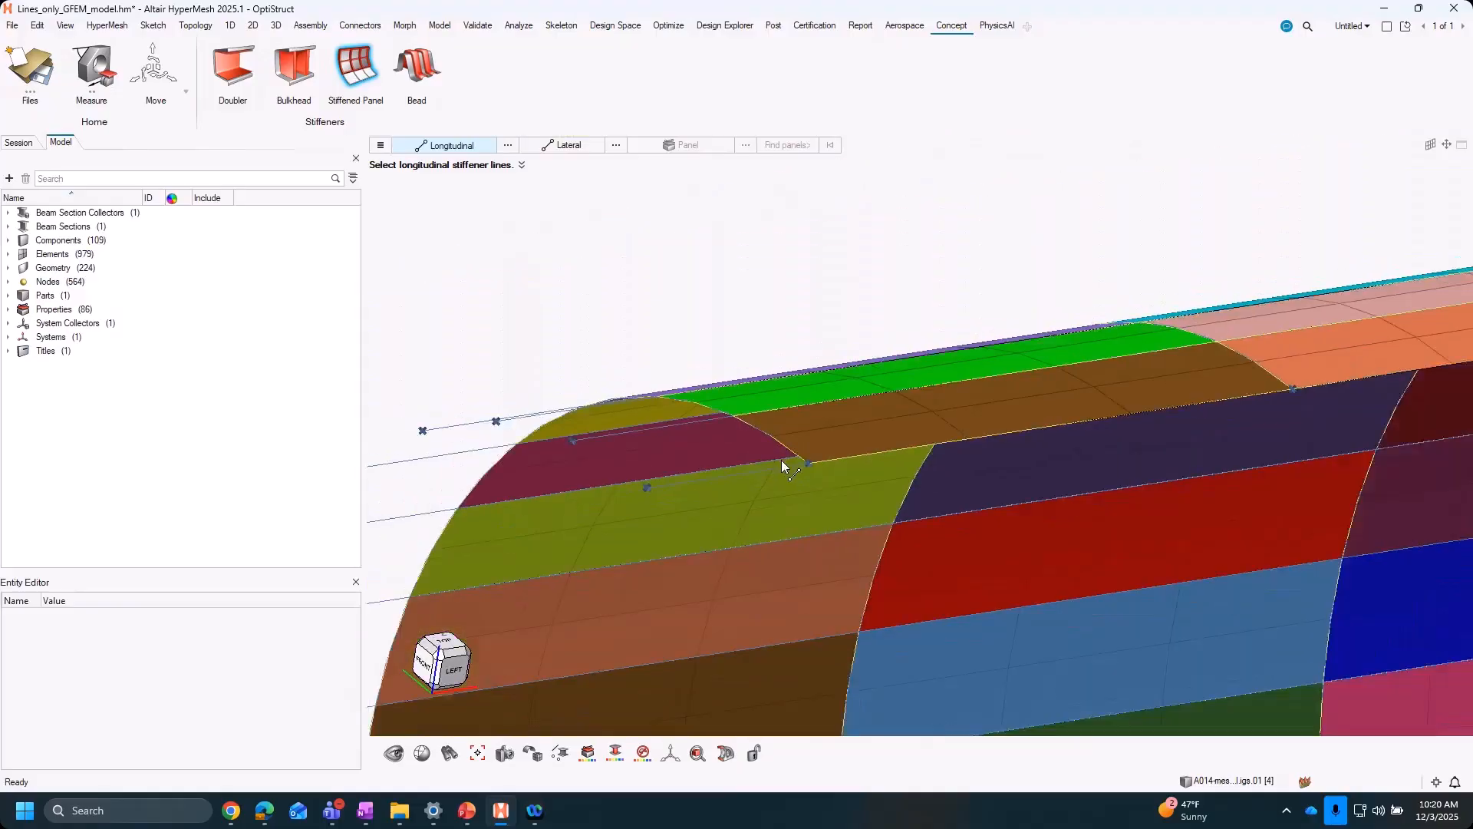
pyautogui.scroll(-6, 784, 466)
pyautogui.scroll(6, 784, 466)
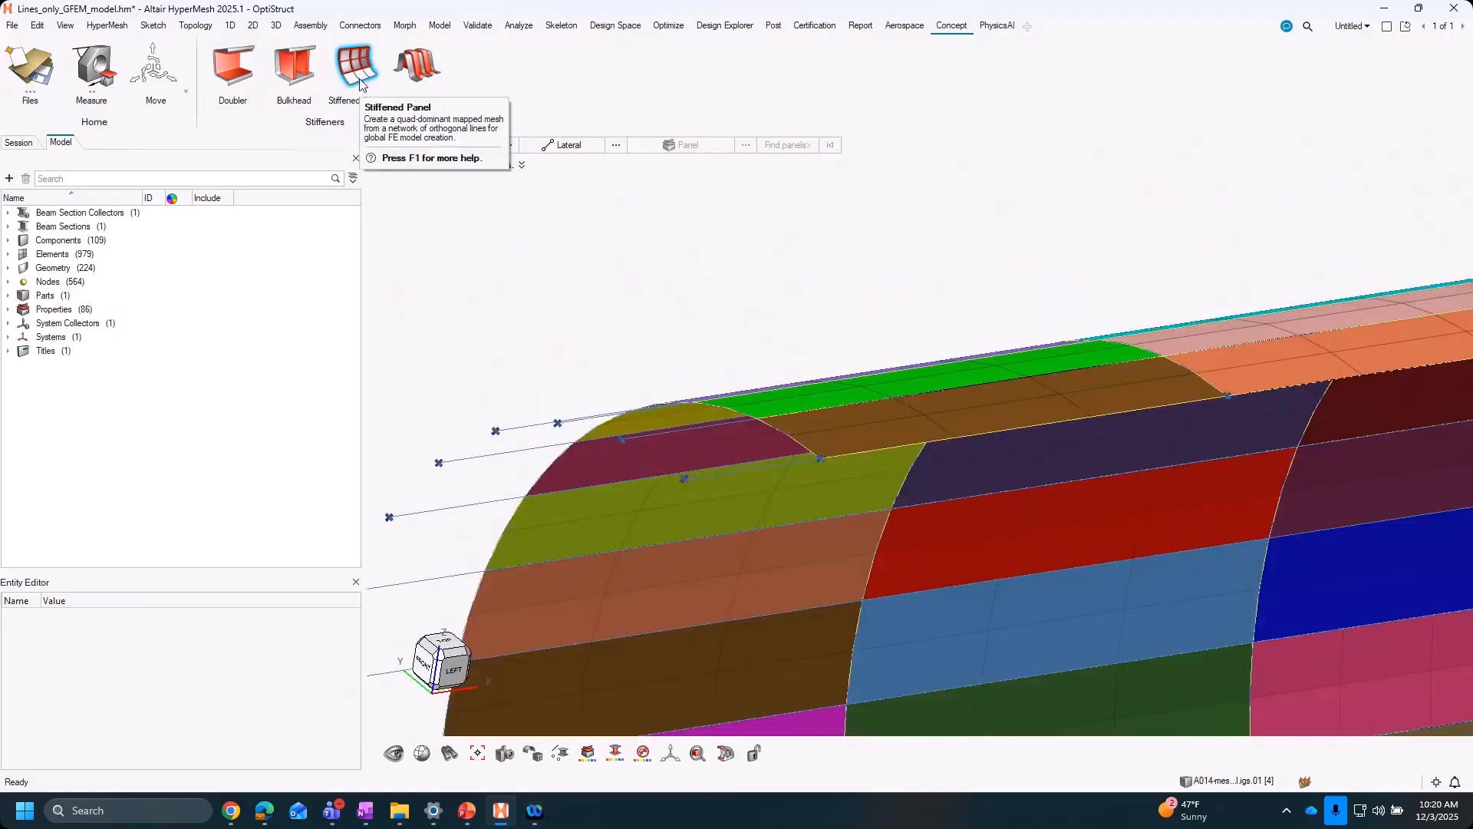
# Leave the Stiffened Panel tool and display beams with their 3D sections and shells with their thickness
pyautogui.press('Escape')
pyautogui.moveTo(804, 316); pyautogui.dragTo(795, 160, button='right')
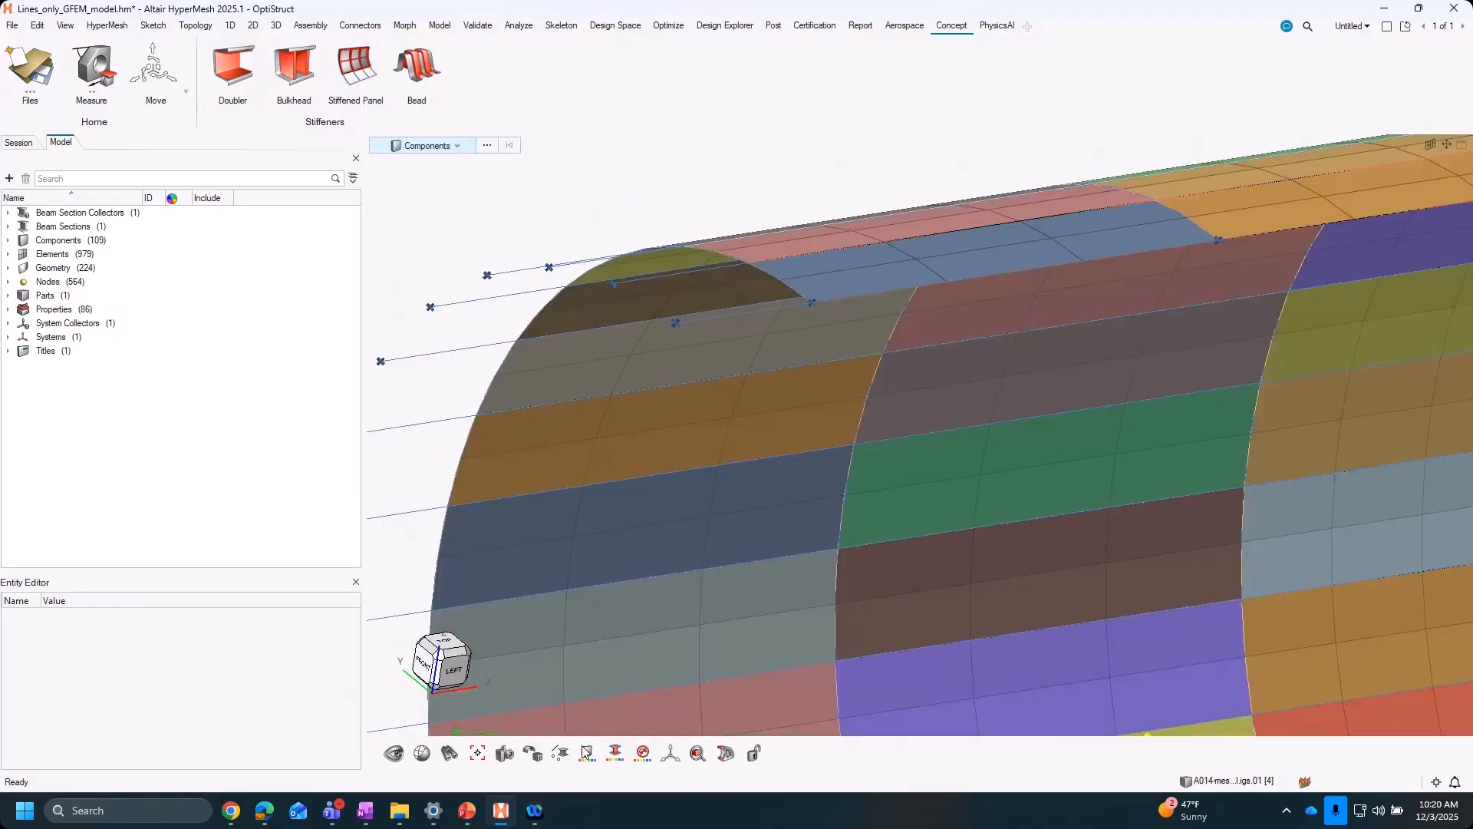
pyautogui.moveTo(562, 756)
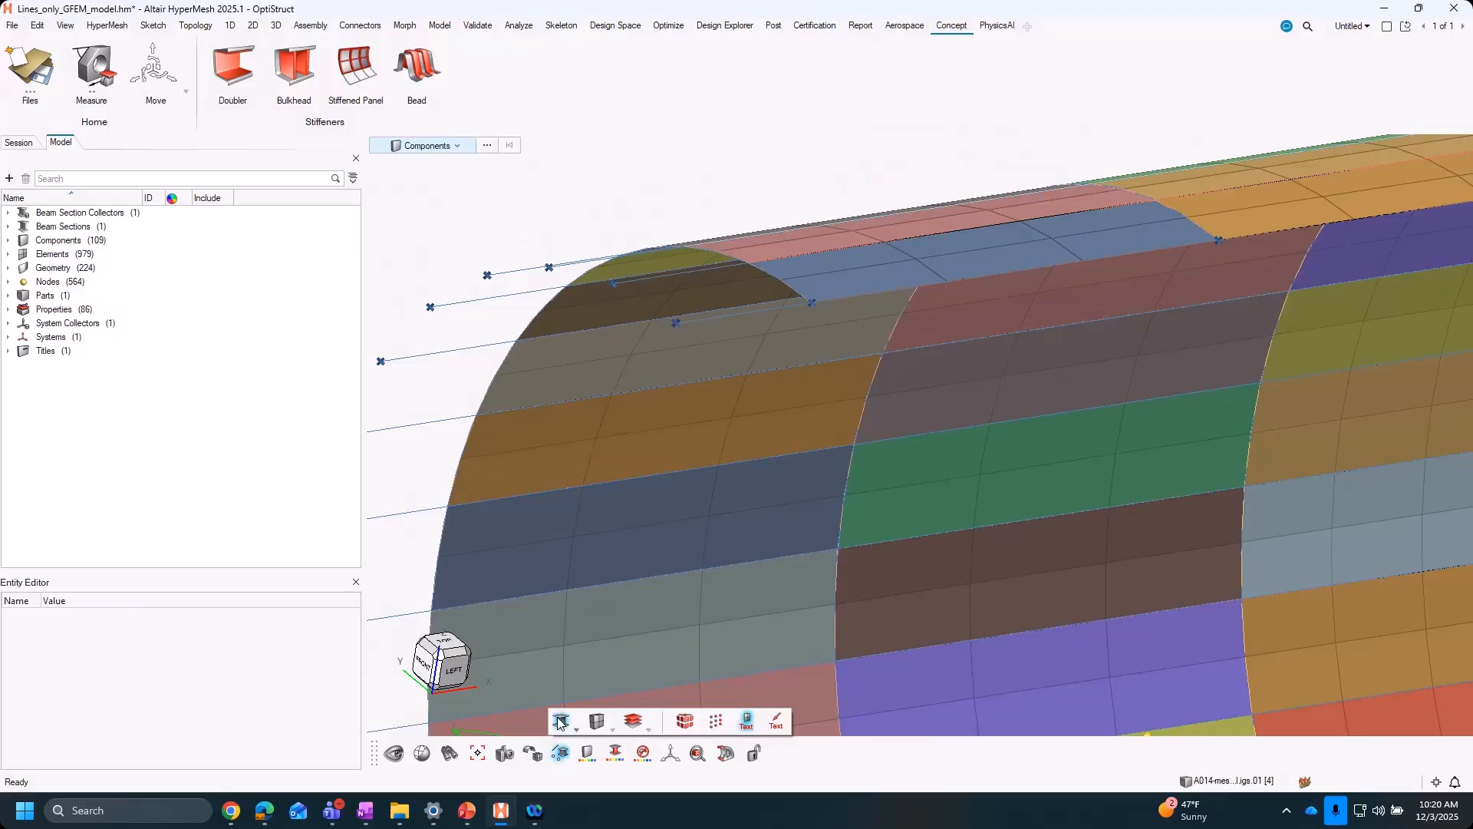
pyautogui.click(561, 721)
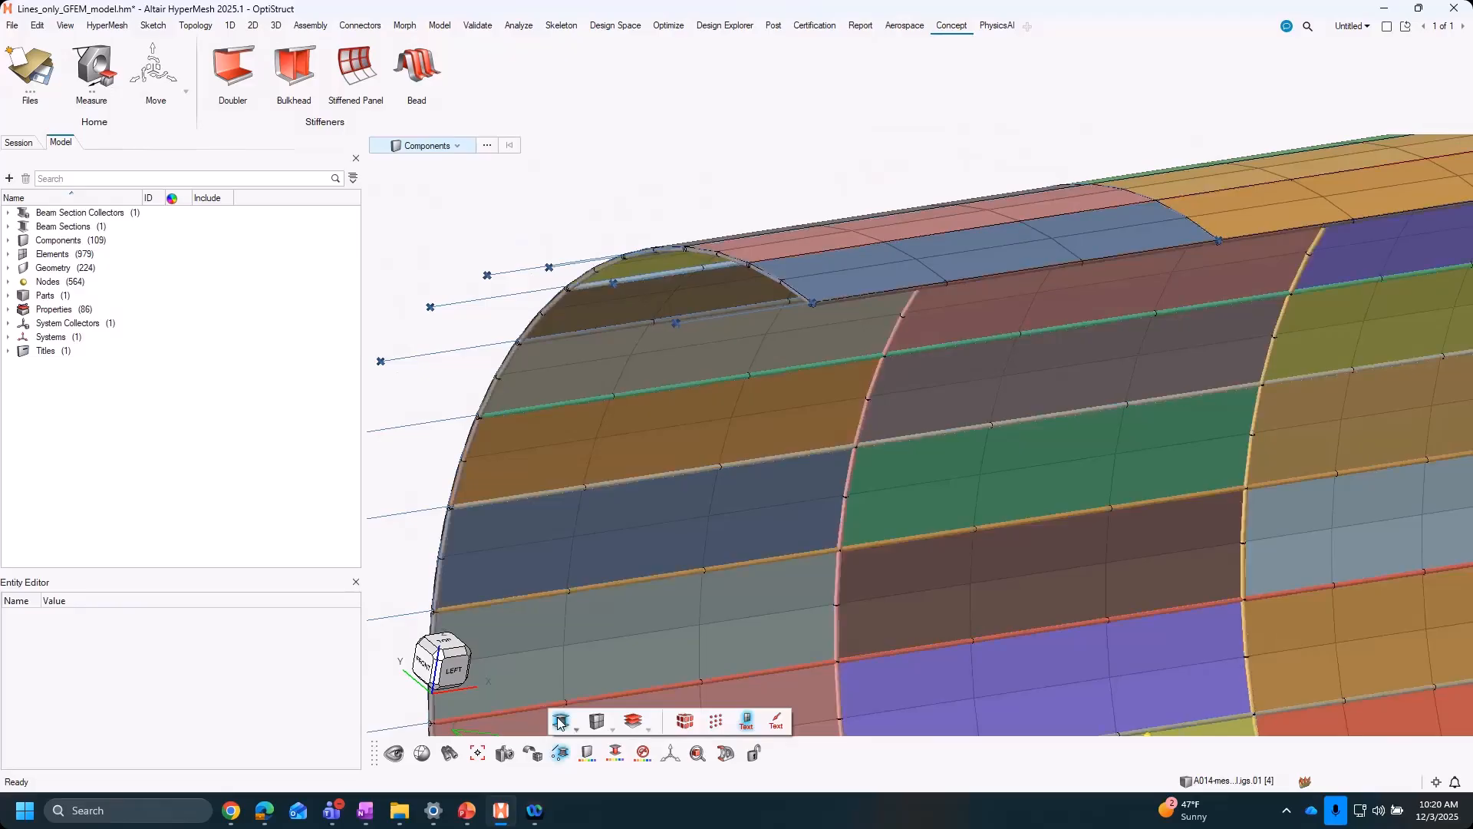
pyautogui.click(596, 724)
pyautogui.moveTo(687, 501); pyautogui.dragTo(728, 543, button='right')
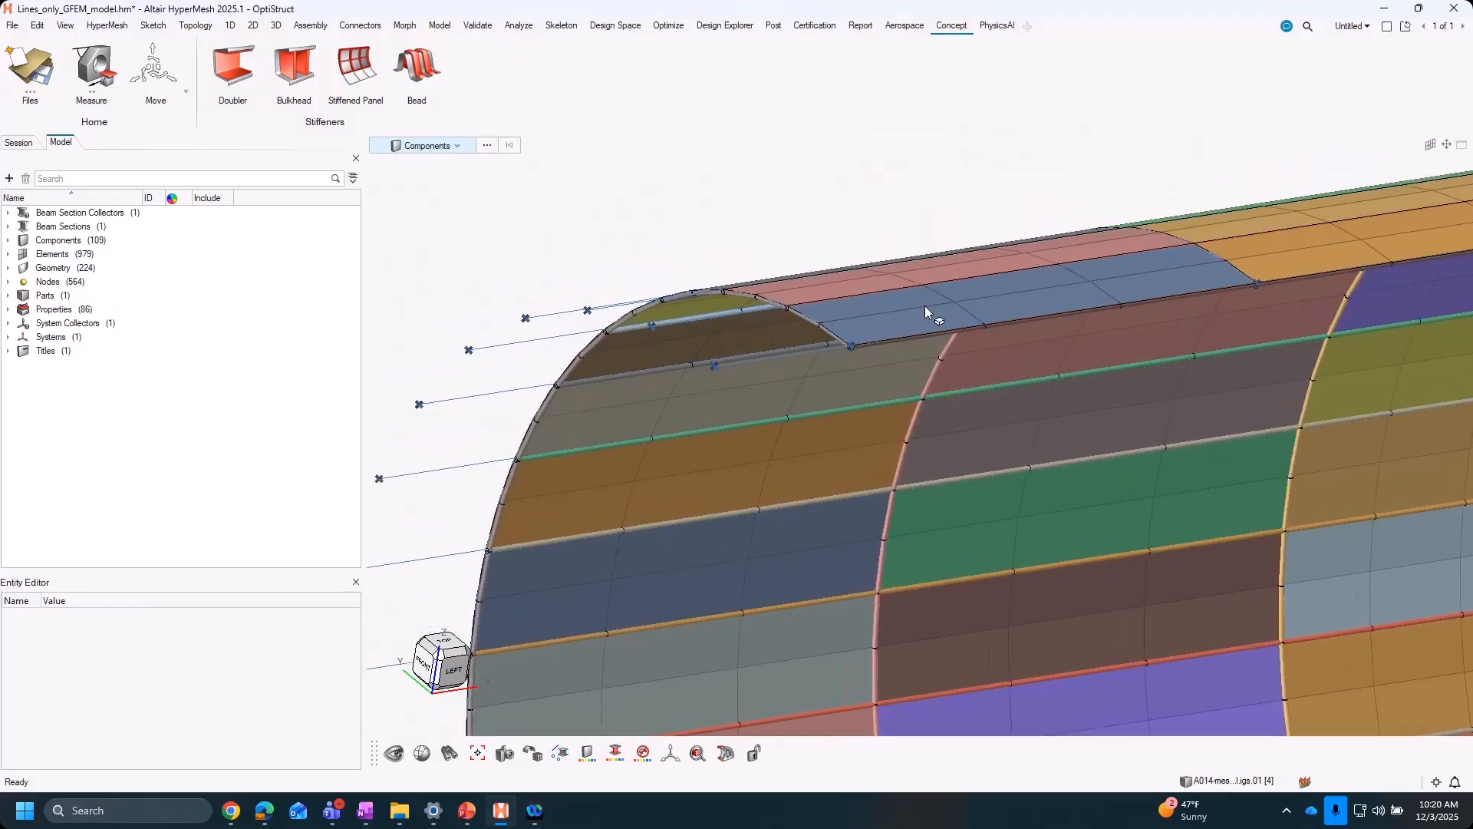
# Examine the 3D rod sections at the first panel's free corner, checking their offset from the shell and the corner node
pyautogui.scroll(4, 924, 305)
pyautogui.moveTo(907, 334); pyautogui.dragTo(832, 403, button='right')
pyautogui.moveTo(832, 403); pyautogui.dragTo(845, 542, button='middle')
pyautogui.moveTo(951, 200); pyautogui.dragTo(1037, 476, button='right')
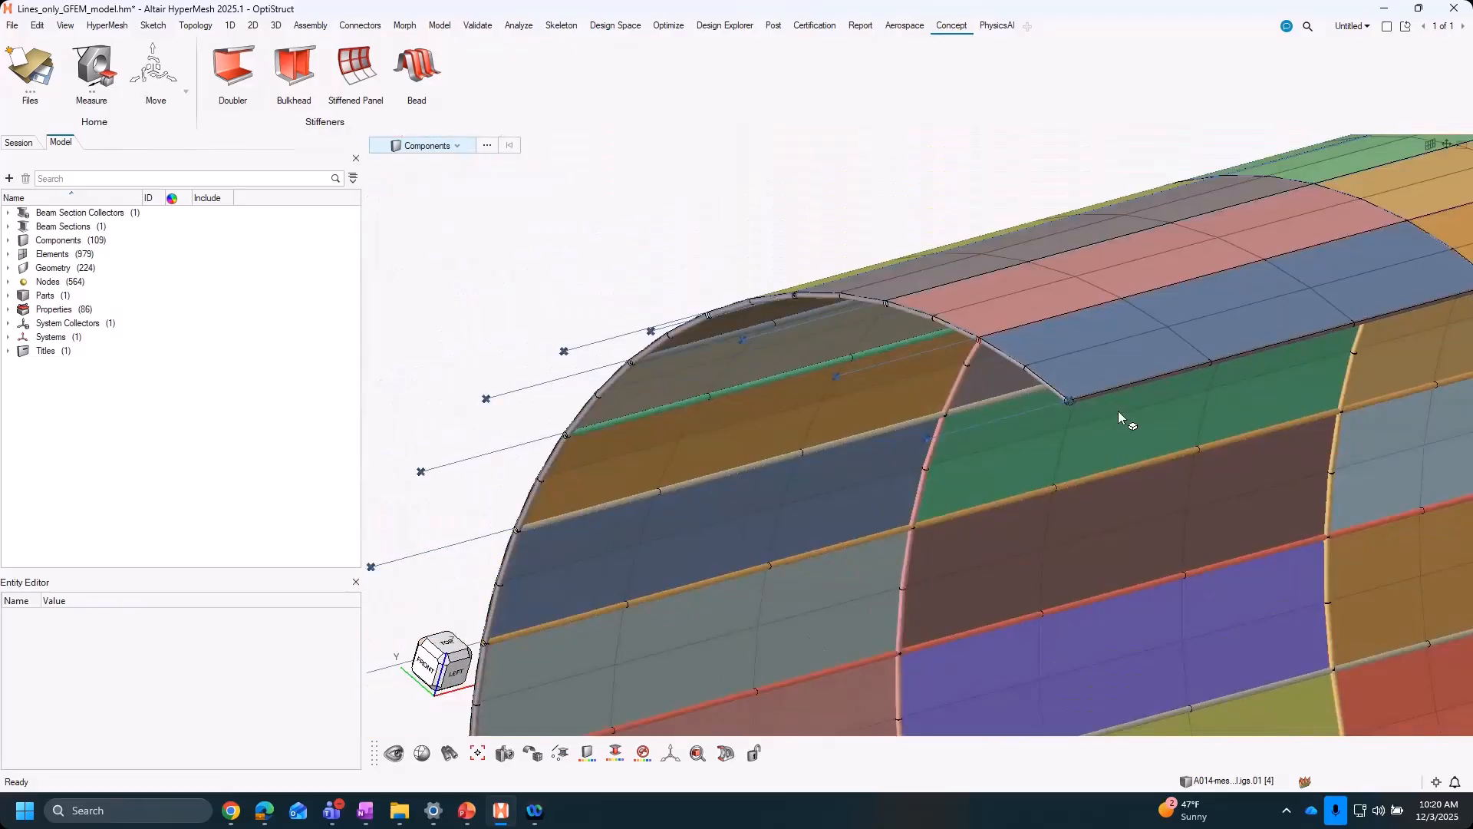
pyautogui.moveTo(921, 445); pyautogui.dragTo(704, 470, button='right')
pyautogui.scroll(4, 864, 410)
pyautogui.moveTo(864, 410); pyautogui.dragTo(791, 322, button='middle')
pyautogui.scroll(4, 832, 389)
pyautogui.scroll(4, 809, 399)
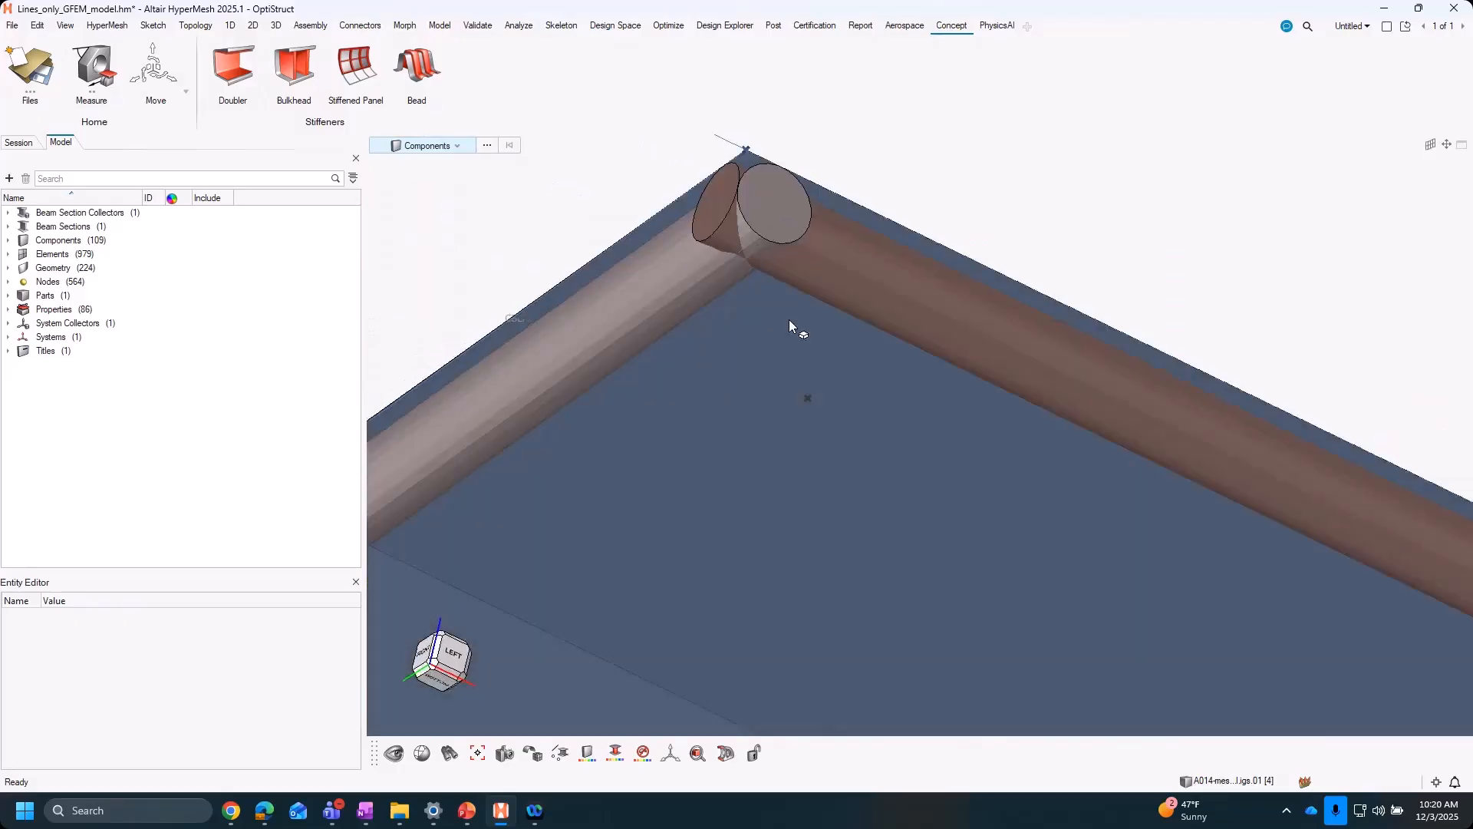
pyautogui.click(561, 755)
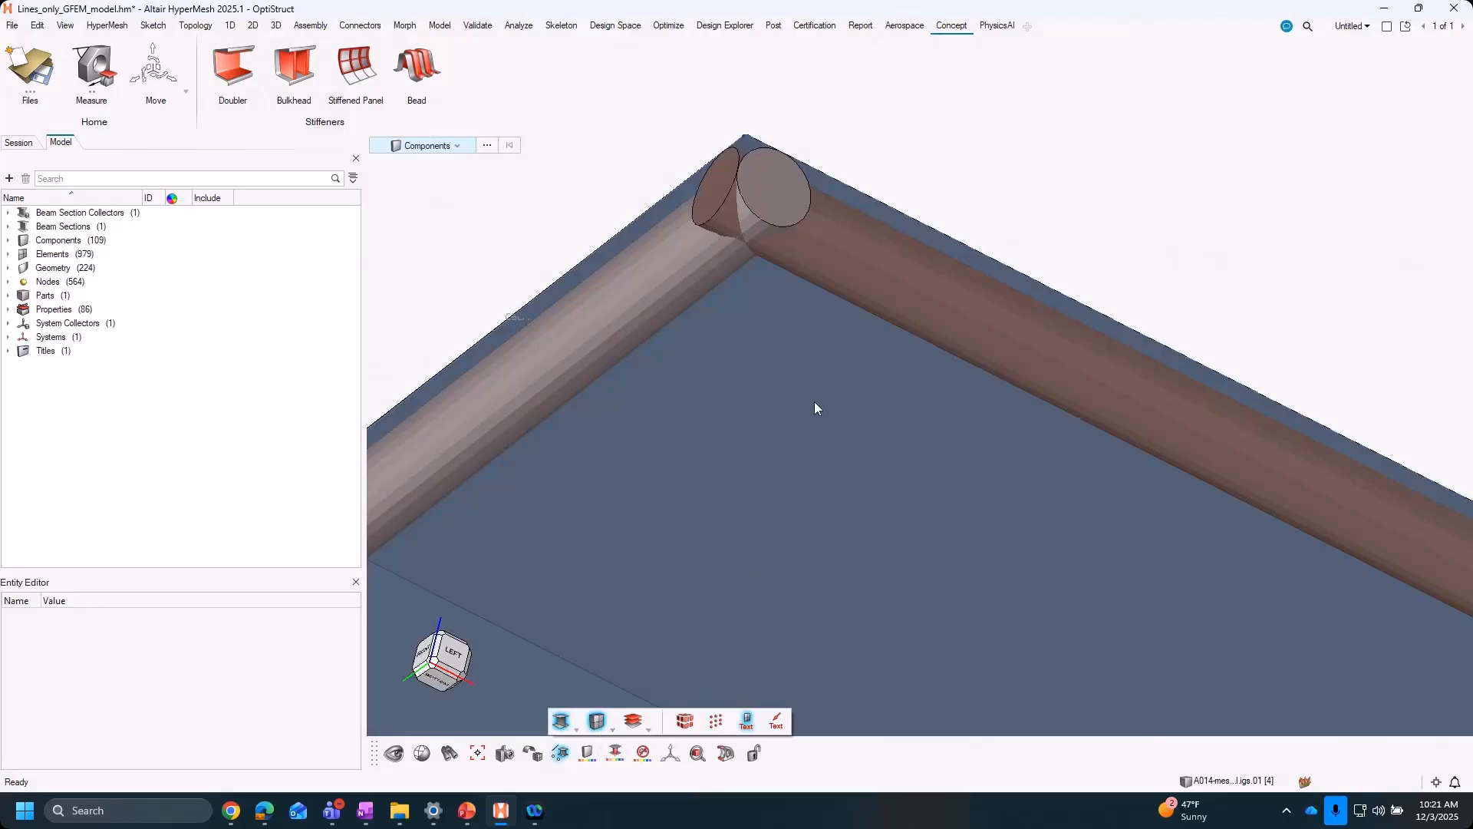
pyautogui.scroll(5, 885, 534)
pyautogui.scroll(-6, 824, 327)
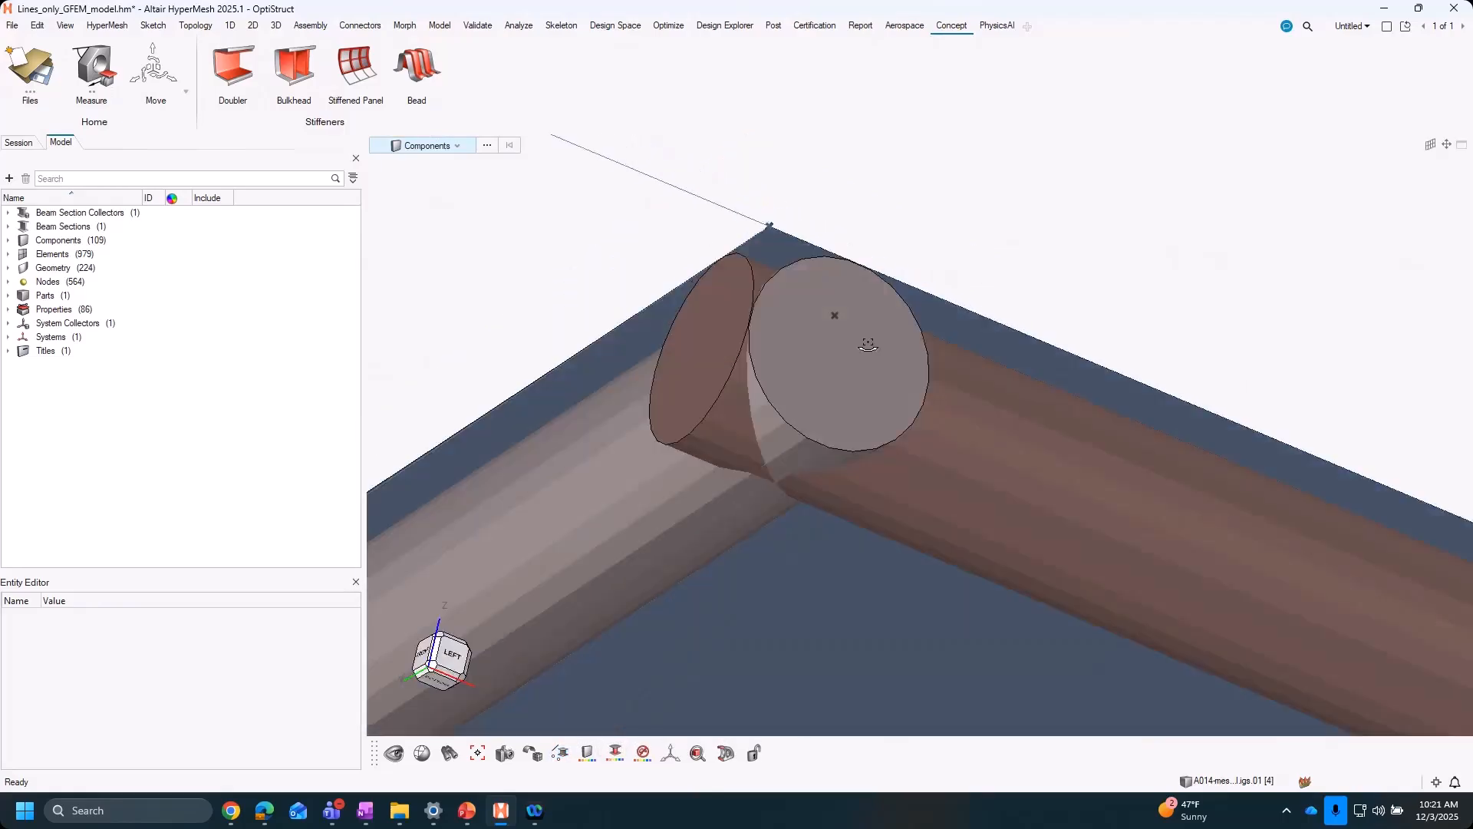
pyautogui.scroll(2, 867, 347)
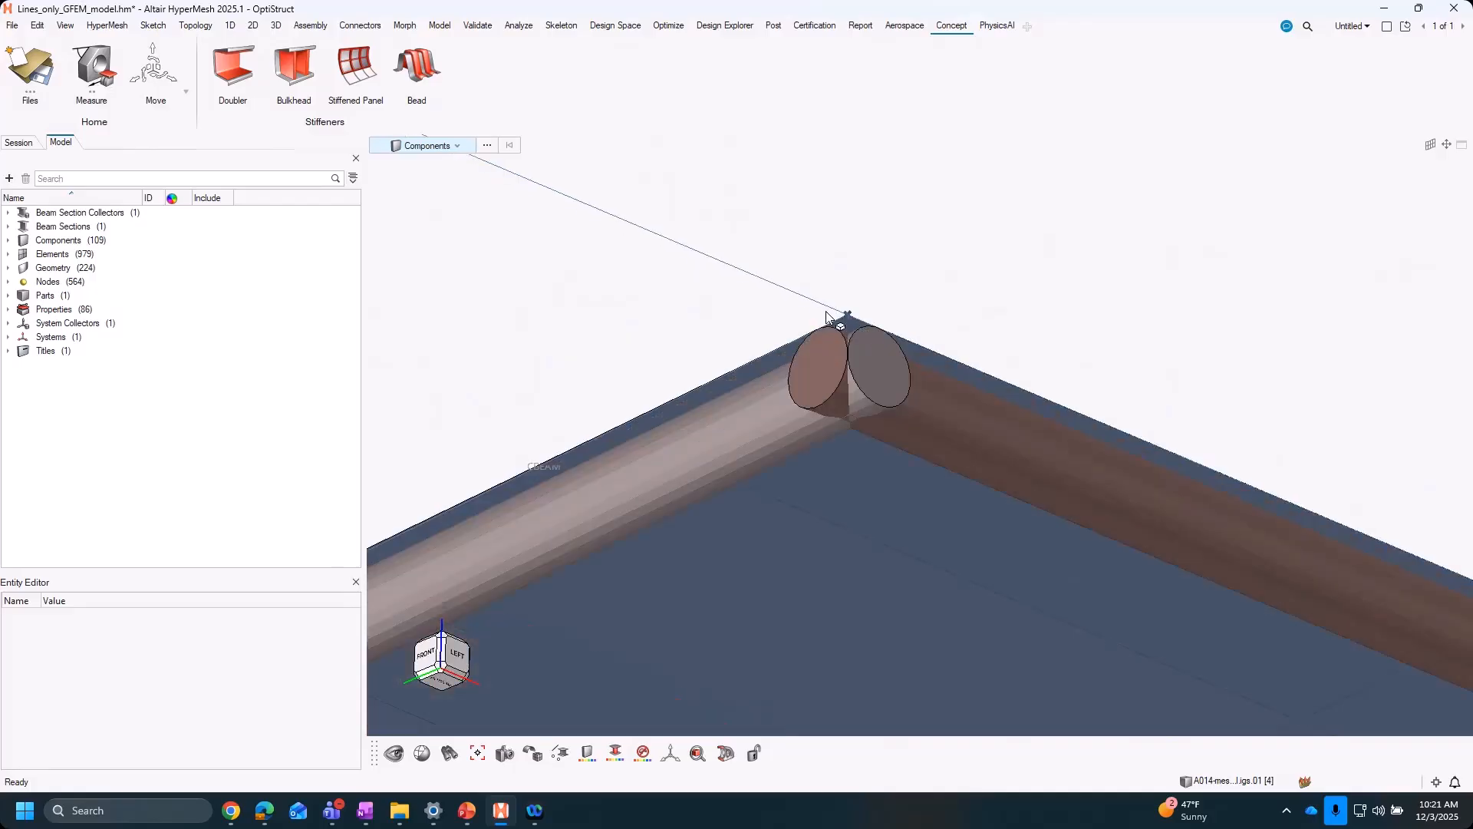
pyautogui.scroll(2, 812, 365)
pyautogui.moveTo(811, 366)
pyautogui.mouseDown(button='middle')
pyautogui.moveTo(832, 375)
pyautogui.moveTo(868, 345)
pyautogui.moveTo(837, 364)
pyautogui.mouseUp(button='middle')
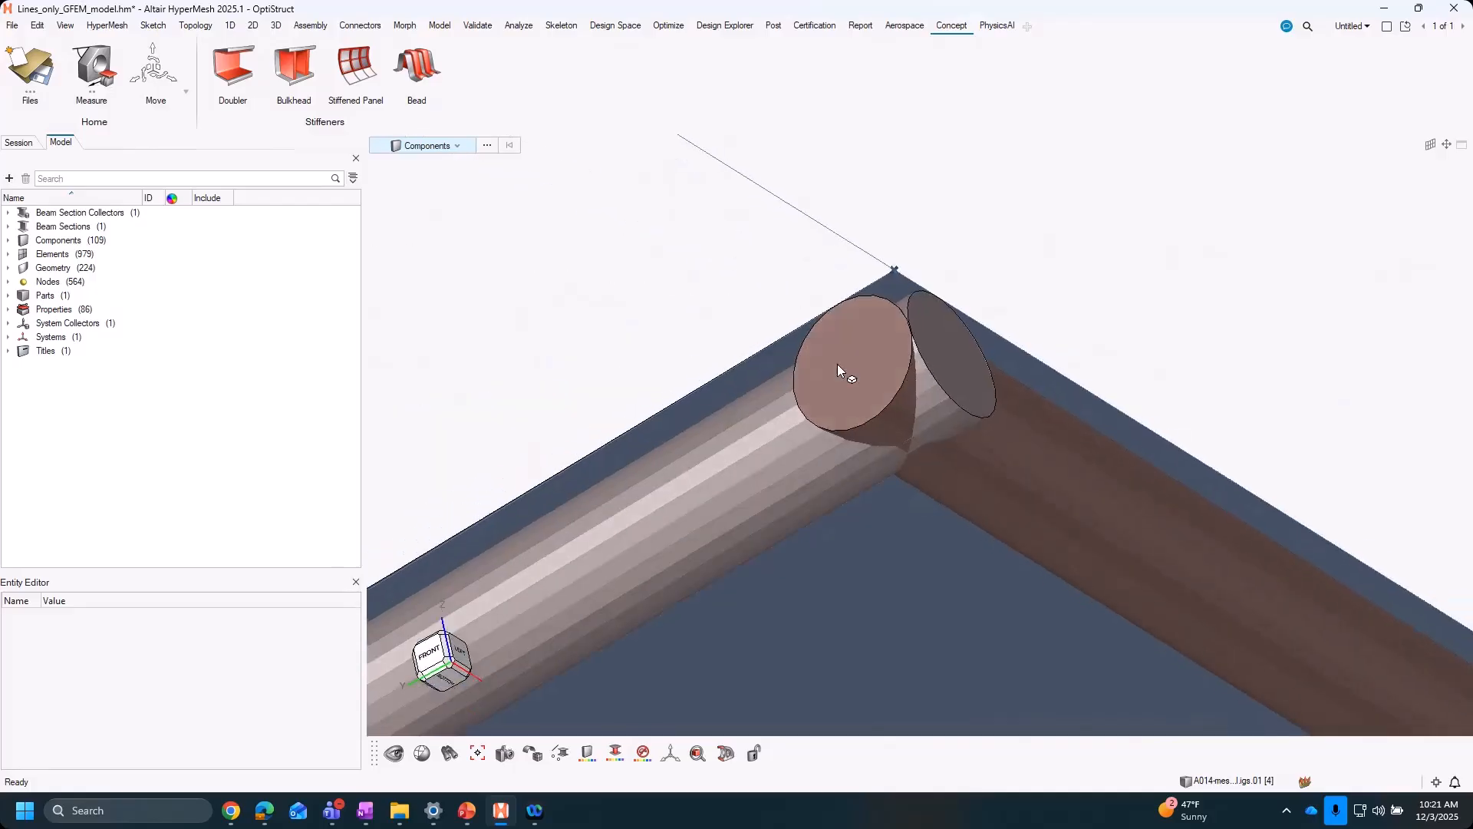
pyautogui.scroll(-3, 837, 364)
pyautogui.scroll(-3, 837, 364)
pyautogui.scroll(5, 921, 307)
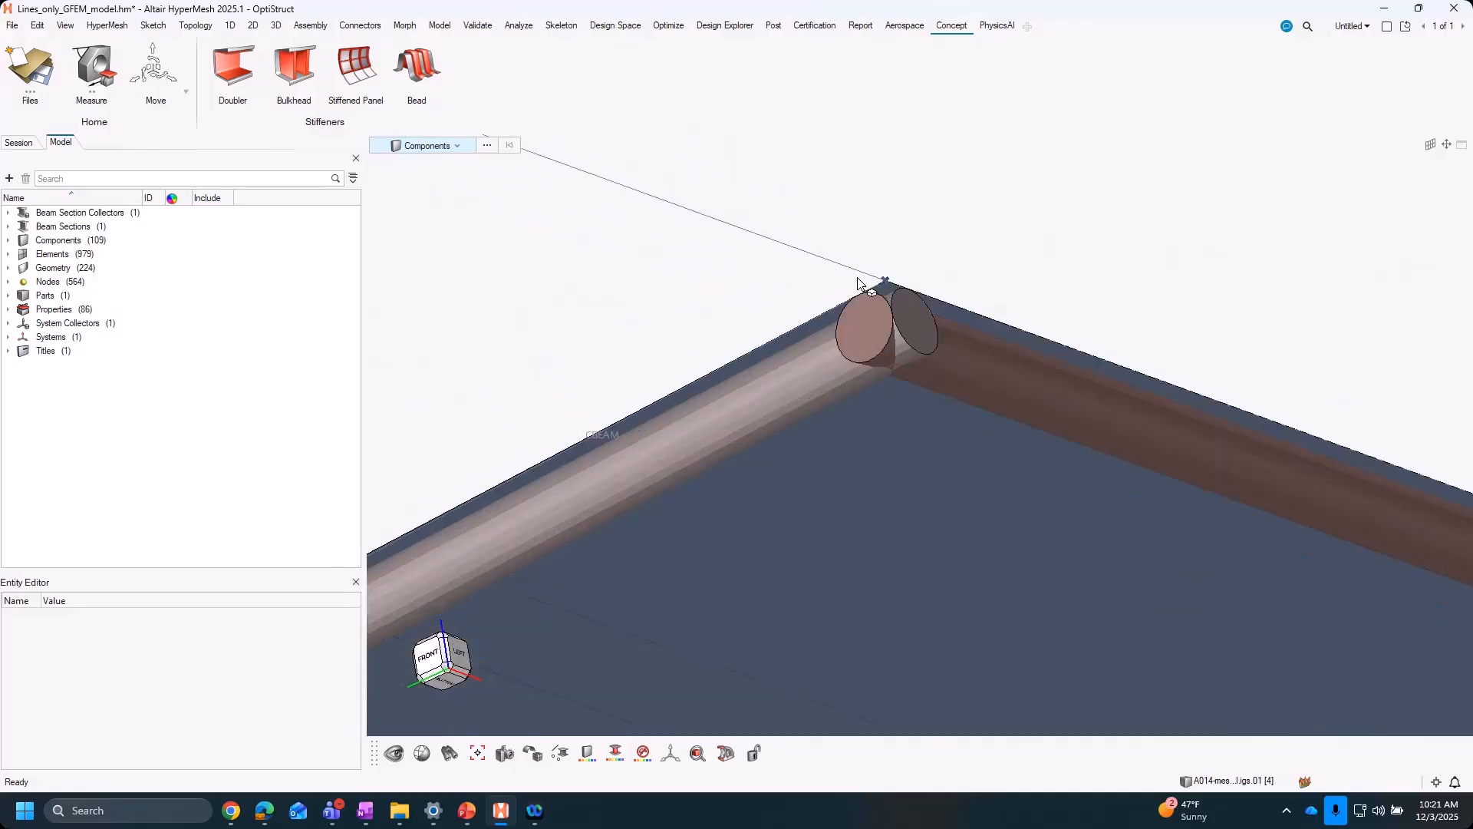
pyautogui.scroll(-3, 952, 310)
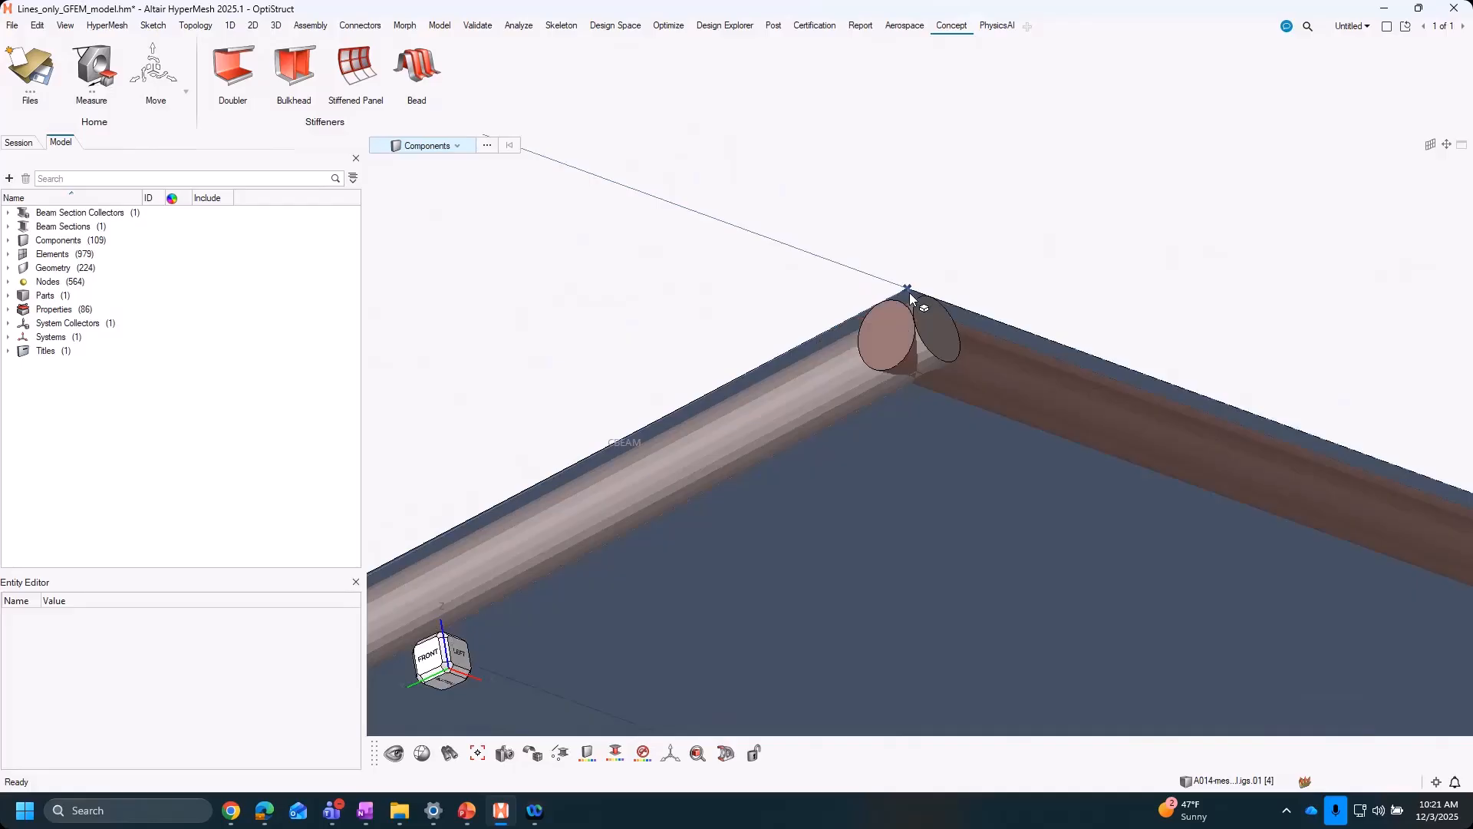
# Set the thickness T of all PSHELL properties to 10
pyautogui.click(8, 309)
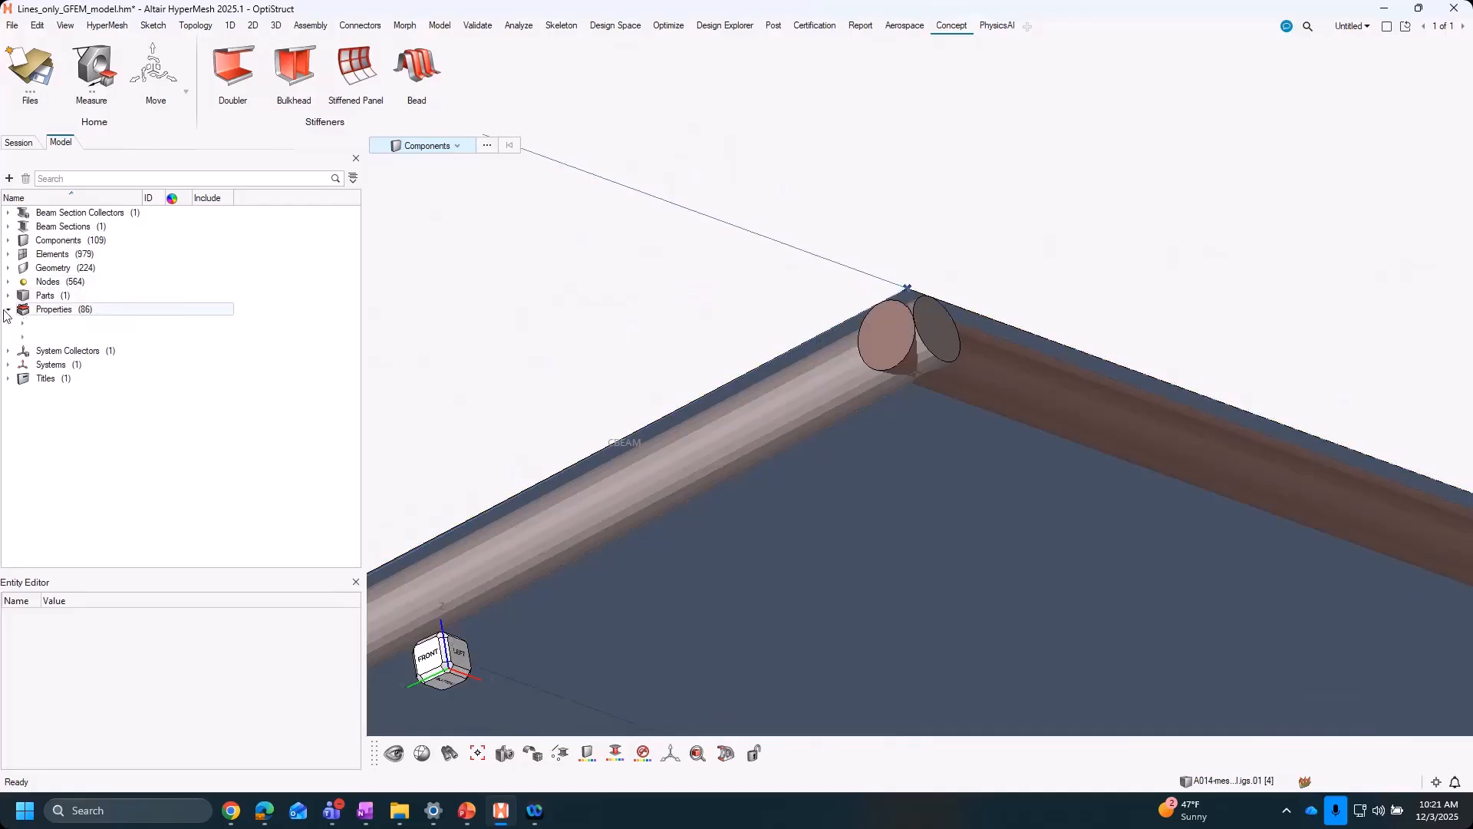
pyautogui.click(76, 337)
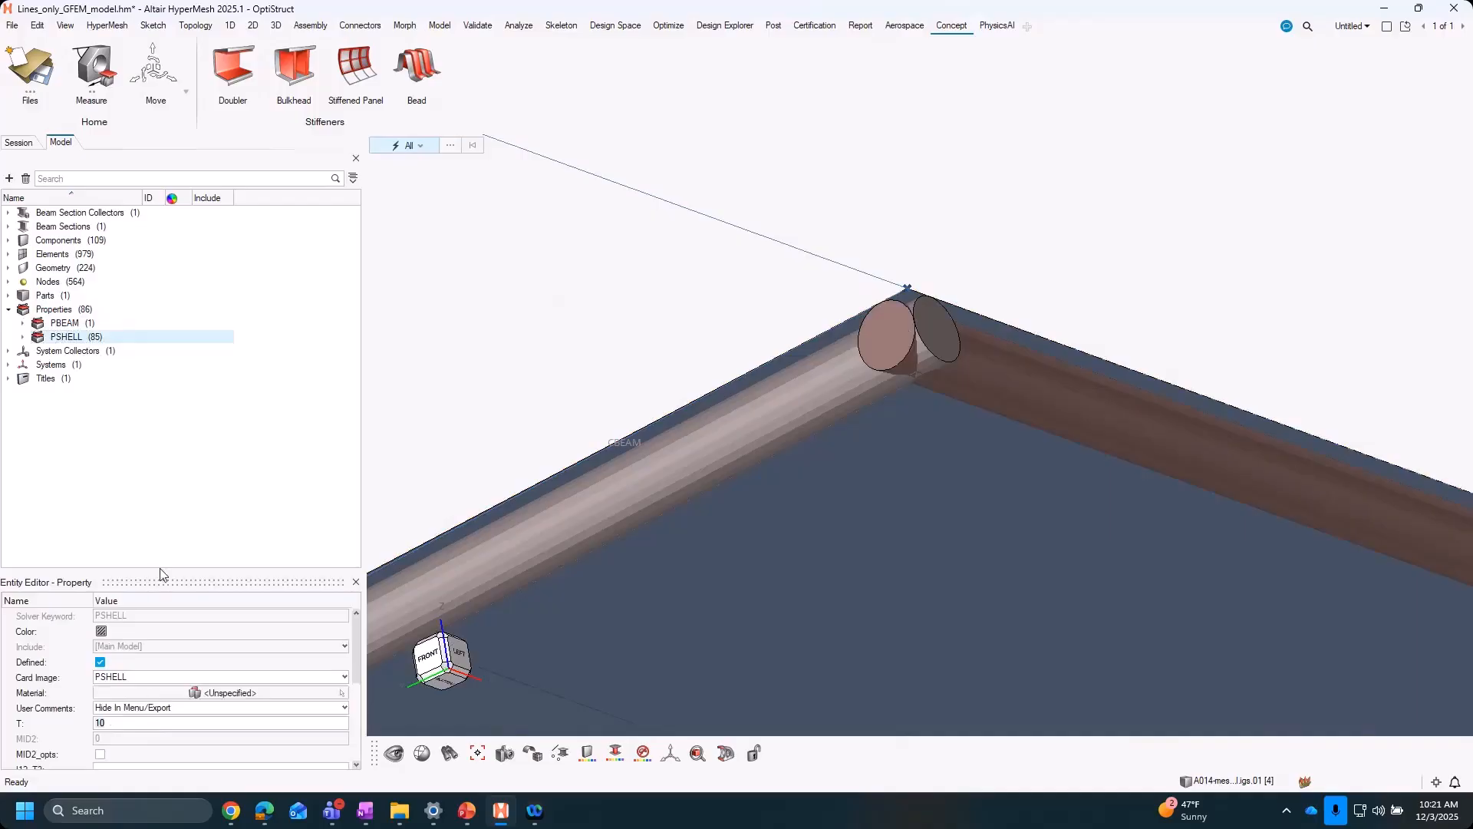
pyautogui.press('Return')
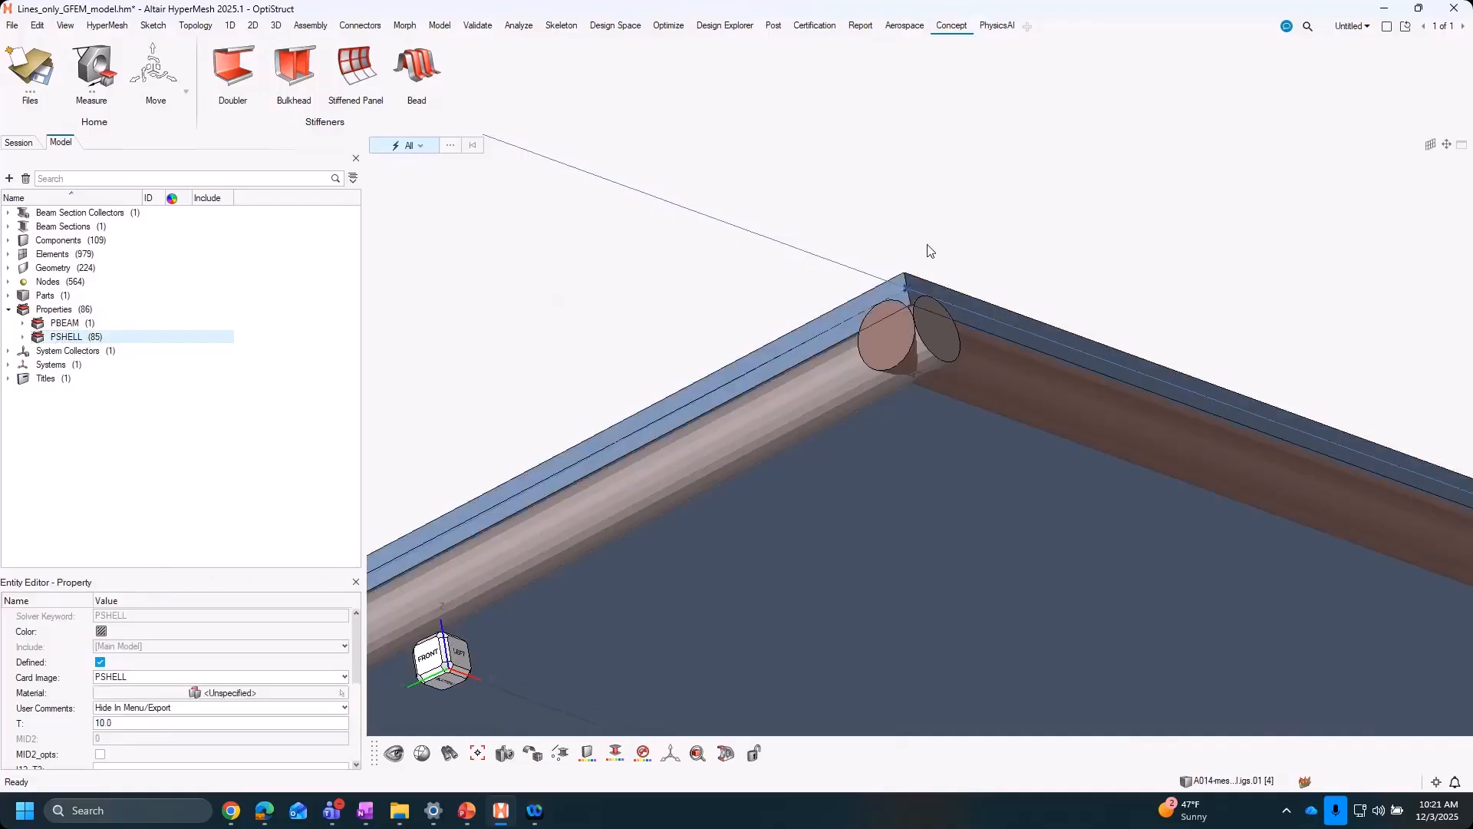
# Check how the stiffener rods sit against the thickened shells at the panel corners and along the curved edge
pyautogui.scroll(2, 802, 275)
pyautogui.moveTo(869, 356); pyautogui.dragTo(682, 370, button='middle')
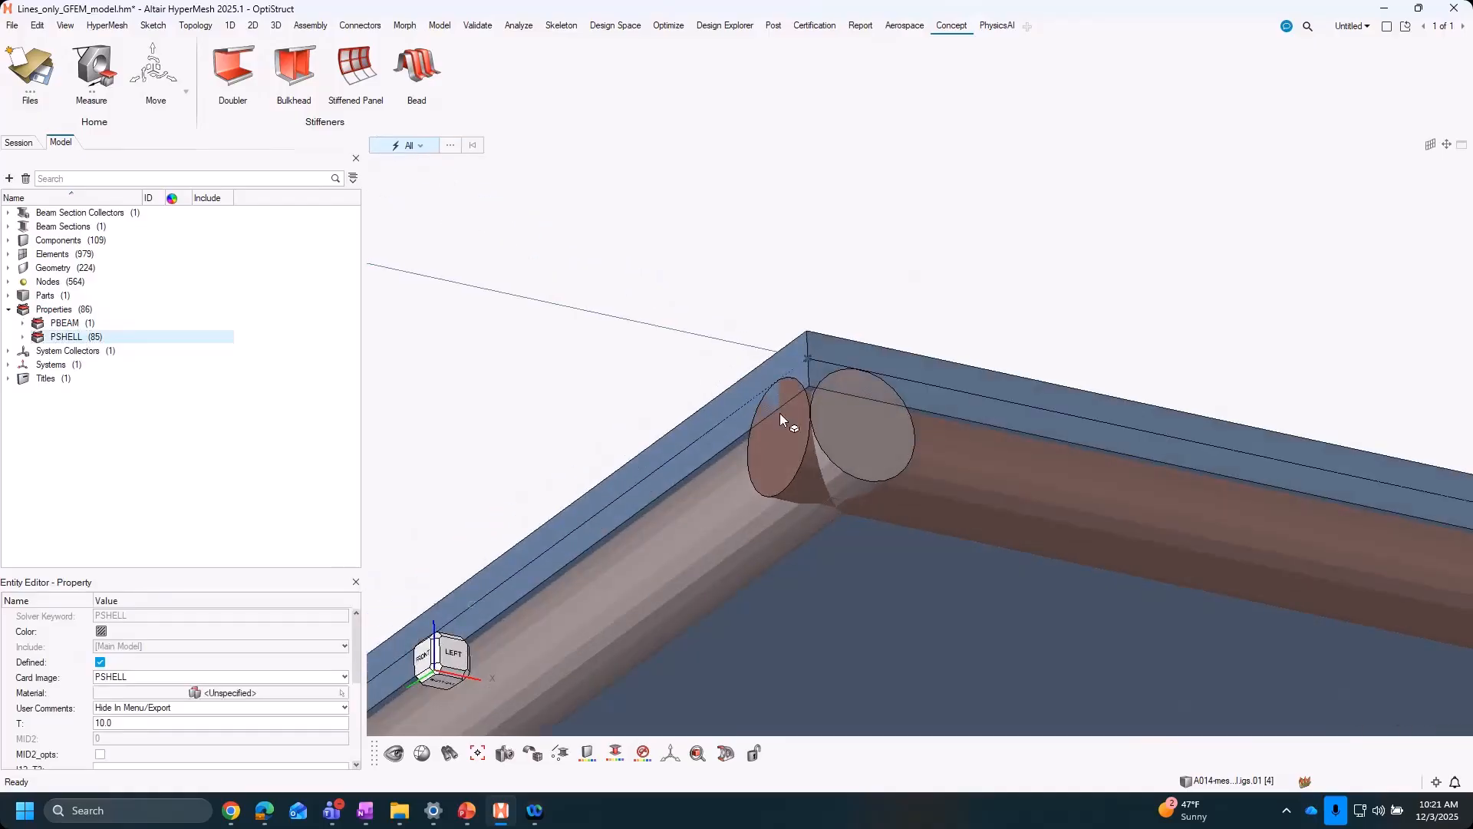
pyautogui.scroll(-4, 913, 460)
pyautogui.scroll(3, 597, 428)
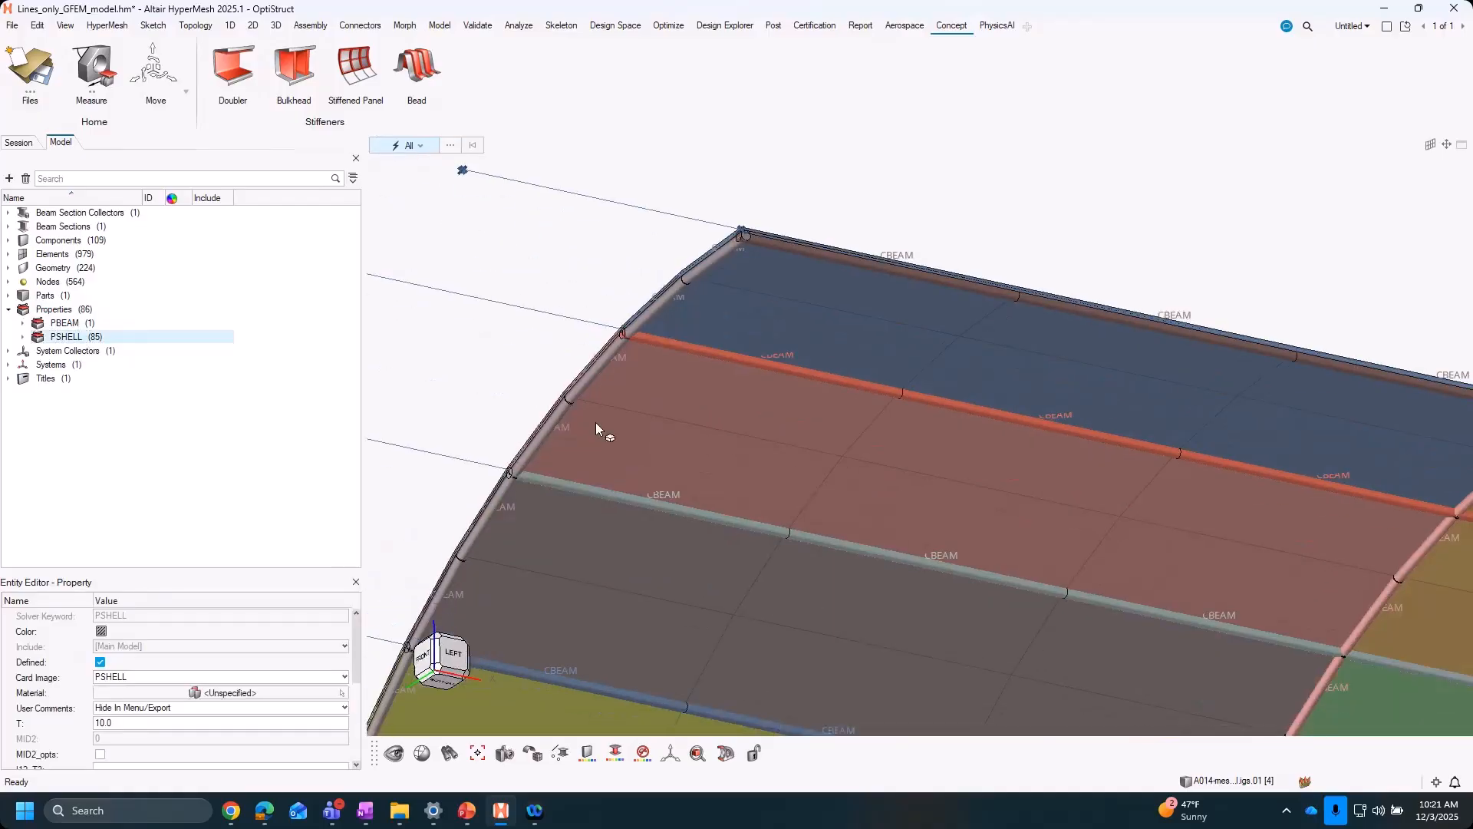
pyautogui.moveTo(870, 462); pyautogui.dragTo(1032, 227, button='right')
pyautogui.scroll(6, 591, 338)
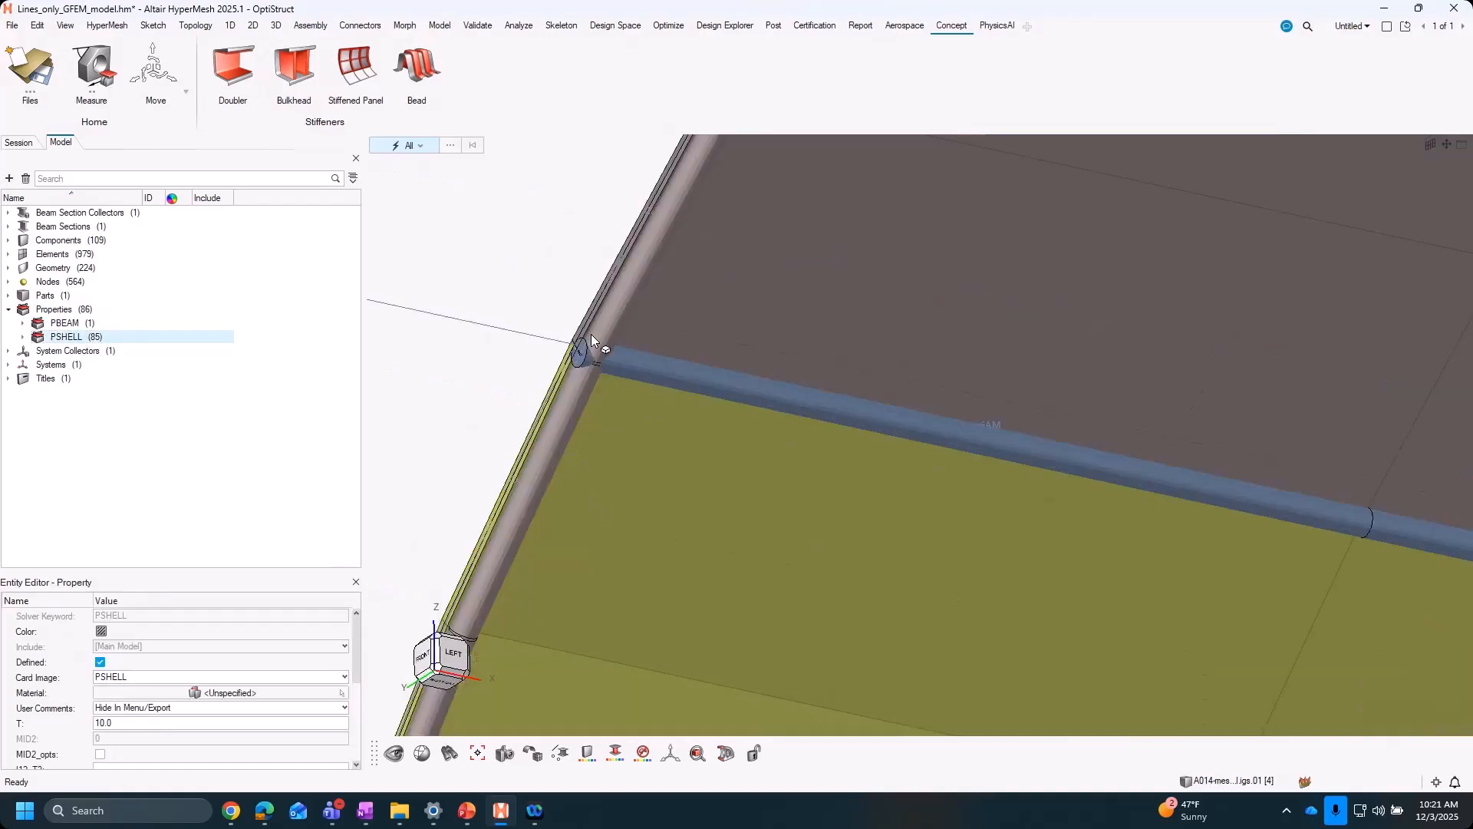
pyautogui.moveTo(628, 349); pyautogui.dragTo(665, 323, button='middle')
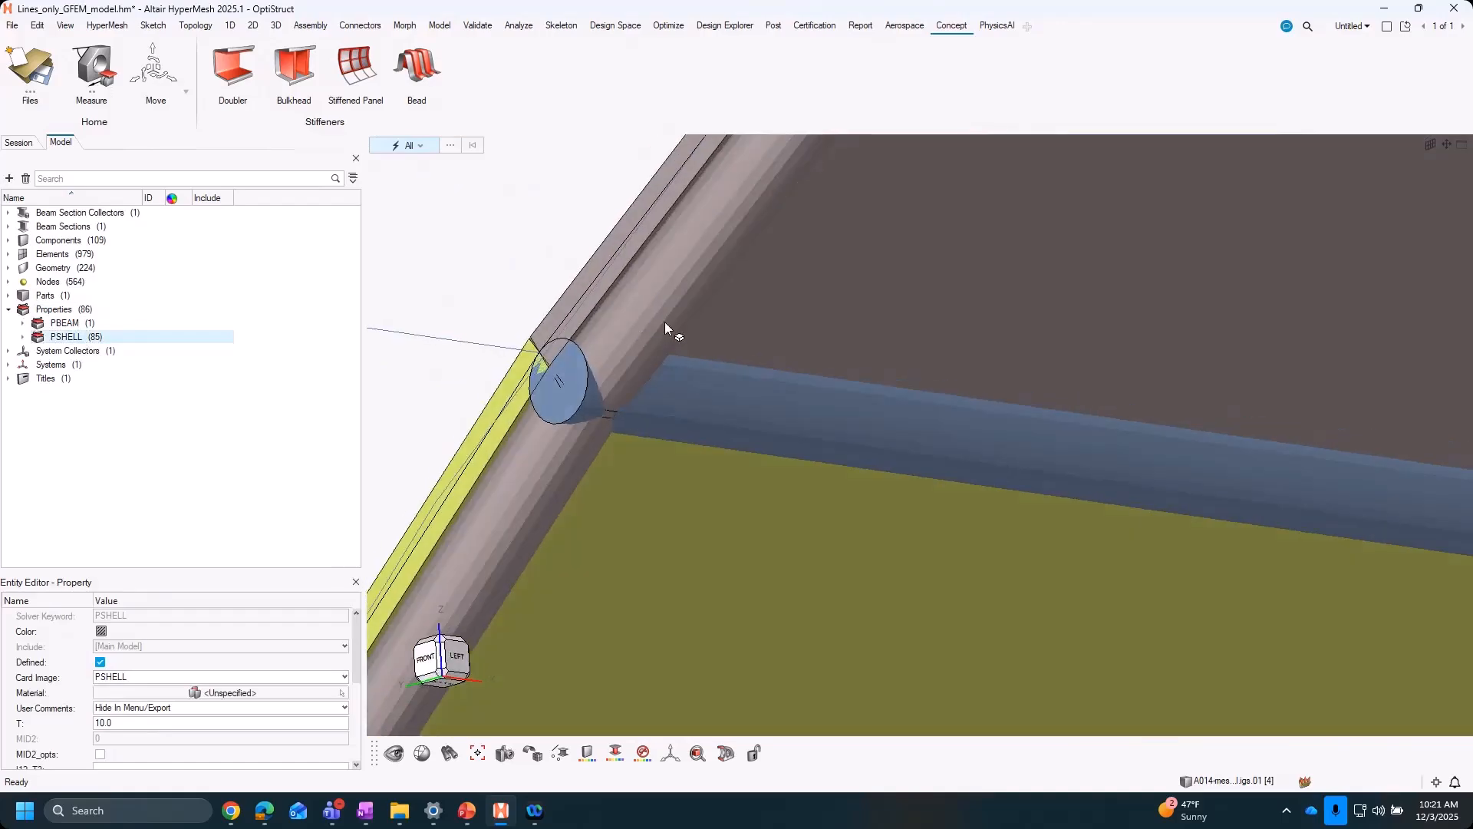
pyautogui.scroll(-6, 702, 292)
pyautogui.moveTo(773, 306); pyautogui.dragTo(510, 721, button='right')
pyautogui.moveTo(1013, 445)
pyautogui.mouseDown(button='right')
pyautogui.moveTo(951, 526)
pyautogui.moveTo(714, 721)
pyautogui.mouseUp(button='right')
pyautogui.moveTo(1029, 353); pyautogui.dragTo(775, 468, button='right')
pyautogui.scroll(5, 865, 342)
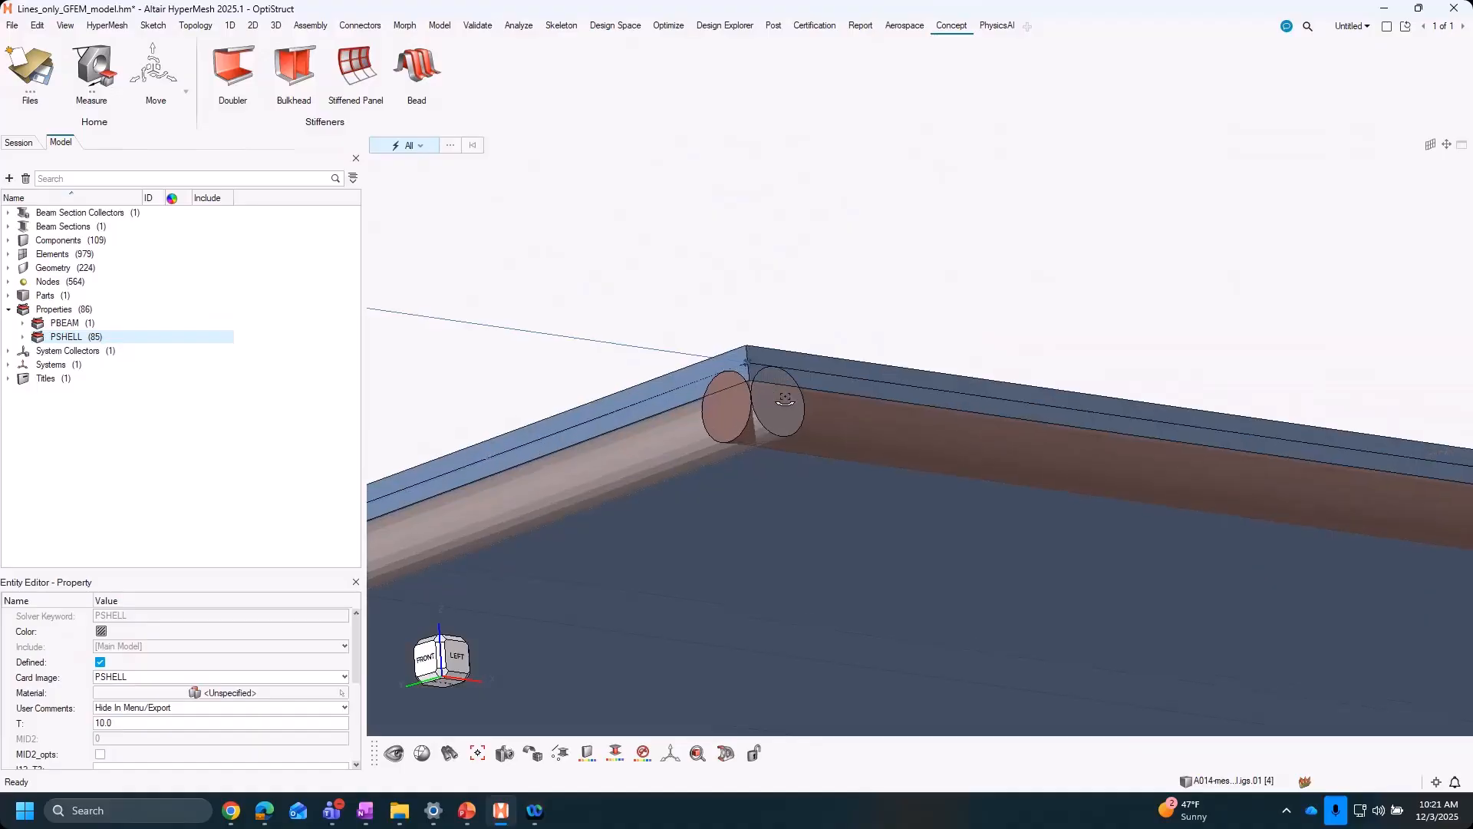
# Start the Offset operation for editing 1D beams
pyautogui.moveTo(742, 361)
pyautogui.mouseDown(button='middle')
pyautogui.moveTo(818, 358)
pyautogui.moveTo(771, 353)
pyautogui.moveTo(758, 382)
pyautogui.mouseUp(button='middle')
pyautogui.scroll(-4, 698, 448)
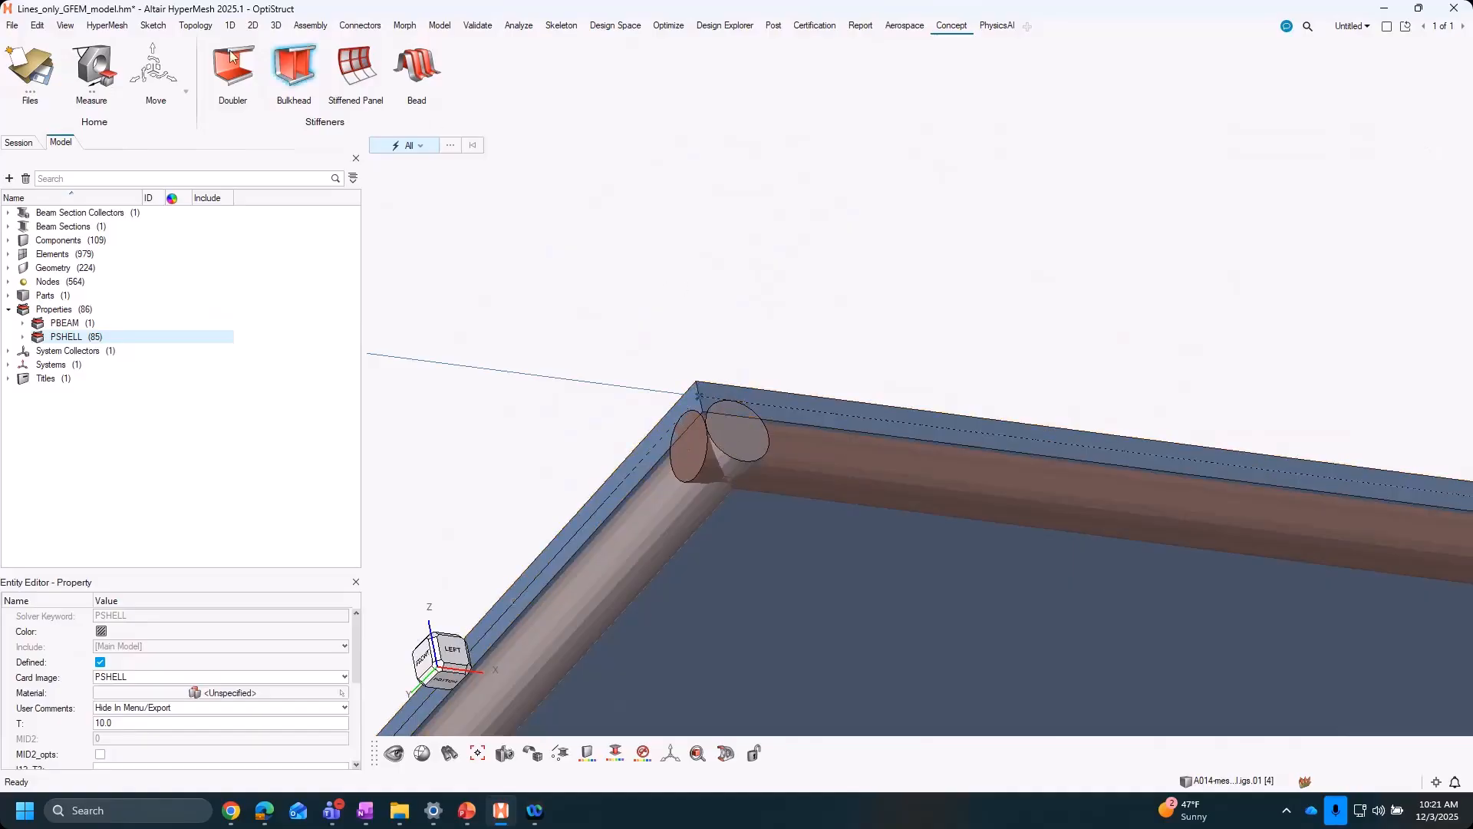
pyautogui.click(229, 25)
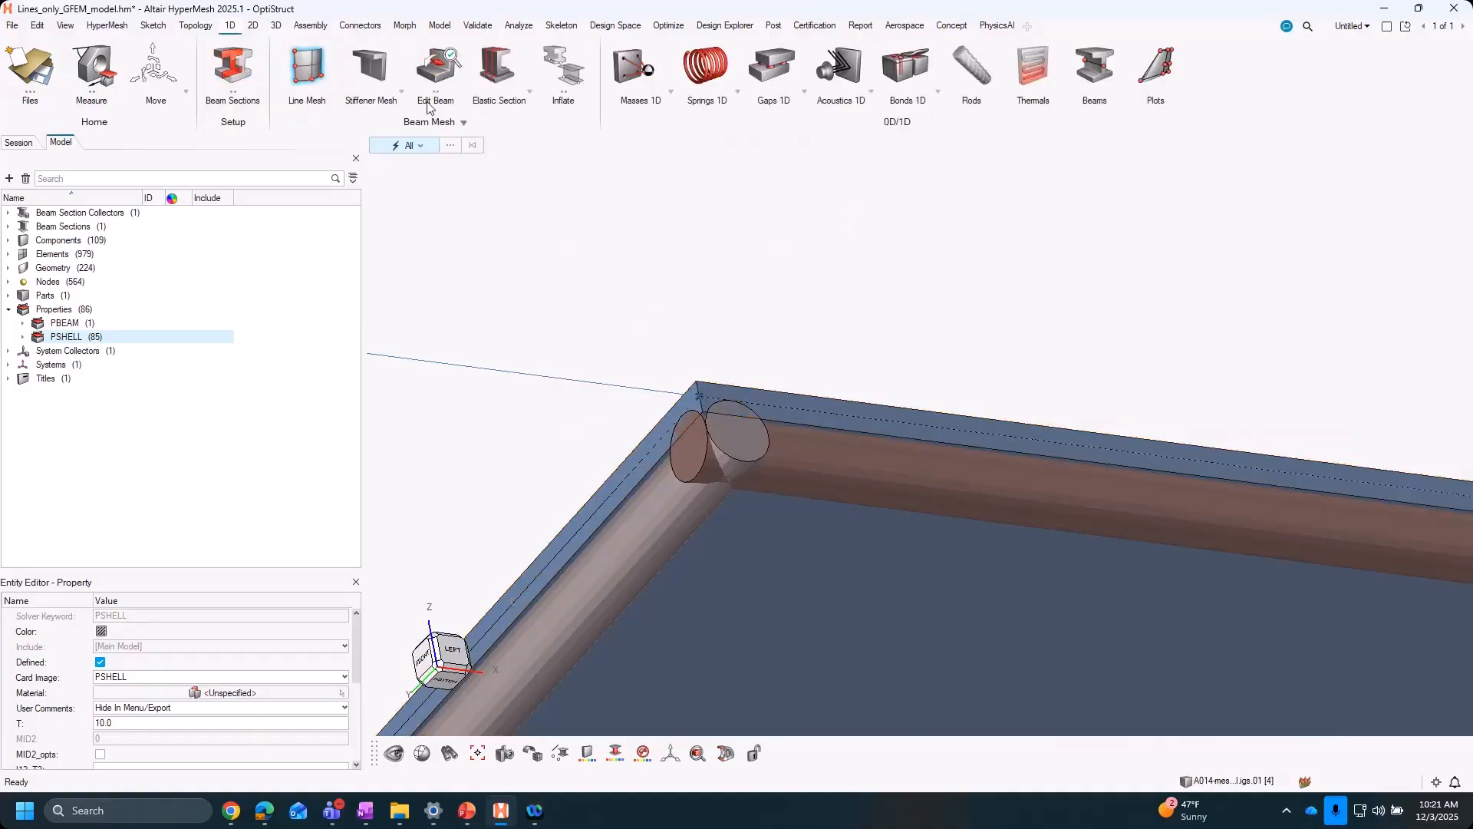
pyautogui.click(443, 79)
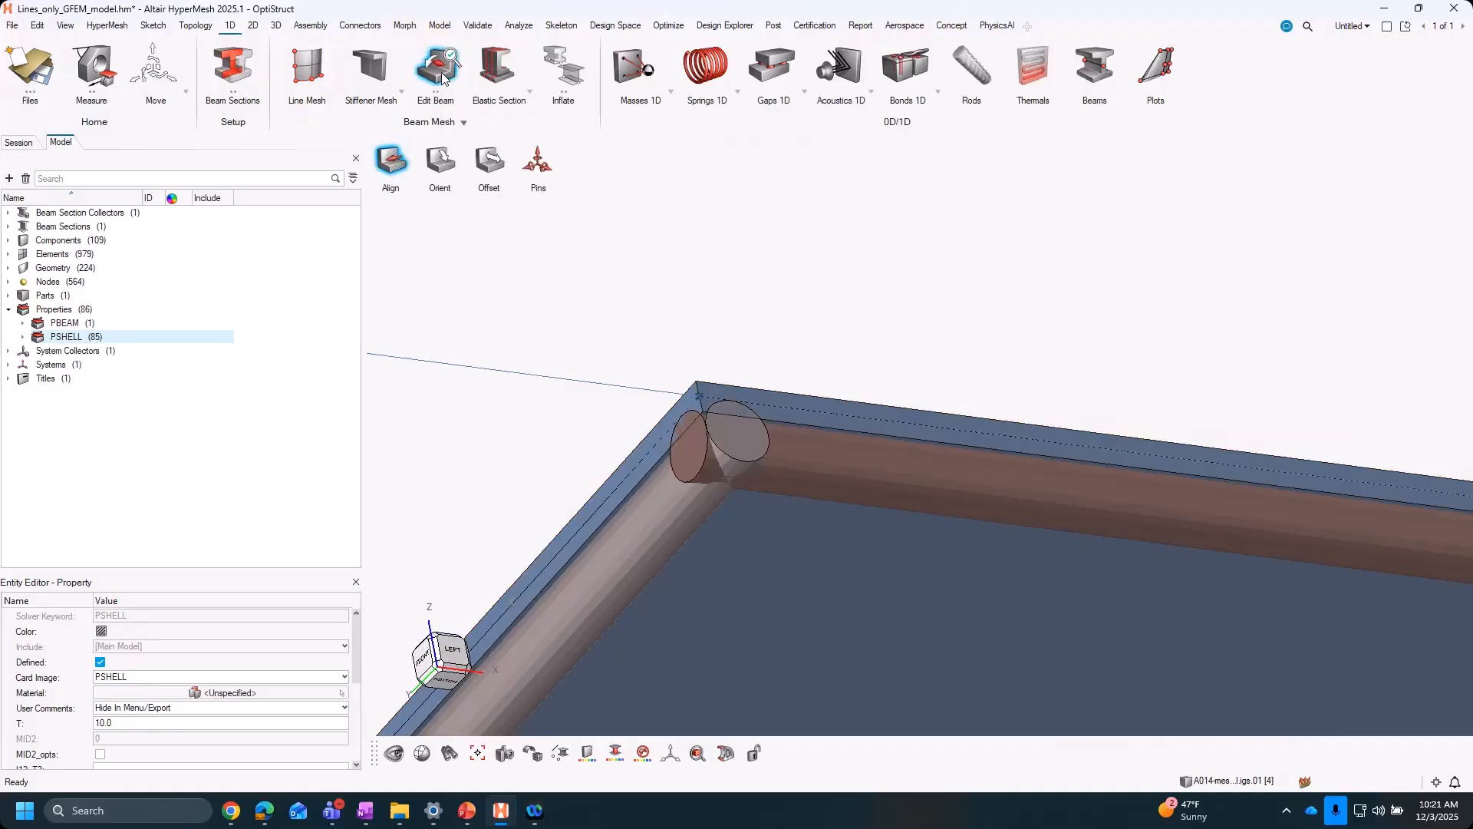
pyautogui.click(491, 164)
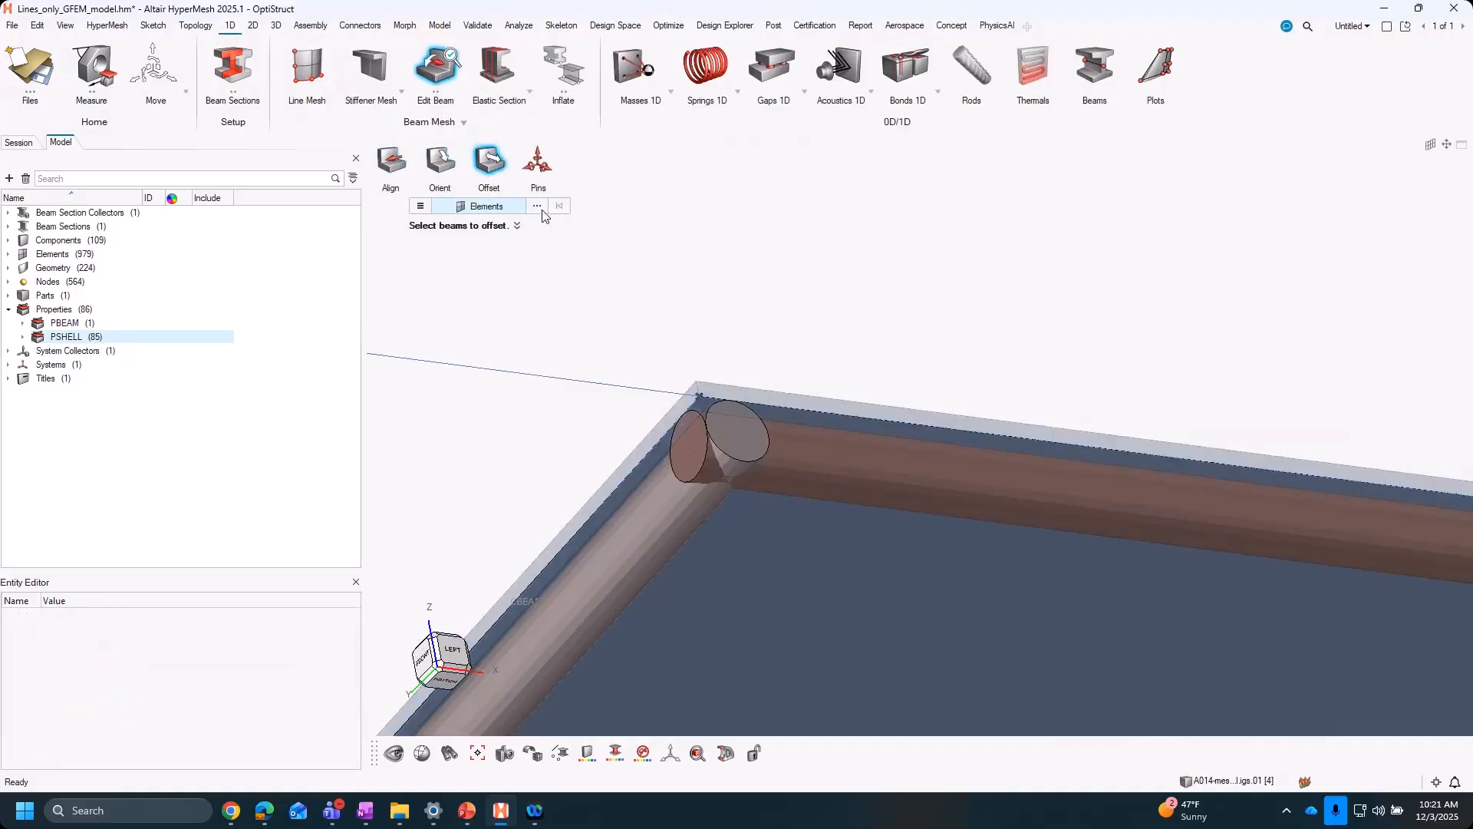
pyautogui.click(538, 207)
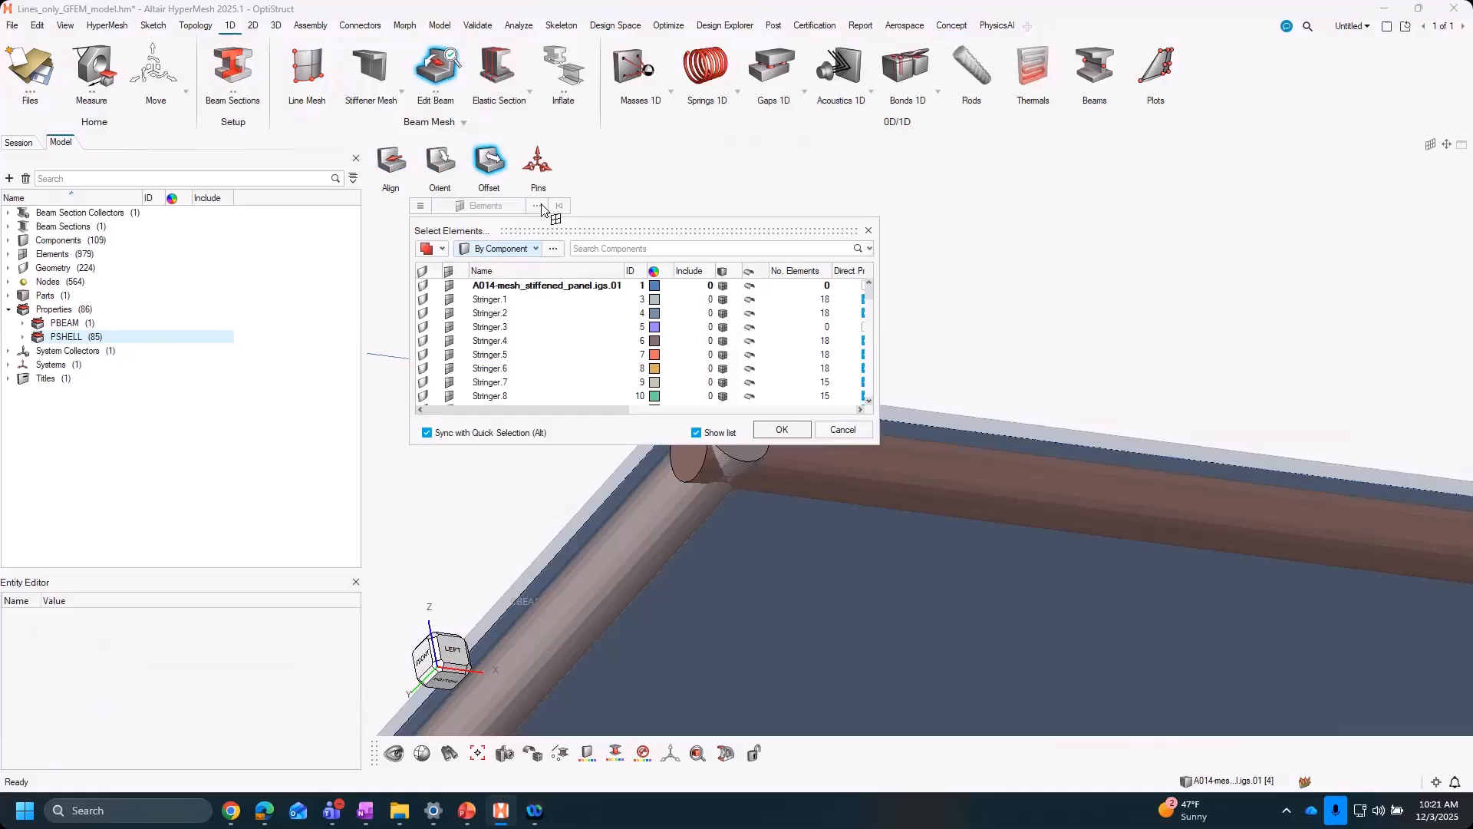
pyautogui.click(504, 249)
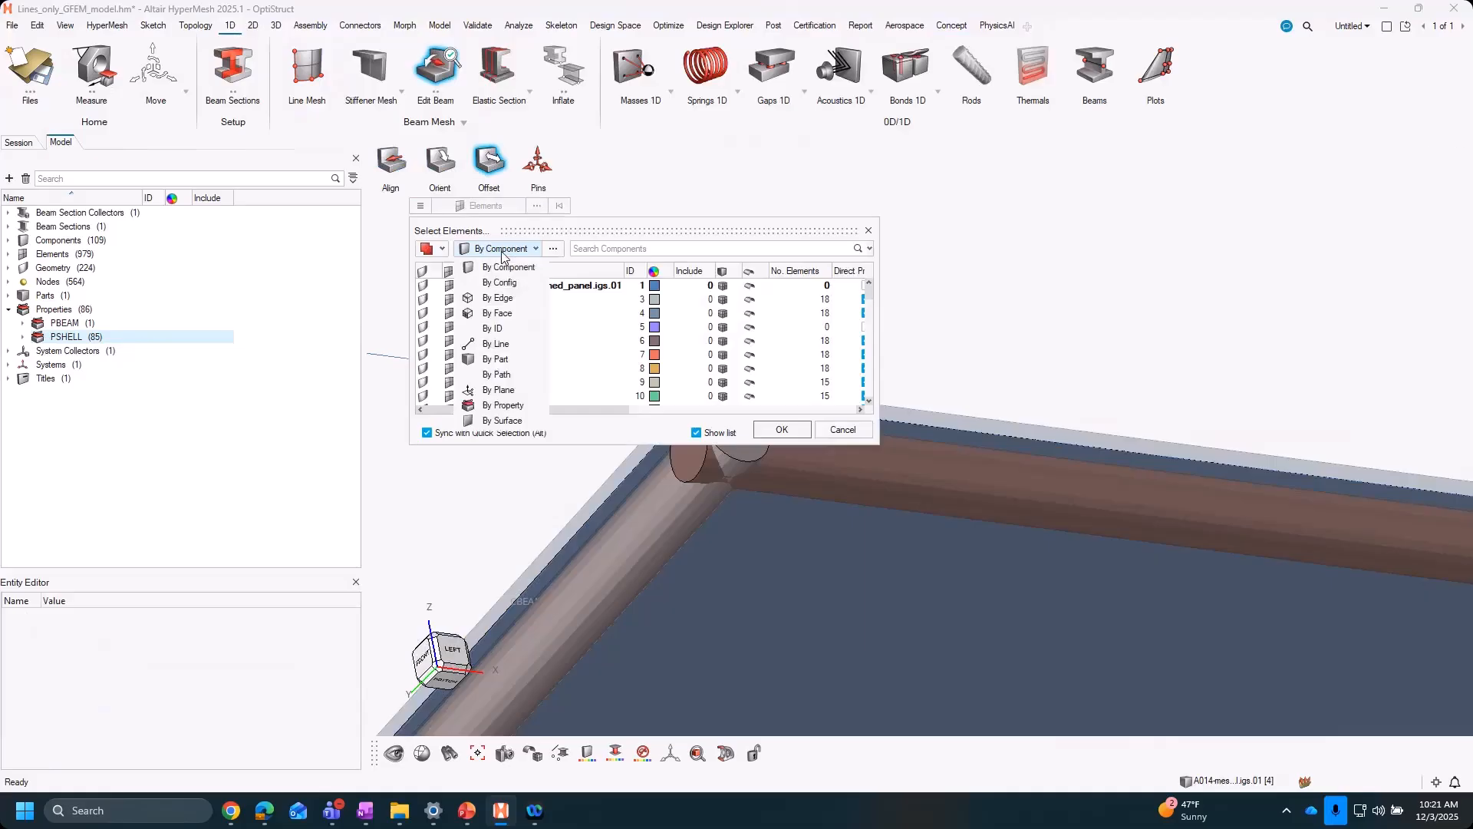
pyautogui.click(843, 430)
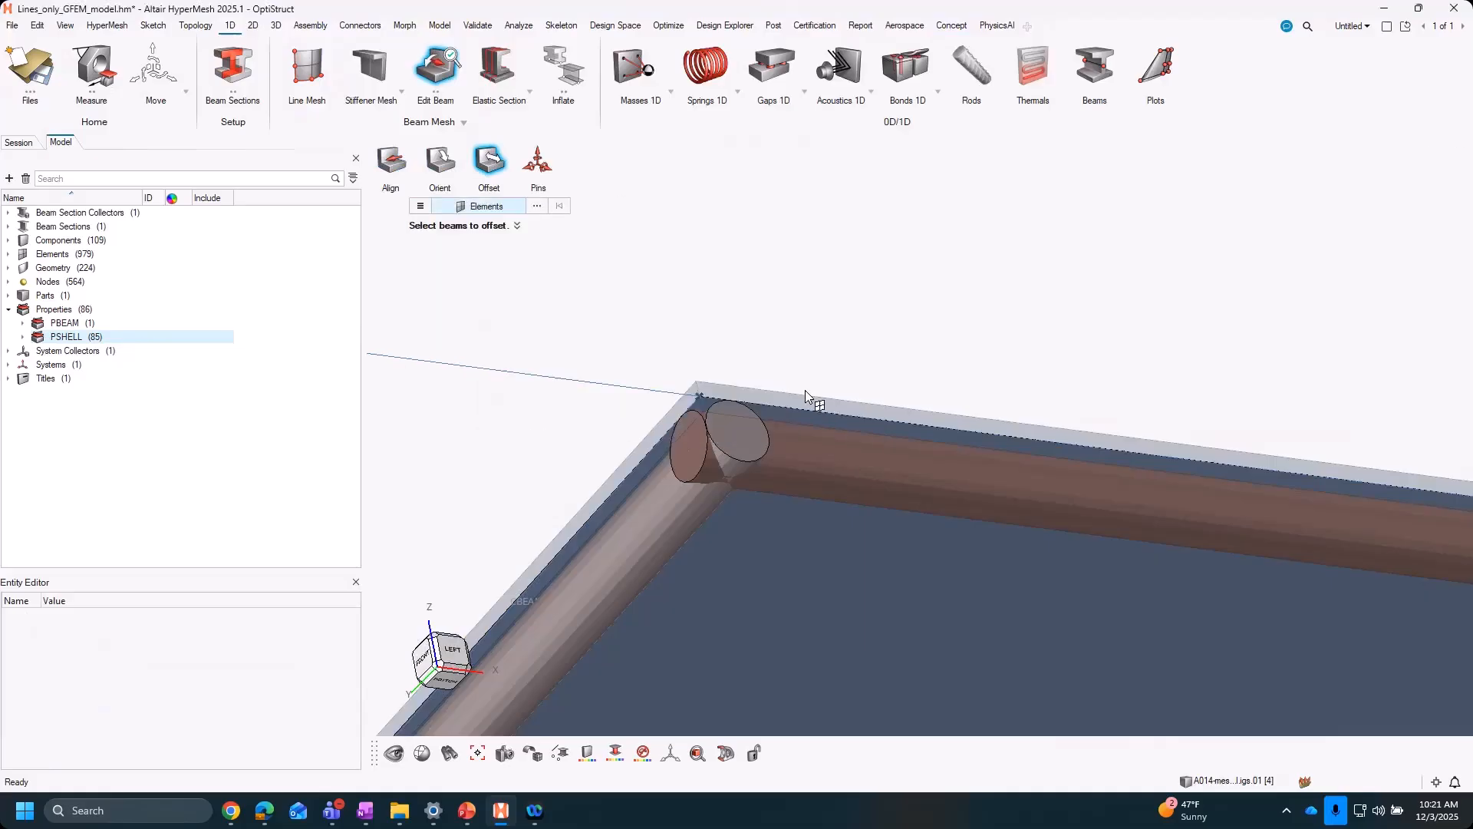
# Select all displayed CBEAM elements by configuration as the beams to offset
pyautogui.click(537, 207)
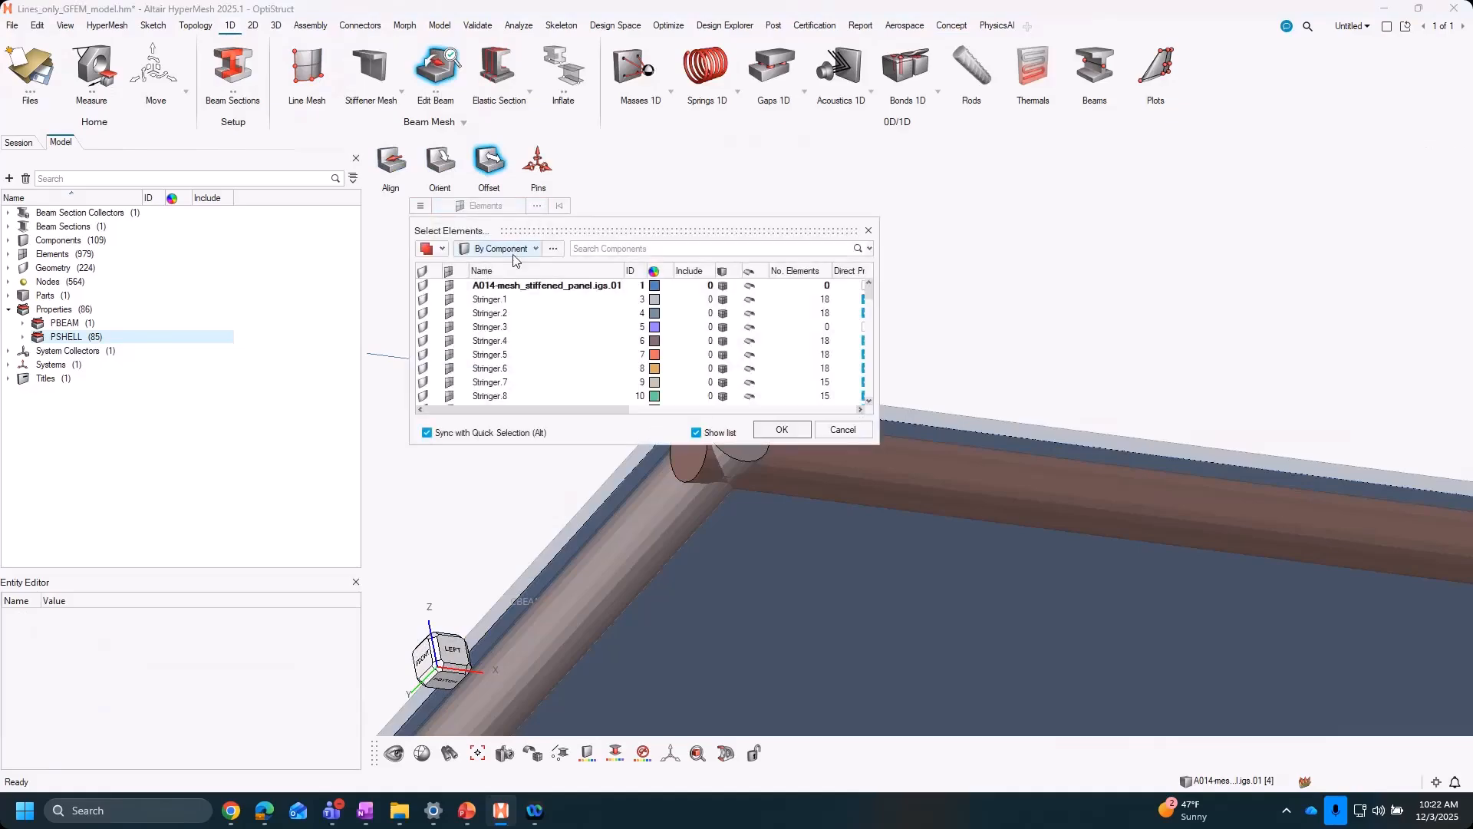
pyautogui.click(506, 250)
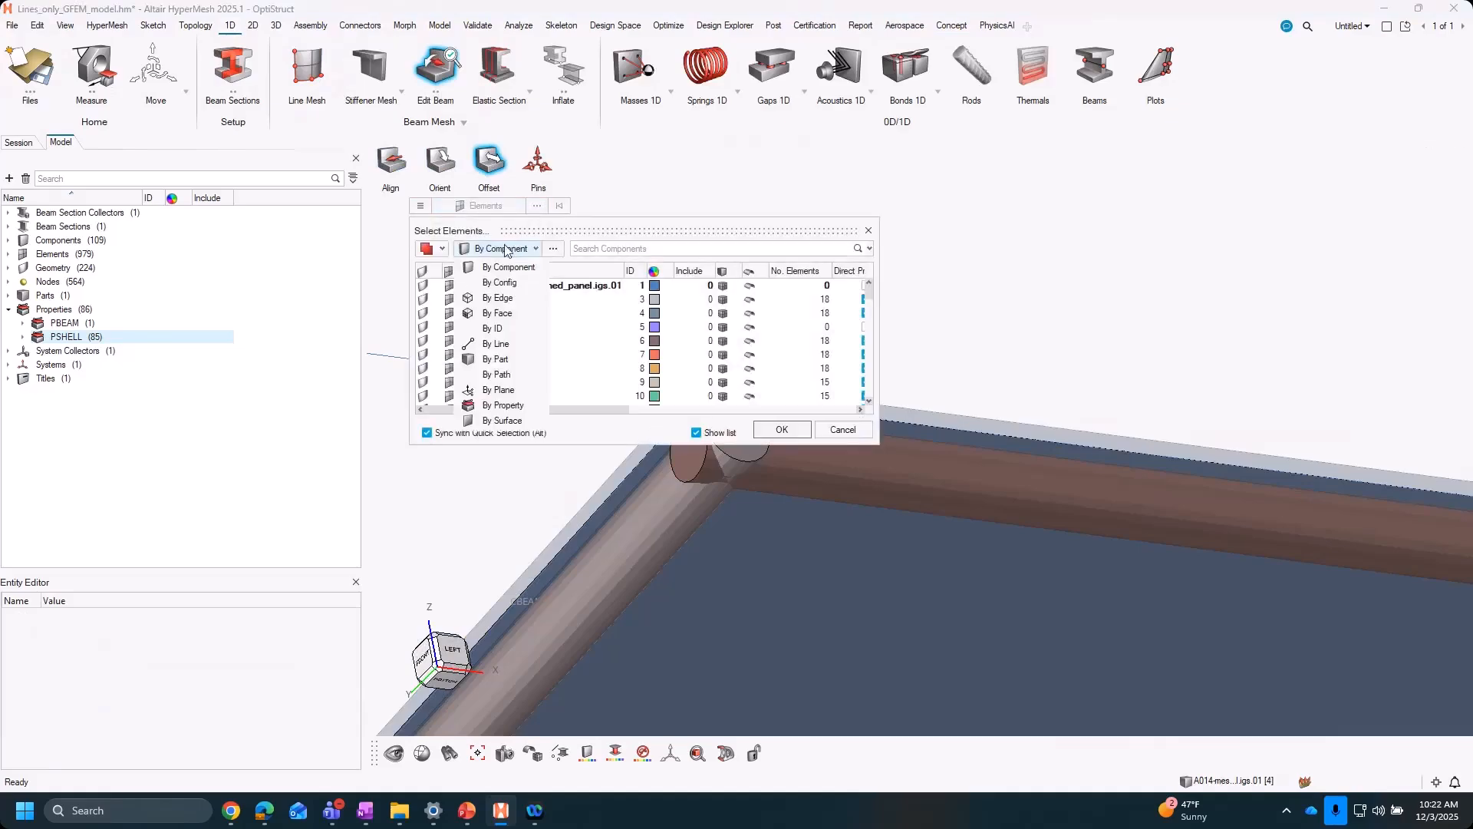
pyautogui.click(514, 286)
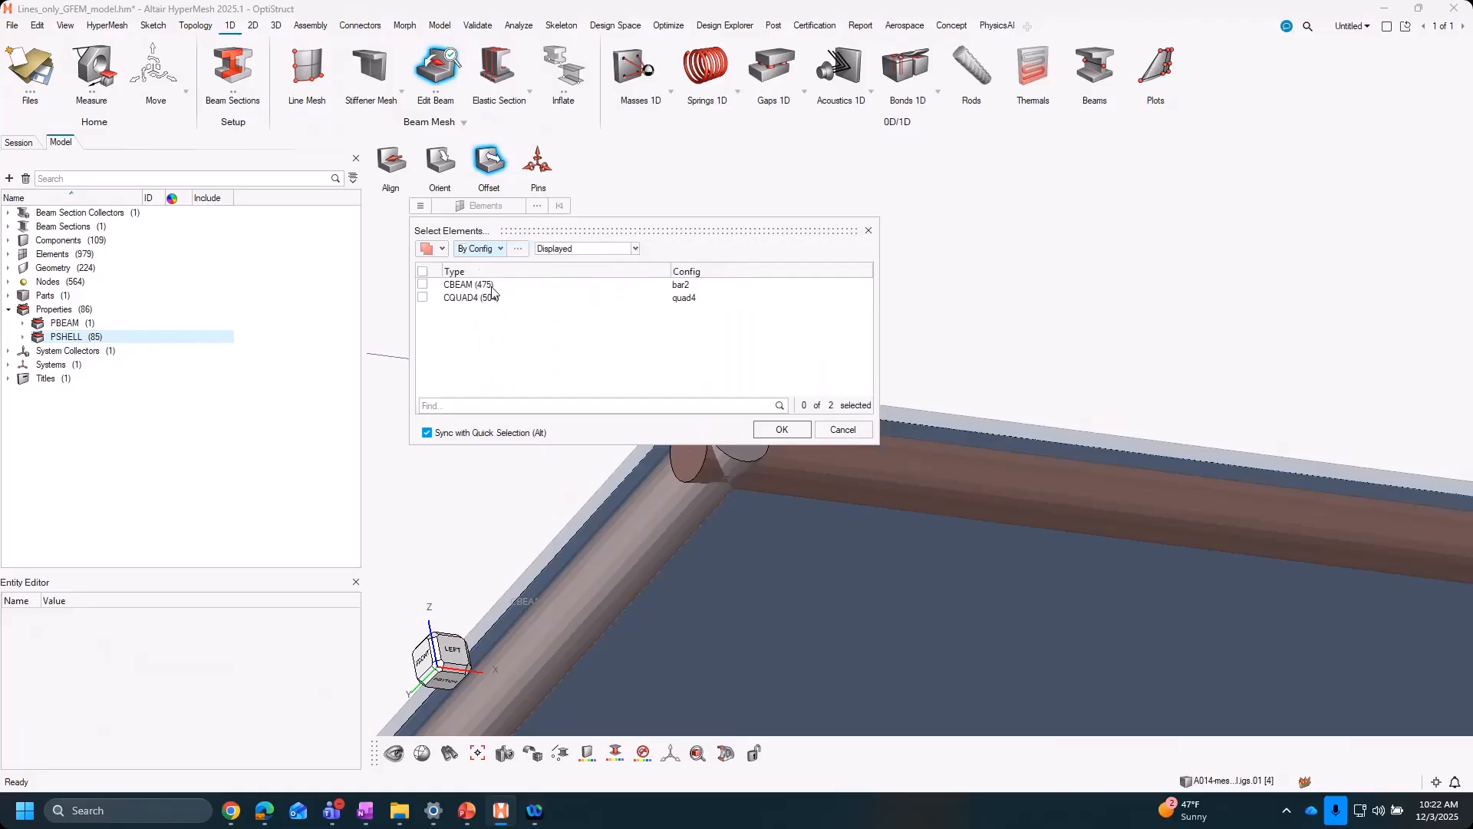
pyautogui.click(471, 286)
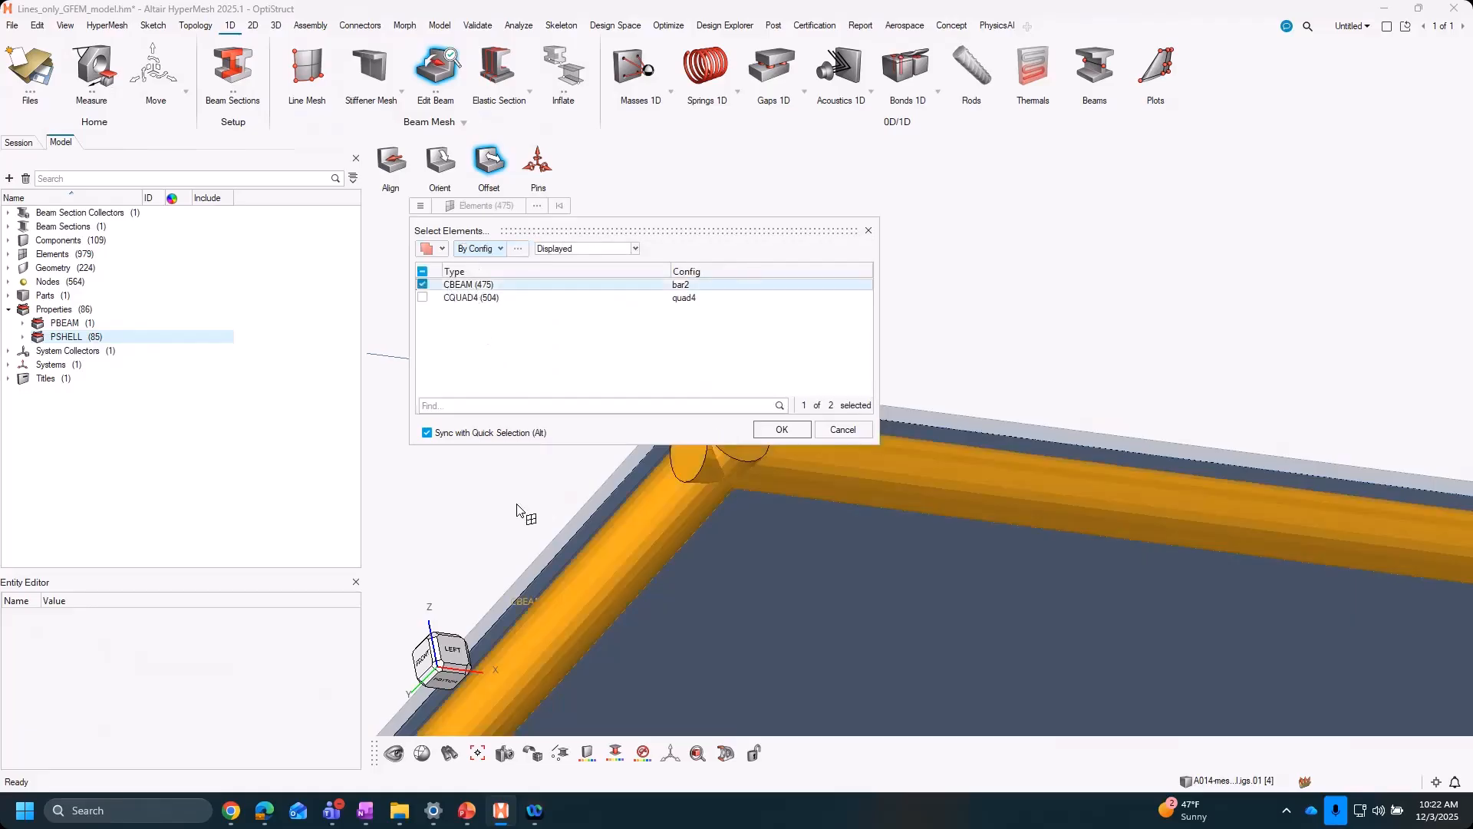
pyautogui.click(782, 430)
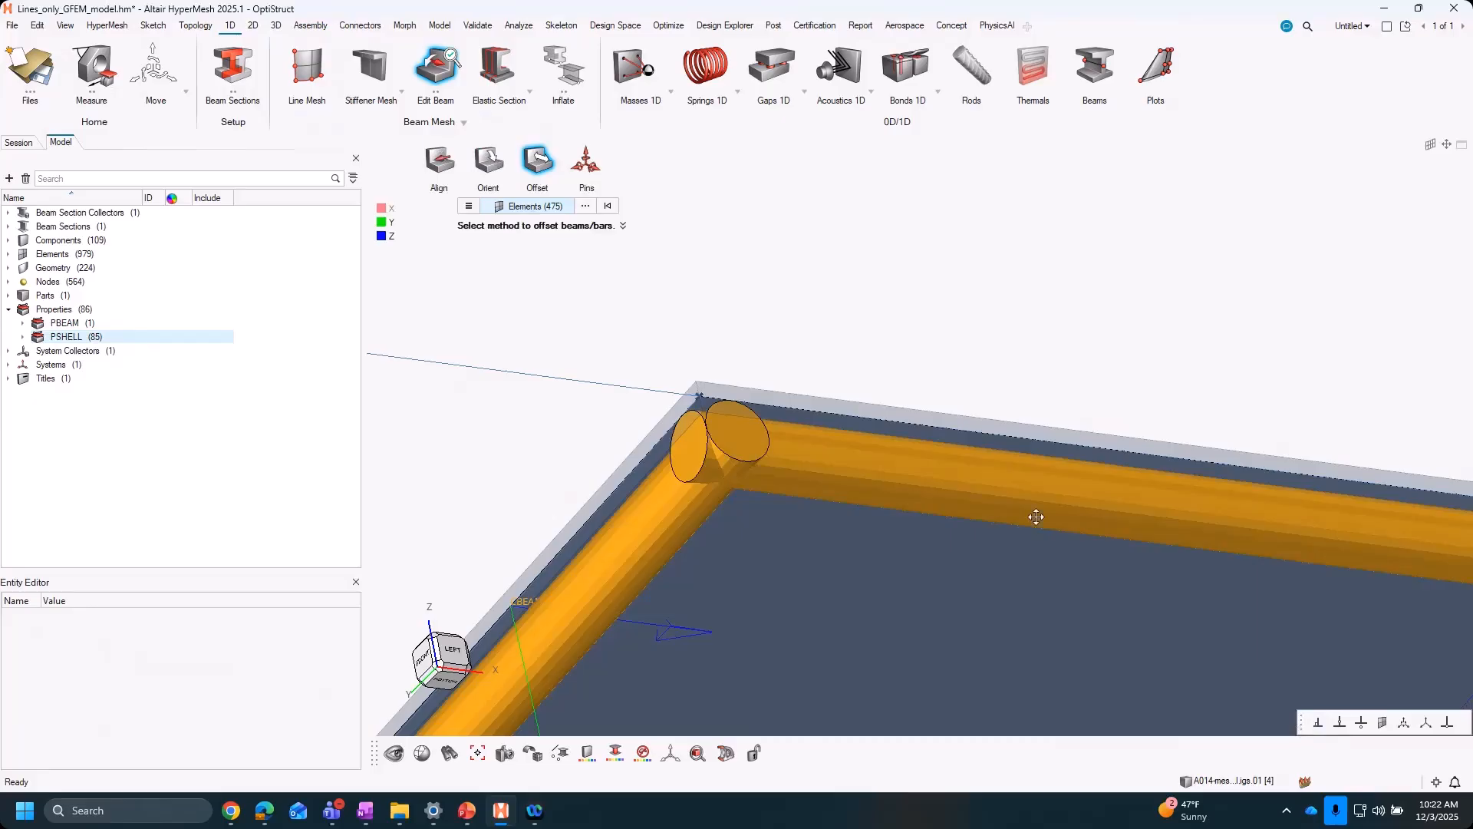
# Offset the selected beams with the t-connection method using its first quadrant placement, check them at the corner, and leave the tool
pyautogui.moveTo(1302, 722); pyautogui.dragTo(830, 215)
pyautogui.scroll(1, 806, 388)
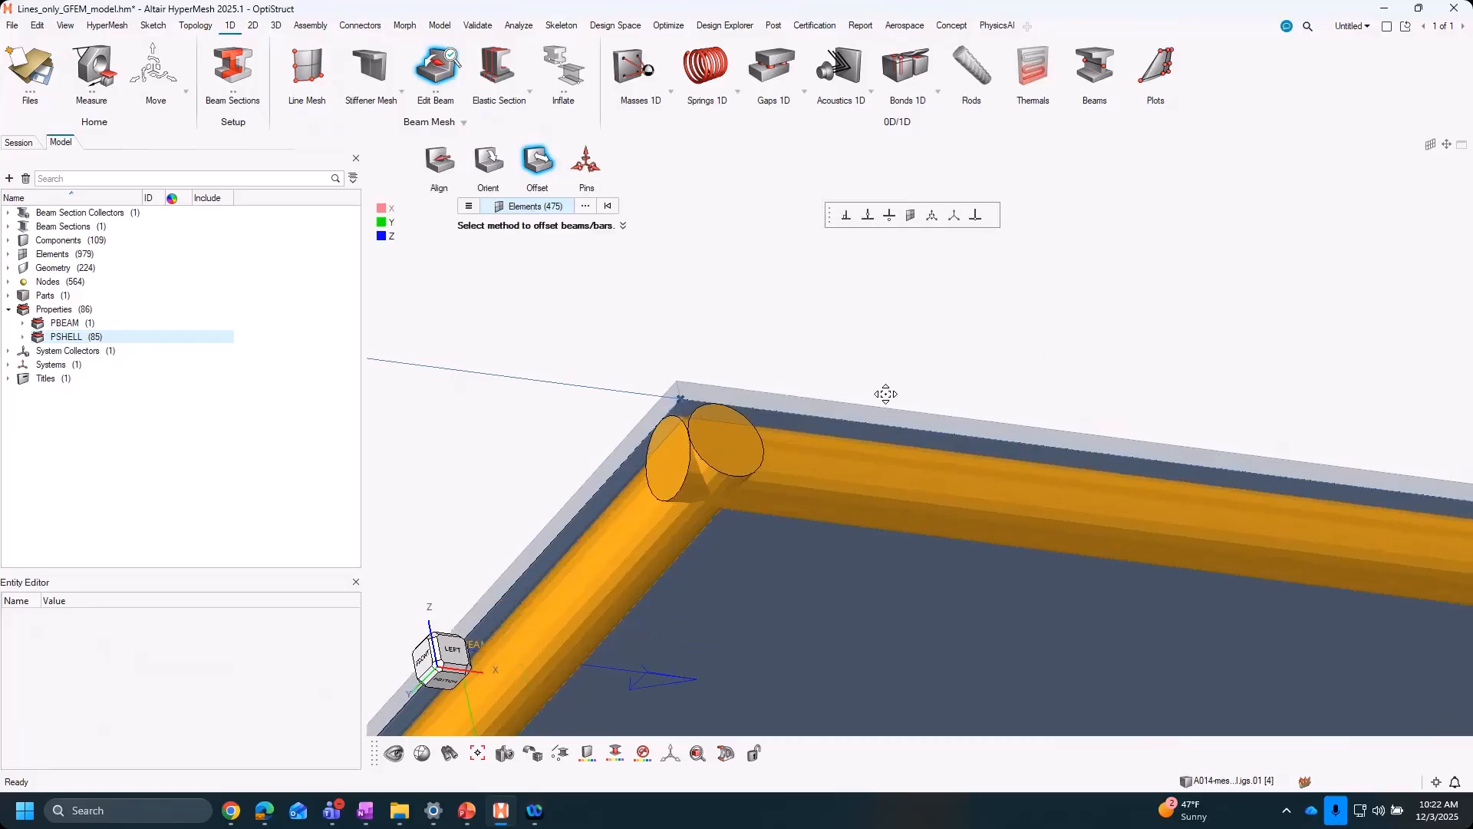
pyautogui.scroll(2, 885, 393)
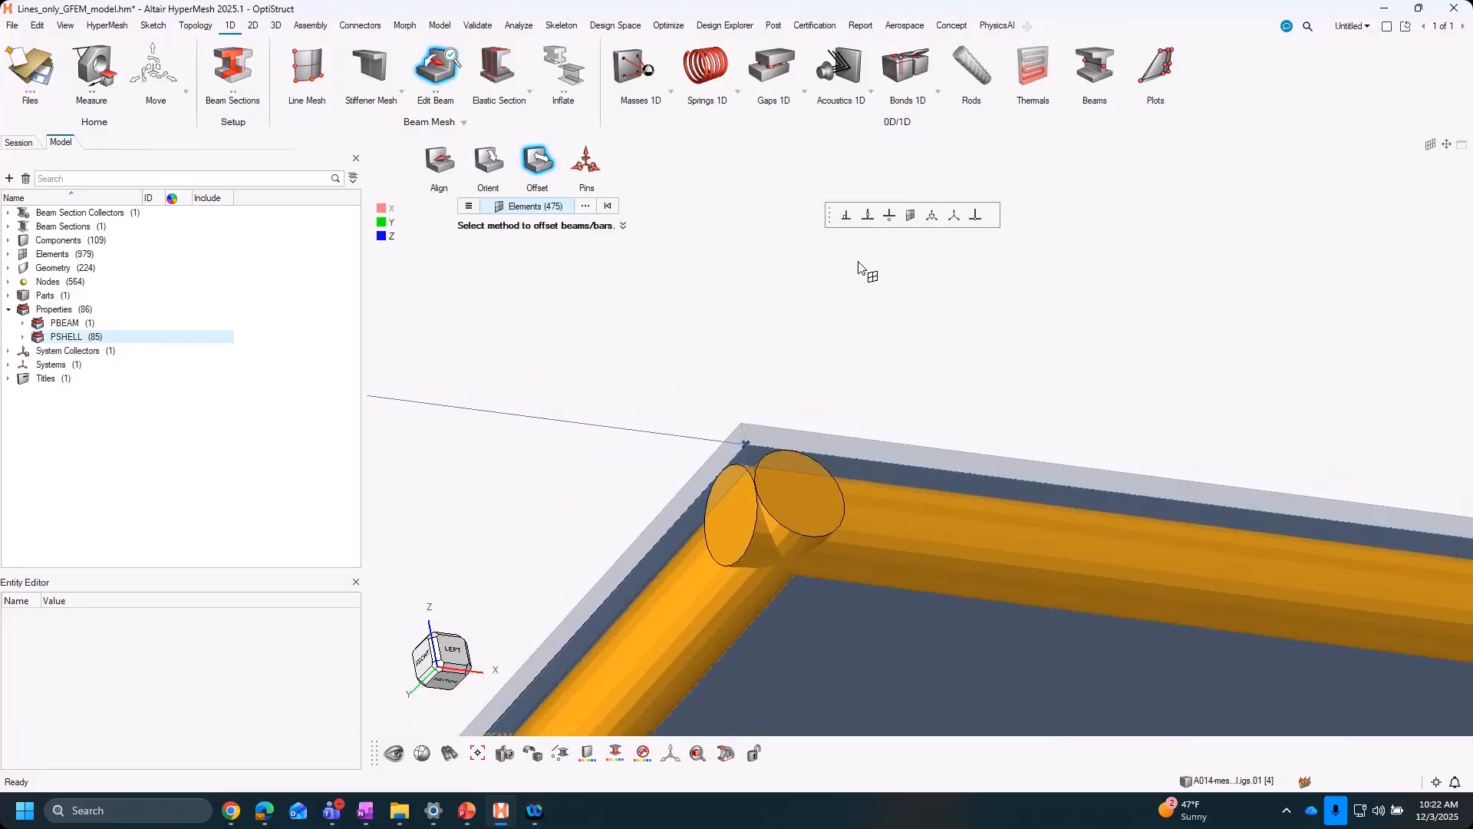
pyautogui.click(848, 215)
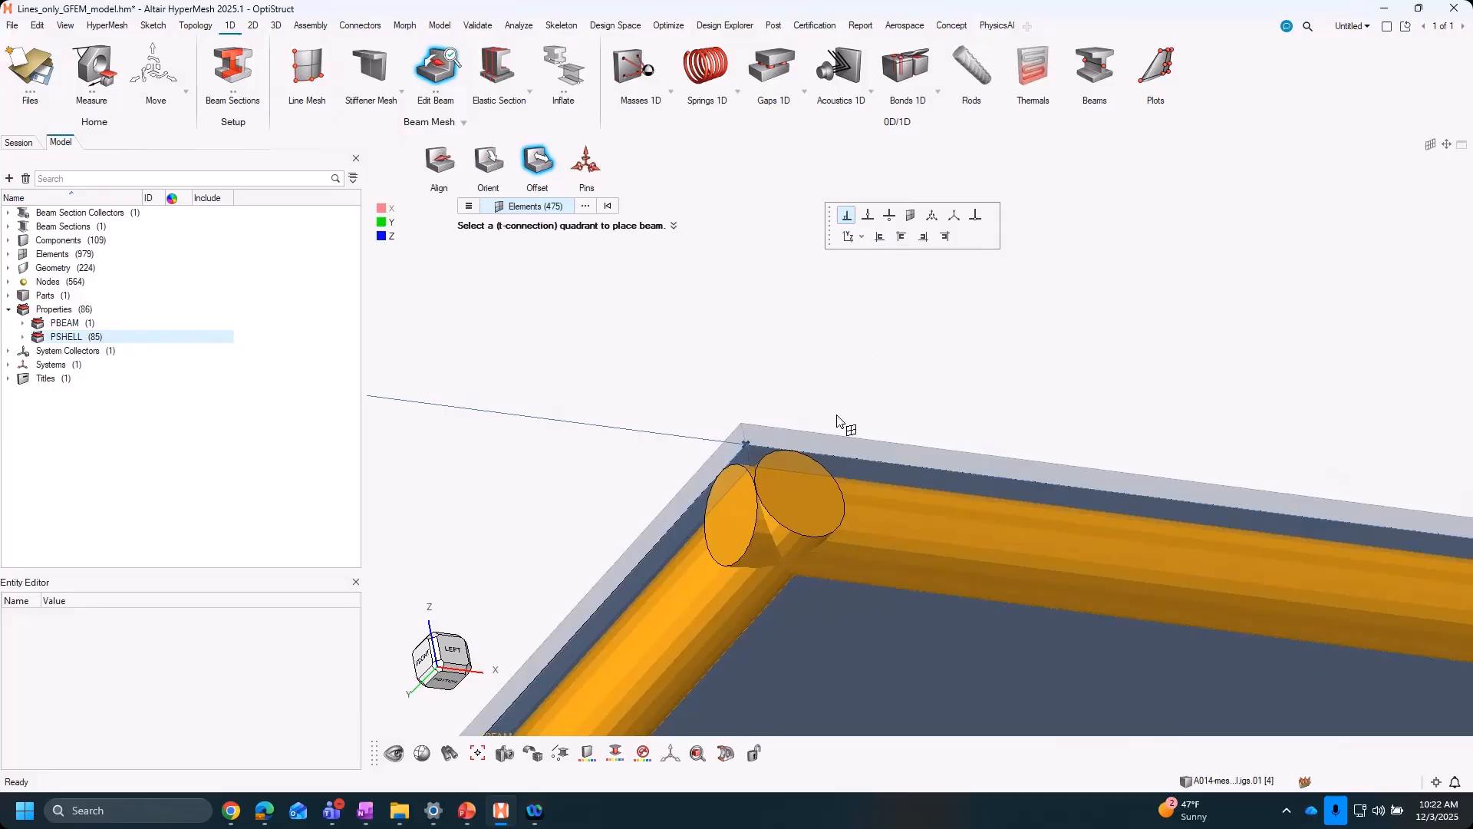
pyautogui.scroll(1, 841, 412)
pyautogui.moveTo(842, 409); pyautogui.dragTo(859, 329, button='right')
pyautogui.click(881, 237)
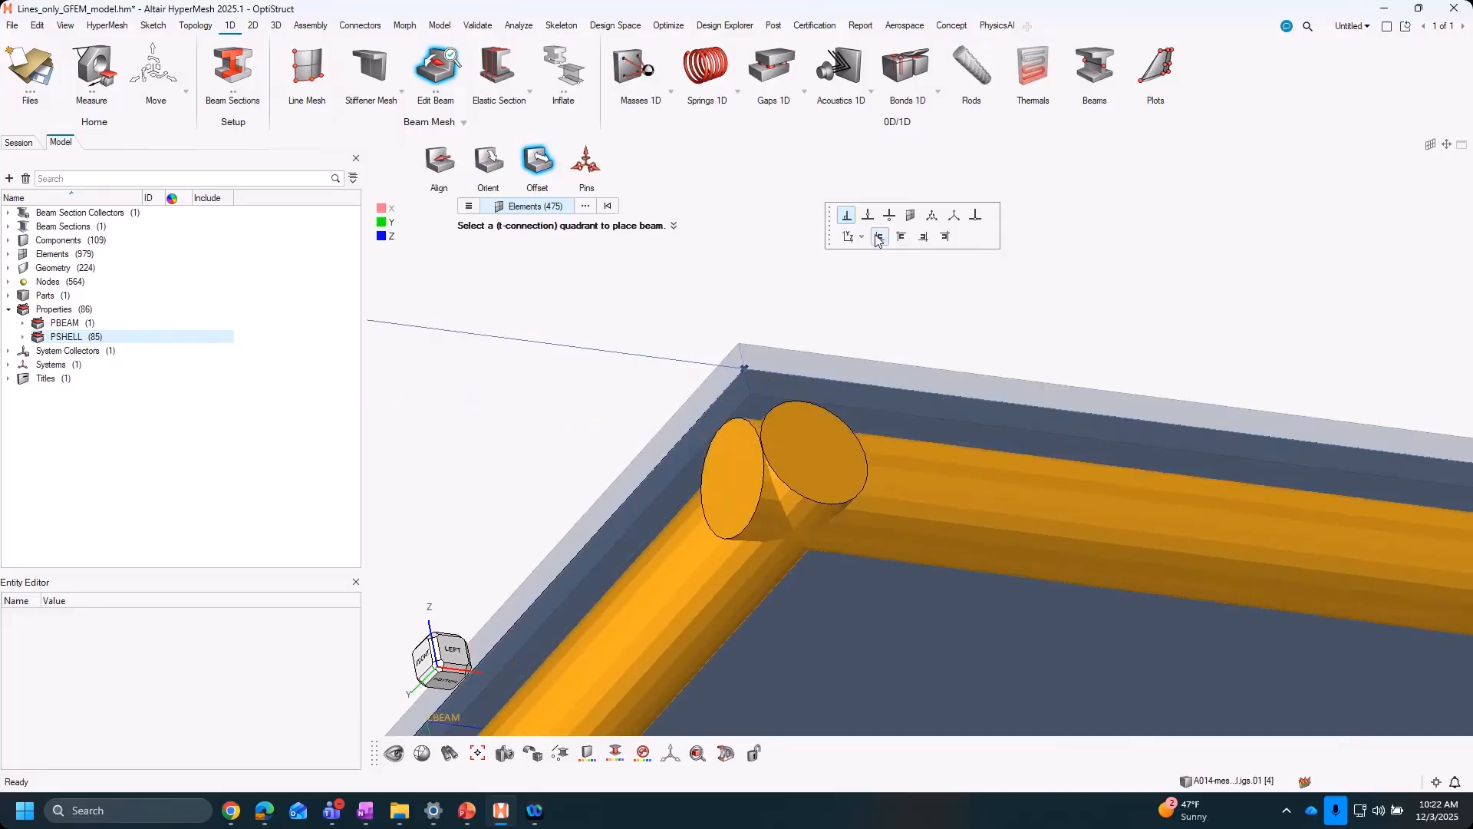
pyautogui.scroll(2, 826, 417)
pyautogui.moveTo(826, 418)
pyautogui.mouseDown(button='middle')
pyautogui.moveTo(766, 417)
pyautogui.moveTo(830, 410)
pyautogui.mouseUp(button='middle')
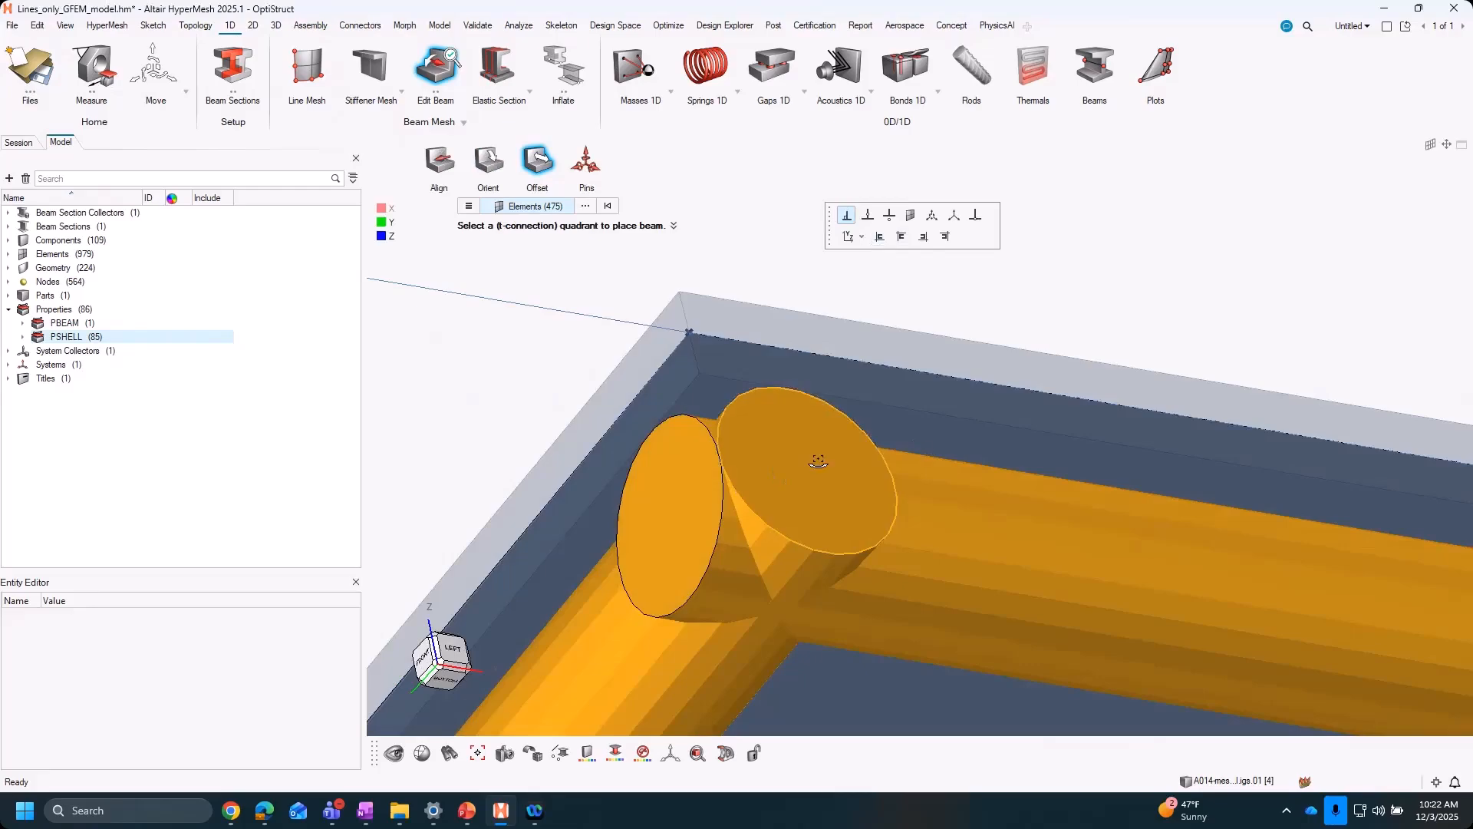
pyautogui.moveTo(911, 441); pyautogui.dragTo(780, 297, button='middle')
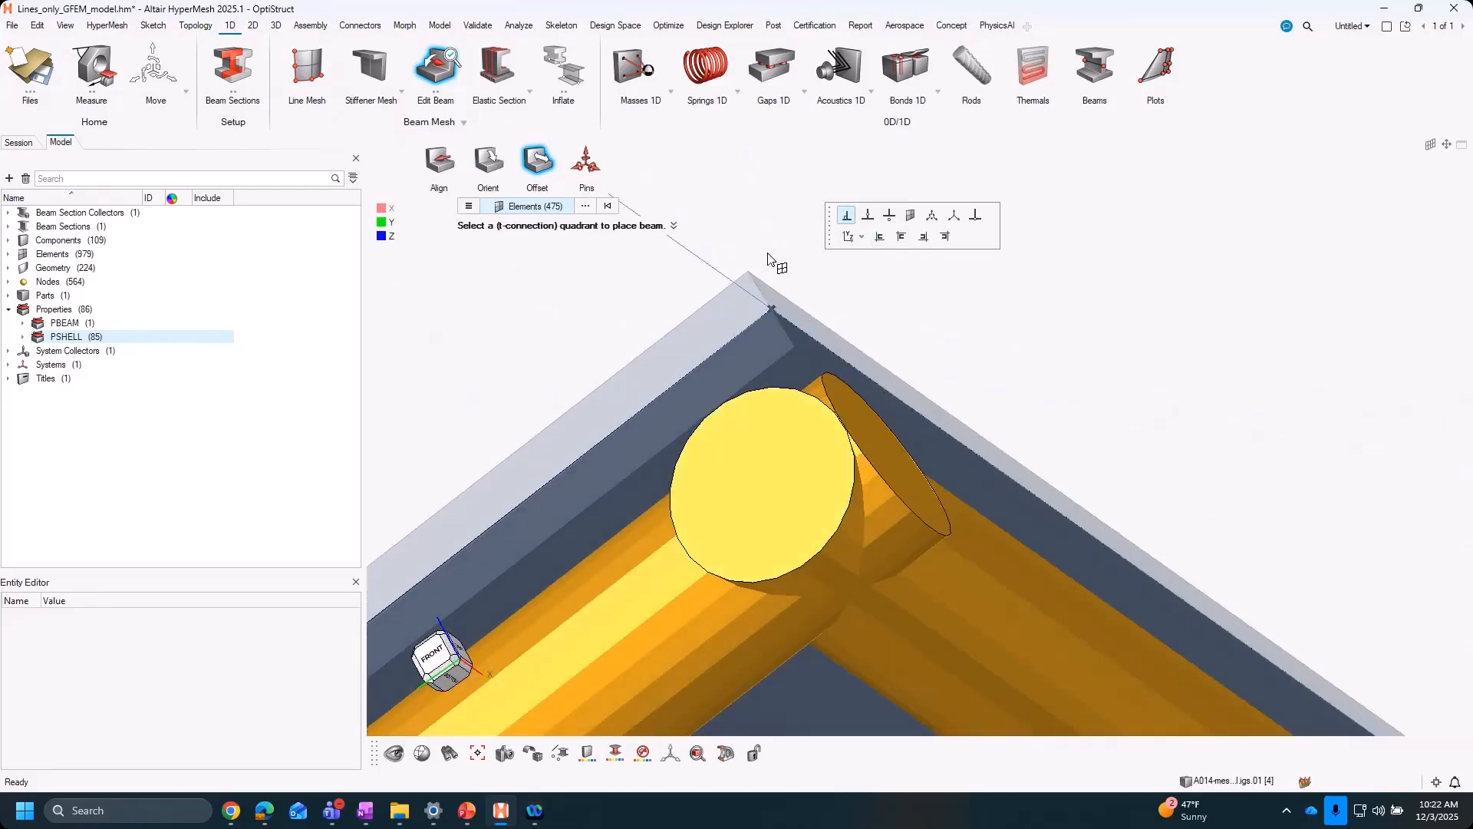
pyautogui.rightClick(775, 173)
pyautogui.click(754, 172)
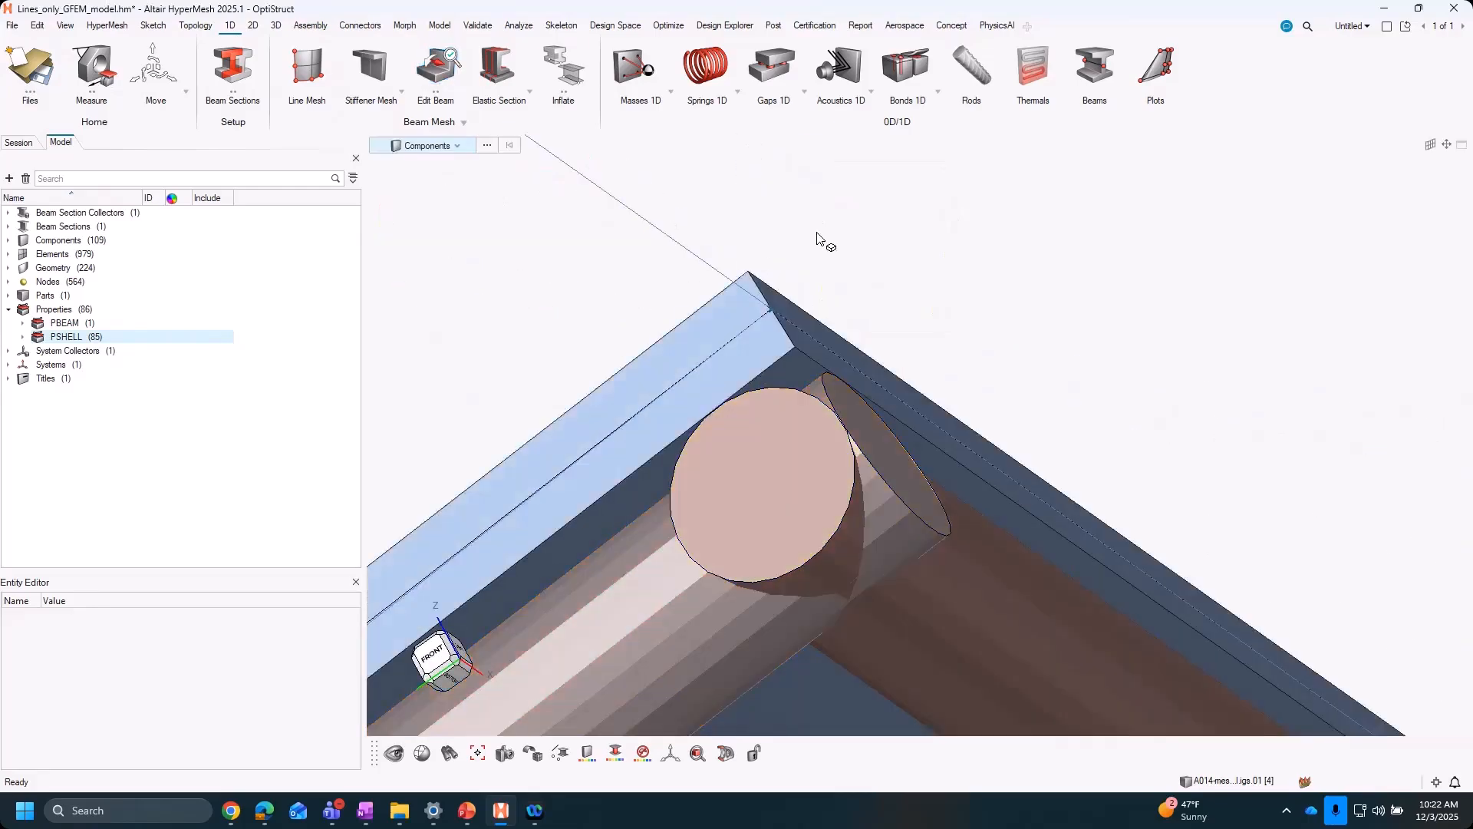
# Examine how the offset stiffener rods sit against the thickened shells at the panel corner and along the top edge
pyautogui.moveTo(825, 246); pyautogui.dragTo(817, 399, button='middle')
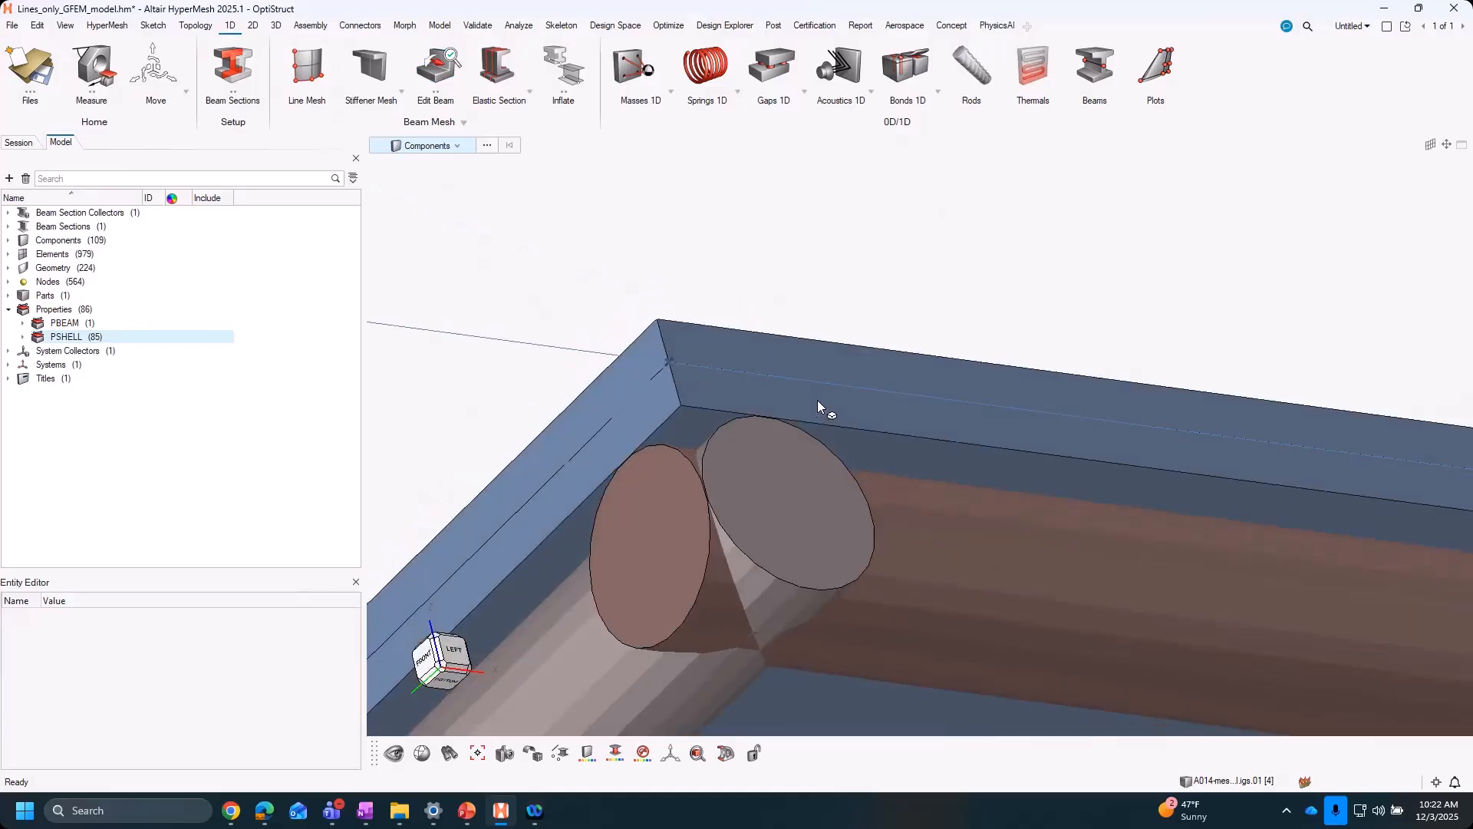
pyautogui.scroll(-10, 822, 396)
pyautogui.moveTo(1067, 529); pyautogui.dragTo(882, 391, button='right')
pyautogui.scroll(-4, 882, 392)
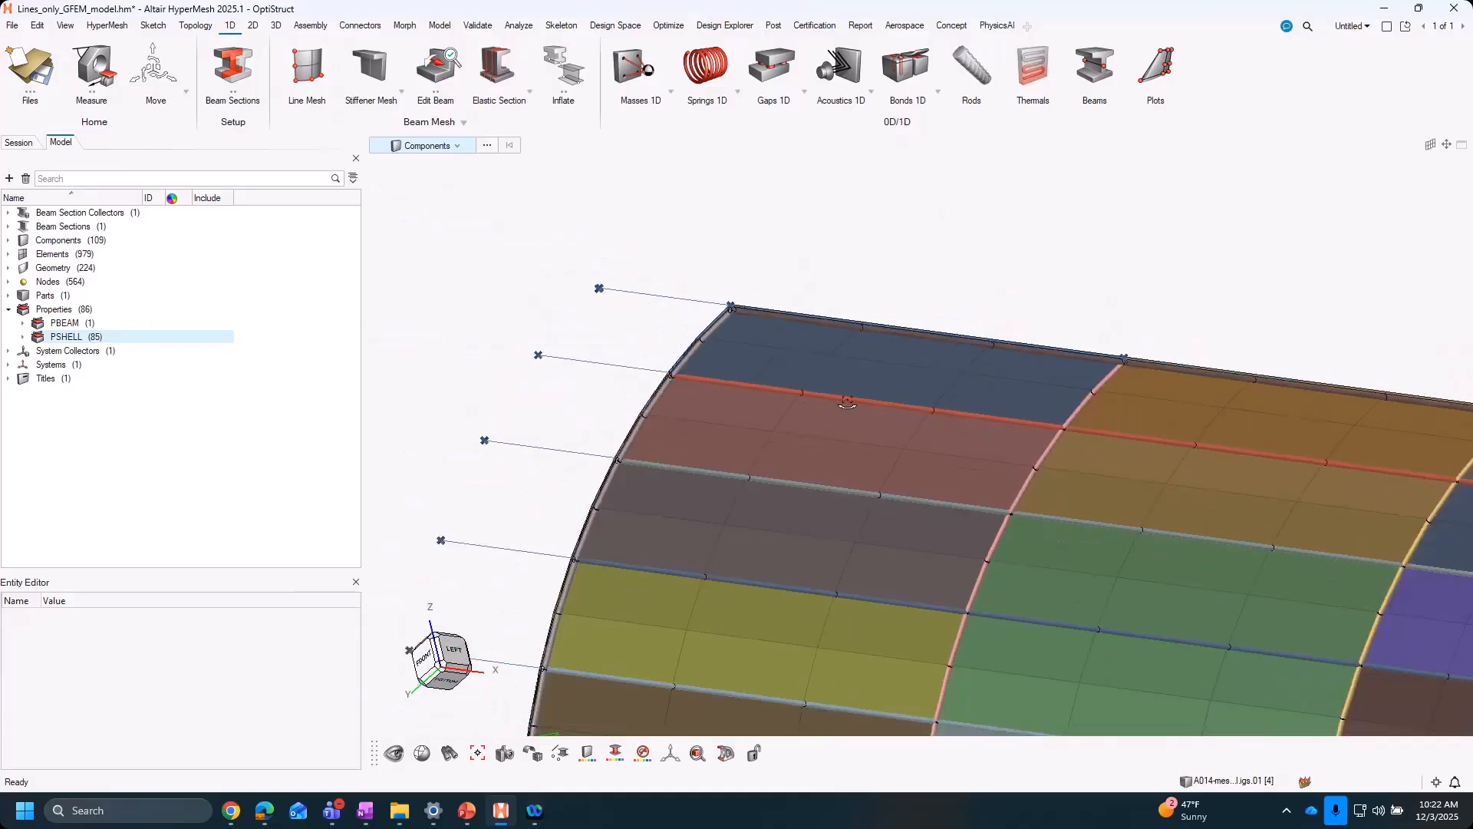
pyautogui.moveTo(882, 391); pyautogui.dragTo(745, 412, button='middle')
pyautogui.scroll(10, 744, 418)
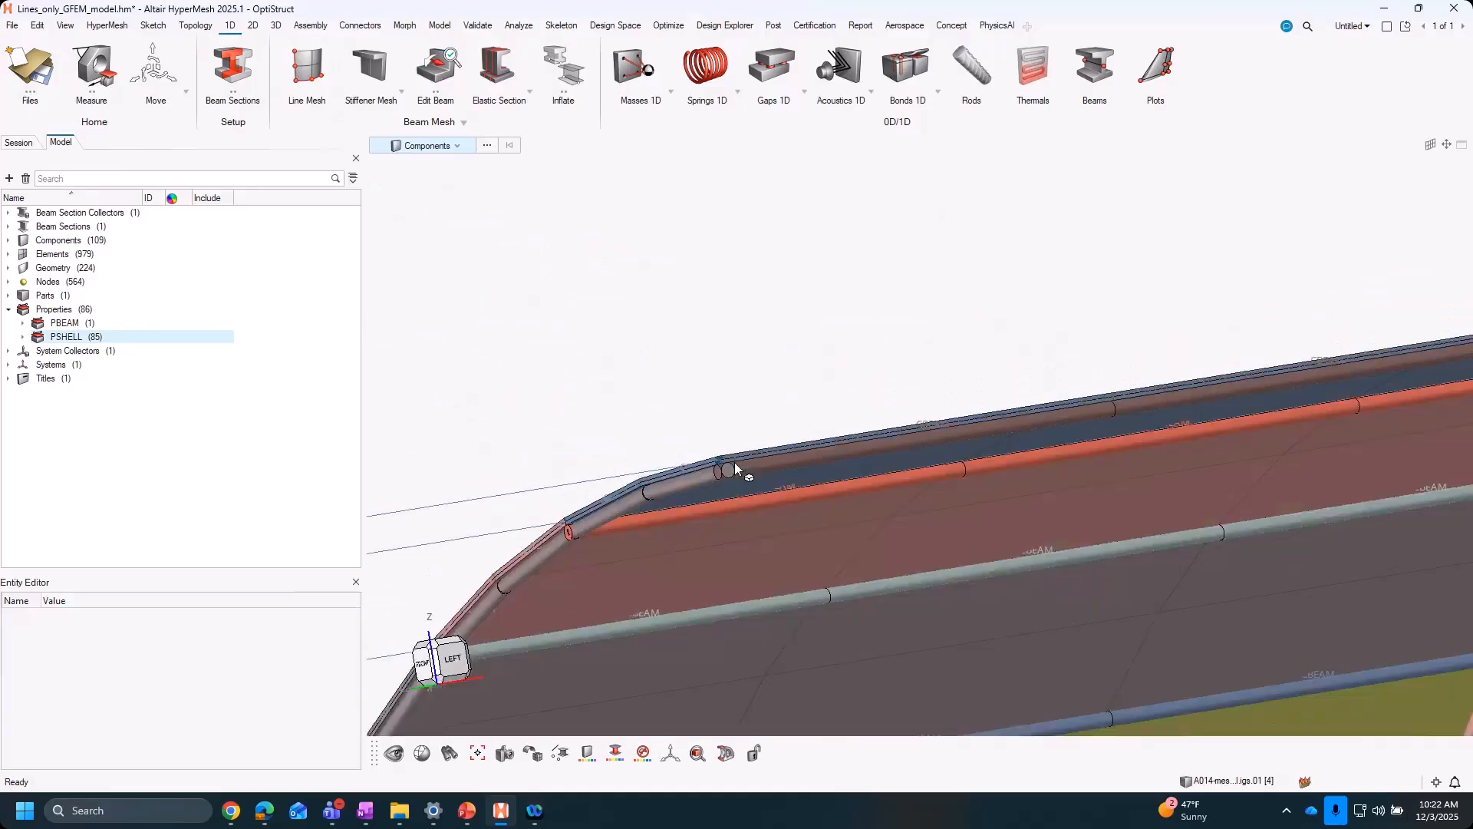
pyautogui.scroll(-10, 768, 295)
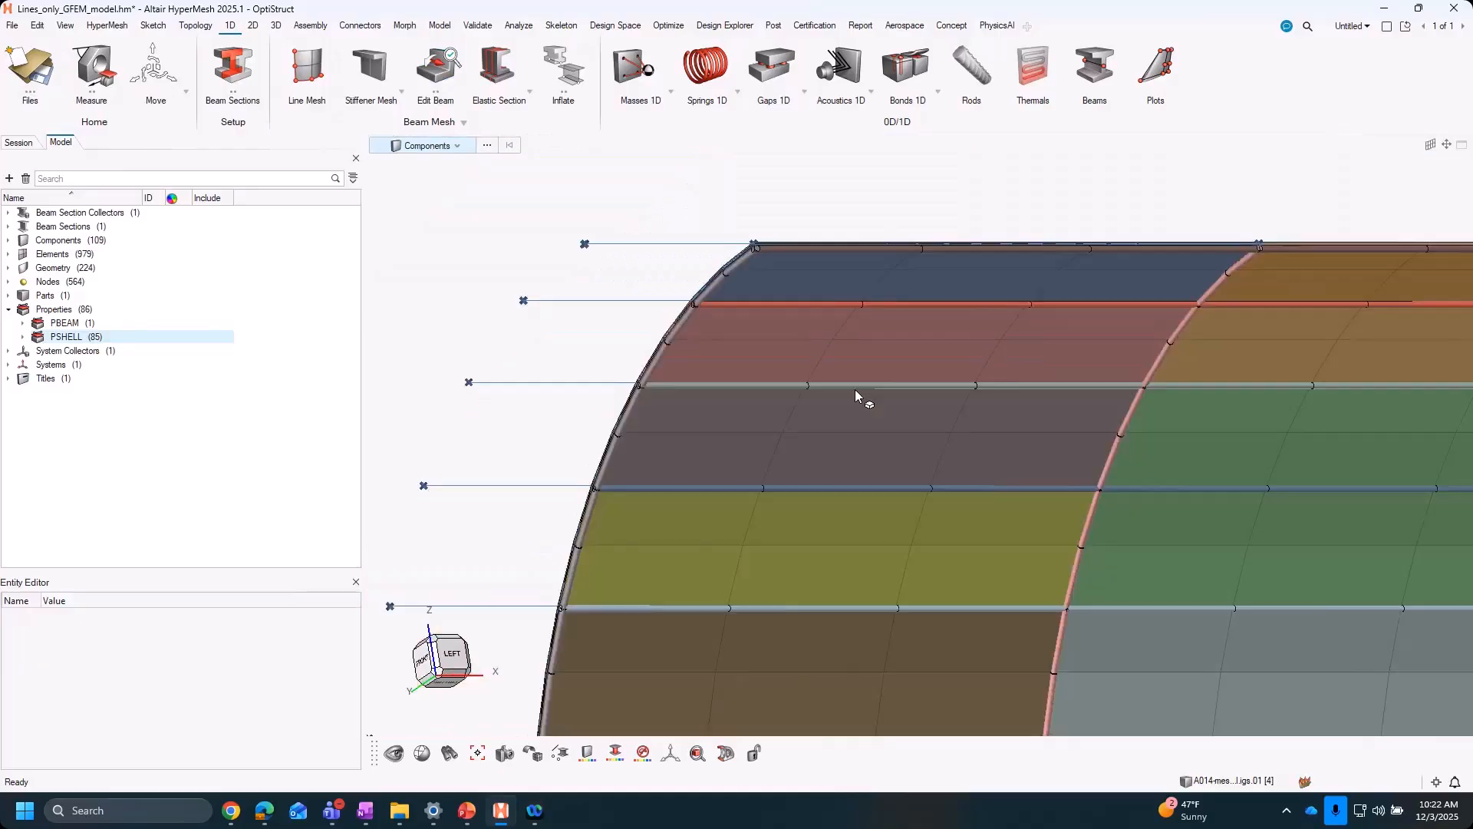
pyautogui.scroll(-5, 852, 353)
# Inspect the shell mesh and the stringer and frame beams across the inner side of the curved panels
pyautogui.moveTo(859, 480)
pyautogui.mouseDown(button='middle')
pyautogui.moveTo(903, 497)
pyautogui.moveTo(878, 485)
pyautogui.mouseUp(button='middle')
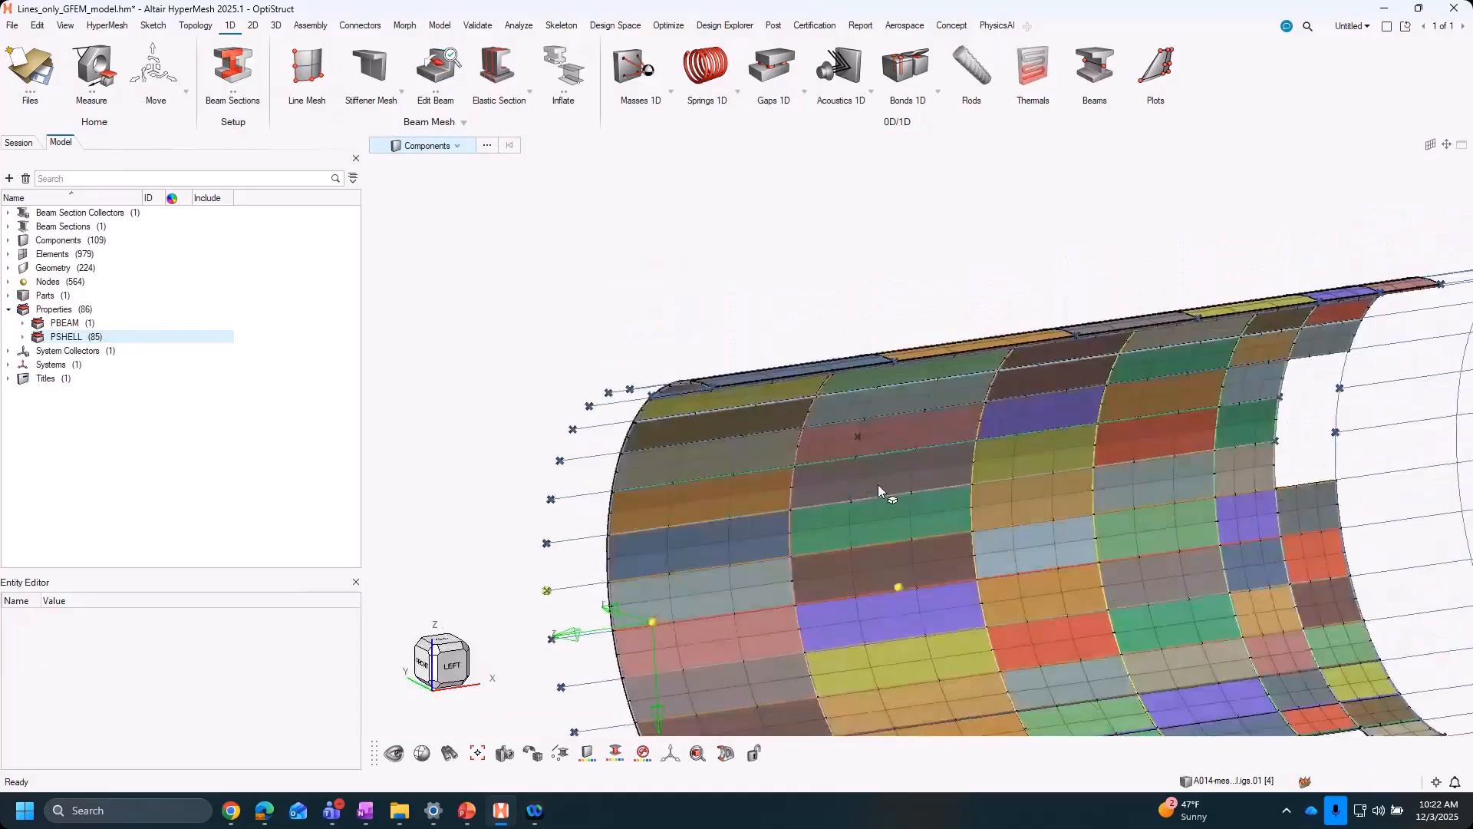
pyautogui.scroll(-4, 878, 485)
pyautogui.moveTo(848, 560); pyautogui.dragTo(811, 438, button='right')
pyautogui.scroll(7, 812, 438)
pyautogui.scroll(4, 641, 433)
pyautogui.moveTo(664, 445); pyautogui.dragTo(830, 459, button='right')
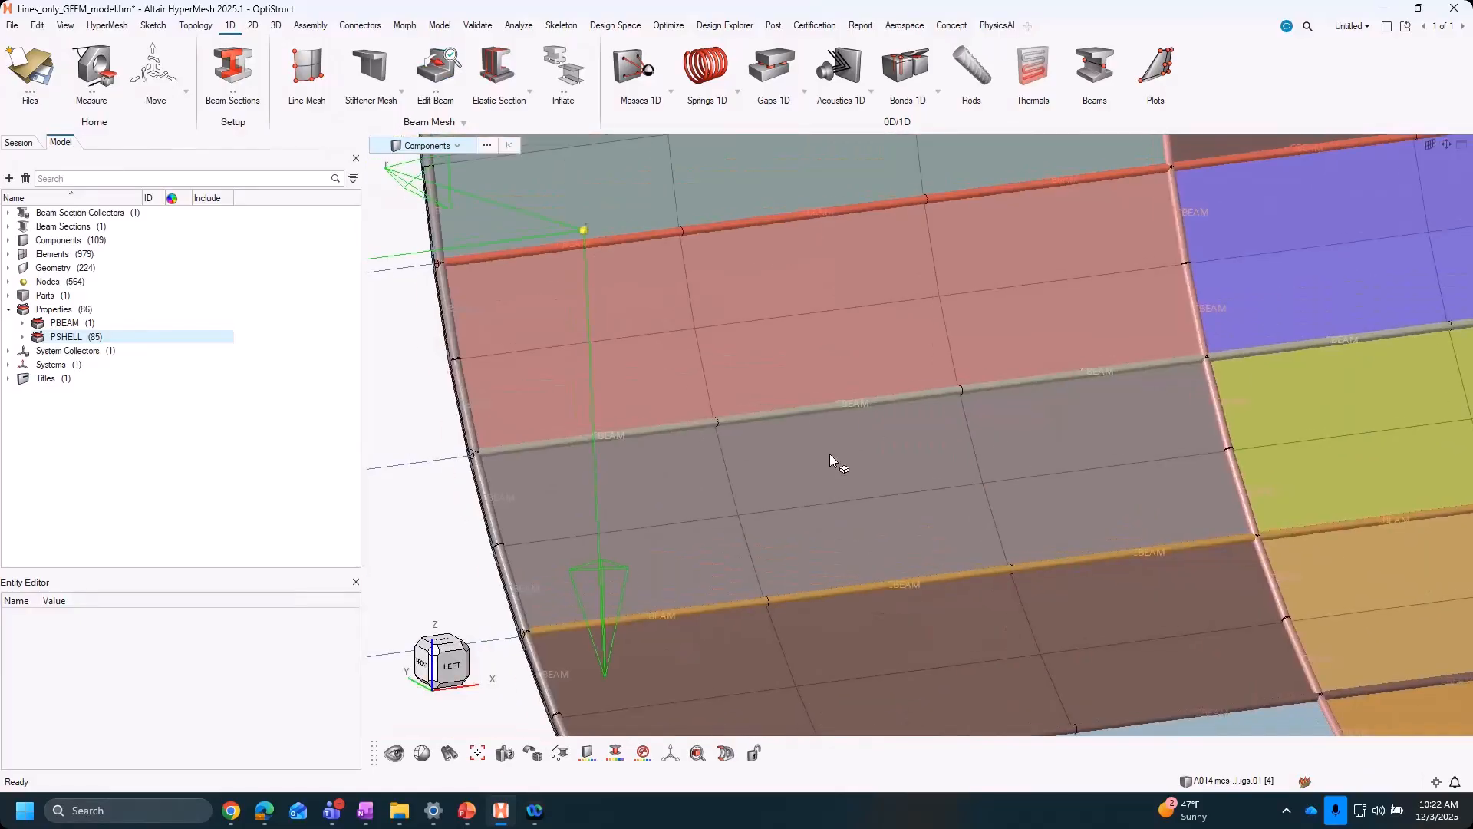
pyautogui.scroll(-8, 858, 431)
pyautogui.moveTo(913, 222); pyautogui.dragTo(891, 344, button='right')
pyautogui.scroll(5, 891, 323)
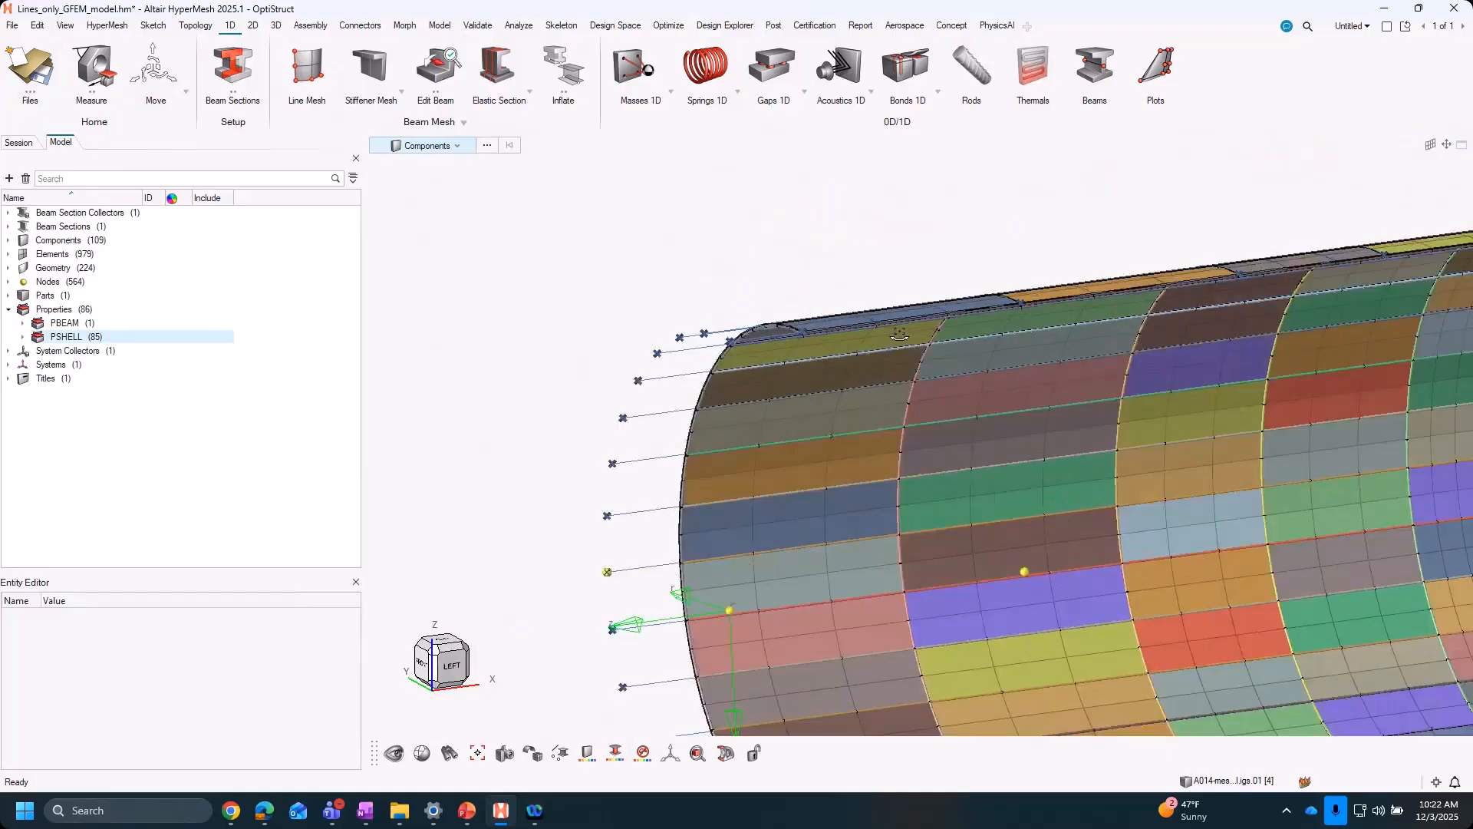
pyautogui.moveTo(875, 295); pyautogui.dragTo(580, 233, button='middle')
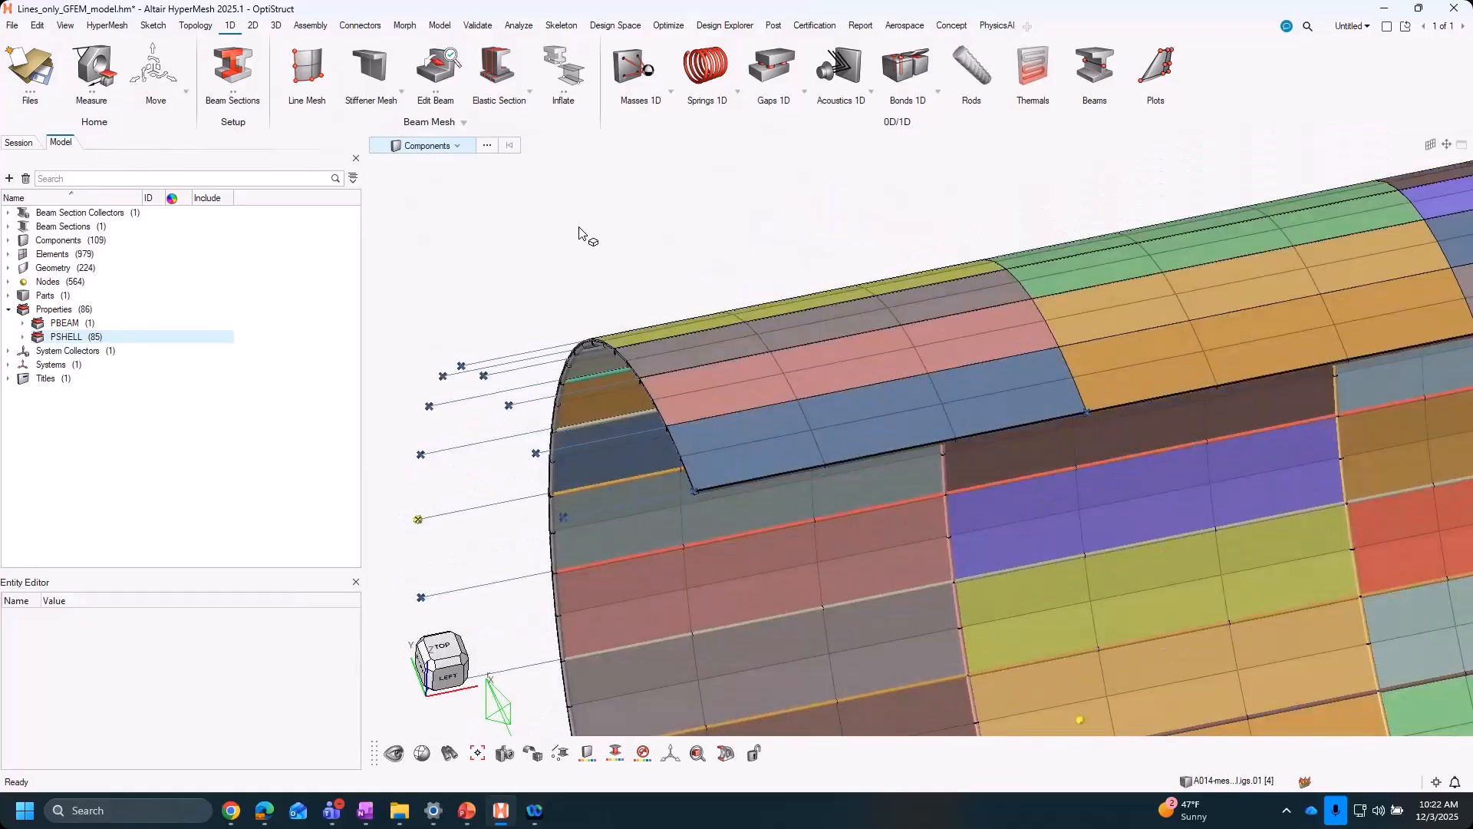
# Select the surface of the front panel at the upper free edge and inspect the mesh and beams around it
pyautogui.click(780, 408)
pyautogui.scroll(3, 868, 436)
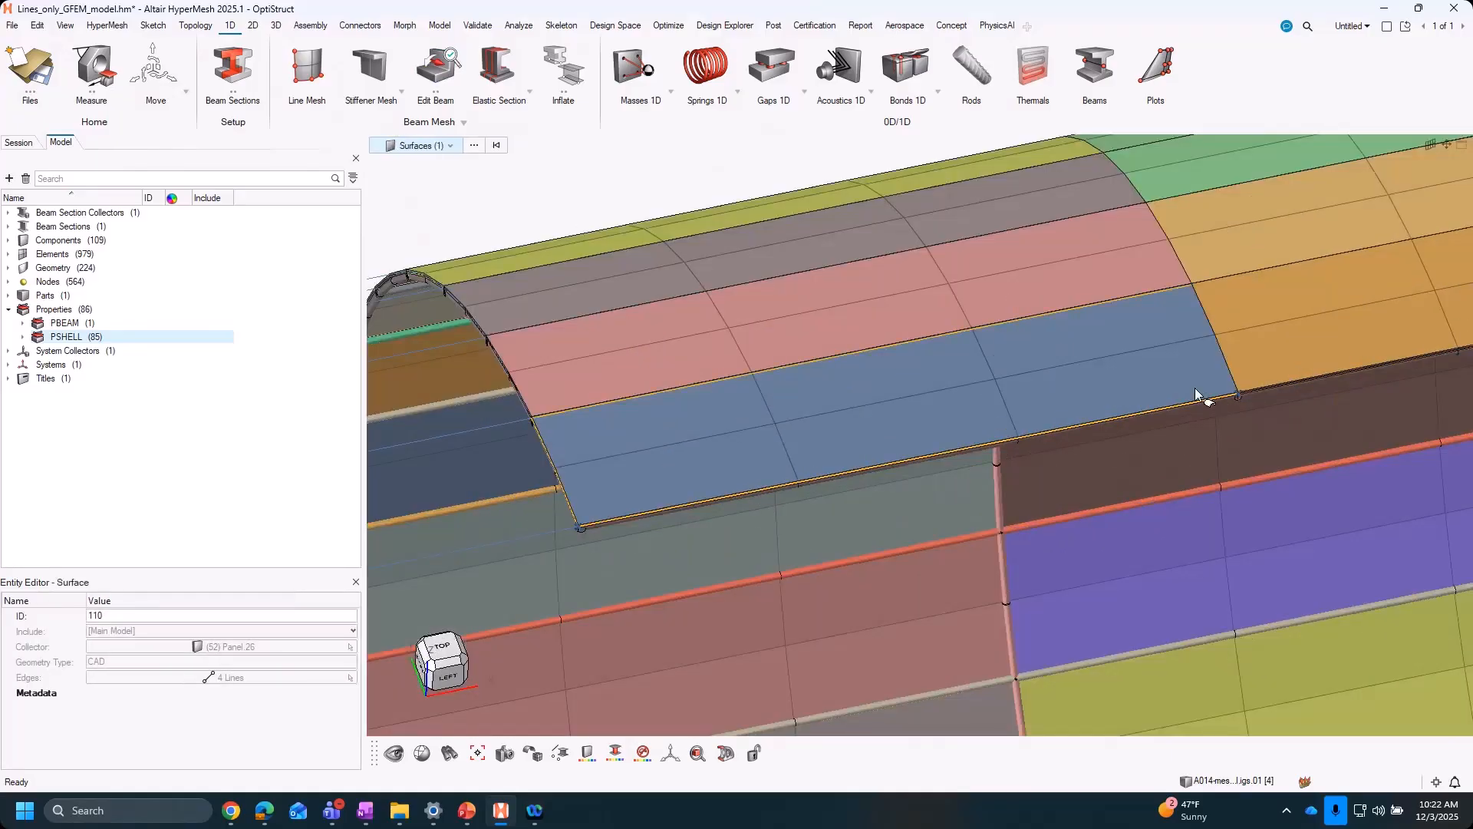
pyautogui.scroll(-3, 710, 436)
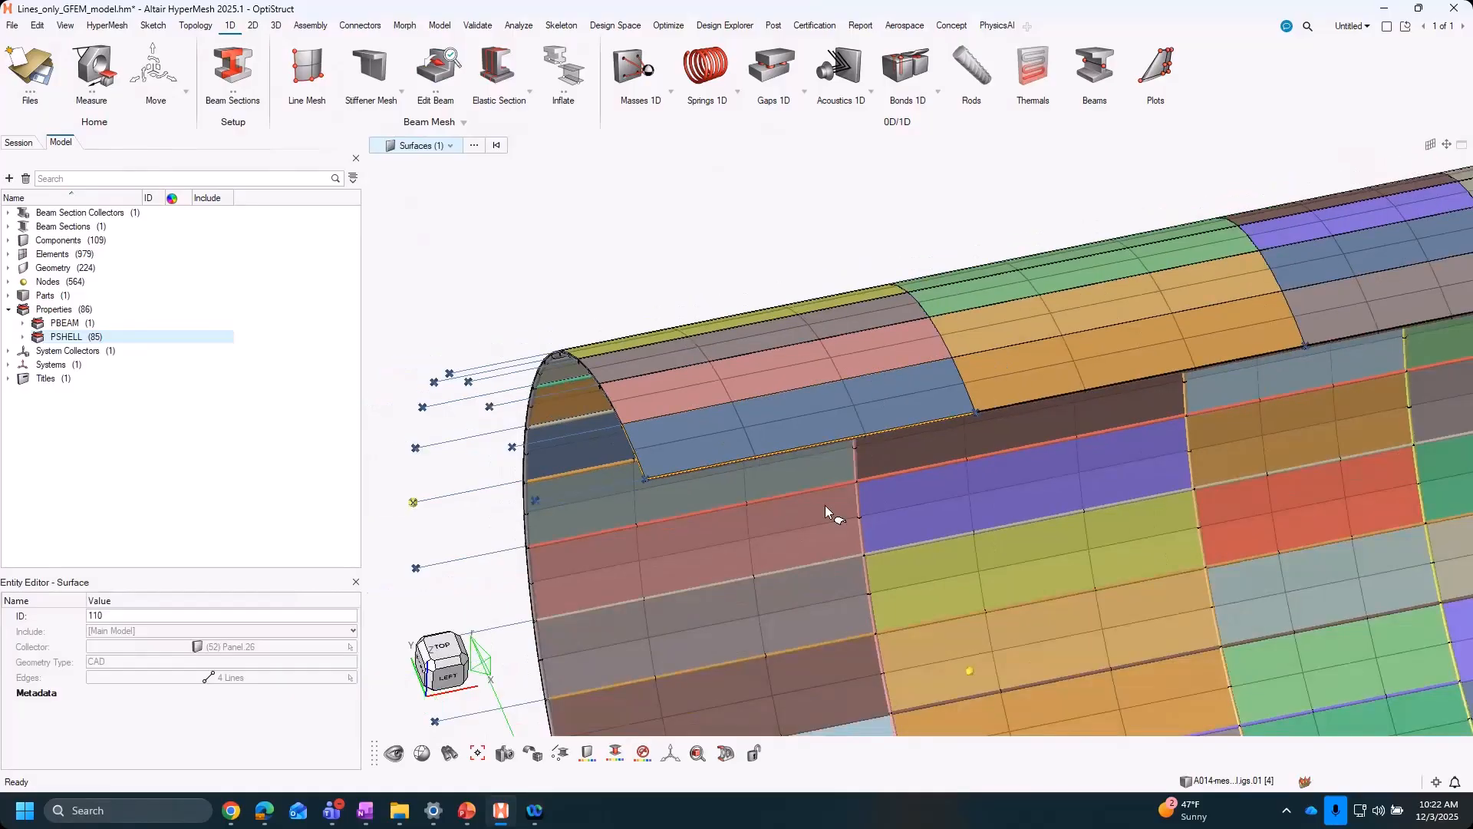
pyautogui.moveTo(817, 513); pyautogui.dragTo(777, 399, button='middle')
pyautogui.scroll(3, 752, 535)
pyautogui.scroll(3, 723, 477)
pyautogui.moveTo(907, 346); pyautogui.dragTo(714, 408, button='middle')
pyautogui.scroll(-4, 714, 409)
pyautogui.moveTo(885, 566); pyautogui.dragTo(832, 397, button='right')
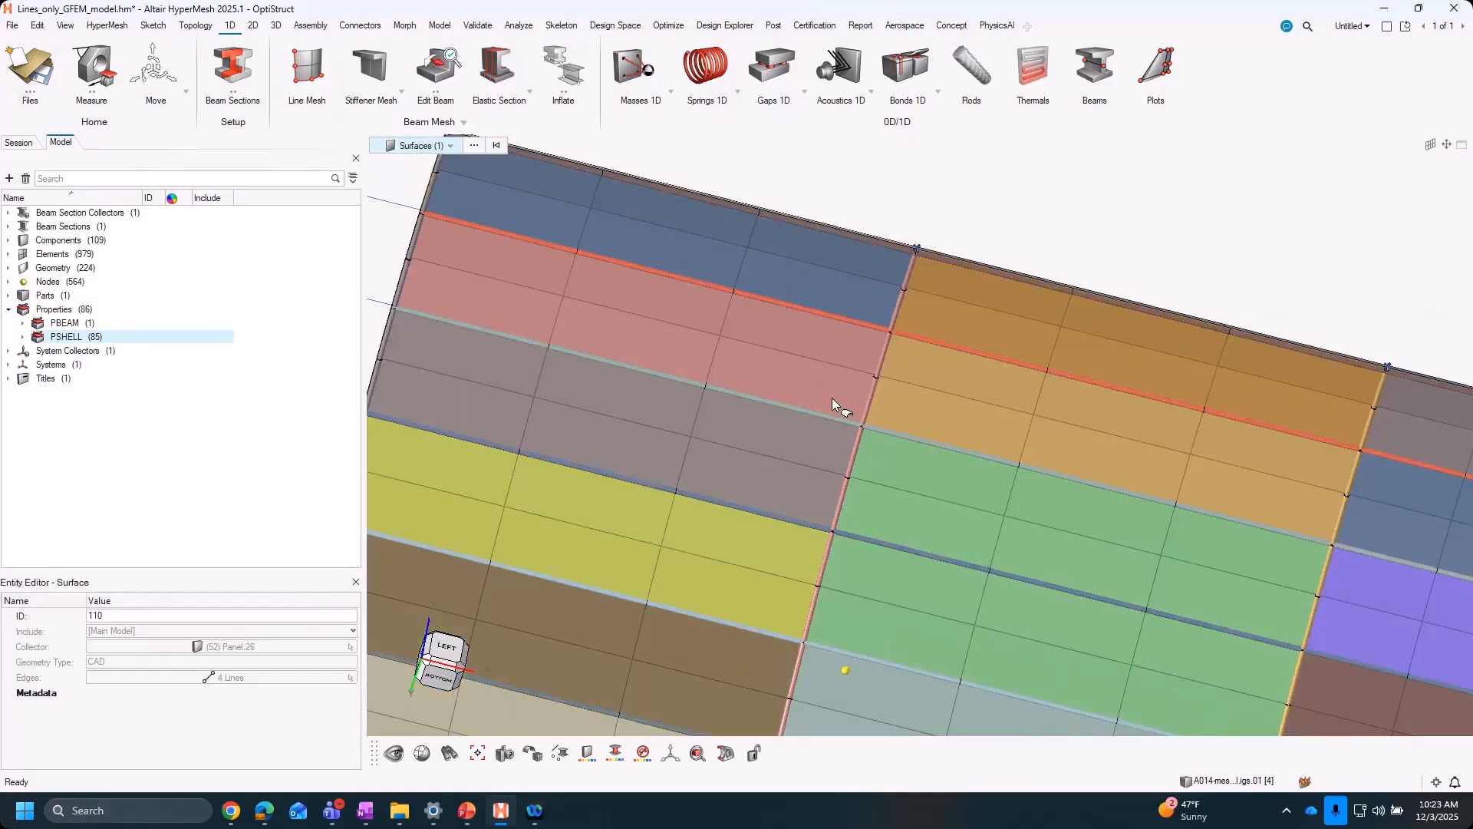
# Review the complete meshed panel model and its component list of frames and panels, and clear the surface selection
pyautogui.scroll(-4, 832, 398)
pyautogui.moveTo(833, 470); pyautogui.dragTo(842, 549, button='middle')
pyautogui.moveTo(882, 346); pyautogui.dragTo(798, 247, button='right')
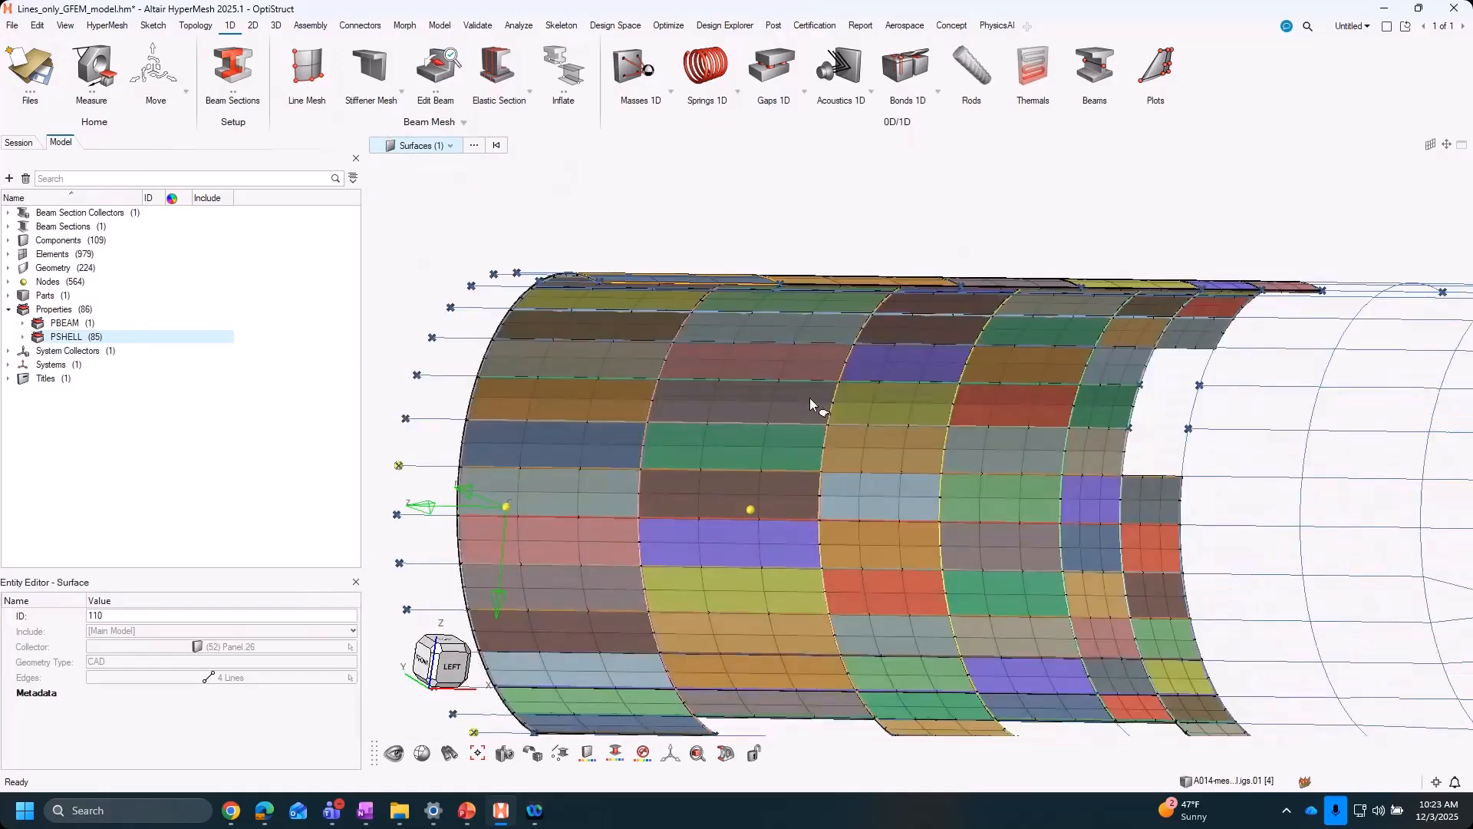
pyautogui.scroll(-2, 809, 398)
pyautogui.moveTo(829, 442); pyautogui.dragTo(868, 503, button='middle')
pyautogui.moveTo(906, 472); pyautogui.dragTo(912, 356, button='right')
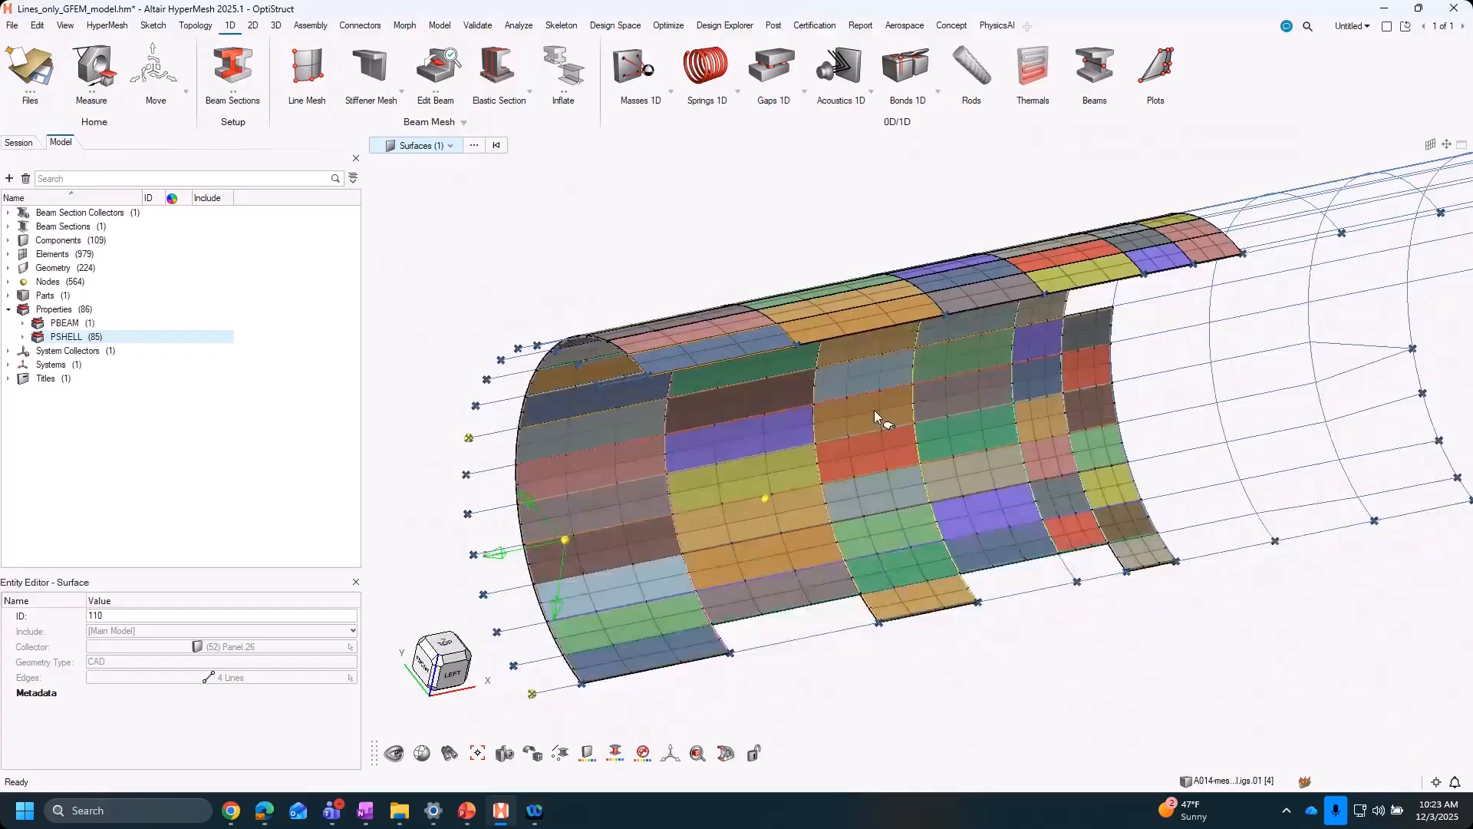
pyautogui.click(8, 241)
pyautogui.scroll(-3, 151, 350)
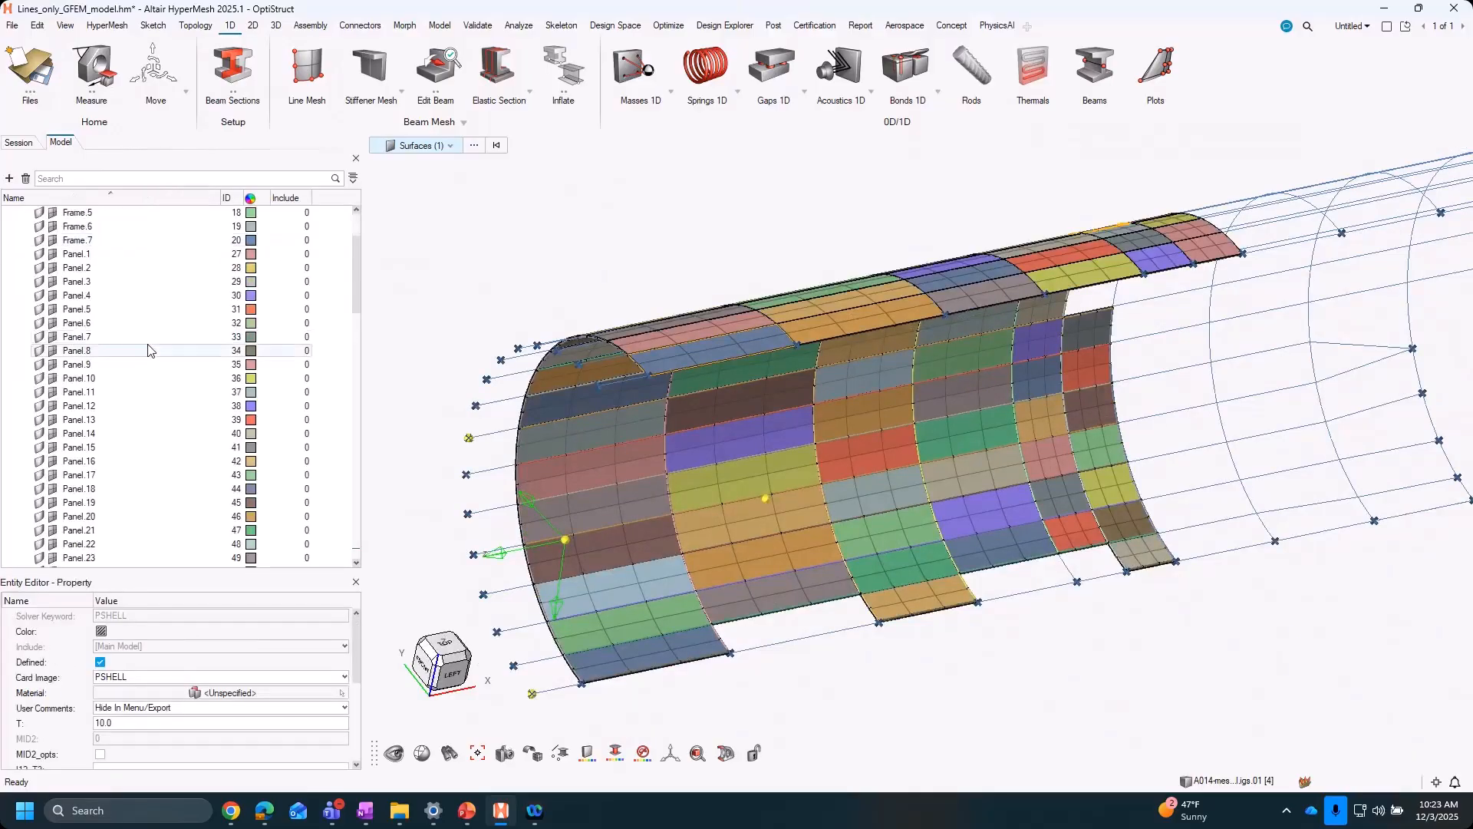
pyautogui.scroll(3, 157, 346)
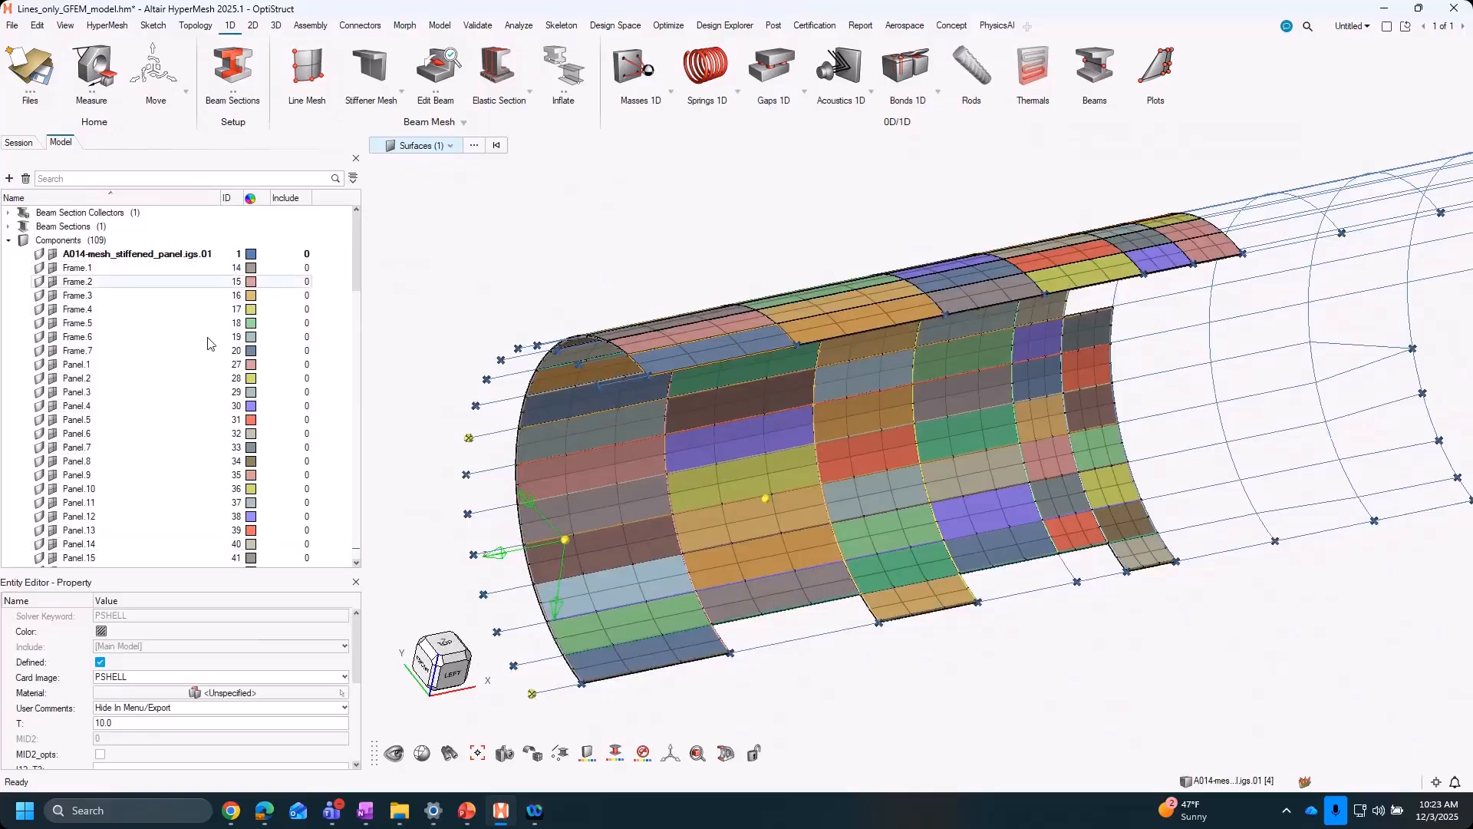
pyautogui.click(570, 268)
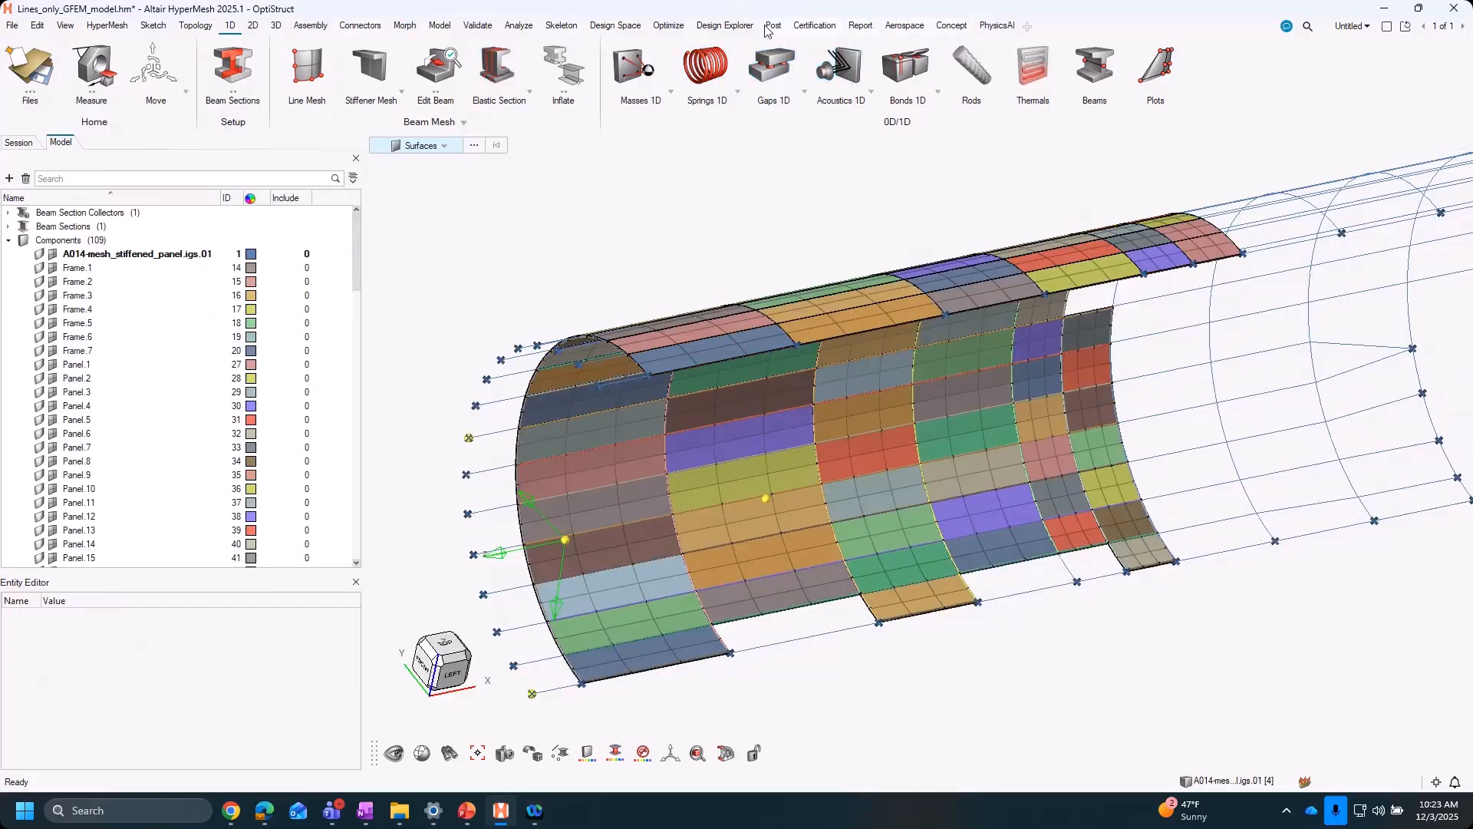
# Check the Stiffened Panel tool's model organization option and its name prefixes for panels, longitudinal stiffeners and lateral stiffeners
pyautogui.click(951, 29)
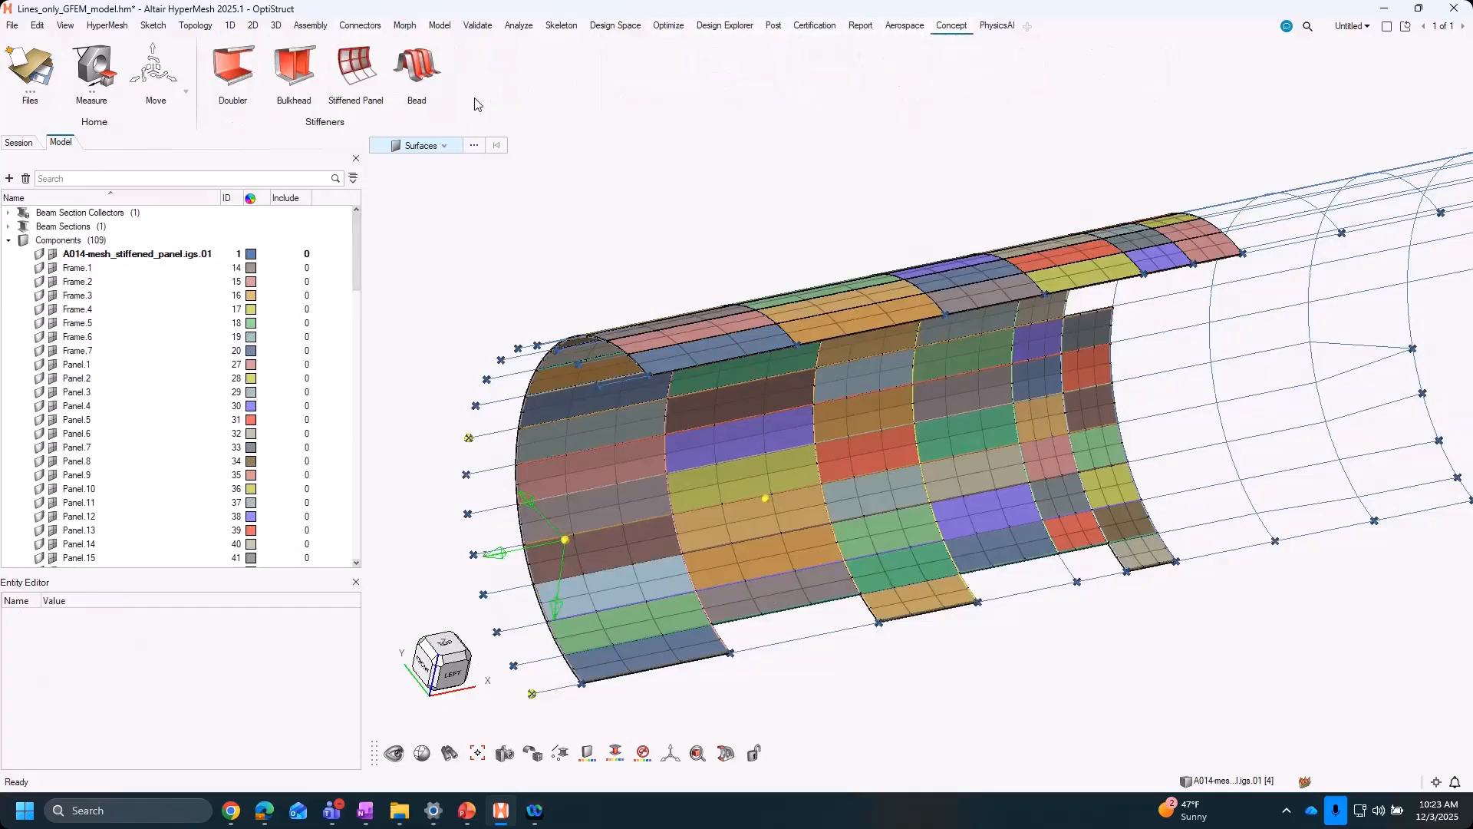
pyautogui.click(355, 70)
pyautogui.click(382, 147)
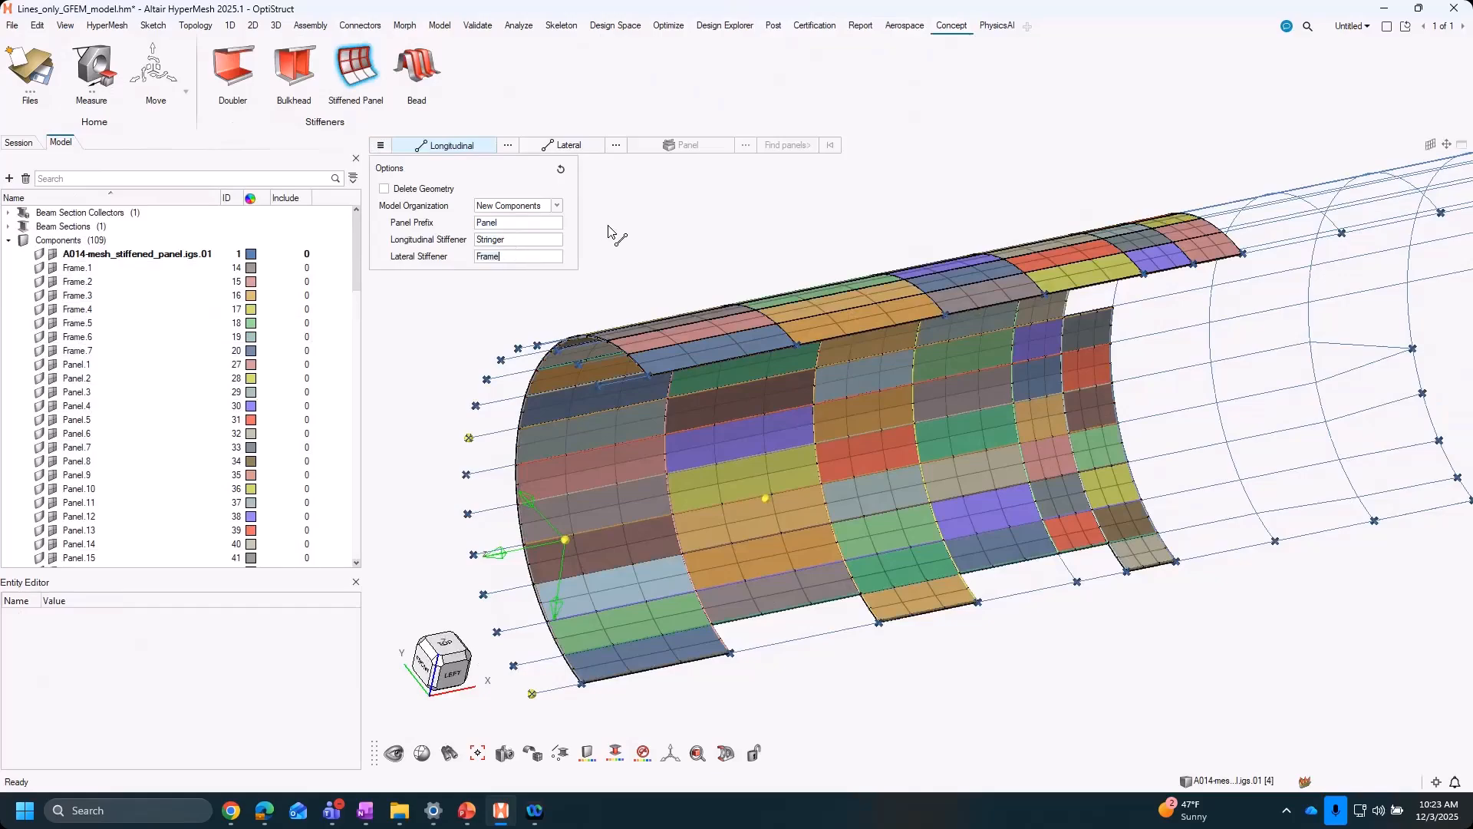
pyautogui.click(355, 68)
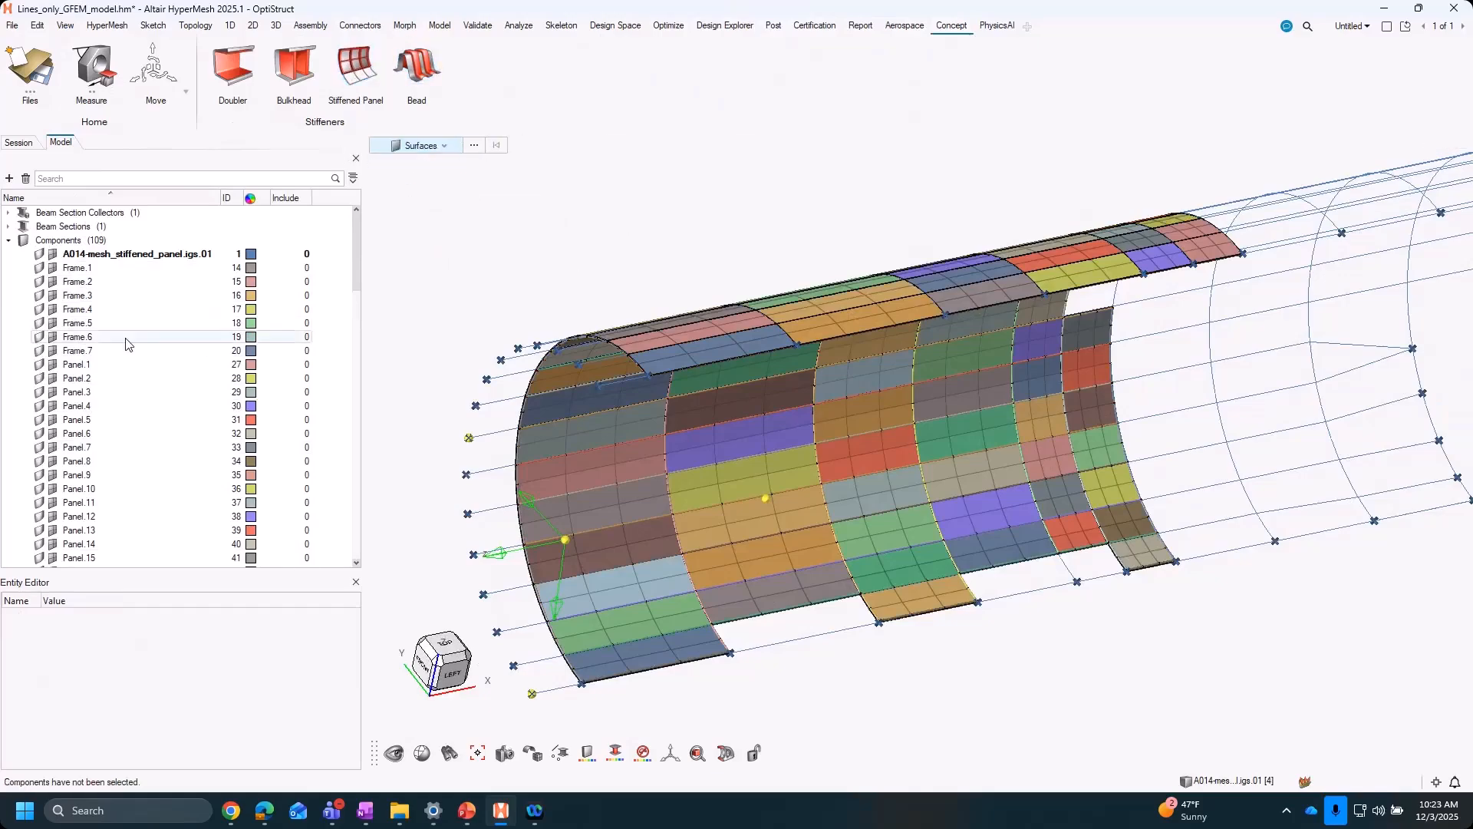
# Find the Panel.44 component in the component list and turn on review mode for it
pyautogui.click(96, 379)
pyautogui.scroll(-3, 108, 399)
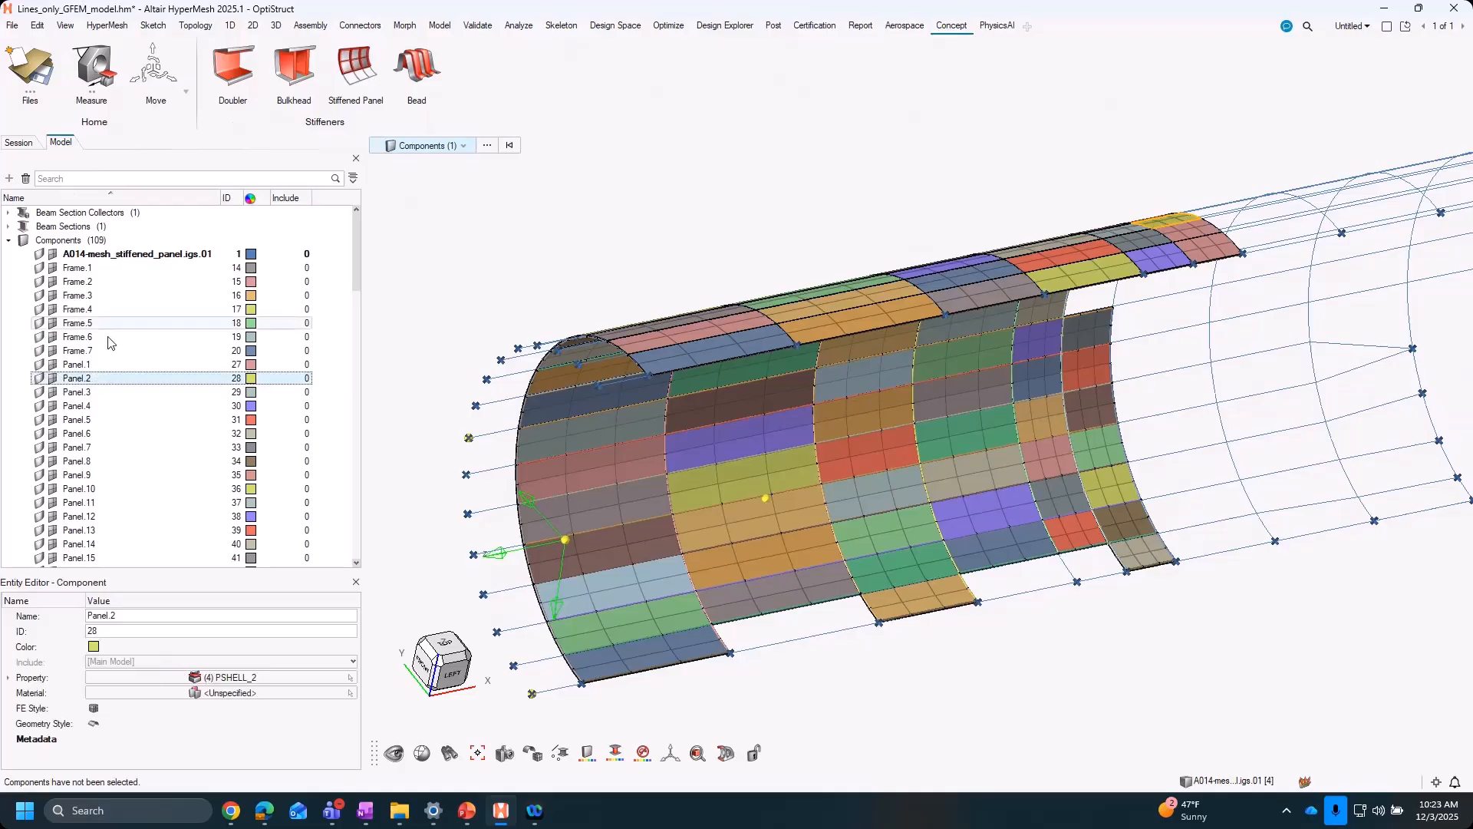
pyautogui.scroll(-13, 111, 411)
pyautogui.click(98, 407)
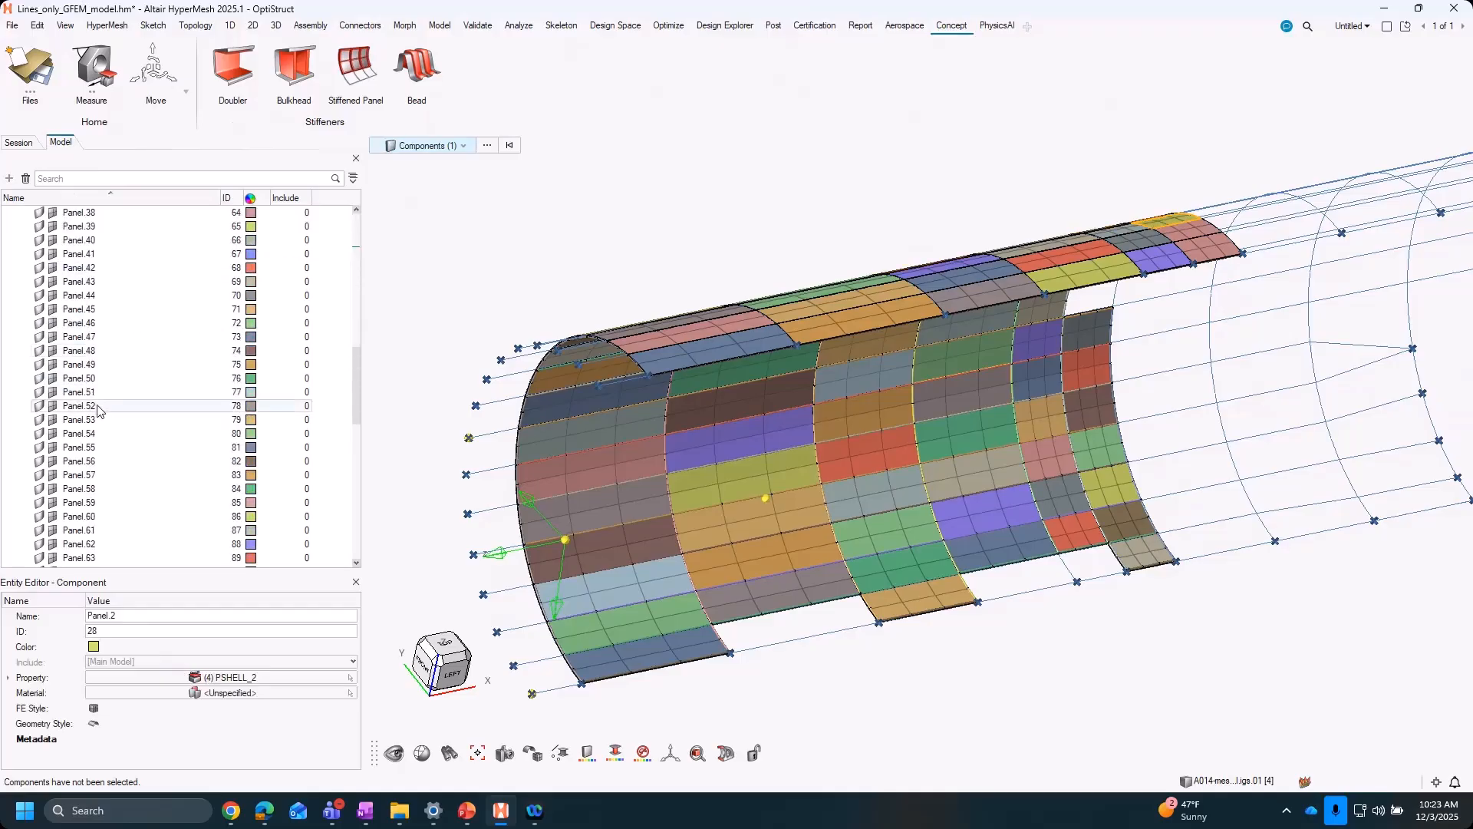
pyautogui.click(108, 298)
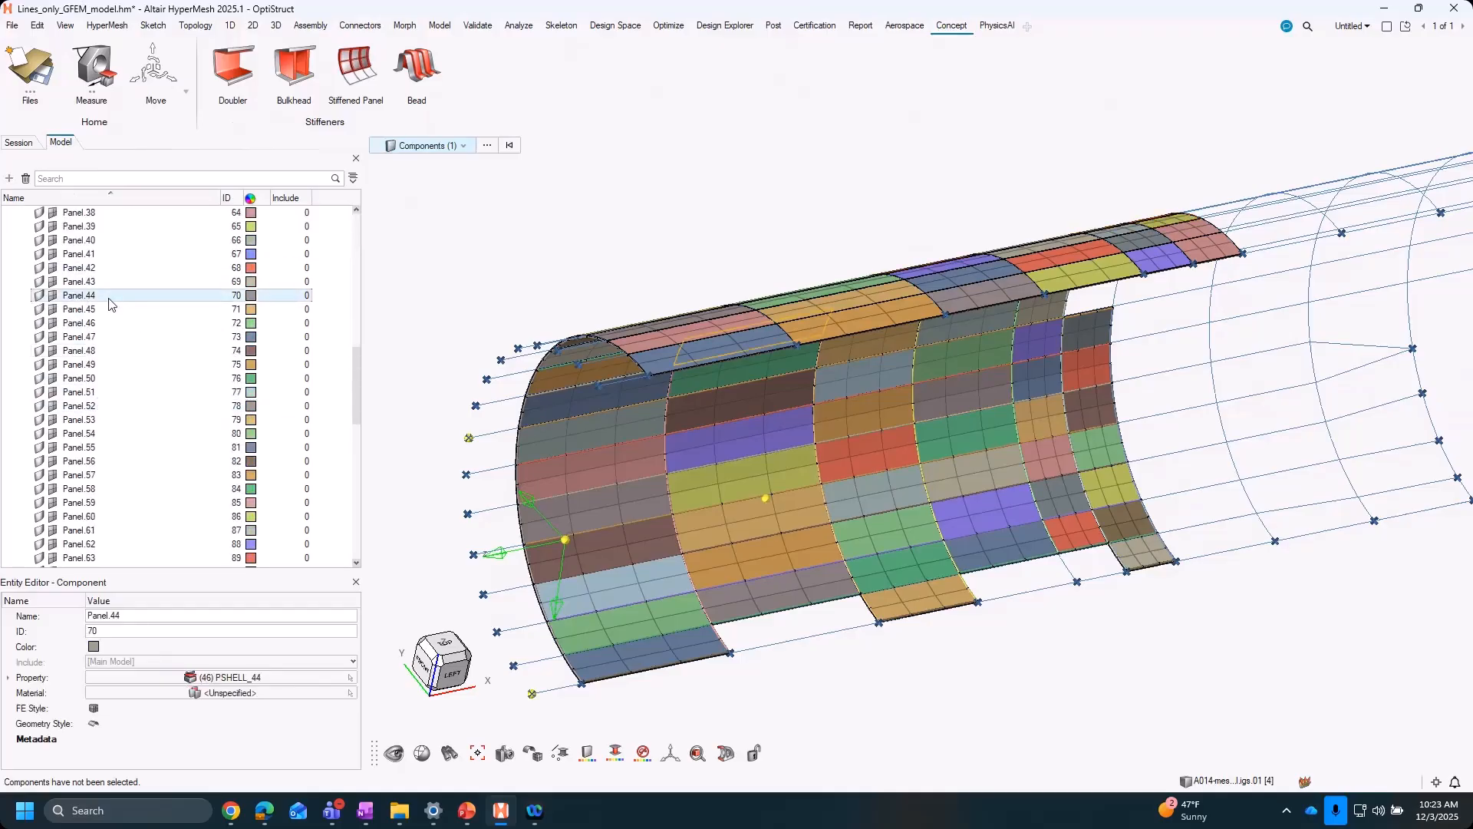
pyautogui.rightClick(92, 303)
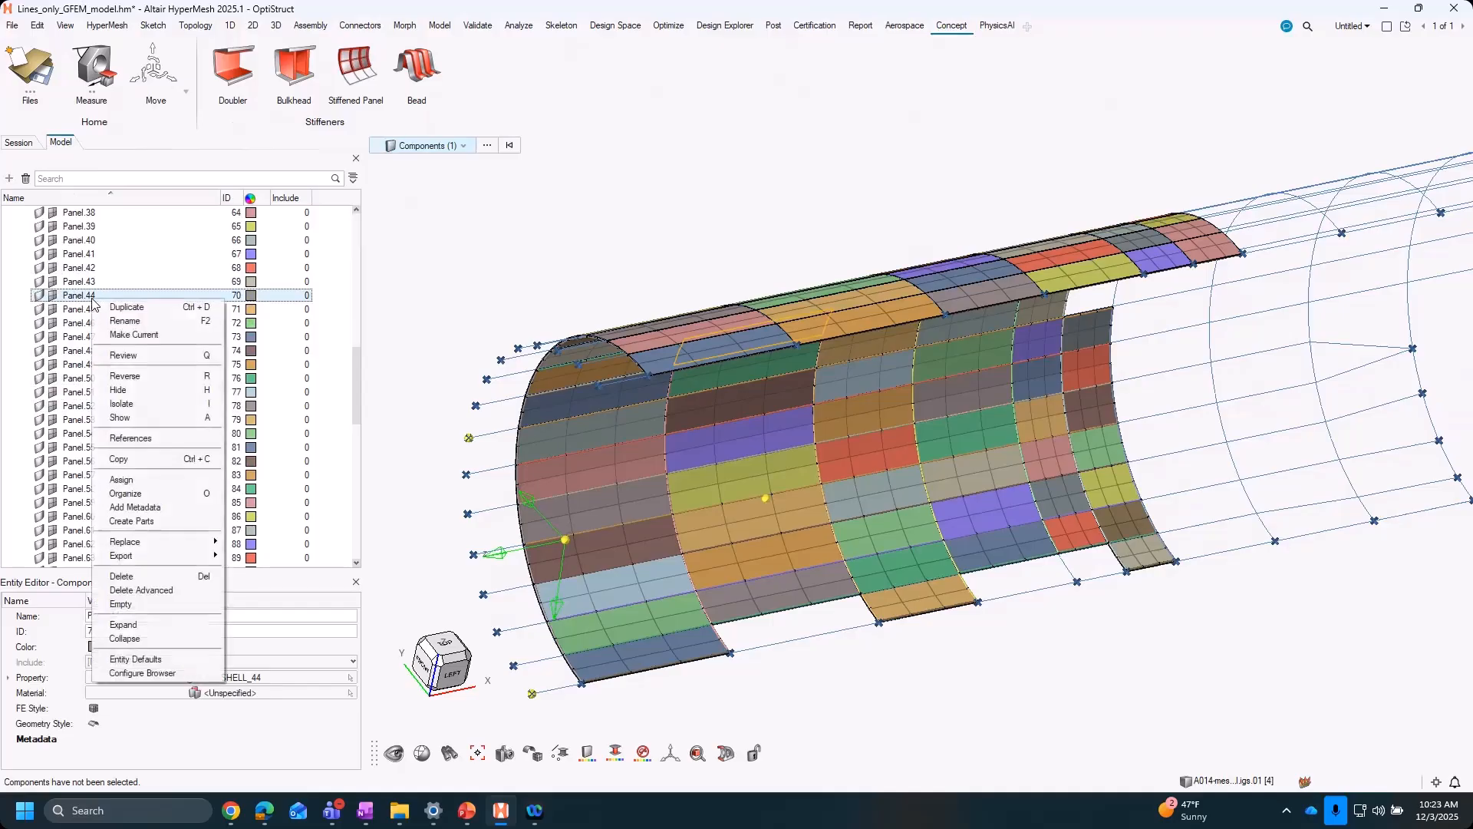
pyautogui.click(160, 356)
# Review individual panel components one after another, including Panel.58, Panel.56 and Panel.69, to see where each lies
pyautogui.click(138, 419)
pyautogui.click(140, 490)
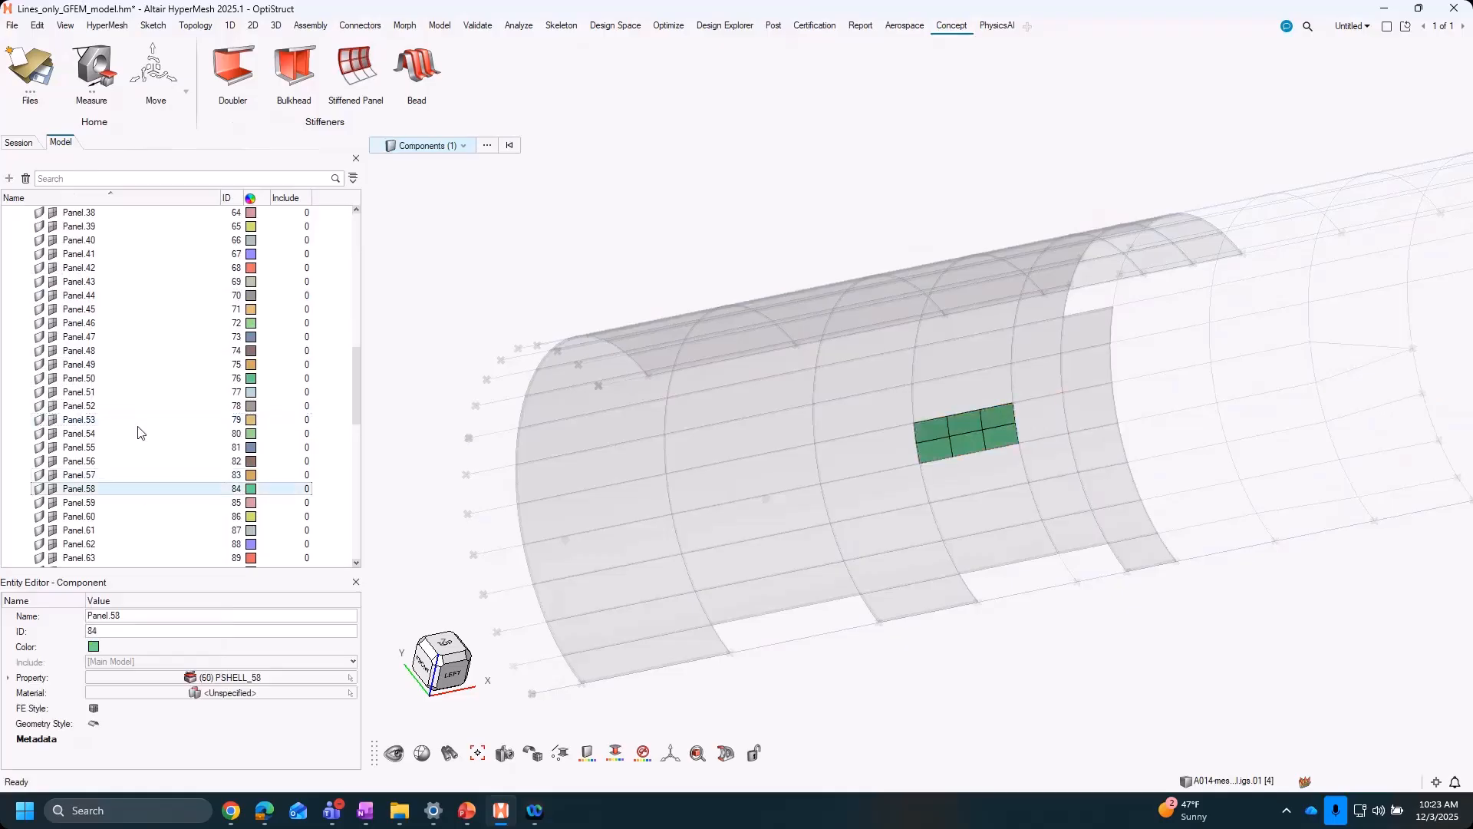
pyautogui.click(138, 379)
pyautogui.click(155, 461)
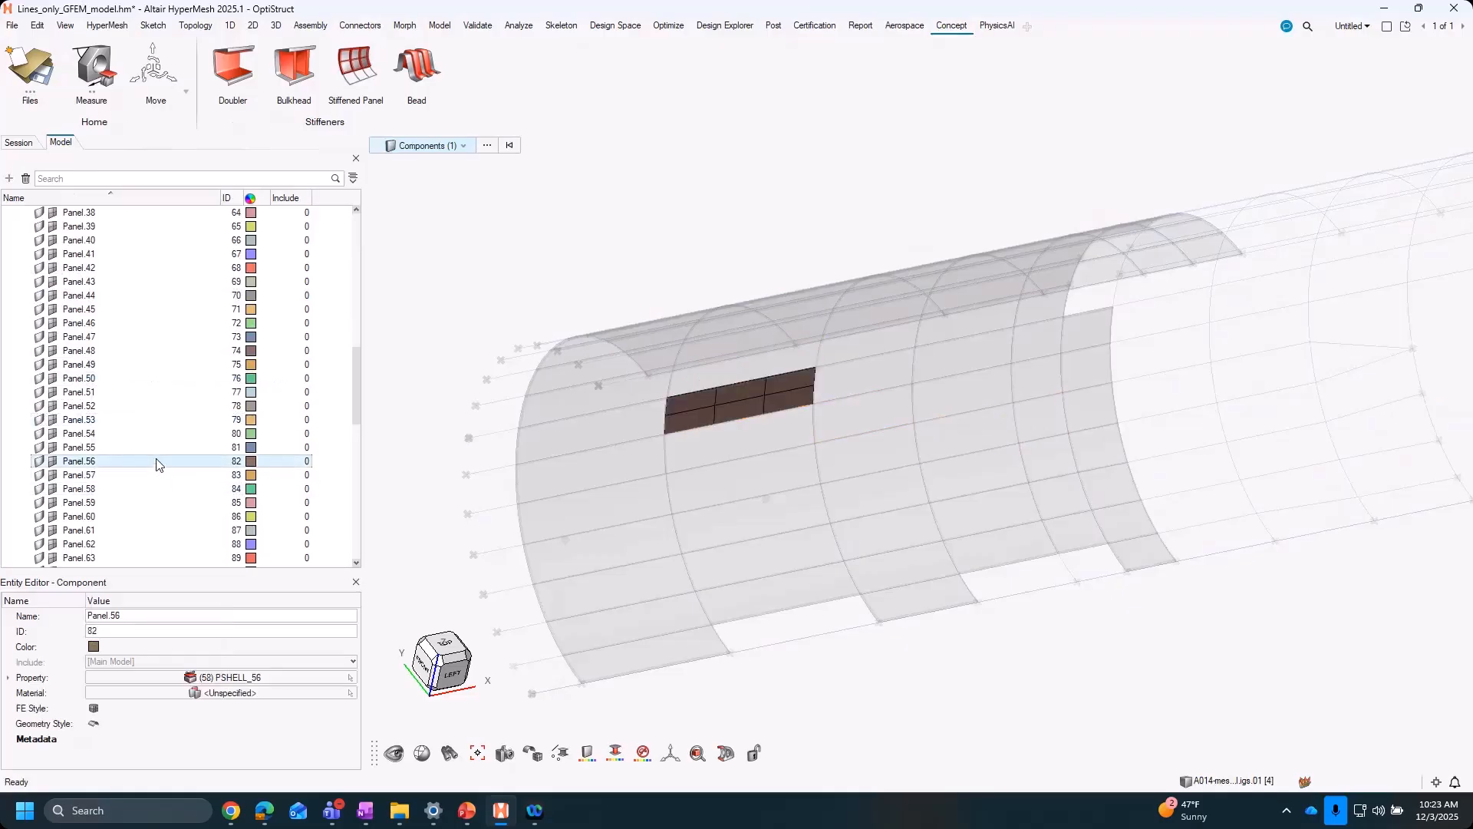
pyautogui.scroll(-3, 156, 464)
pyautogui.click(154, 530)
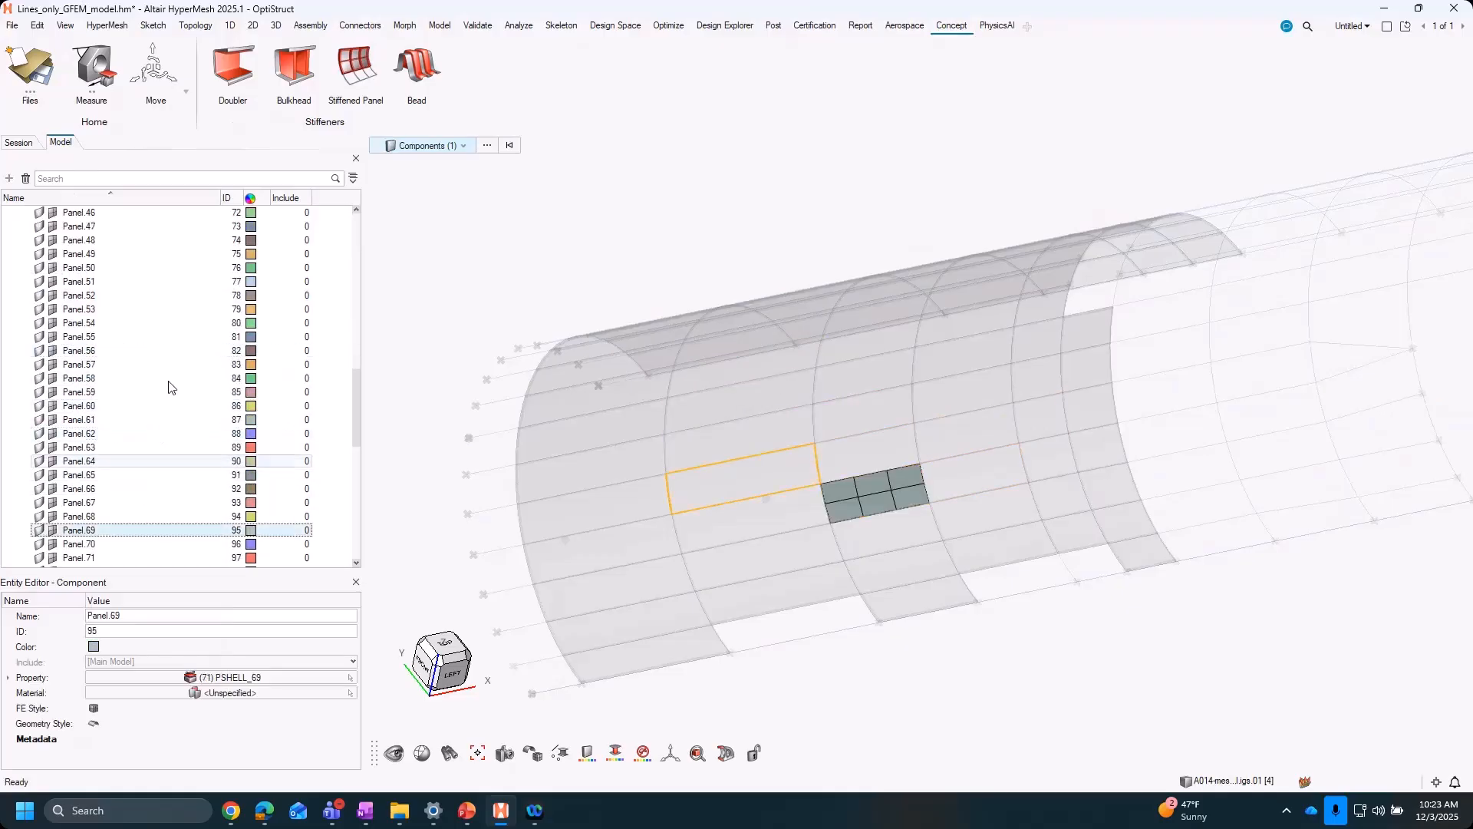
# Review the stringer components Stringer.13, Stringer.11 and Stringer.6 to see which stiffener line each one covers
pyautogui.scroll(-12, 161, 399)
pyautogui.click(114, 421)
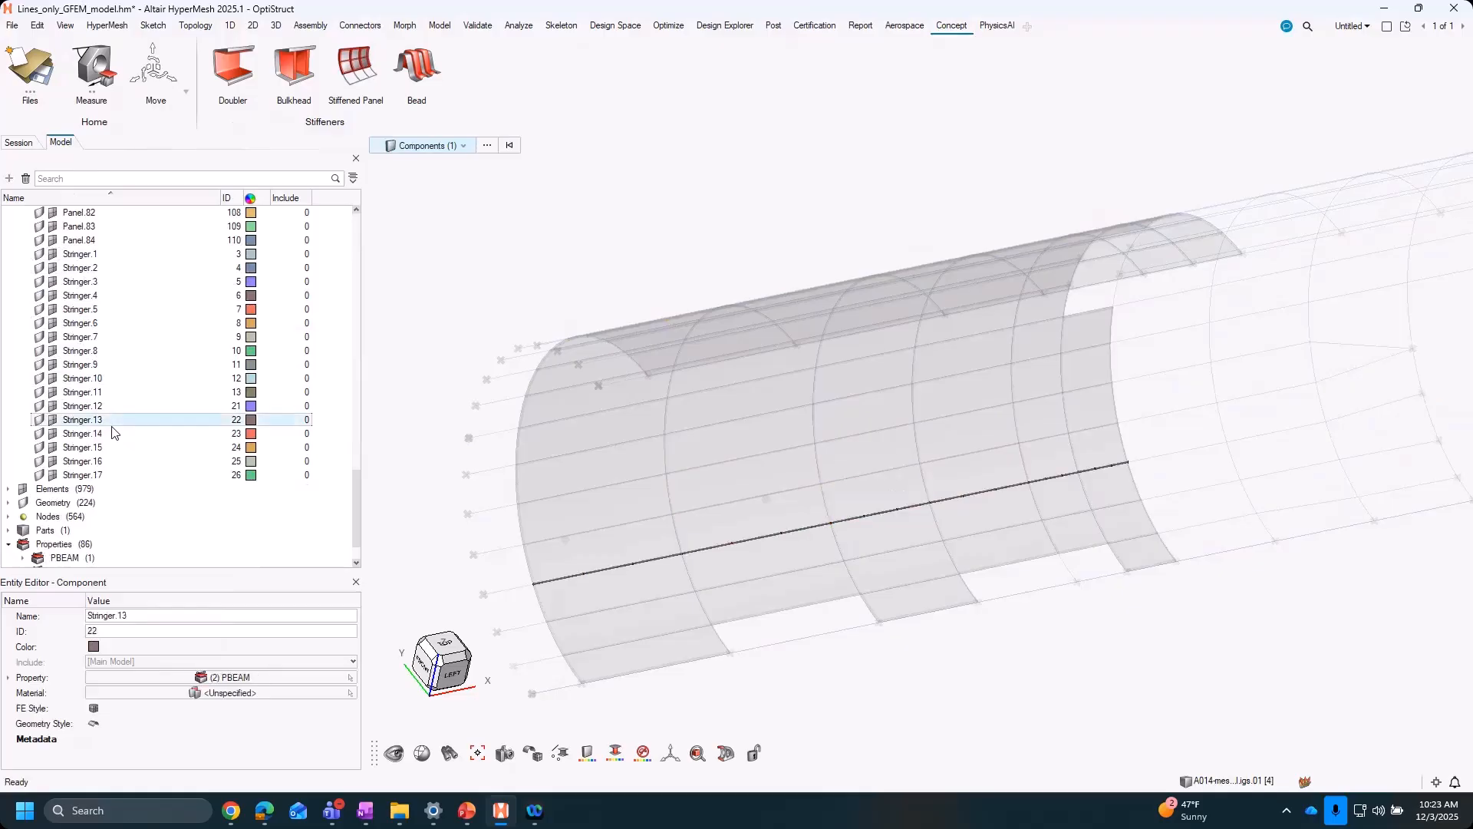
pyautogui.click(106, 392)
pyautogui.click(88, 323)
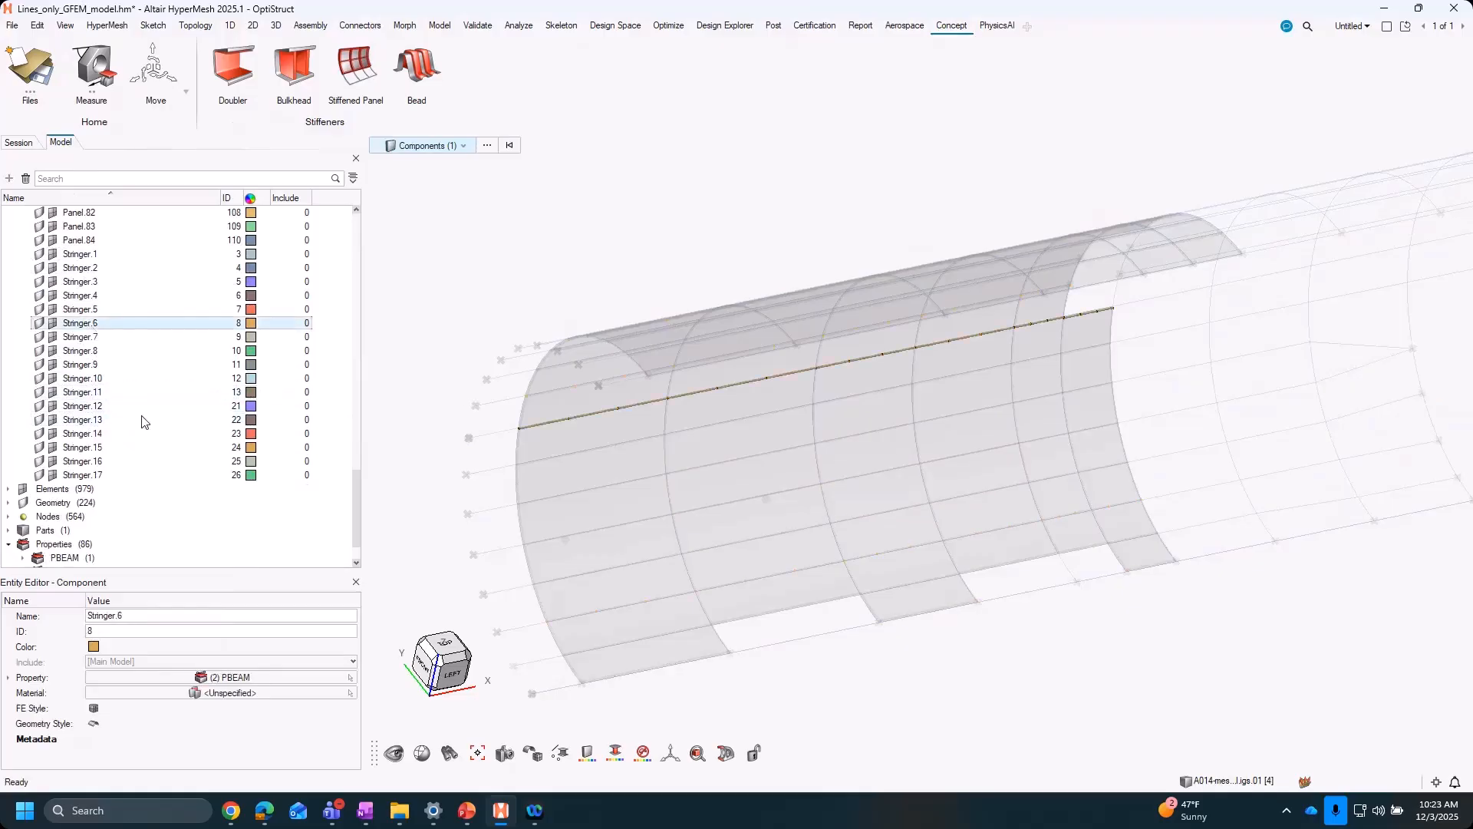
# Review Panel.6 and the frame components Frame.5, Frame.2 and Frame.4 to see their positions on the curved panel
pyautogui.scroll(20, 123, 384)
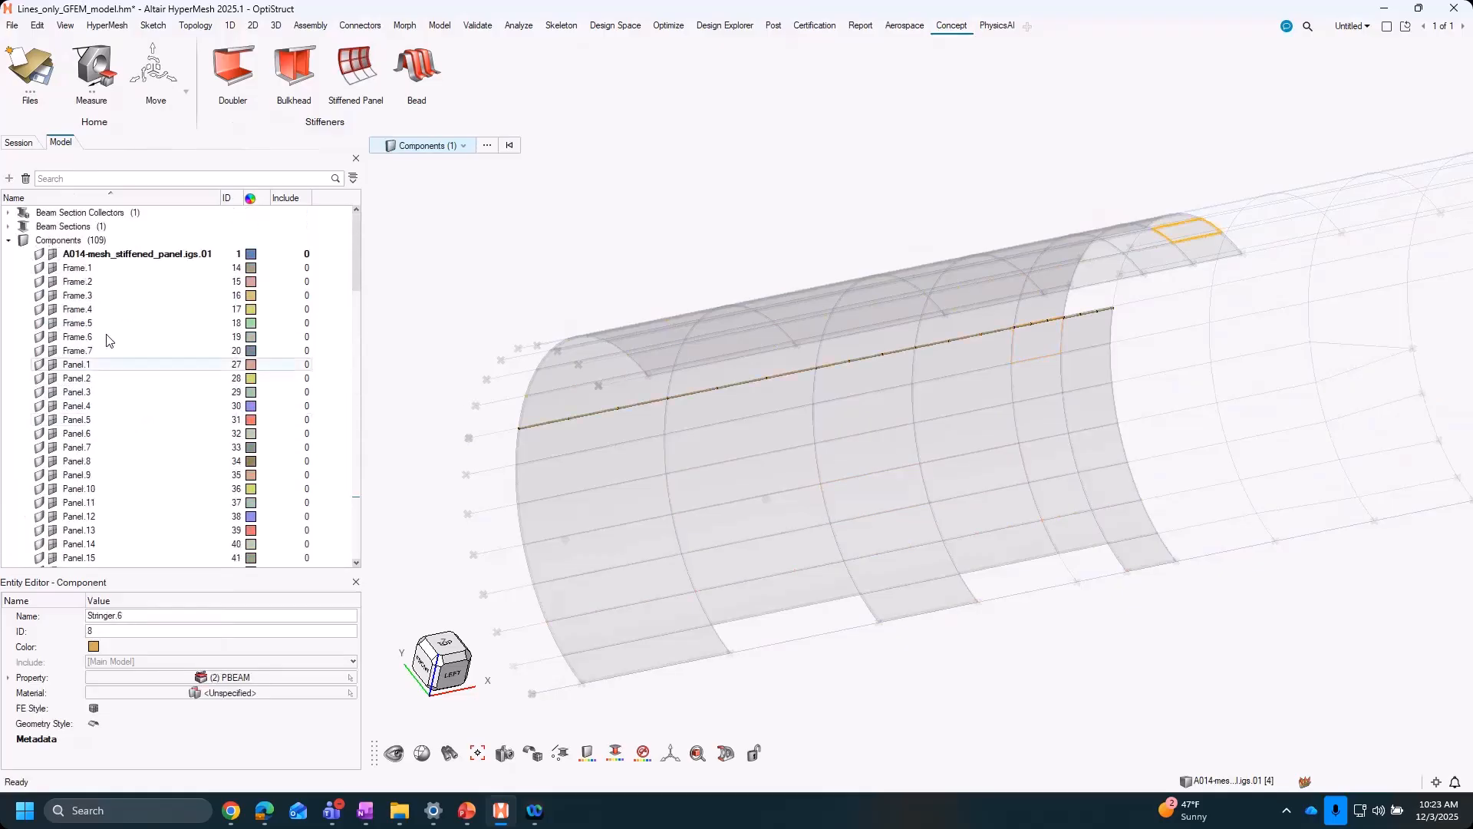
pyautogui.click(102, 434)
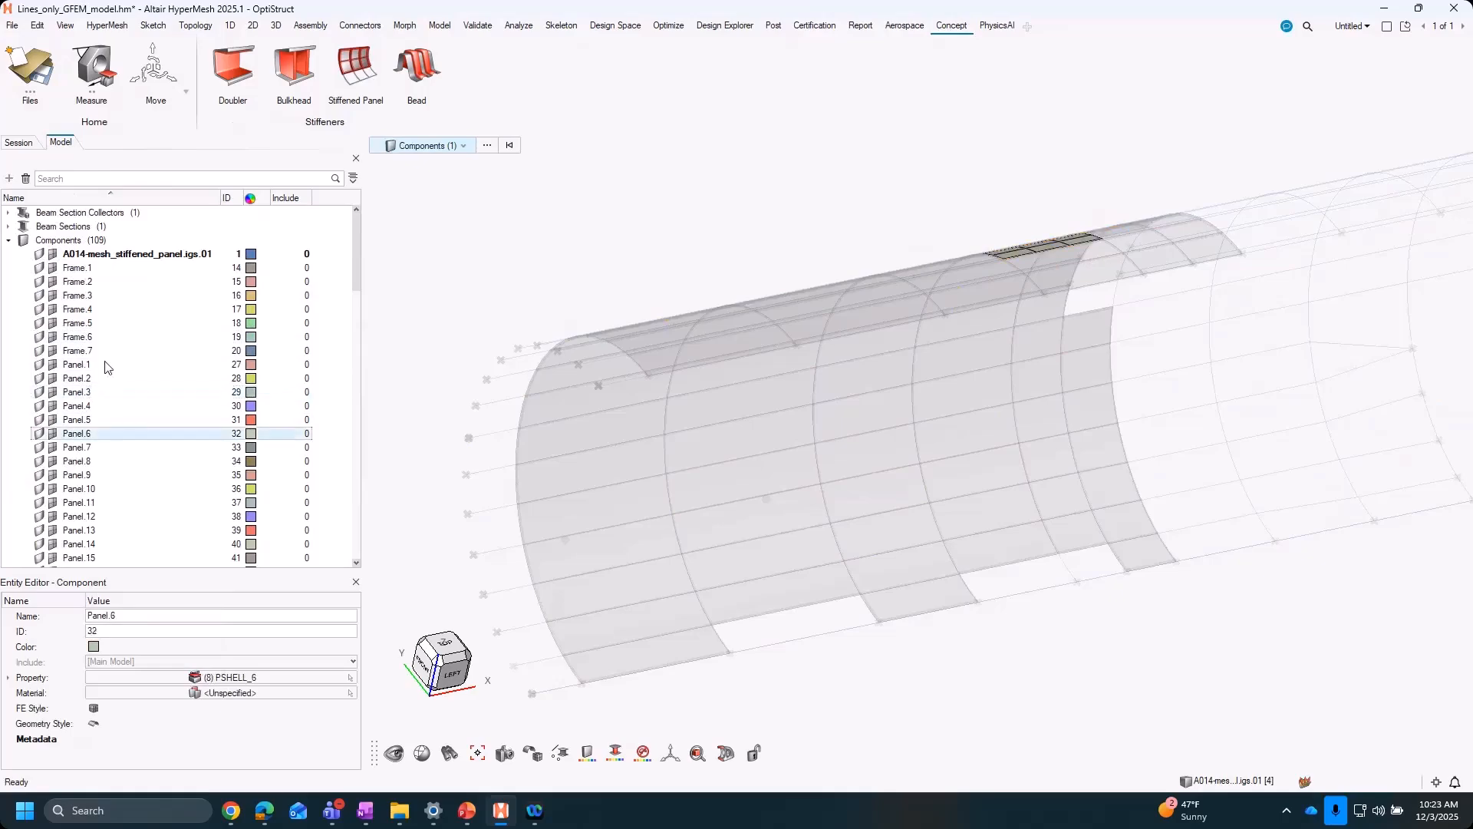
pyautogui.click(101, 323)
pyautogui.click(89, 282)
pyautogui.click(86, 311)
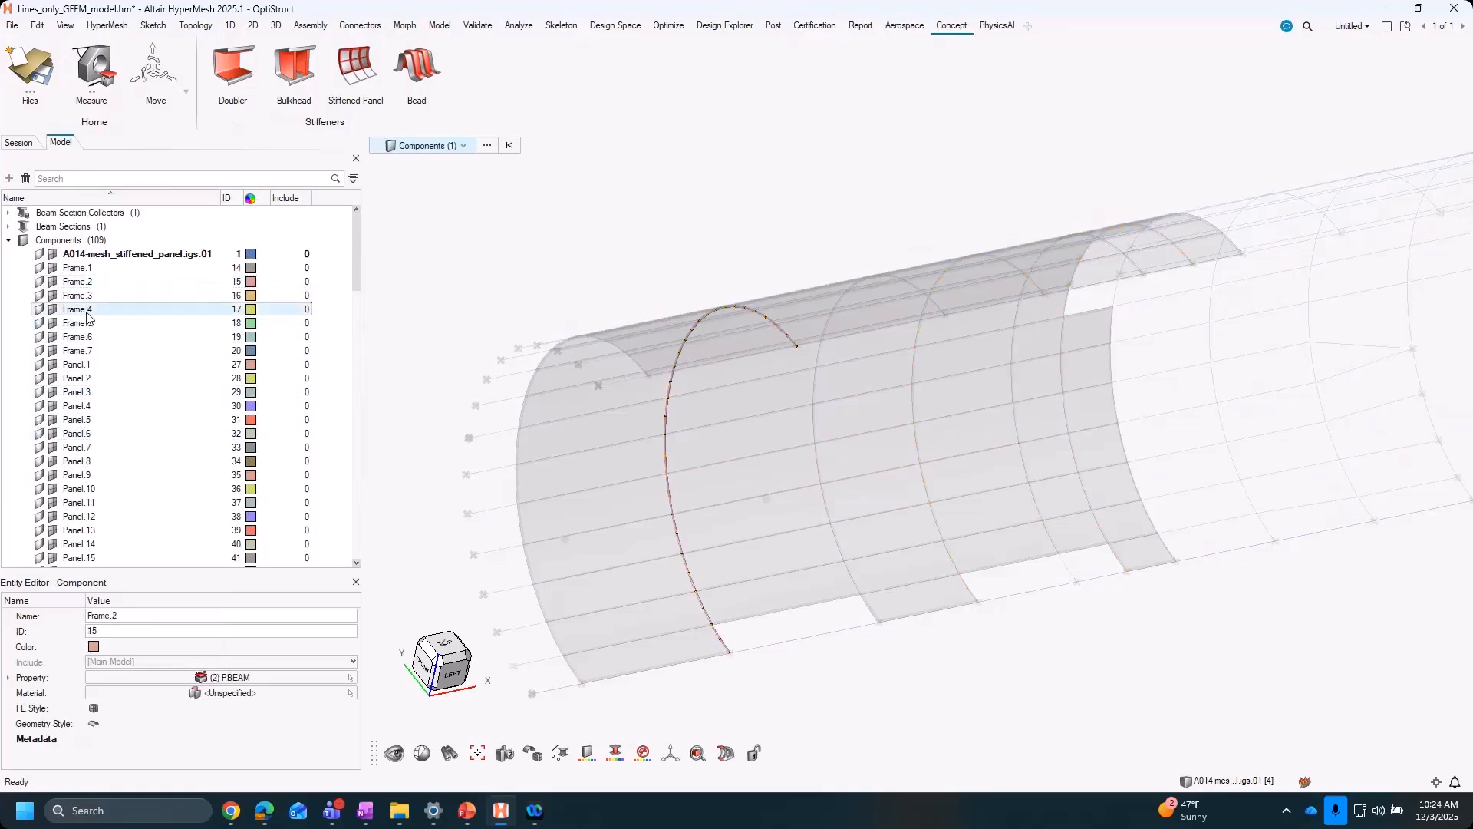
# Turn off review mode, look over the complete model, and clear the component selection
pyautogui.rightClick(88, 313)
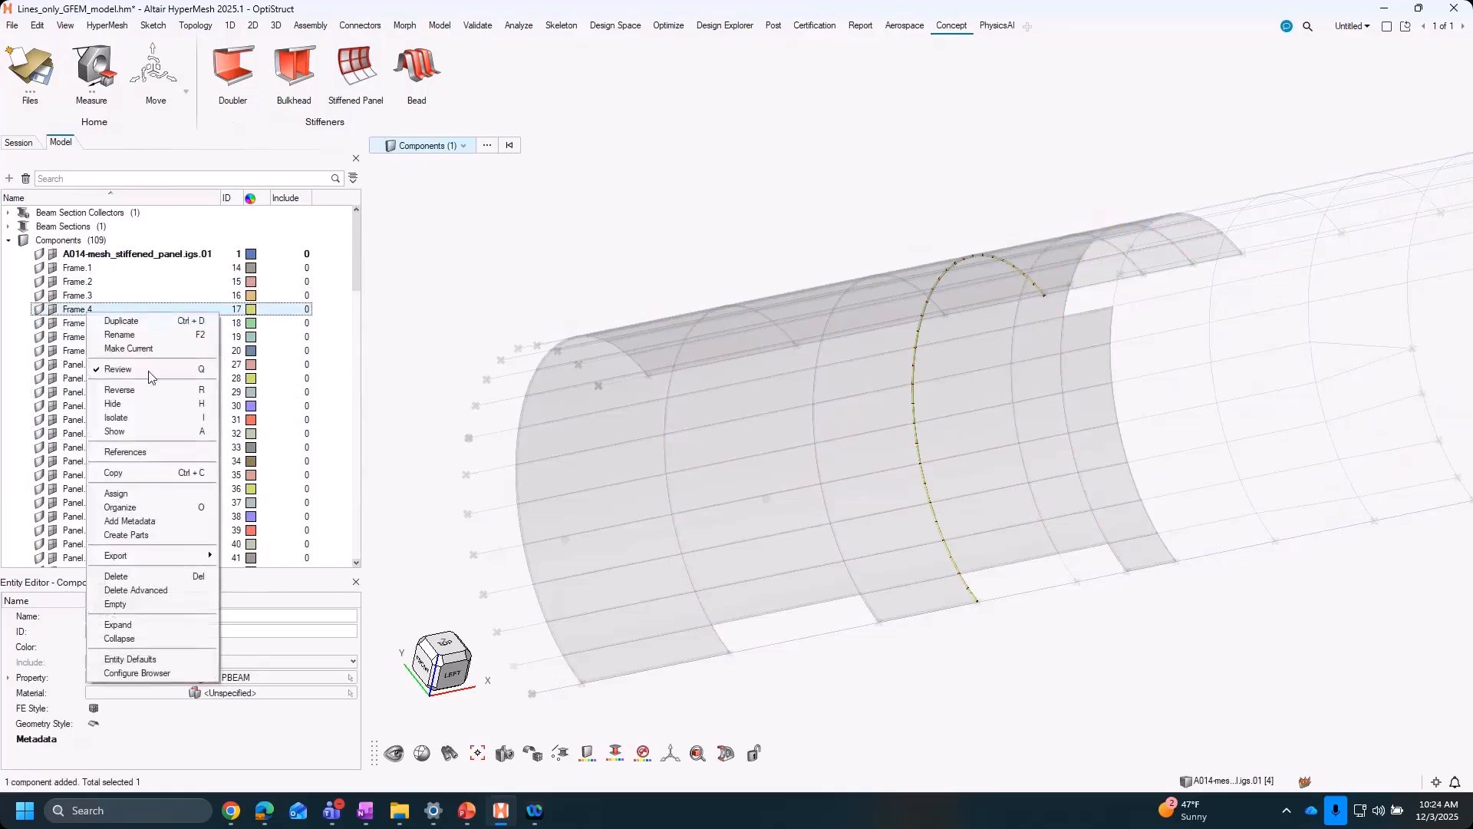
pyautogui.click(149, 376)
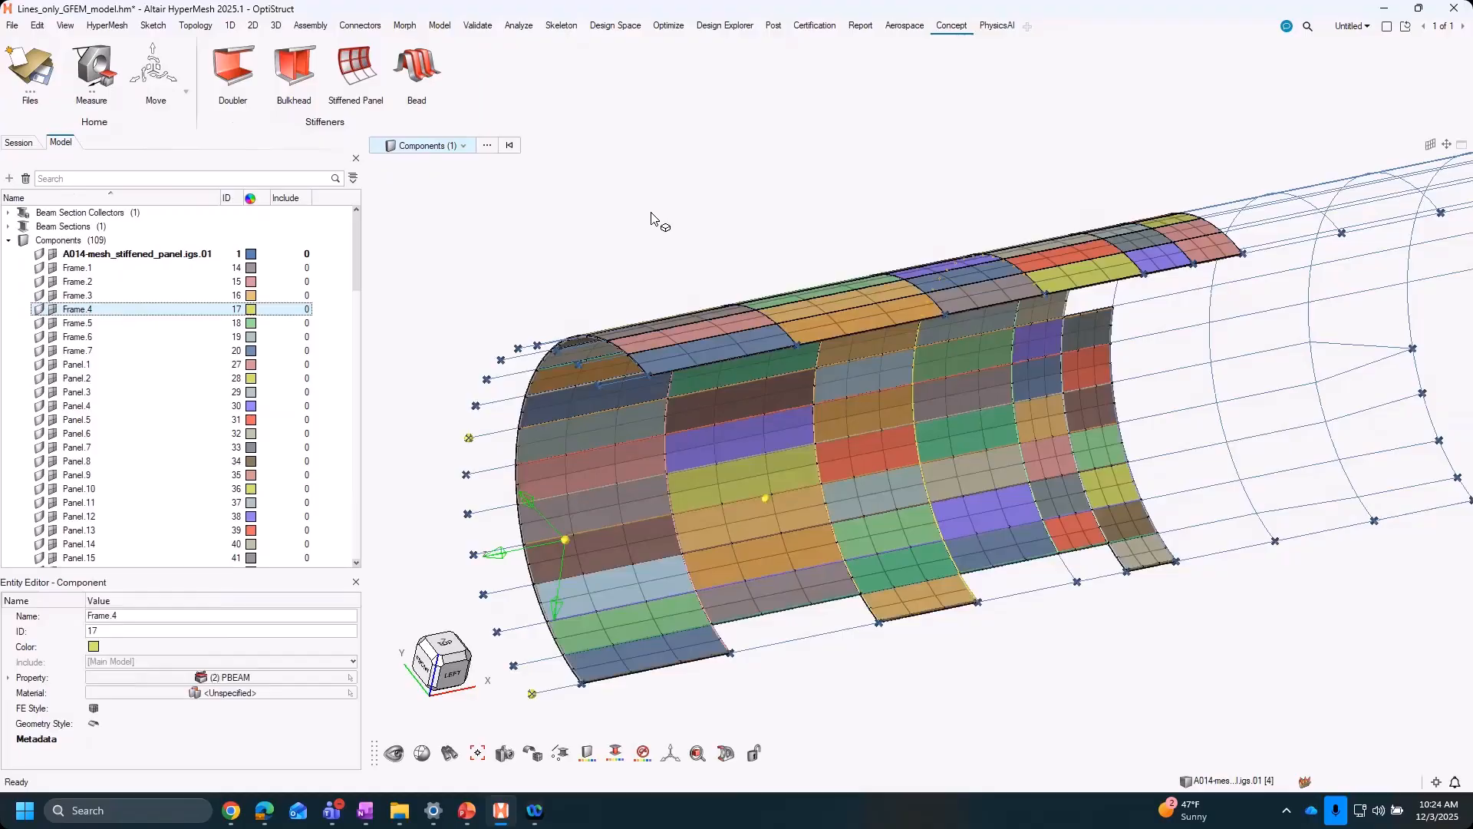
pyautogui.moveTo(1231, 458)
pyautogui.mouseDown(button='middle')
pyautogui.moveTo(1244, 432)
pyautogui.moveTo(1234, 482)
pyautogui.mouseUp(button='middle')
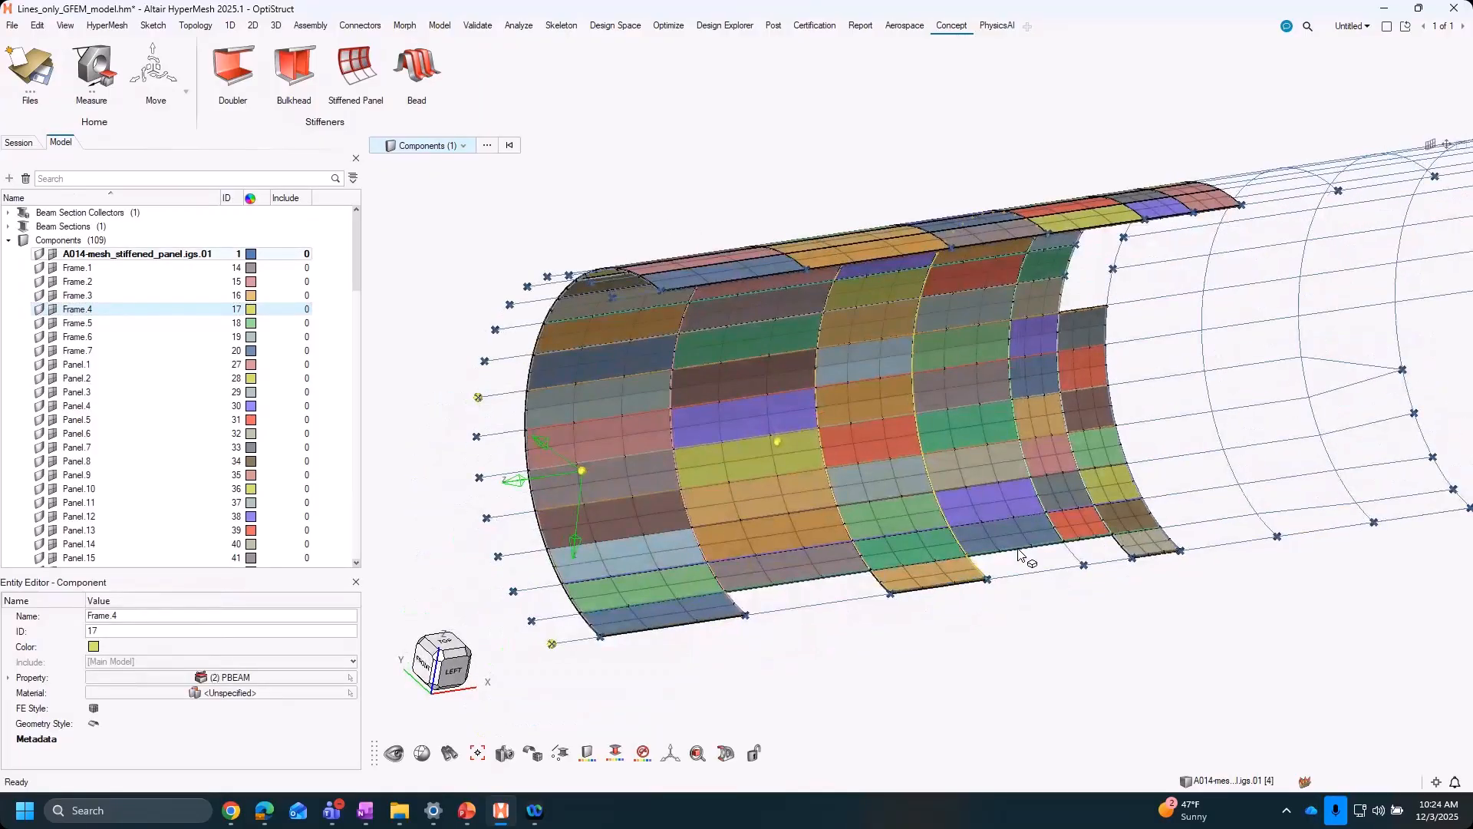
pyautogui.scroll(-3, 1023, 556)
pyautogui.moveTo(909, 645); pyautogui.dragTo(860, 636, button='right')
pyautogui.click(436, 168)
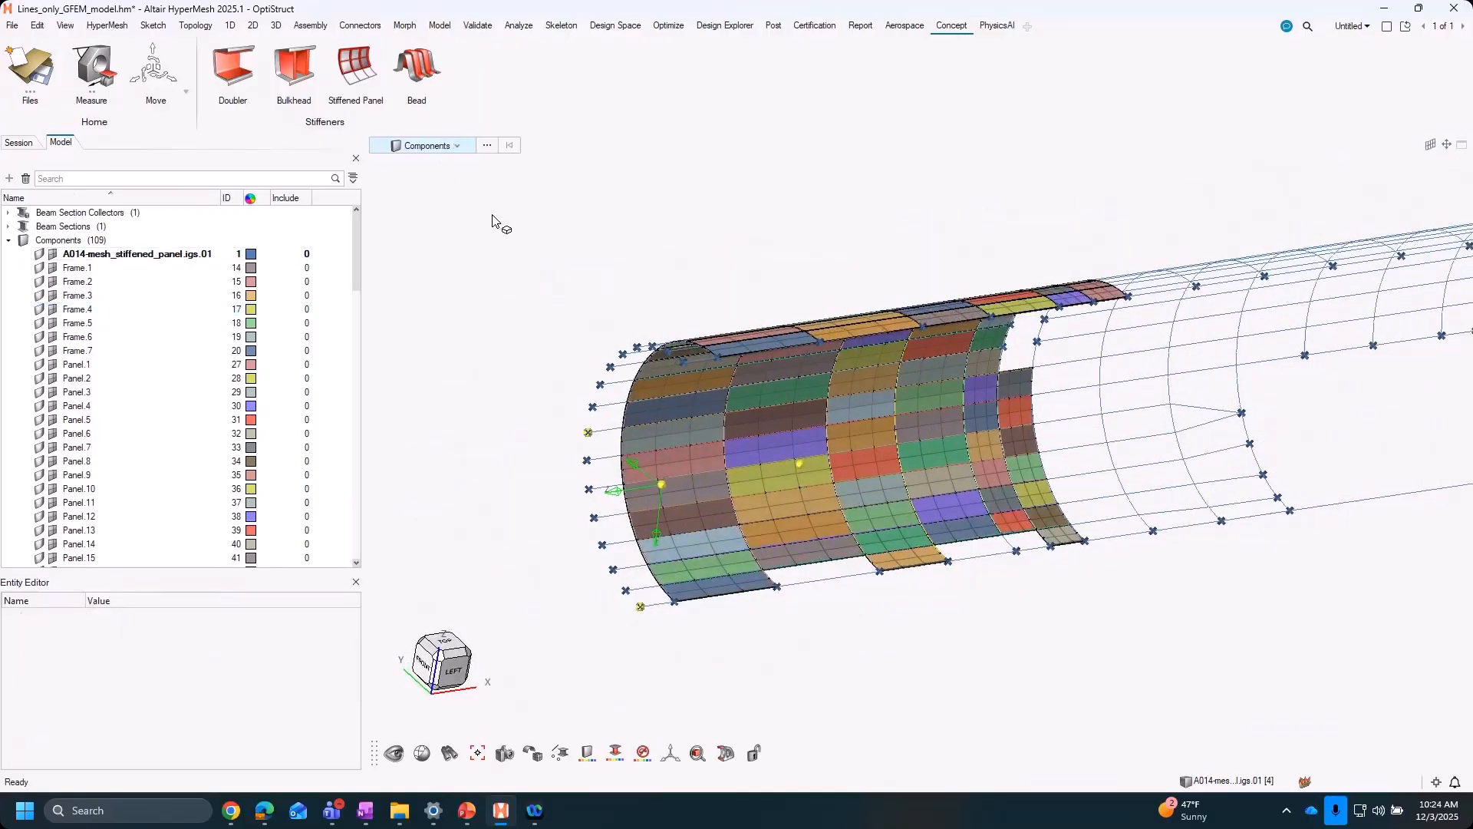
# Select all shell and beam elements of the meshed panel model and show their IDs
pyautogui.click(428, 146)
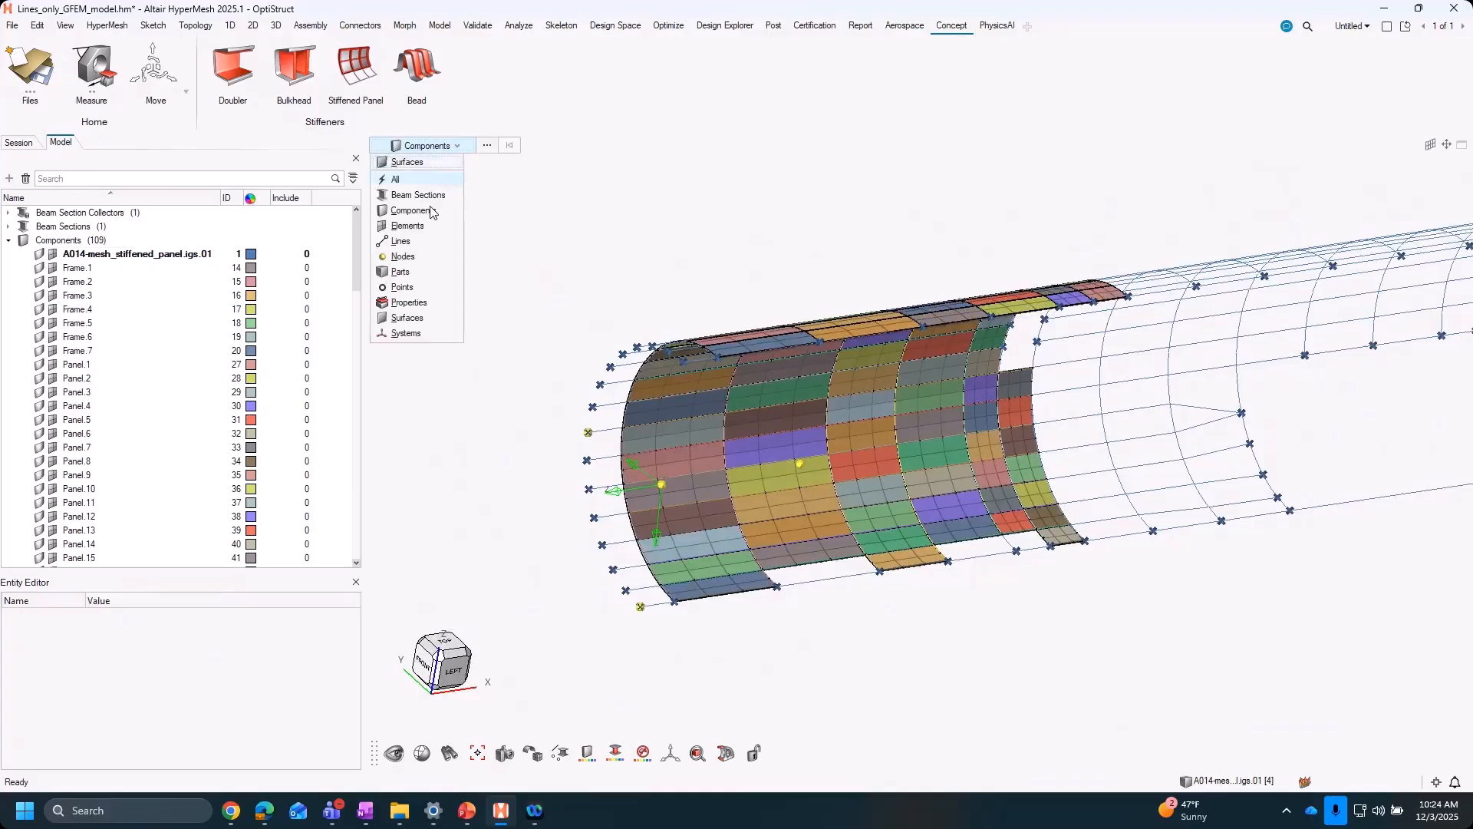
pyautogui.click(441, 234)
pyautogui.moveTo(501, 198); pyautogui.dragTo(1357, 729)
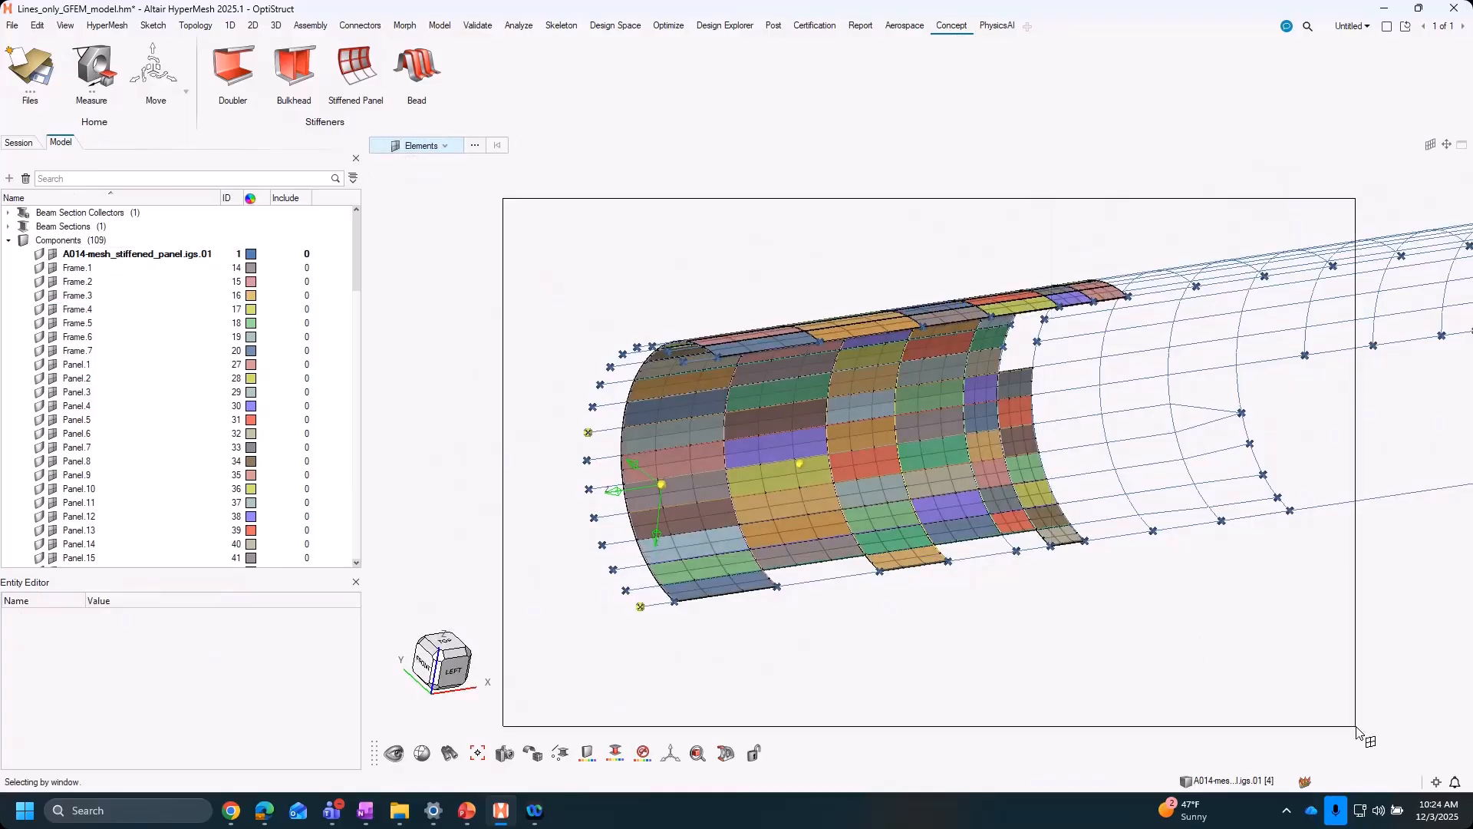
pyautogui.rightClick(799, 250)
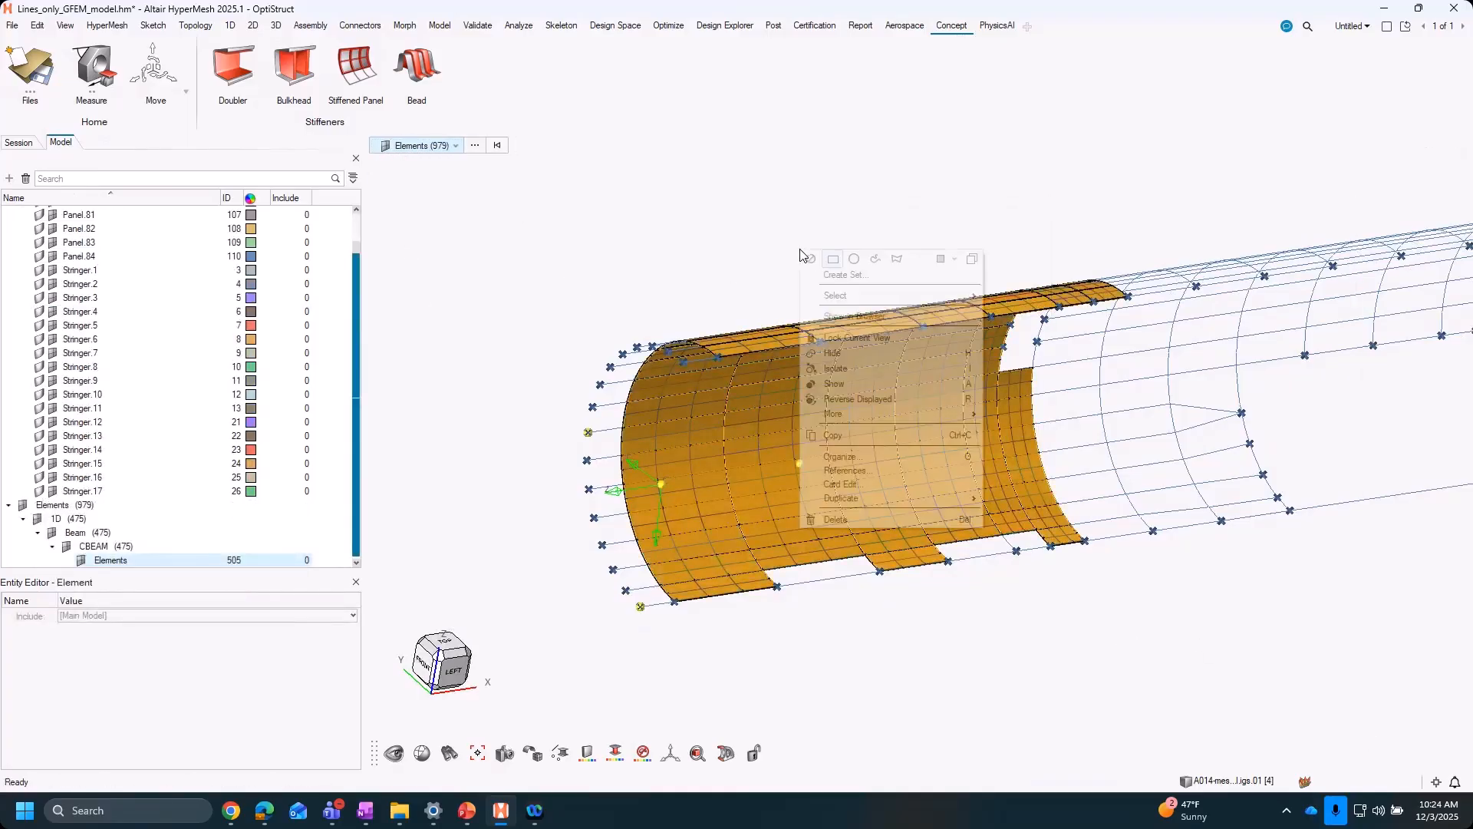
pyautogui.moveTo(863, 414)
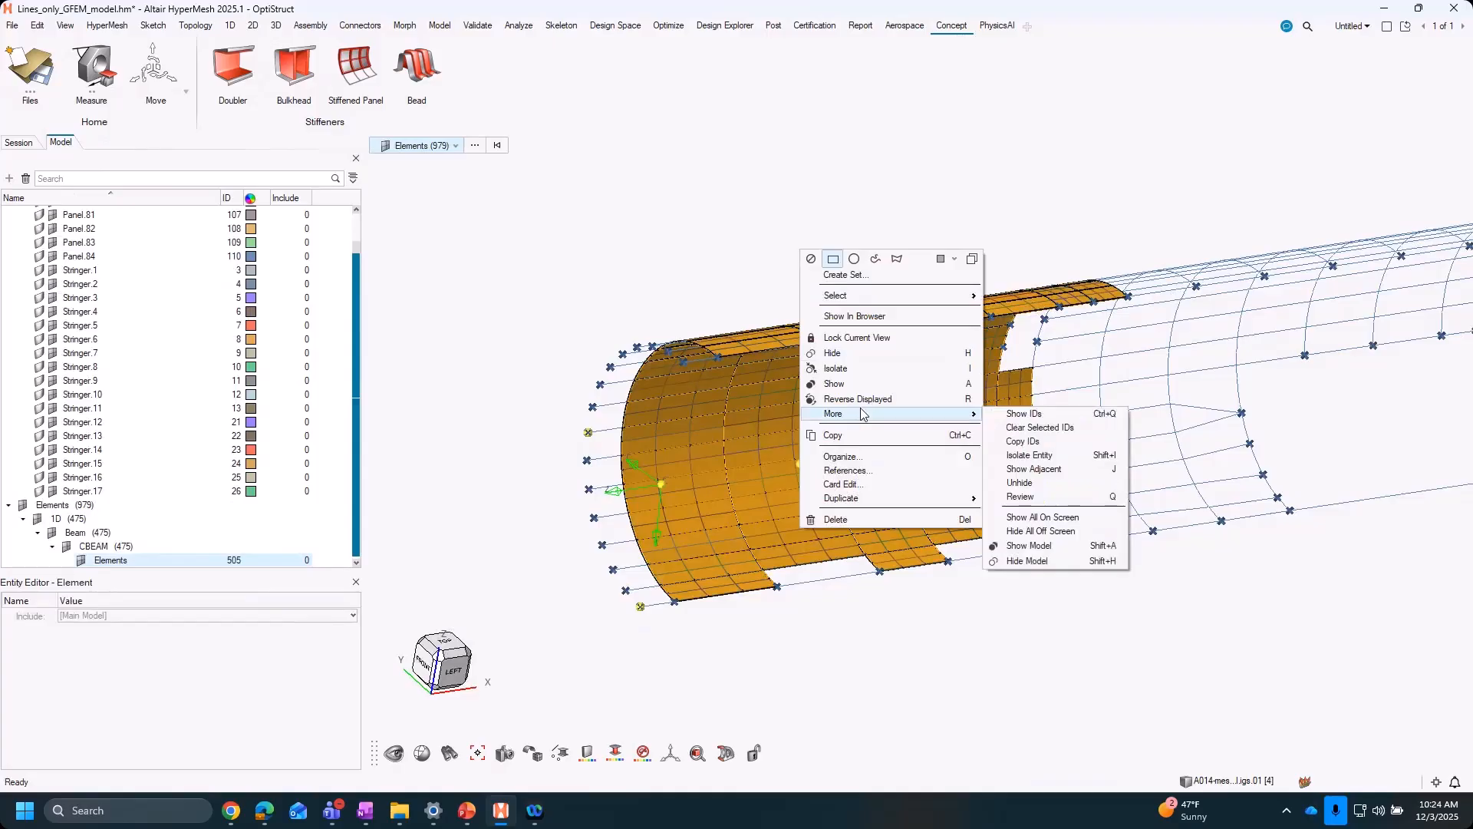
pyautogui.click(1036, 414)
# Examine the element IDs of the shells and beams across the panels and along the upper free edge
pyautogui.scroll(5, 970, 453)
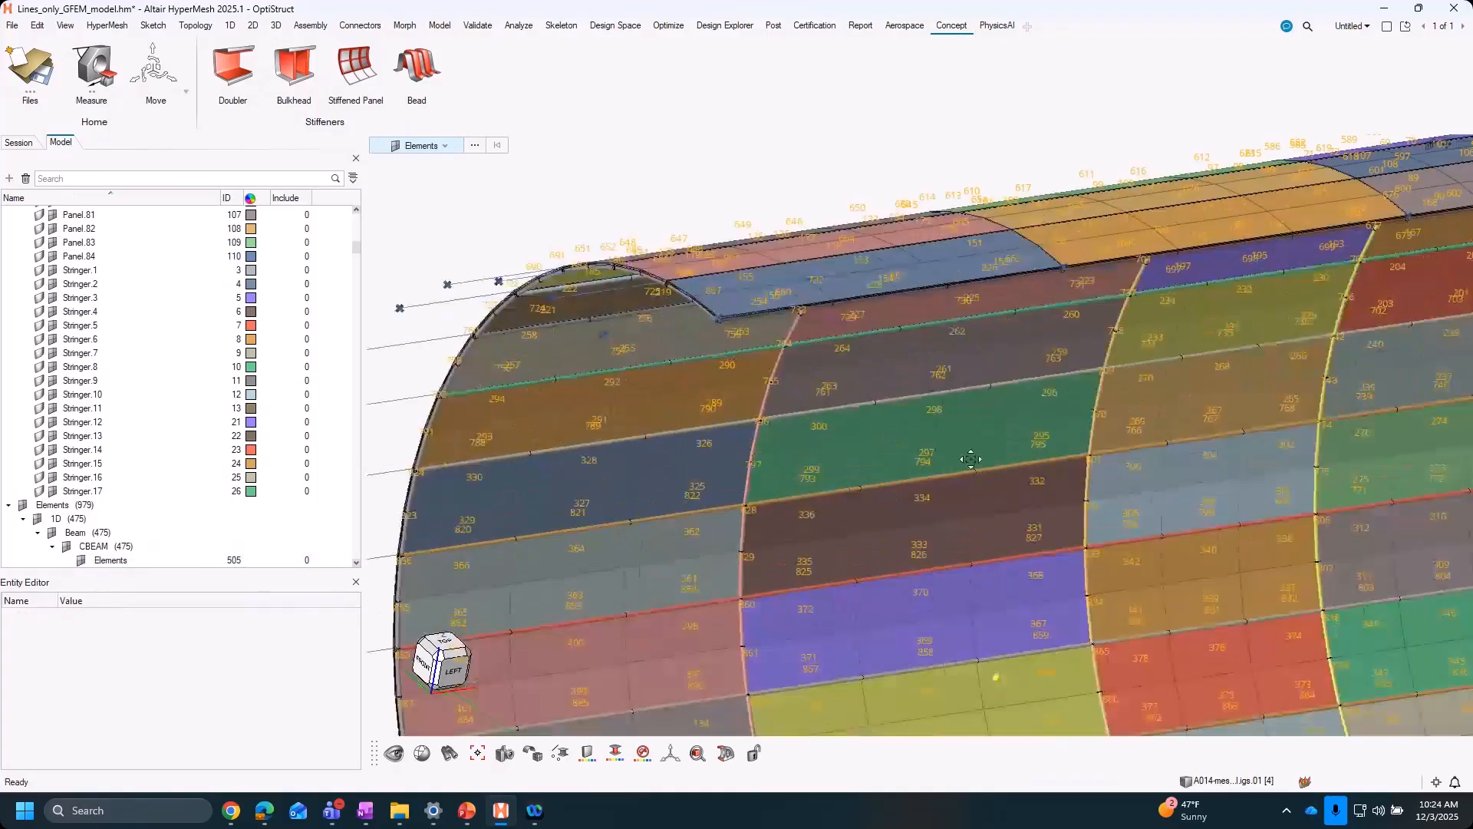
pyautogui.scroll(-3, 998, 416)
pyautogui.moveTo(998, 416); pyautogui.dragTo(937, 469, button='middle')
pyautogui.scroll(4, 914, 460)
pyautogui.scroll(3, 728, 568)
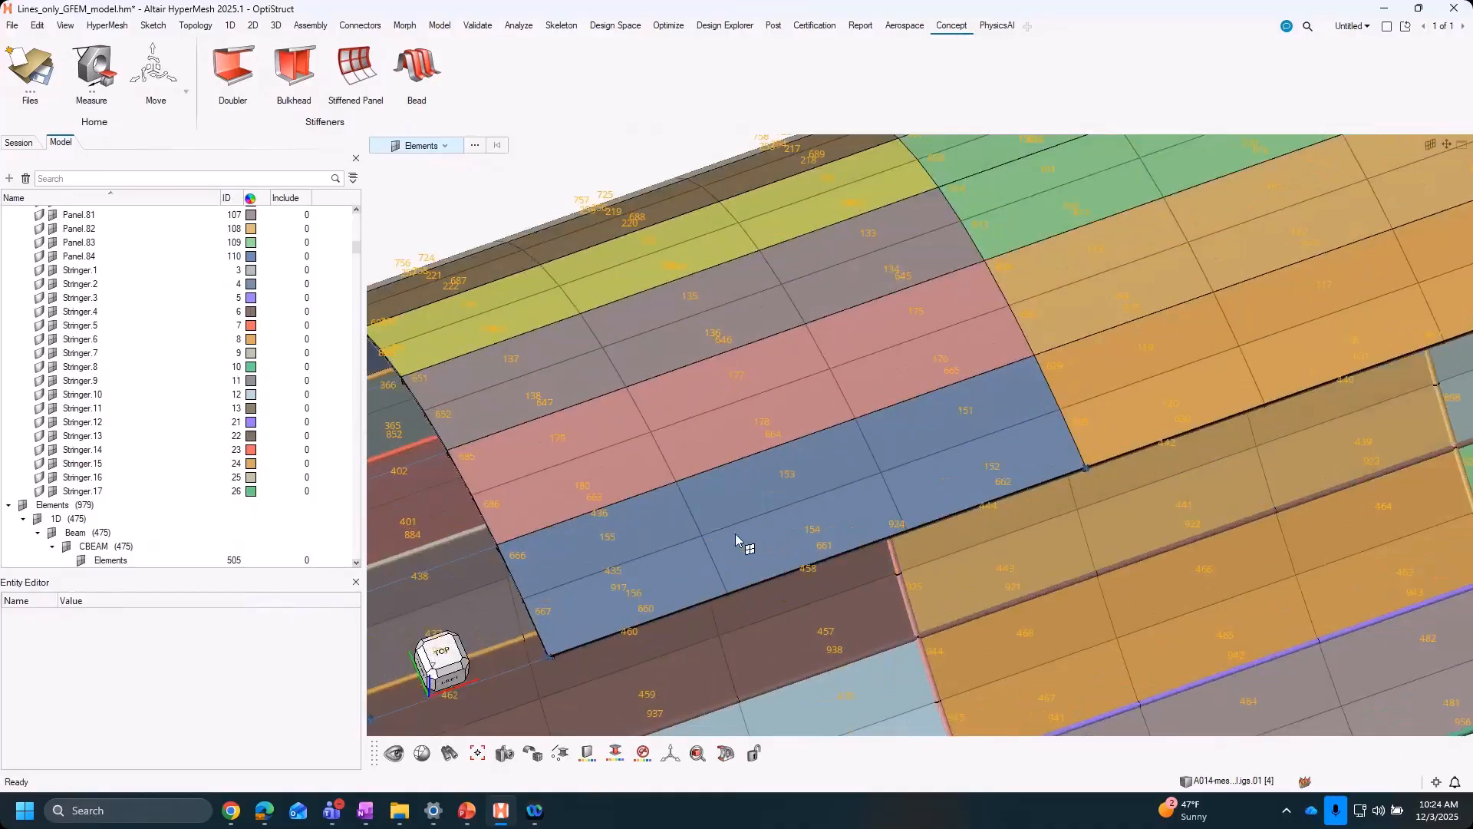
pyautogui.moveTo(609, 568); pyautogui.dragTo(712, 458, button='right')
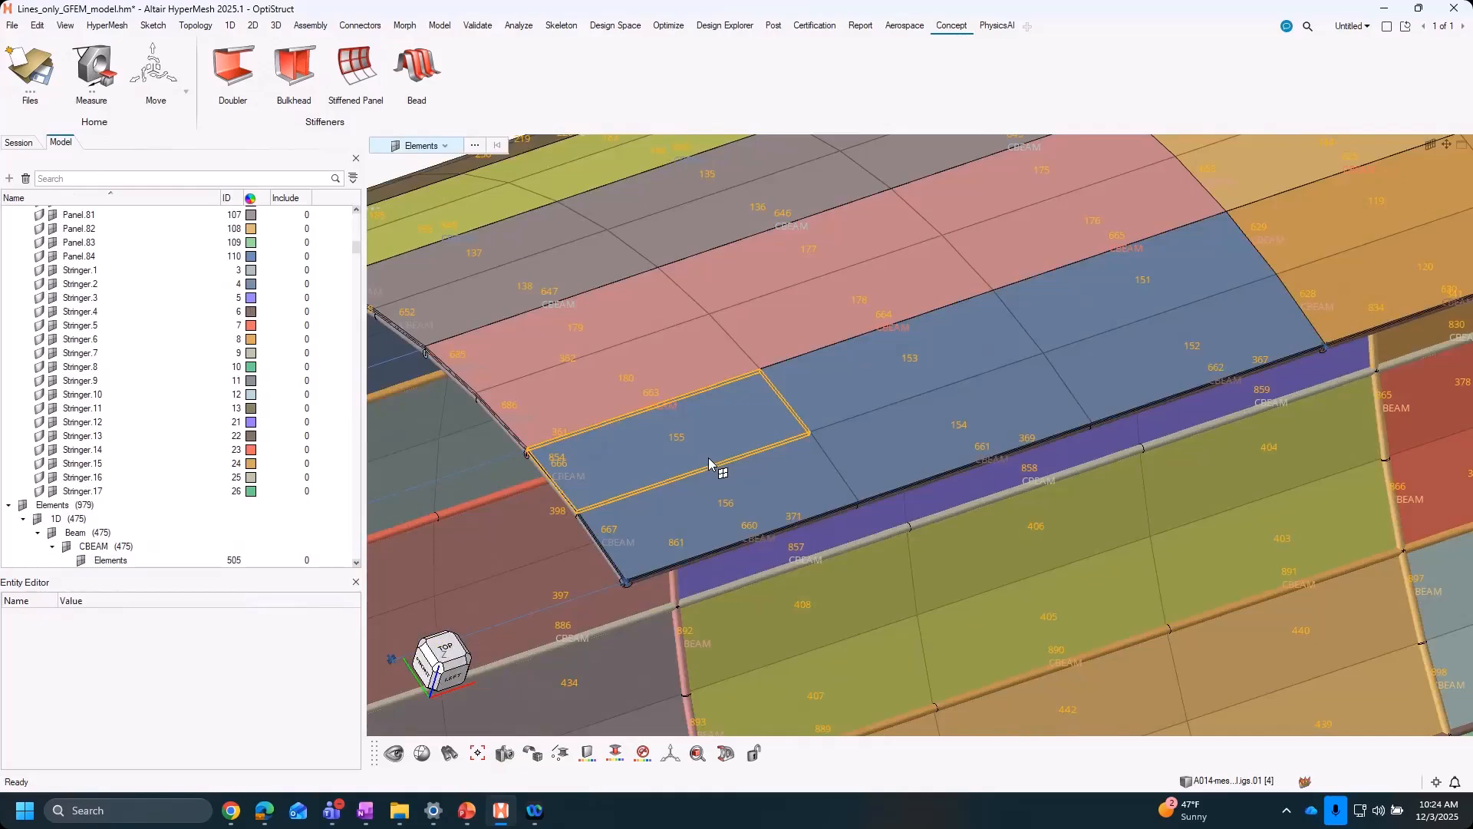
pyautogui.scroll(-2, 708, 458)
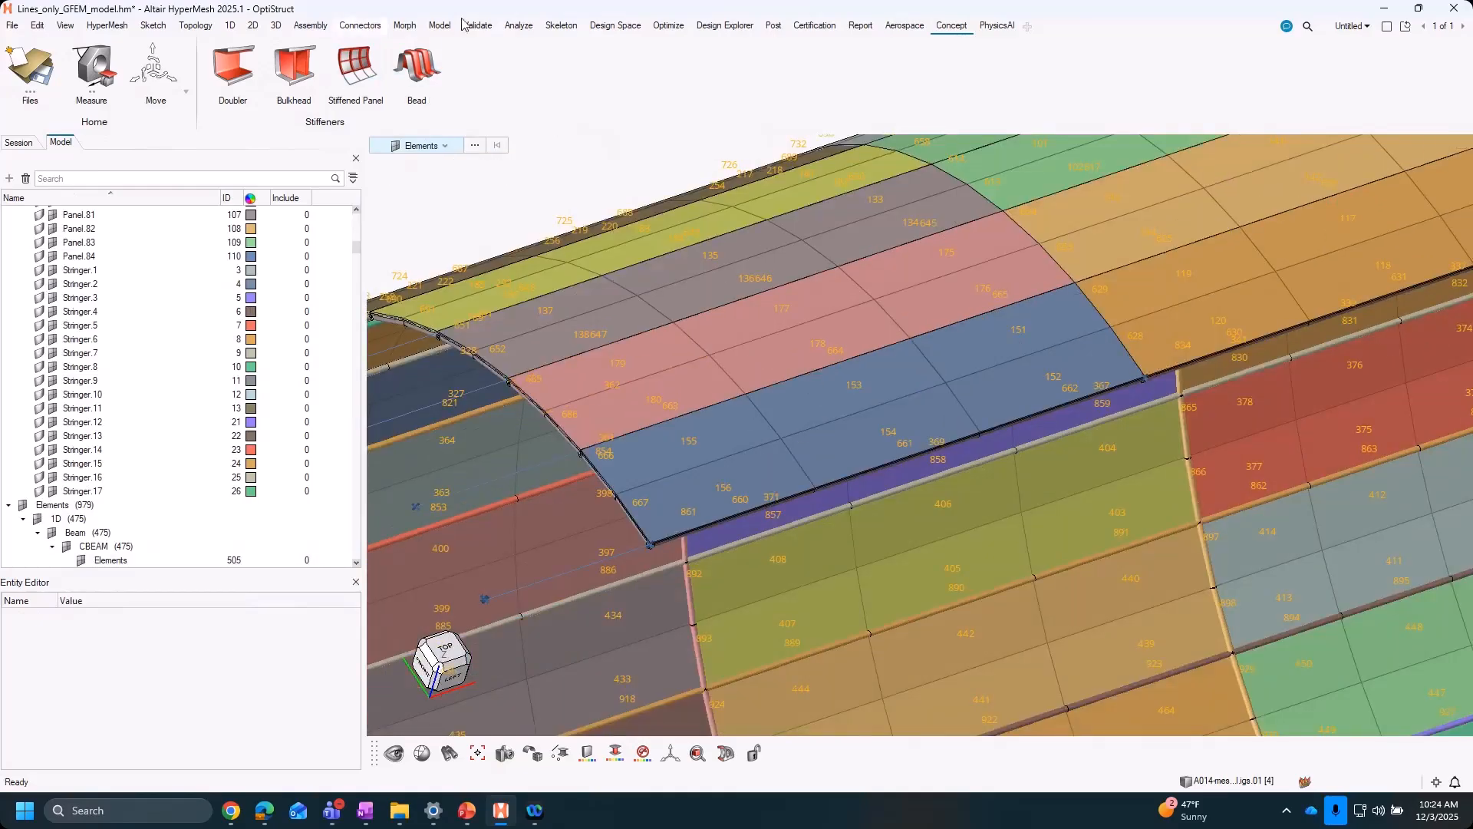
# Start the Spatial Renumber tool for the model's entities
pyautogui.click(310, 26)
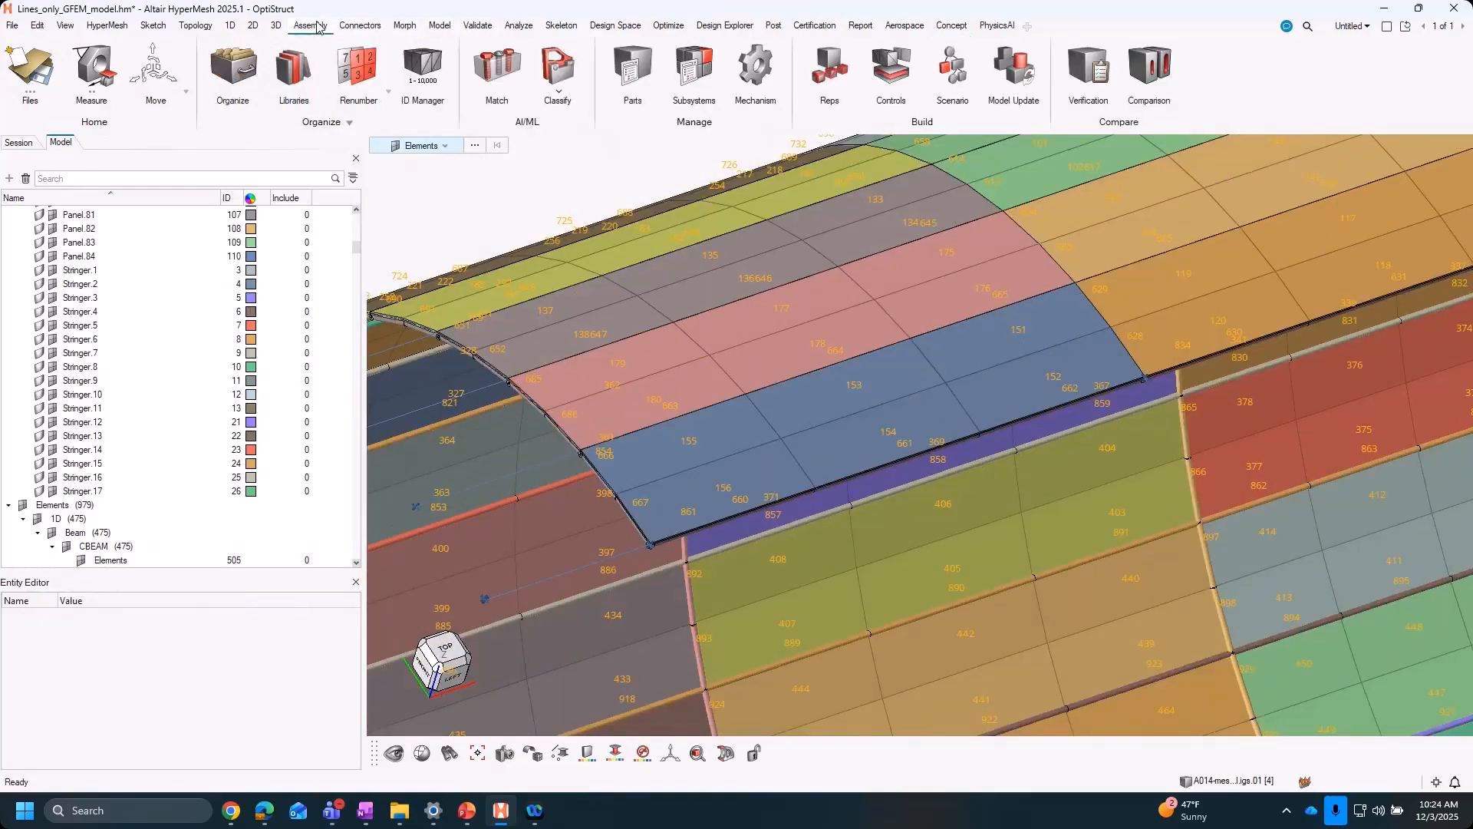
pyautogui.click(387, 94)
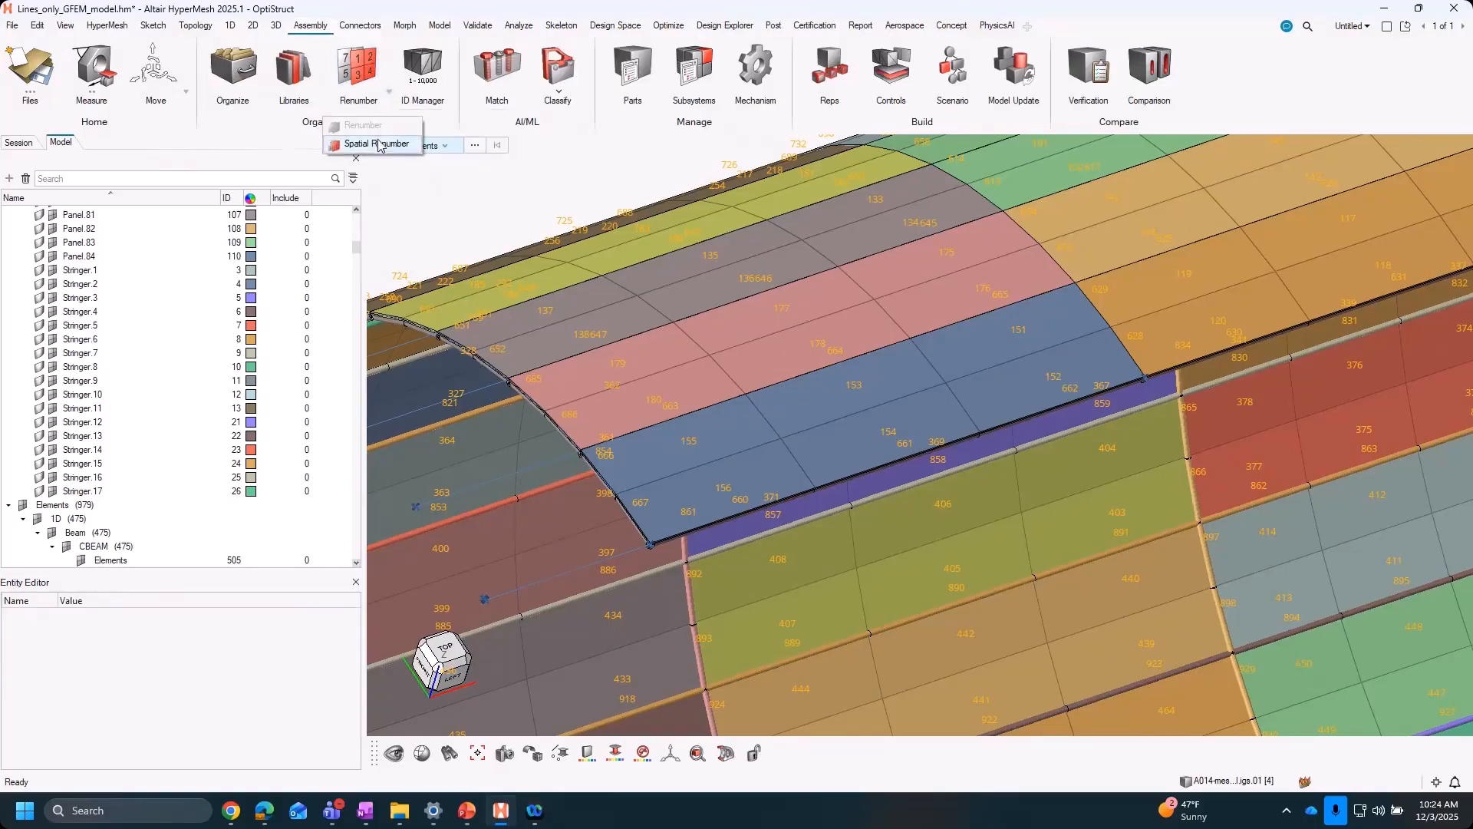
pyautogui.click(378, 144)
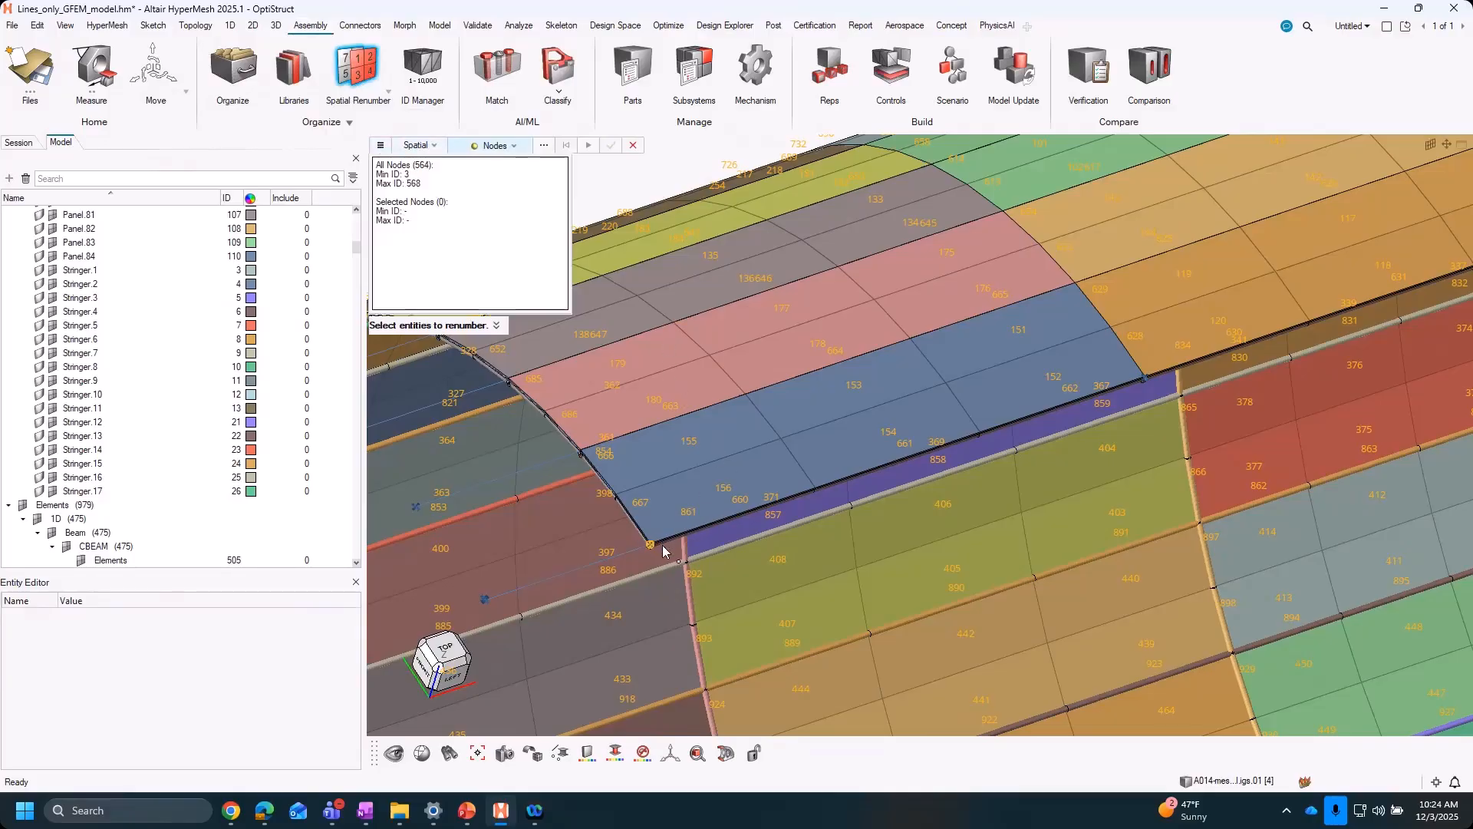
# Pick the corner node at the panel's upper free edge for spatial renumbering and inspect the direction axes
pyautogui.click(425, 146)
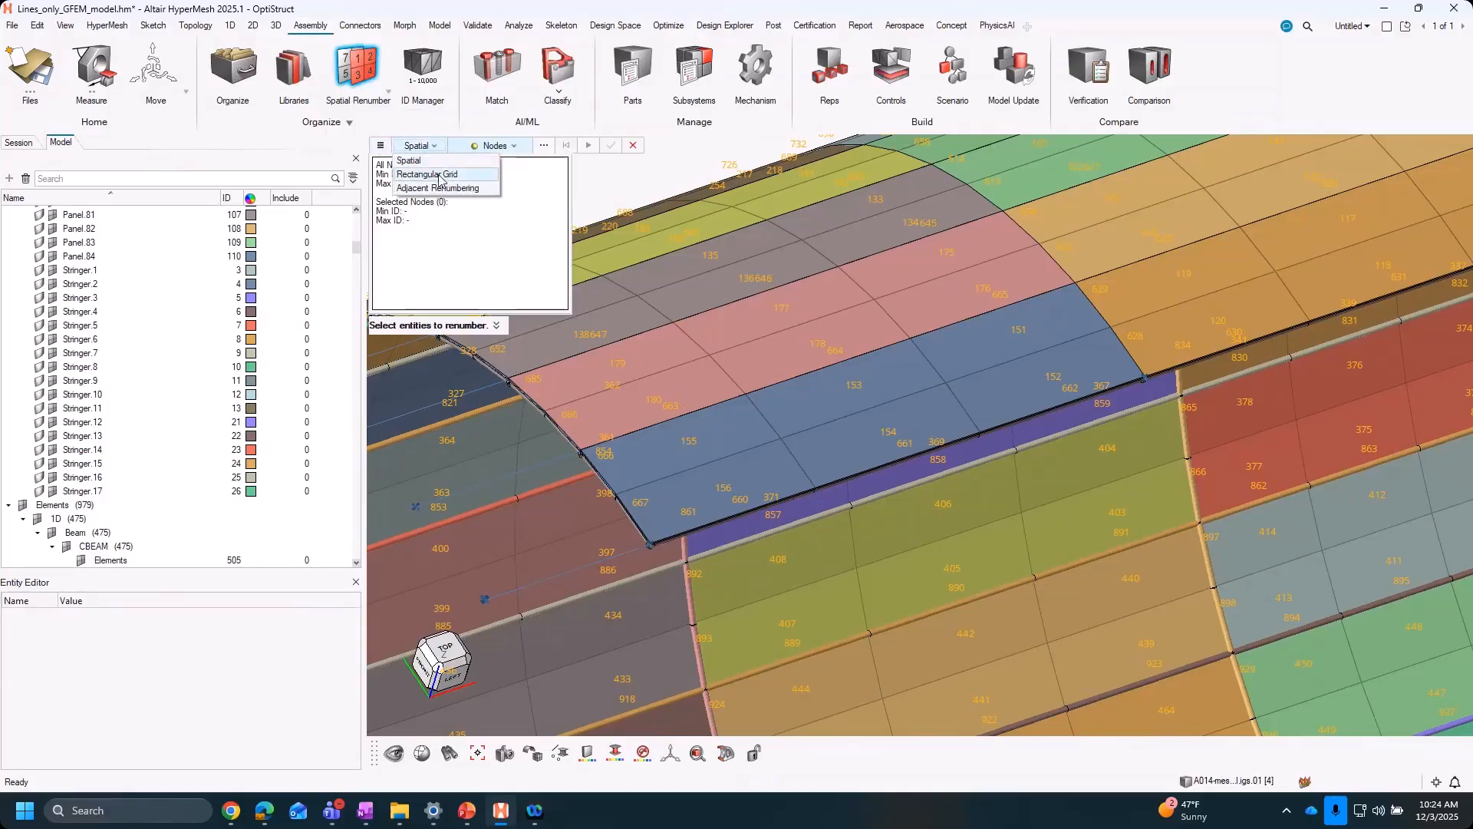
pyautogui.click(440, 175)
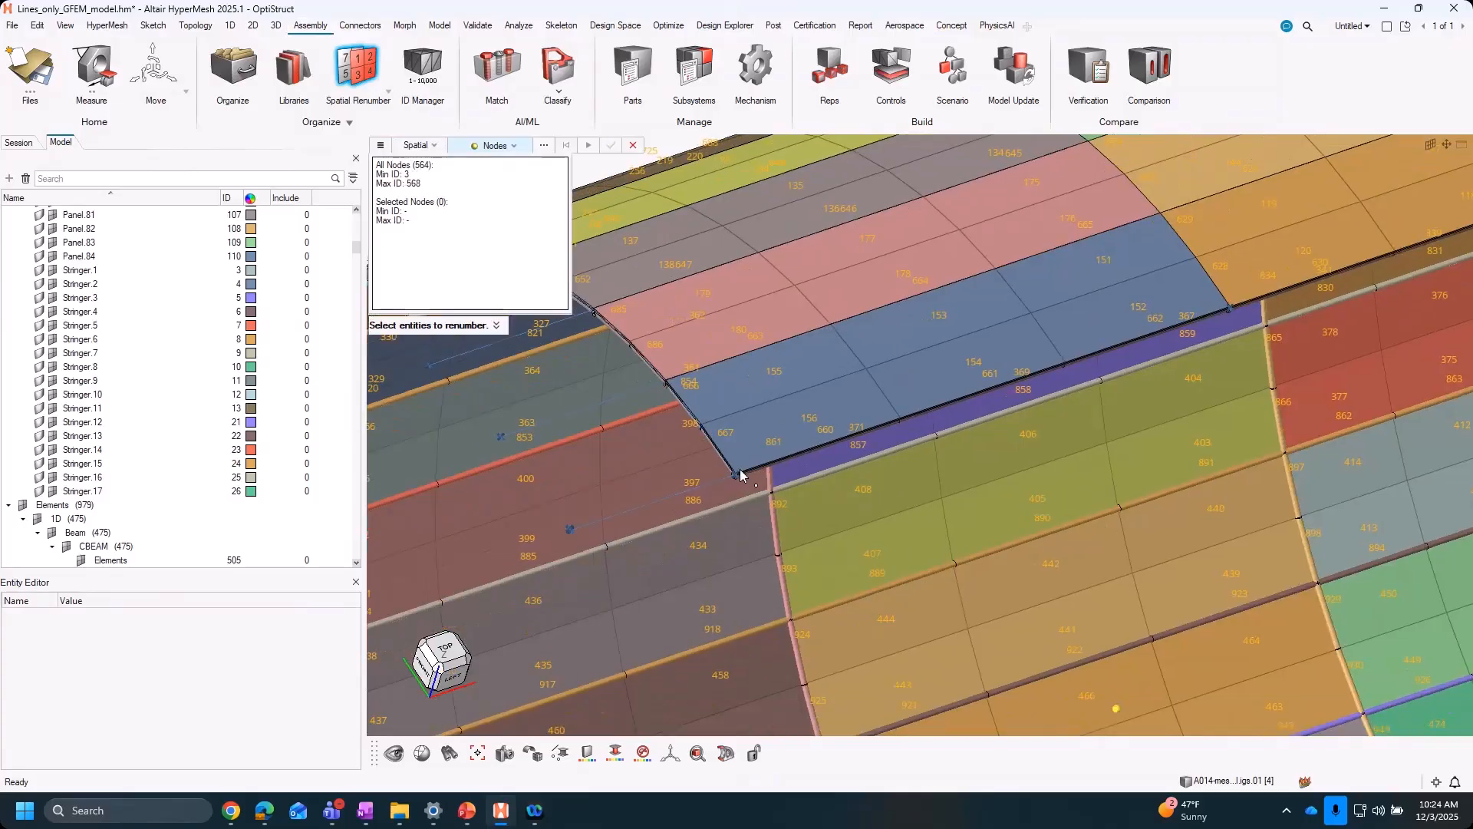
pyautogui.click(739, 476)
pyautogui.moveTo(815, 390); pyautogui.dragTo(903, 497, button='middle')
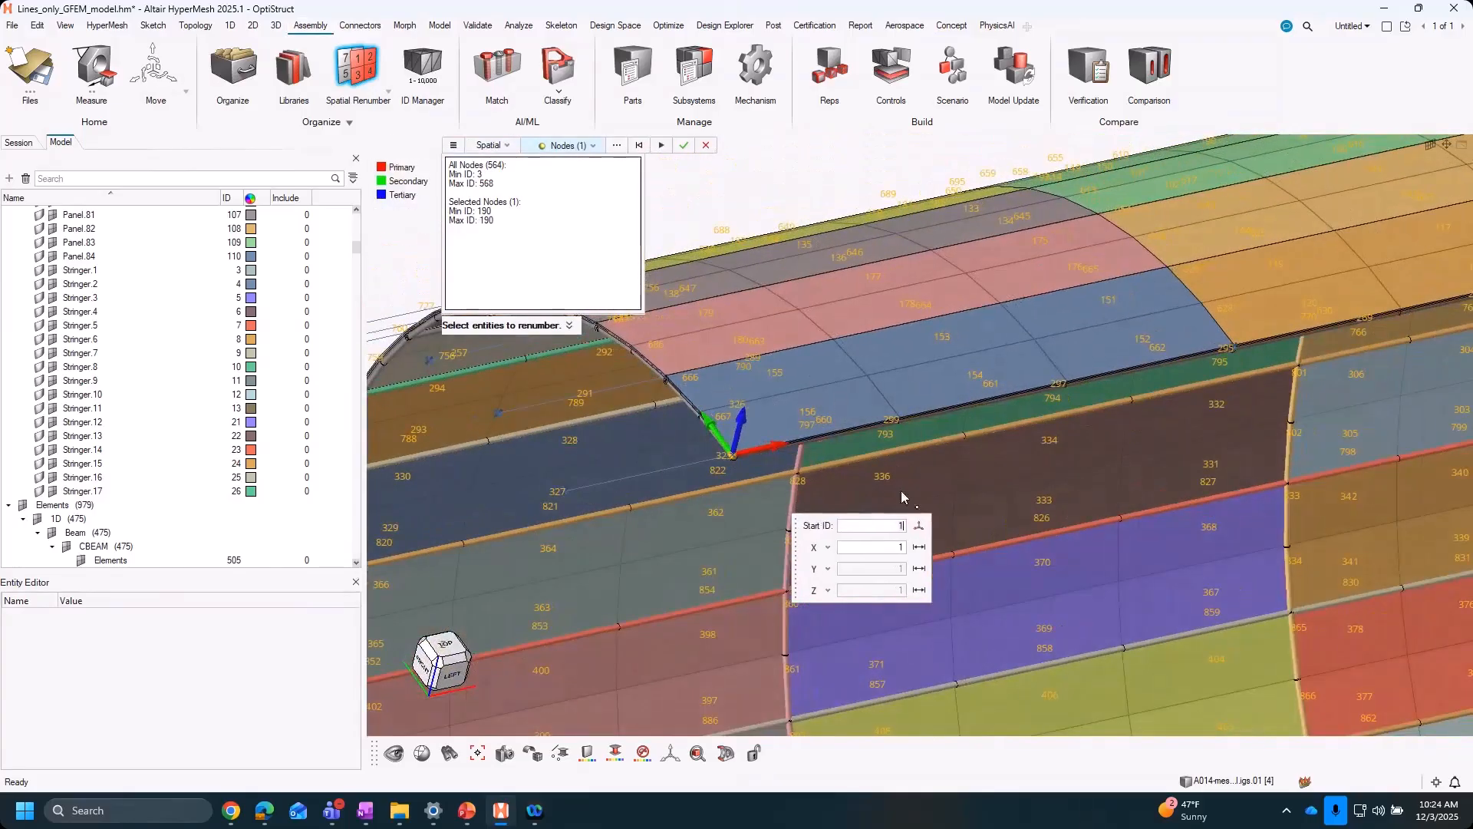
# Apply the spatial renumbering to the picked node, then spatially renumber all elements of the model from start ID 1
pyautogui.click(660, 145)
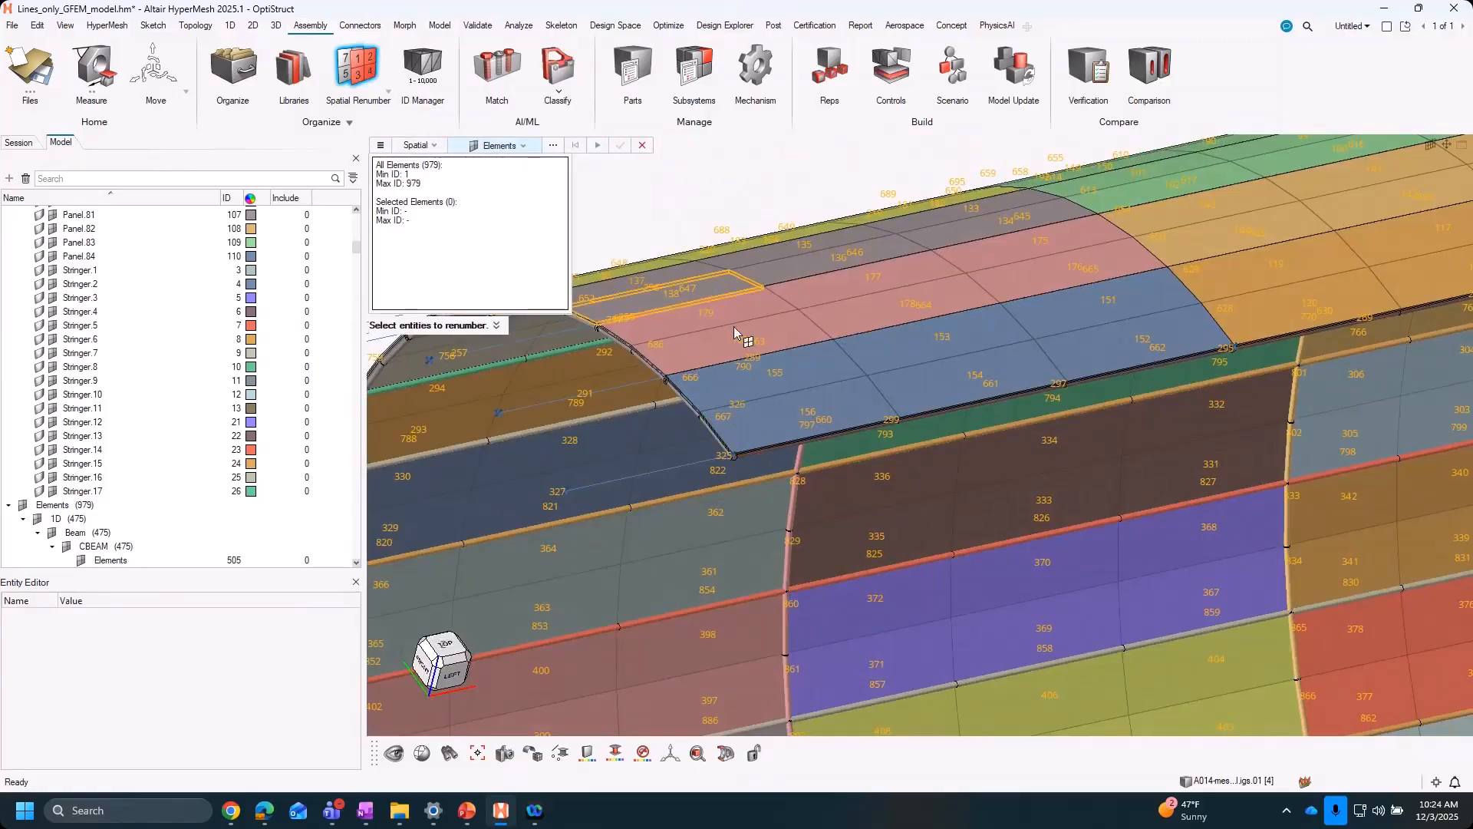
pyautogui.hotkey('ctrl', 'a')
pyautogui.scroll(-5, 823, 351)
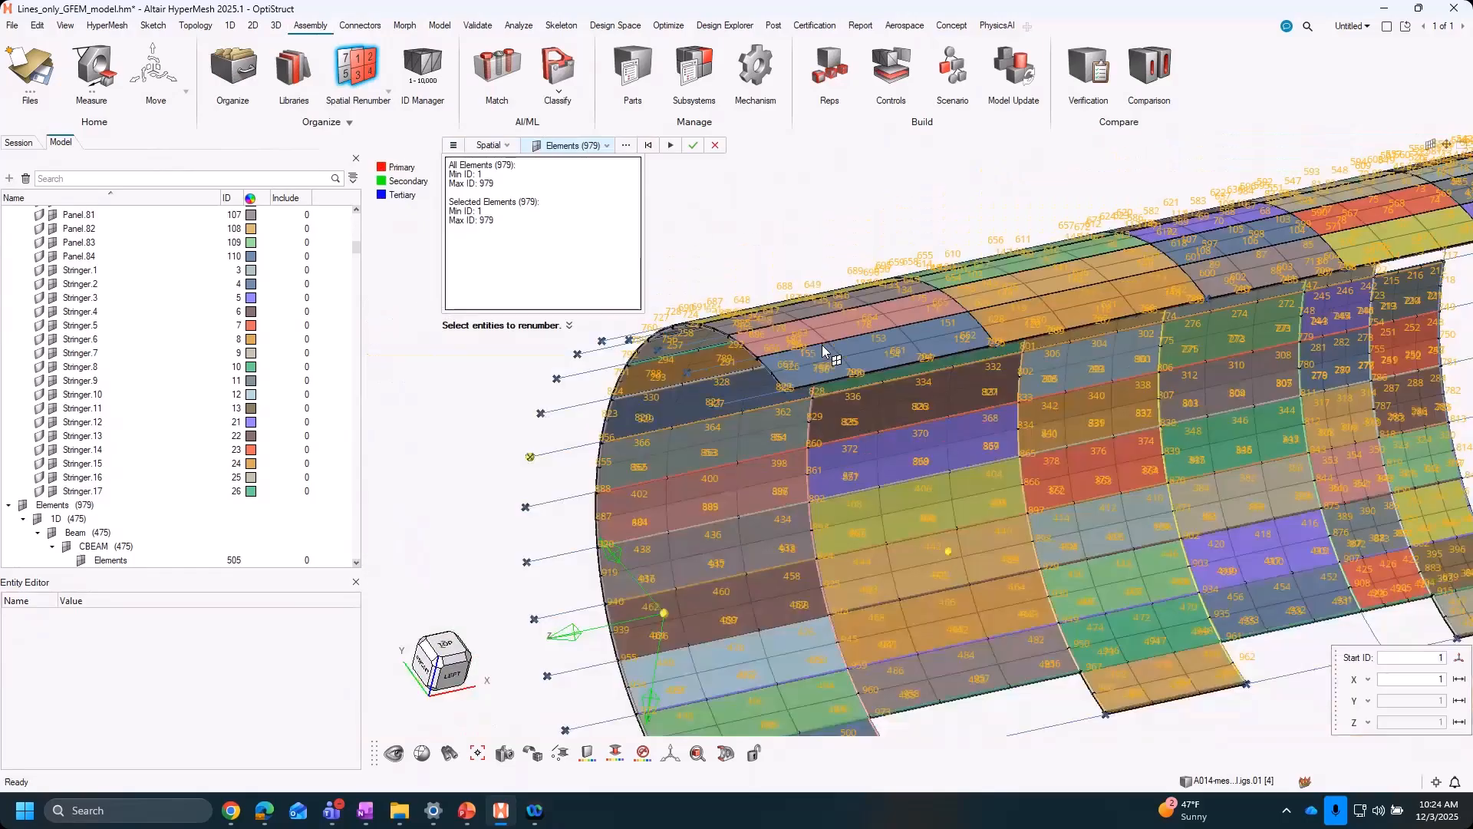
pyautogui.scroll(3, 823, 352)
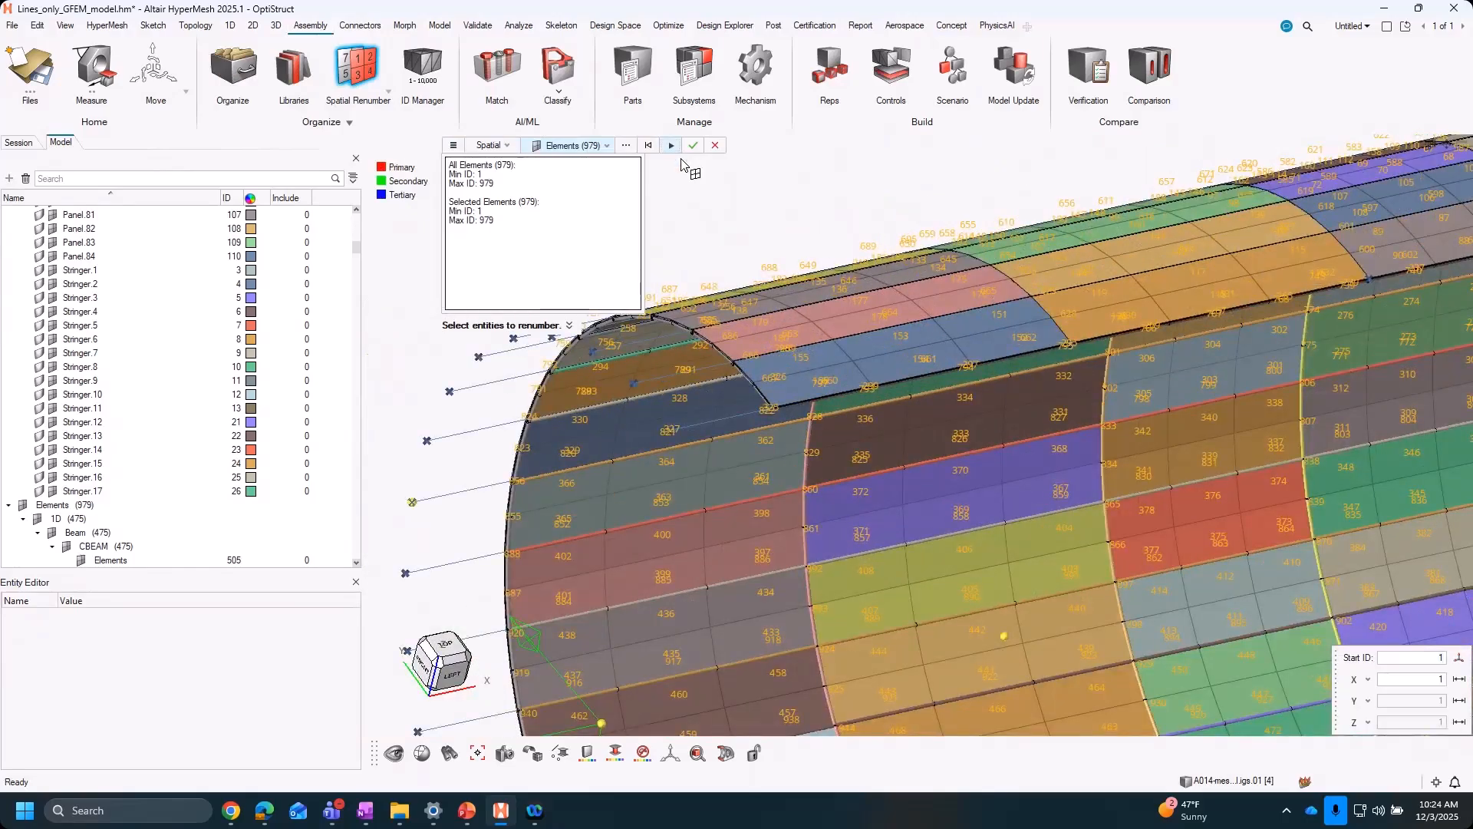
pyautogui.click(671, 145)
# Examine the new shell and beam element IDs across the panels and along the upper free edge, then leave Spatial Renumber
pyautogui.scroll(5, 818, 342)
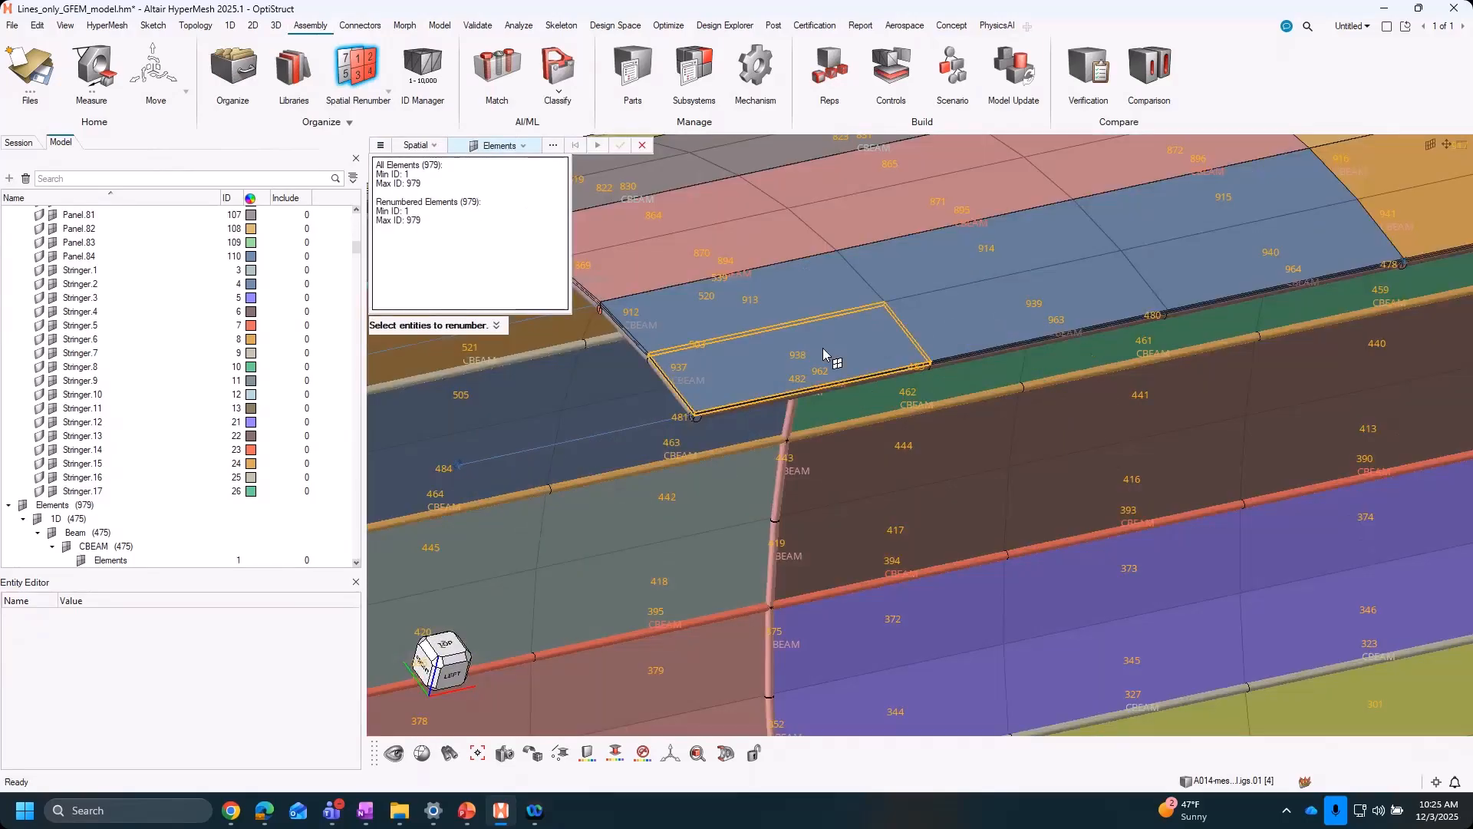
pyautogui.scroll(-5, 822, 348)
pyautogui.scroll(3, 904, 496)
pyautogui.scroll(-3, 846, 486)
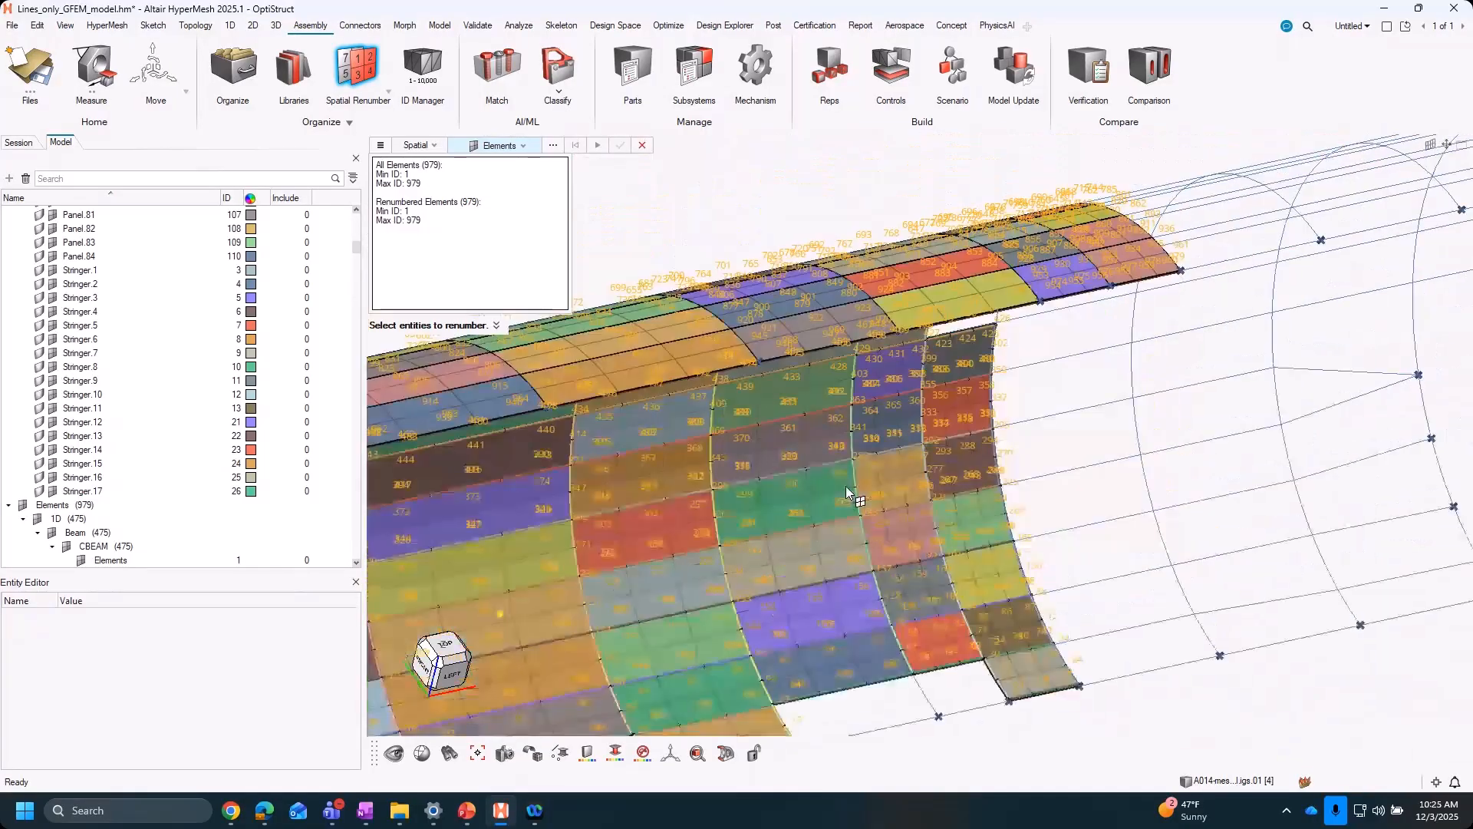
pyautogui.scroll(6, 850, 485)
pyautogui.scroll(-5, 633, 370)
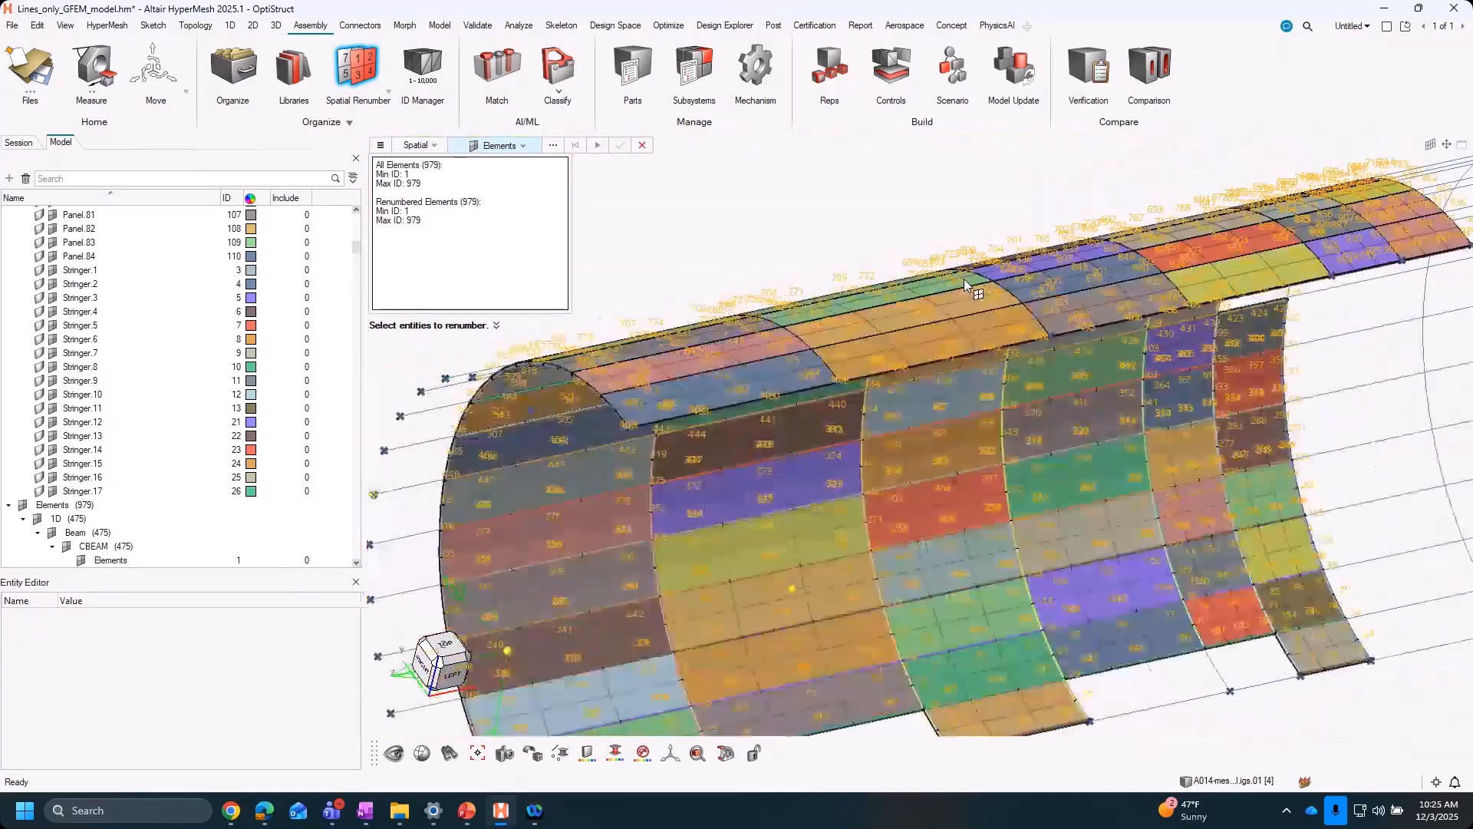
pyautogui.click(357, 65)
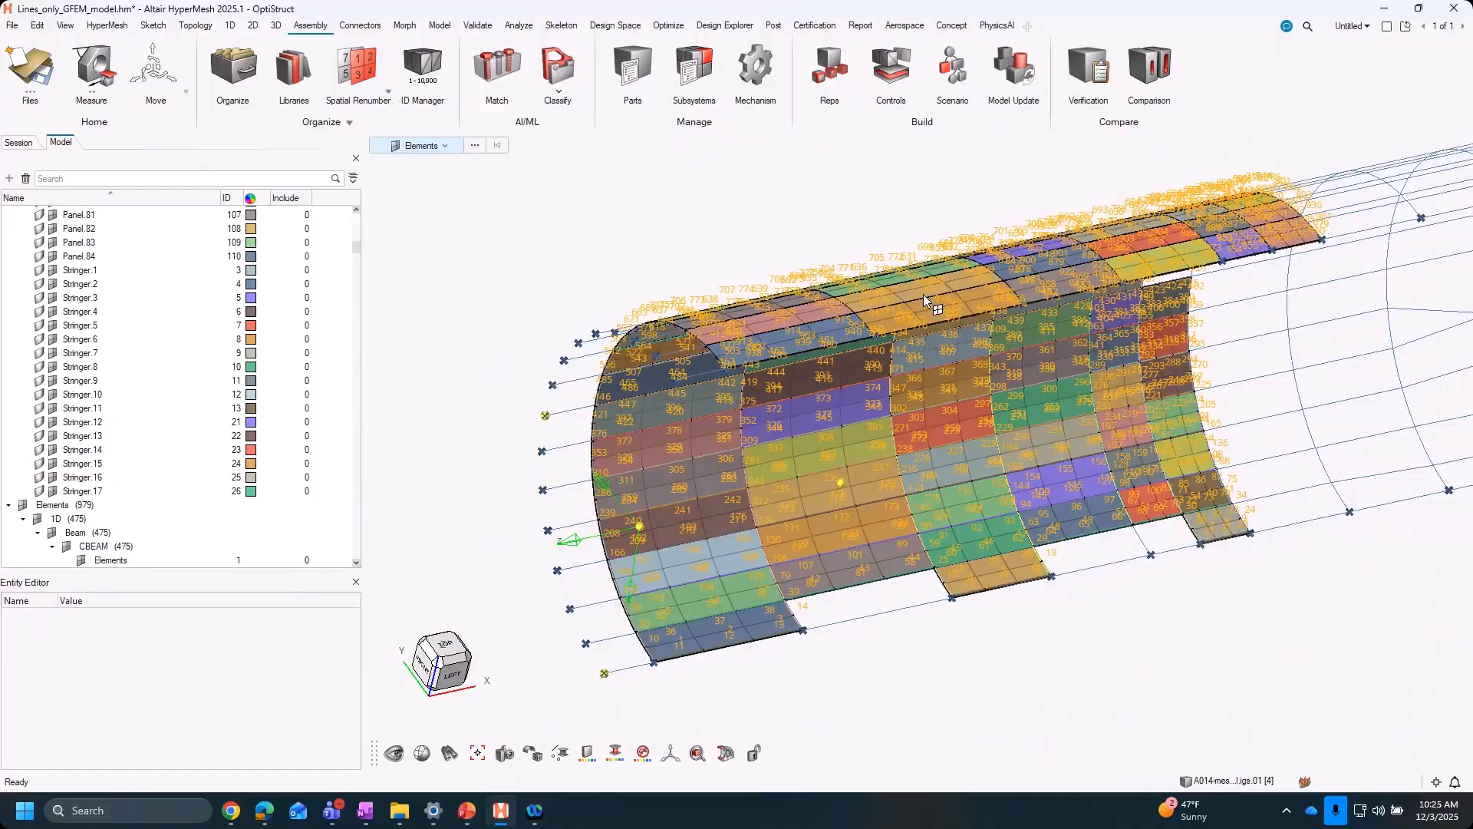
# Clear the displayed element IDs from the panel model
pyautogui.click(389, 91)
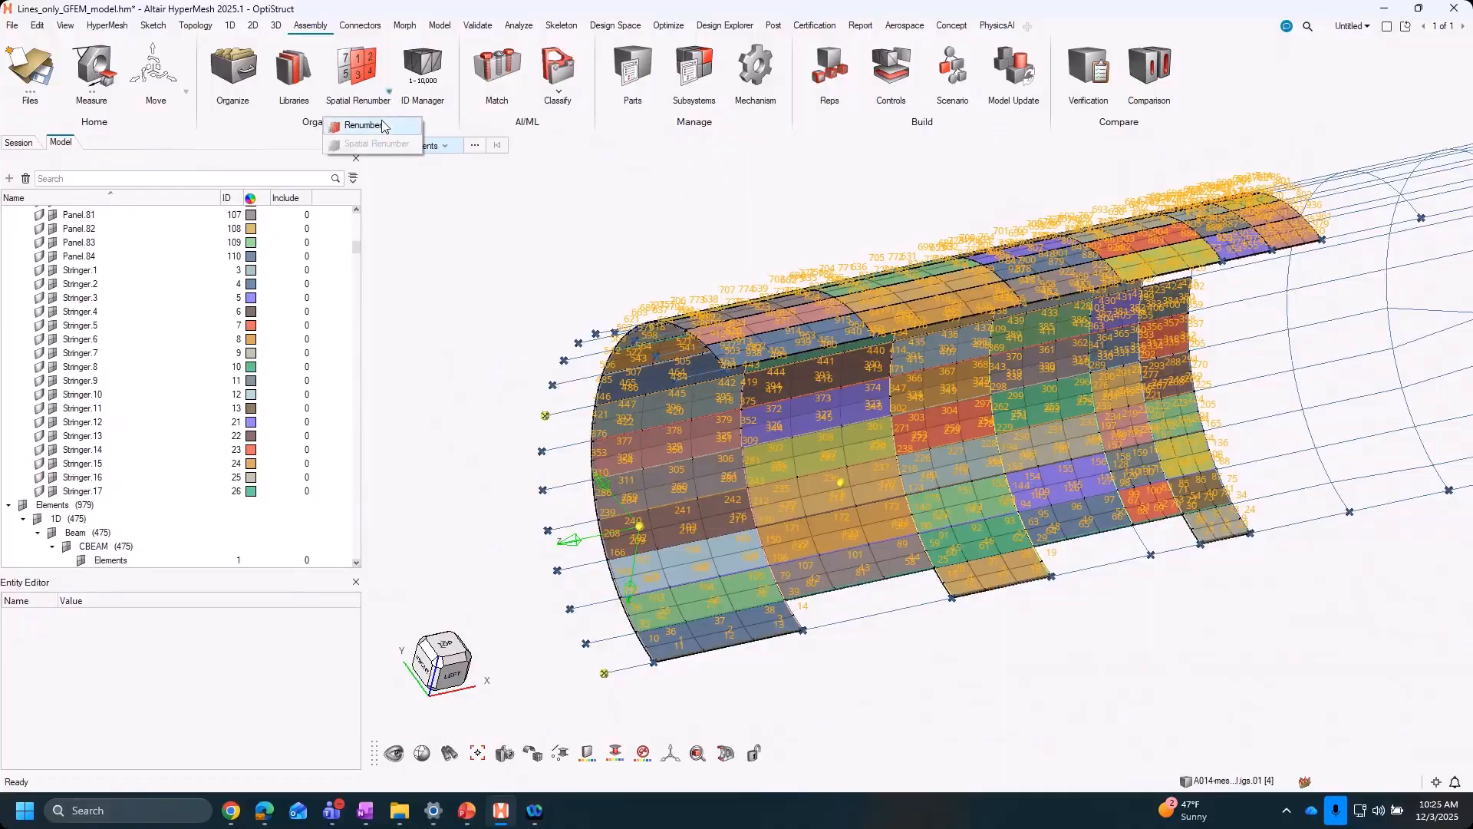
pyautogui.click(505, 356)
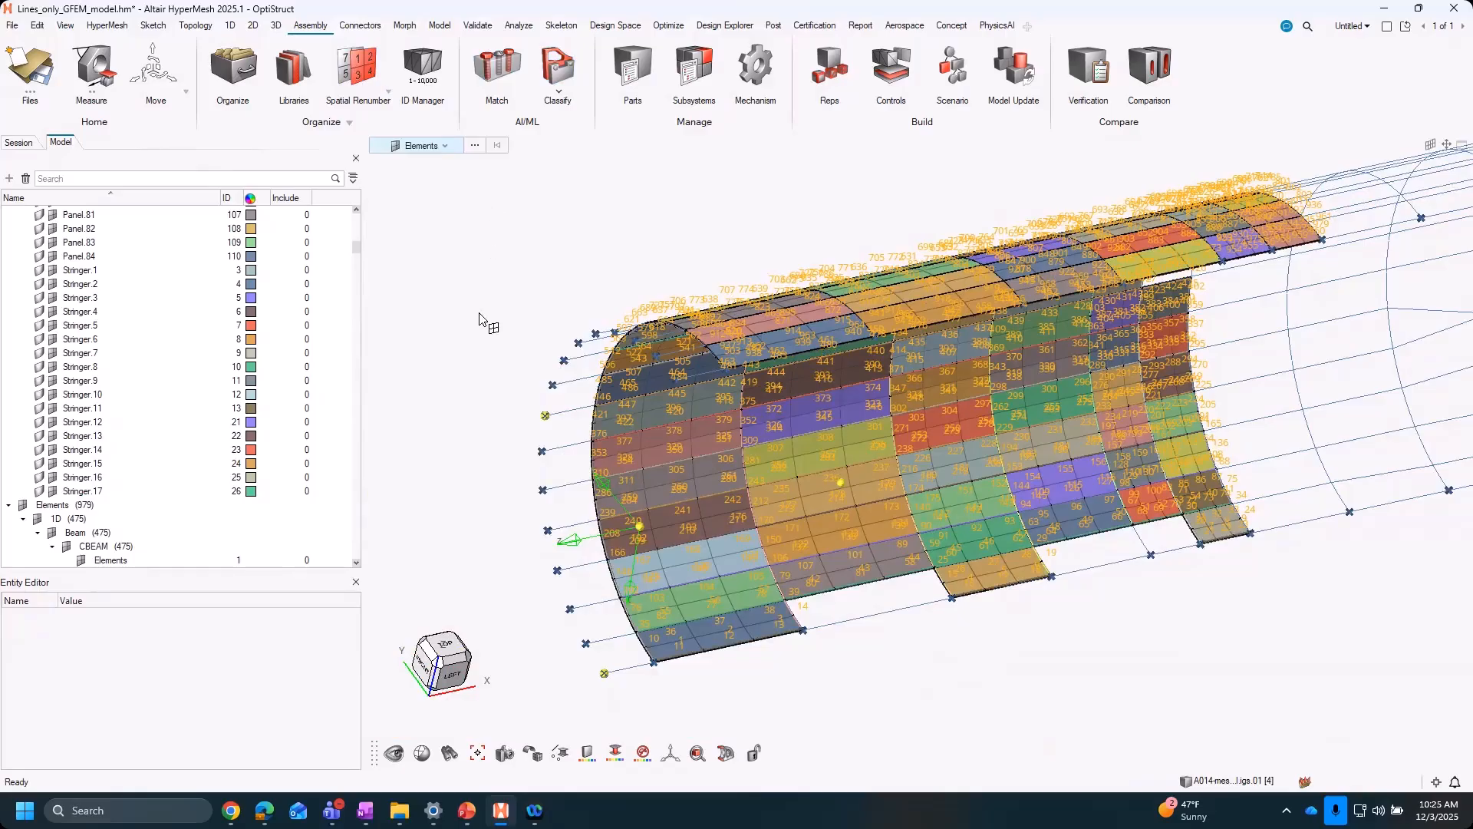
pyautogui.rightClick(528, 243)
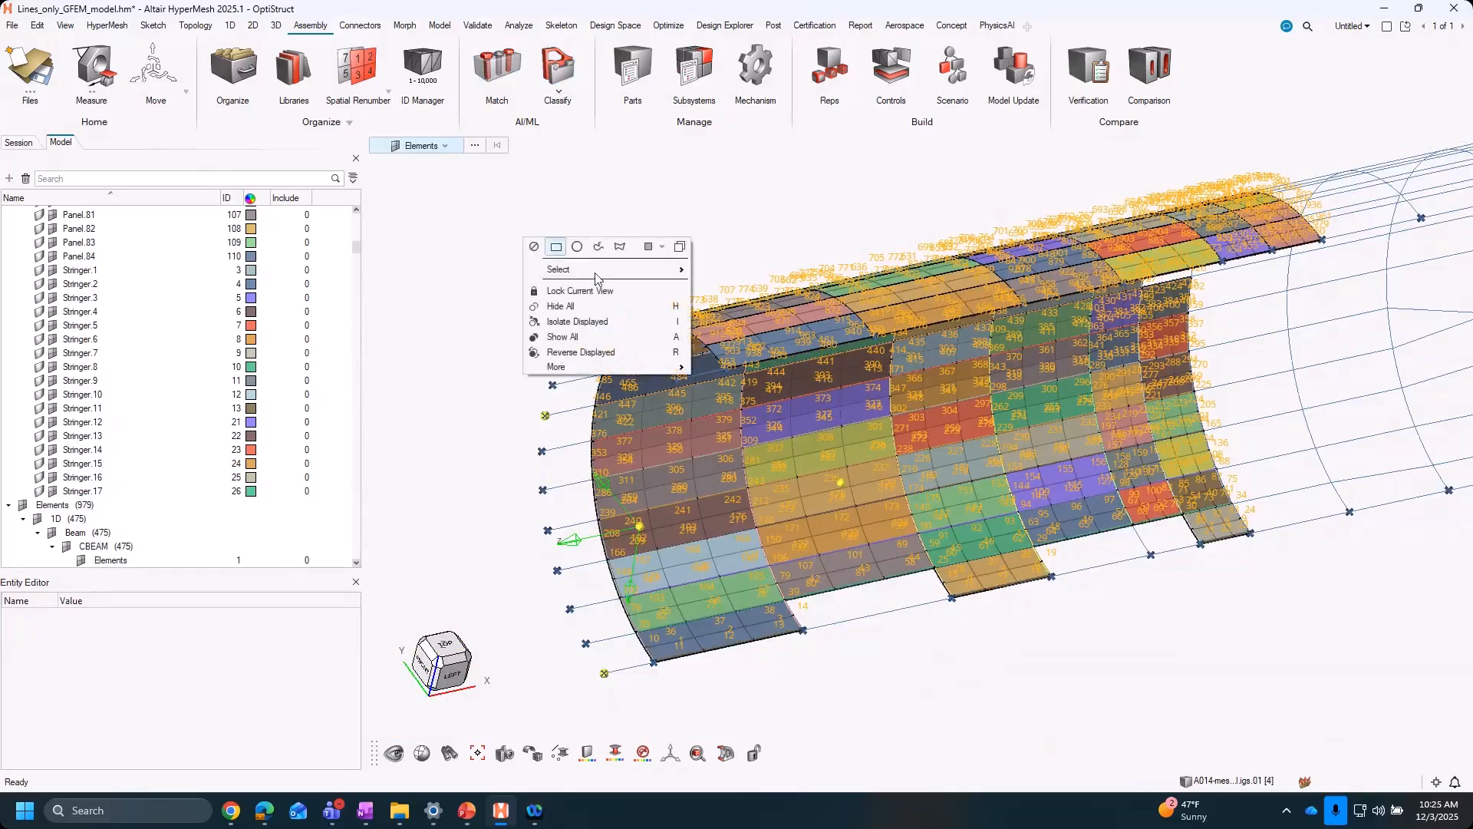
pyautogui.moveTo(596, 368)
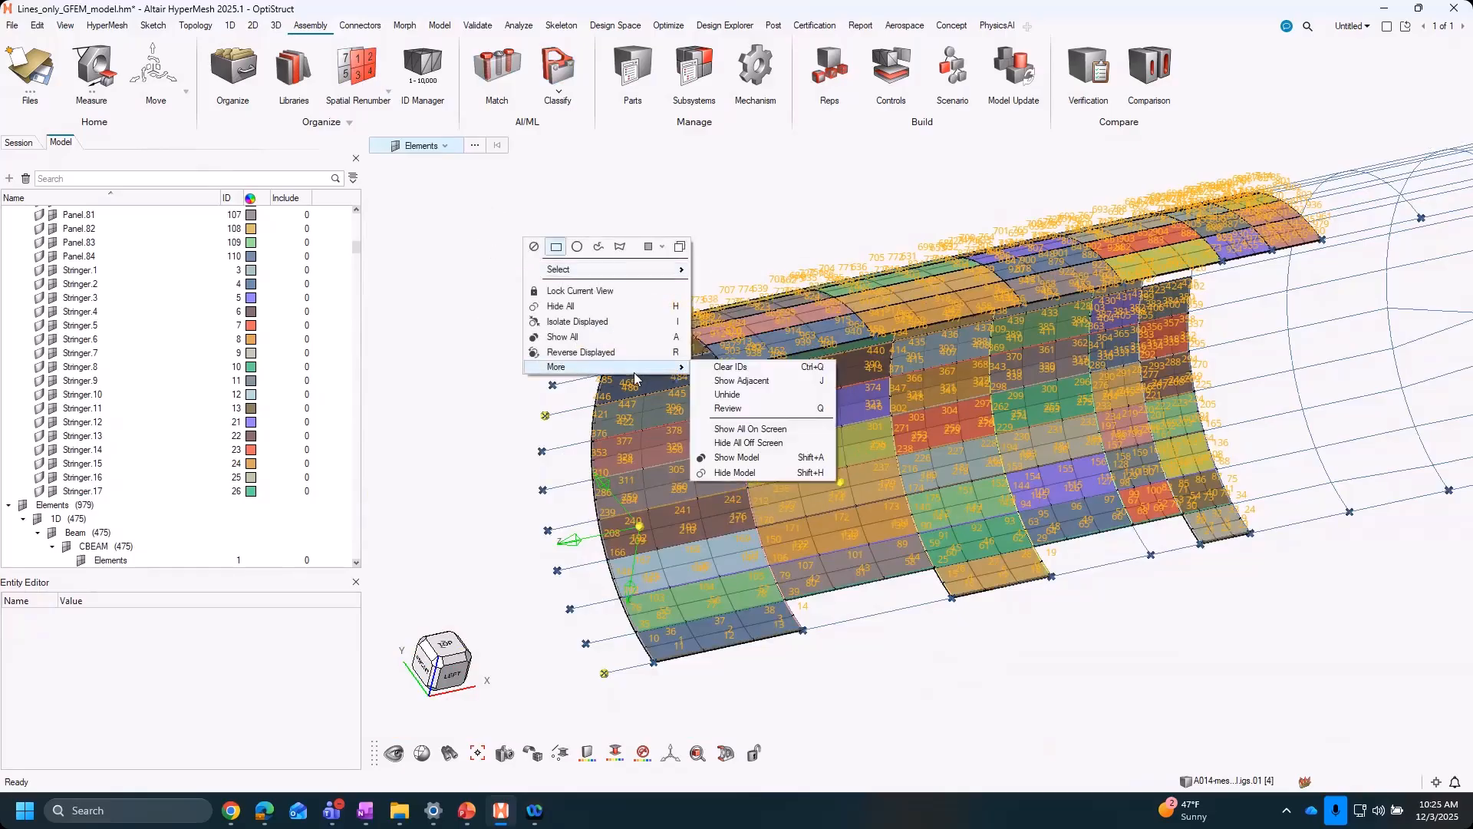
pyautogui.click(731, 366)
pyautogui.moveTo(1055, 577); pyautogui.dragTo(933, 547, button='right')
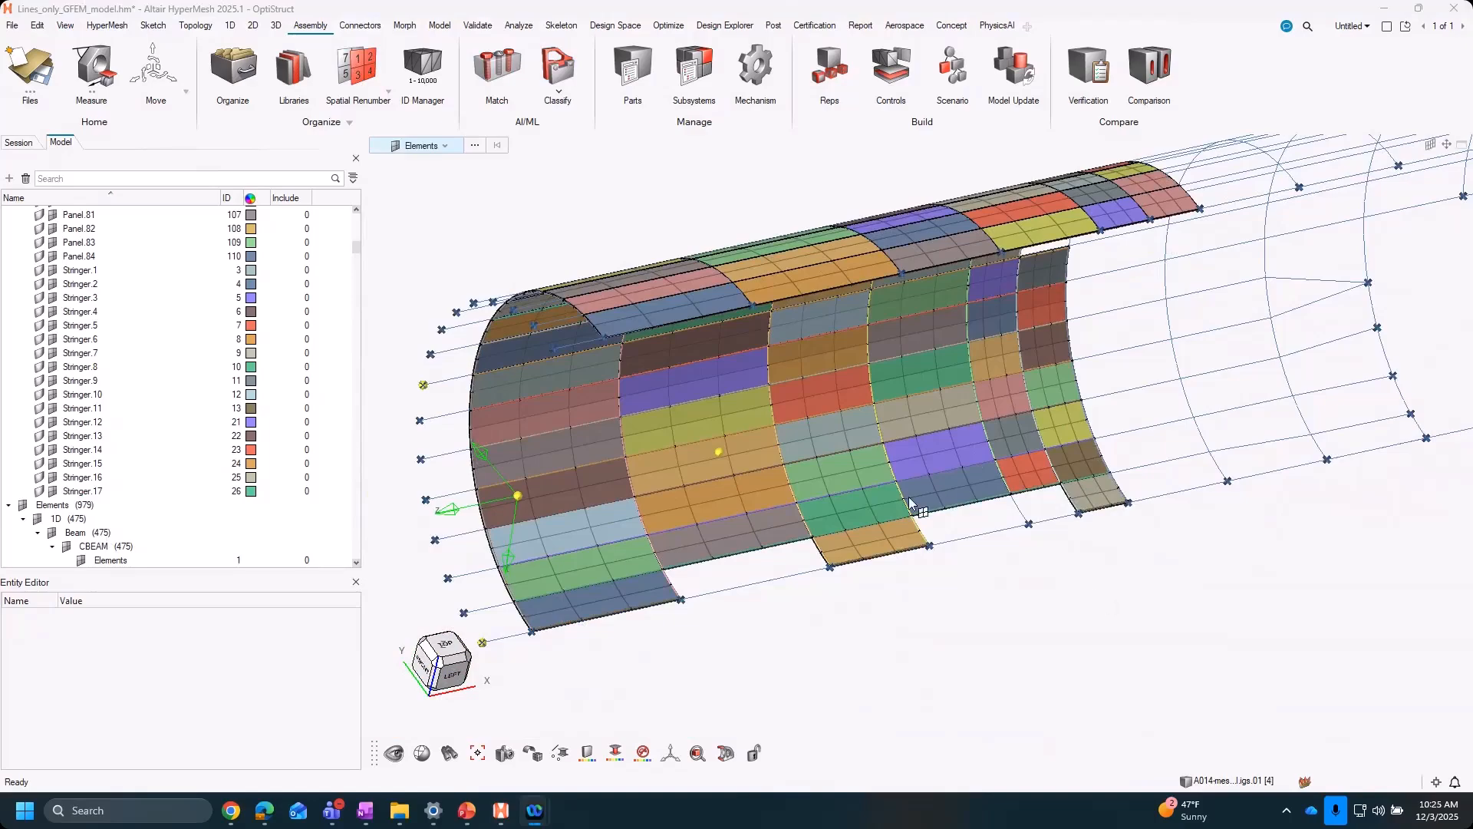
pyautogui.moveTo(880, 428); pyautogui.dragTo(1007, 409, button='right')
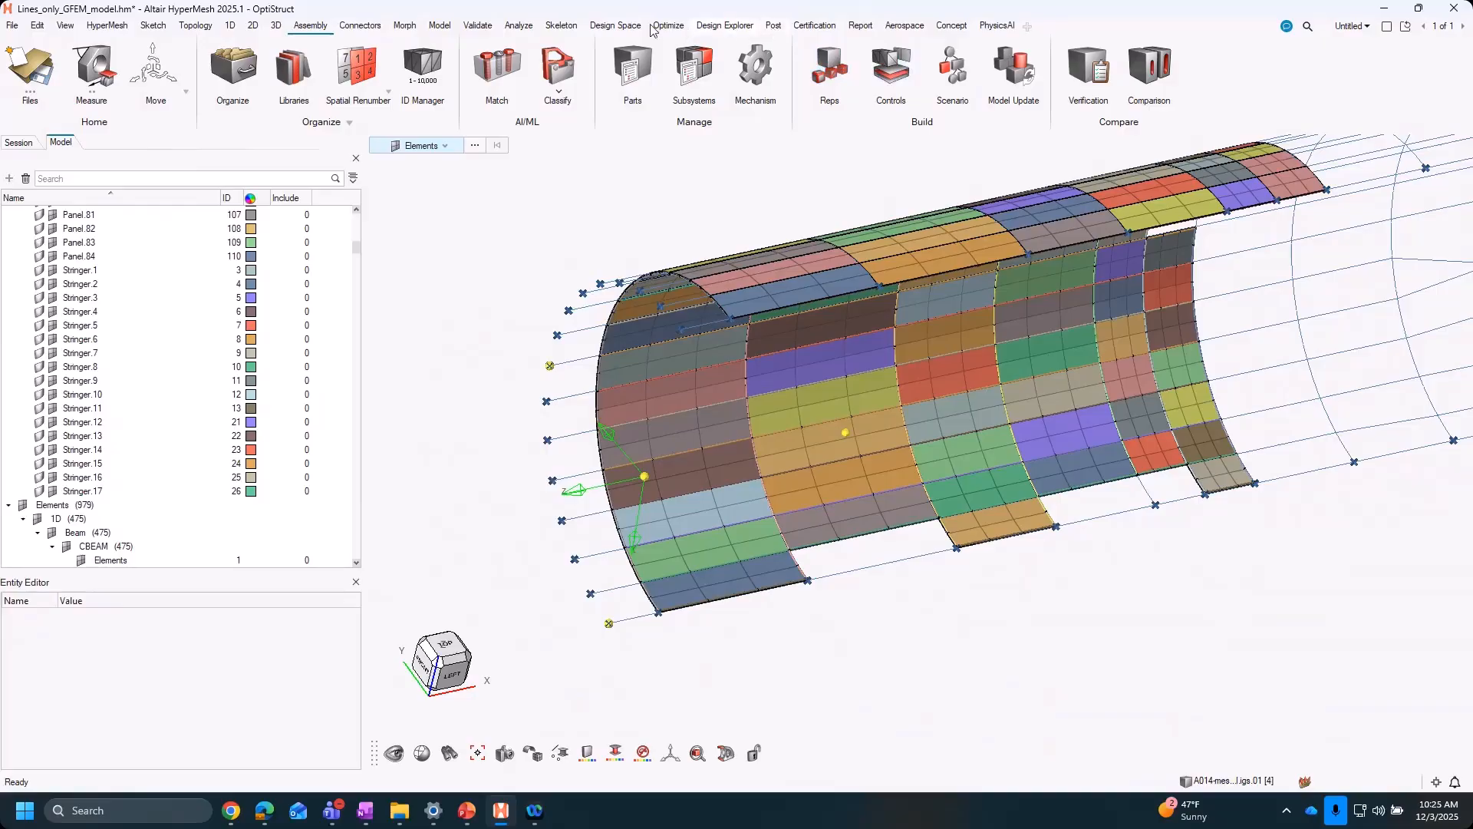
pyautogui.click(951, 25)
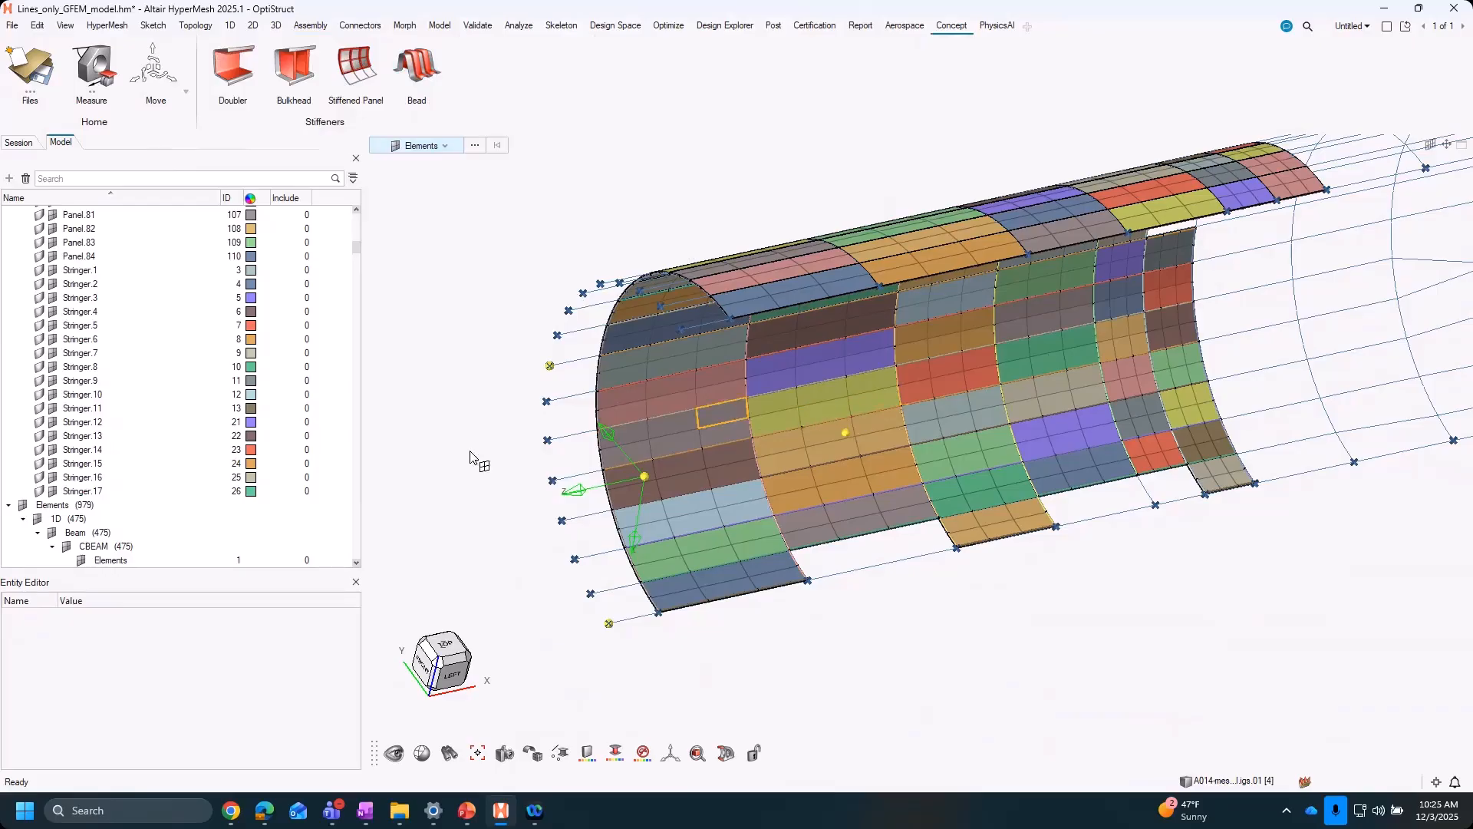
pyautogui.moveTo(359, 242); pyautogui.dragTo(358, 215)
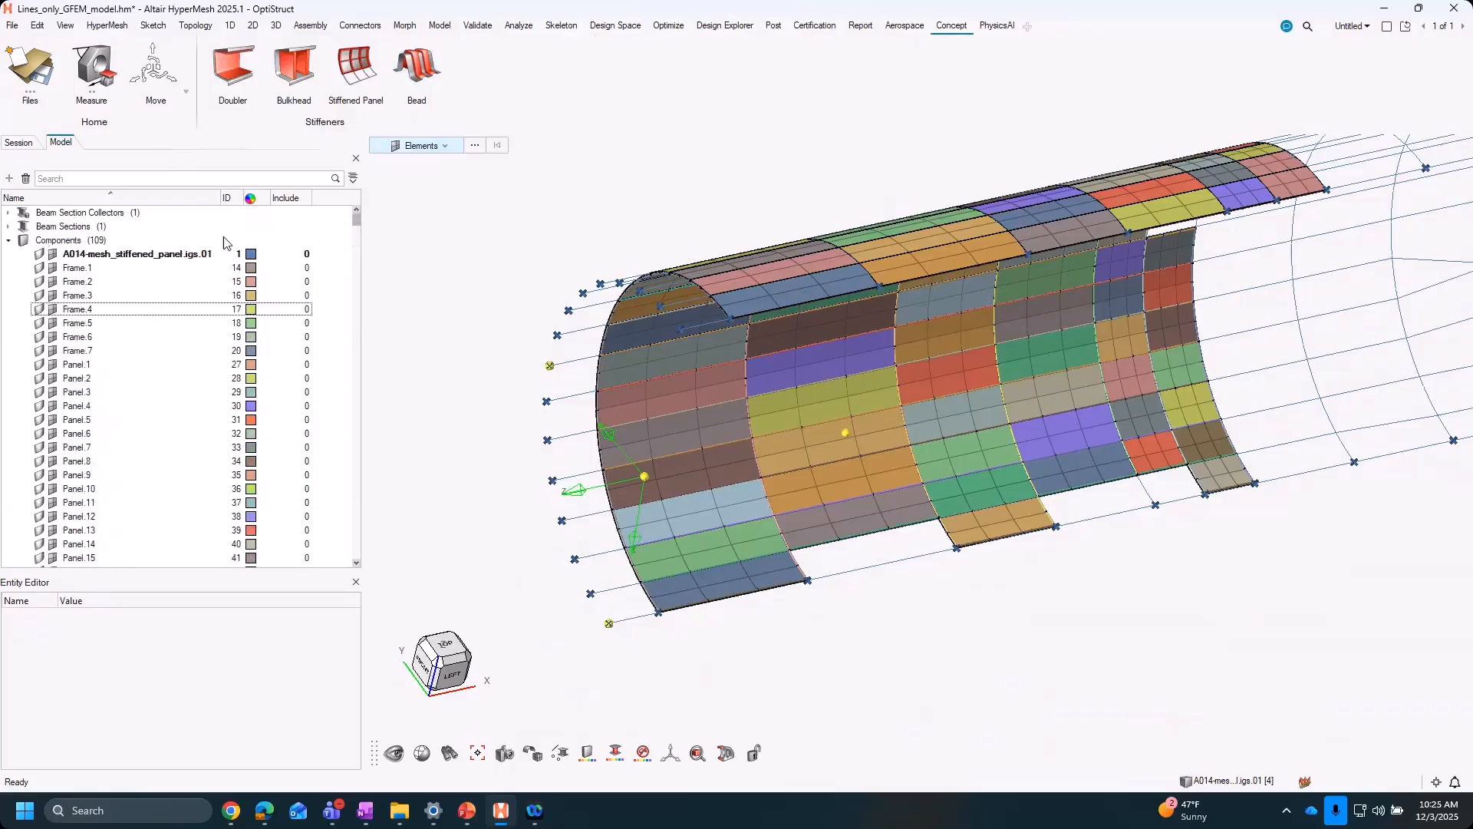
pyautogui.click(252, 25)
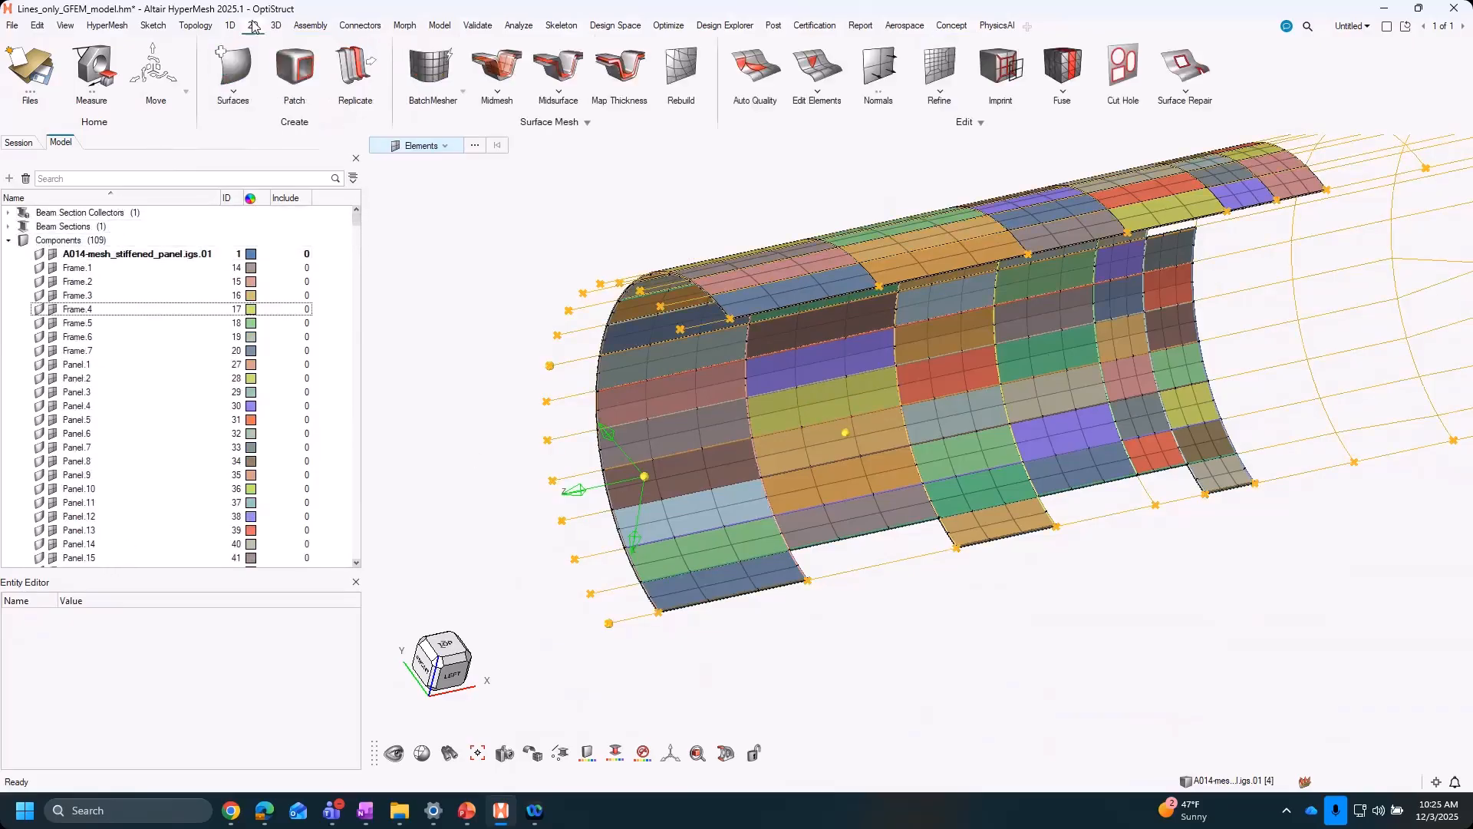
pyautogui.click(817, 73)
pyautogui.click(987, 159)
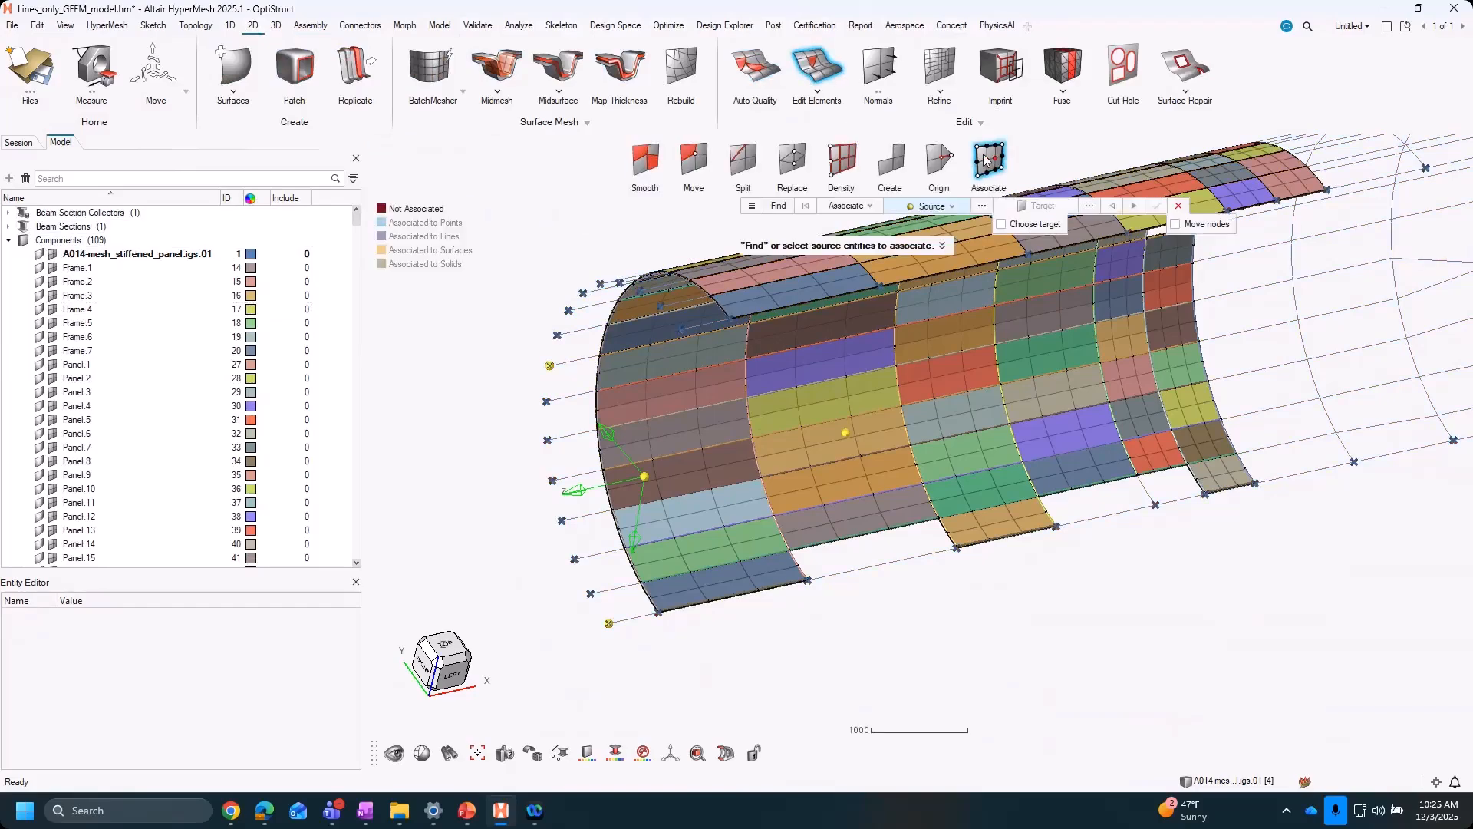
pyautogui.click(858, 207)
pyautogui.click(850, 235)
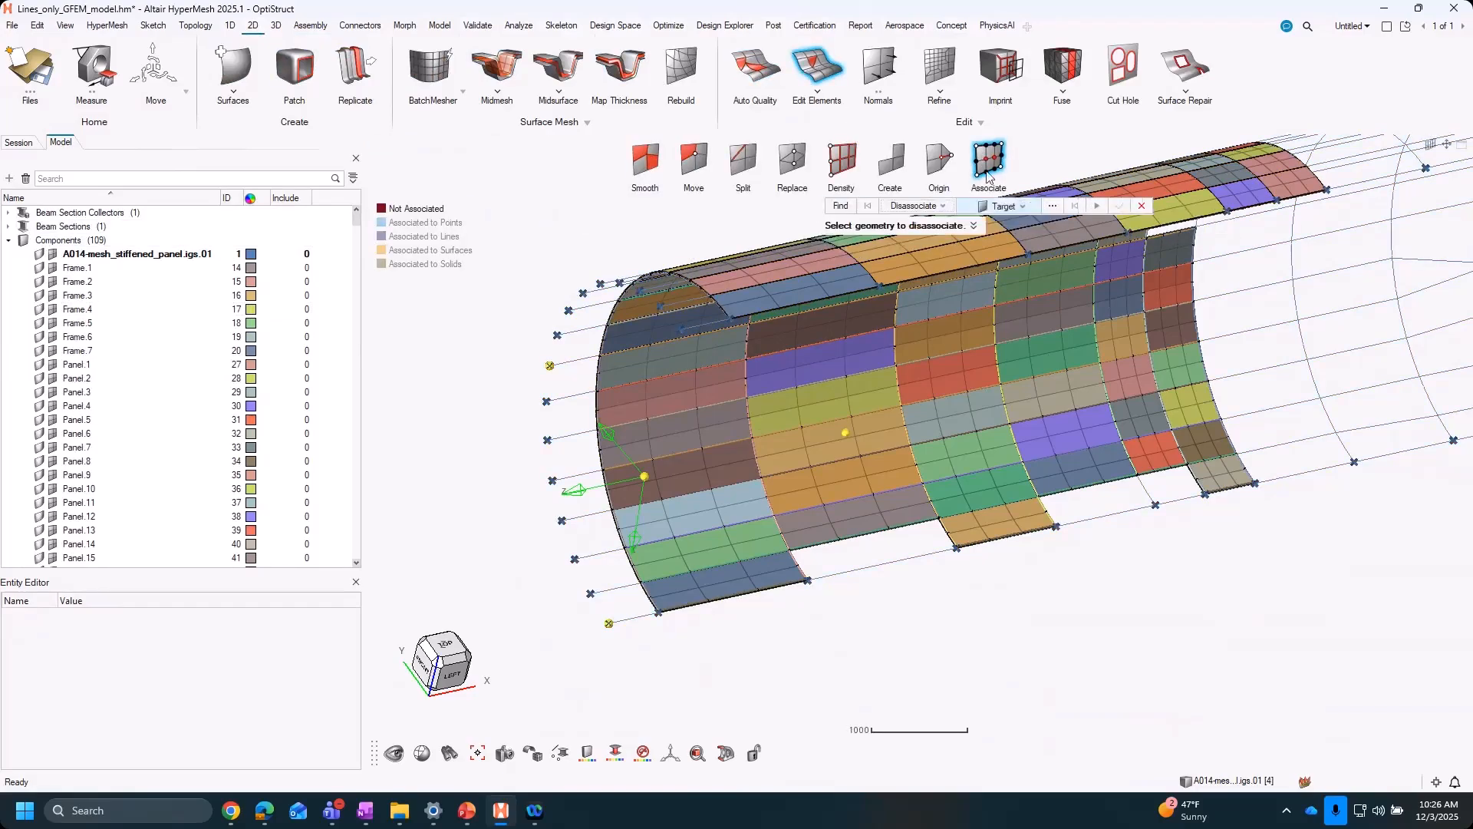
pyautogui.click(818, 73)
# Expand the model's geometry folder and review all panel surfaces in the model view, then end the review
pyautogui.click(8, 240)
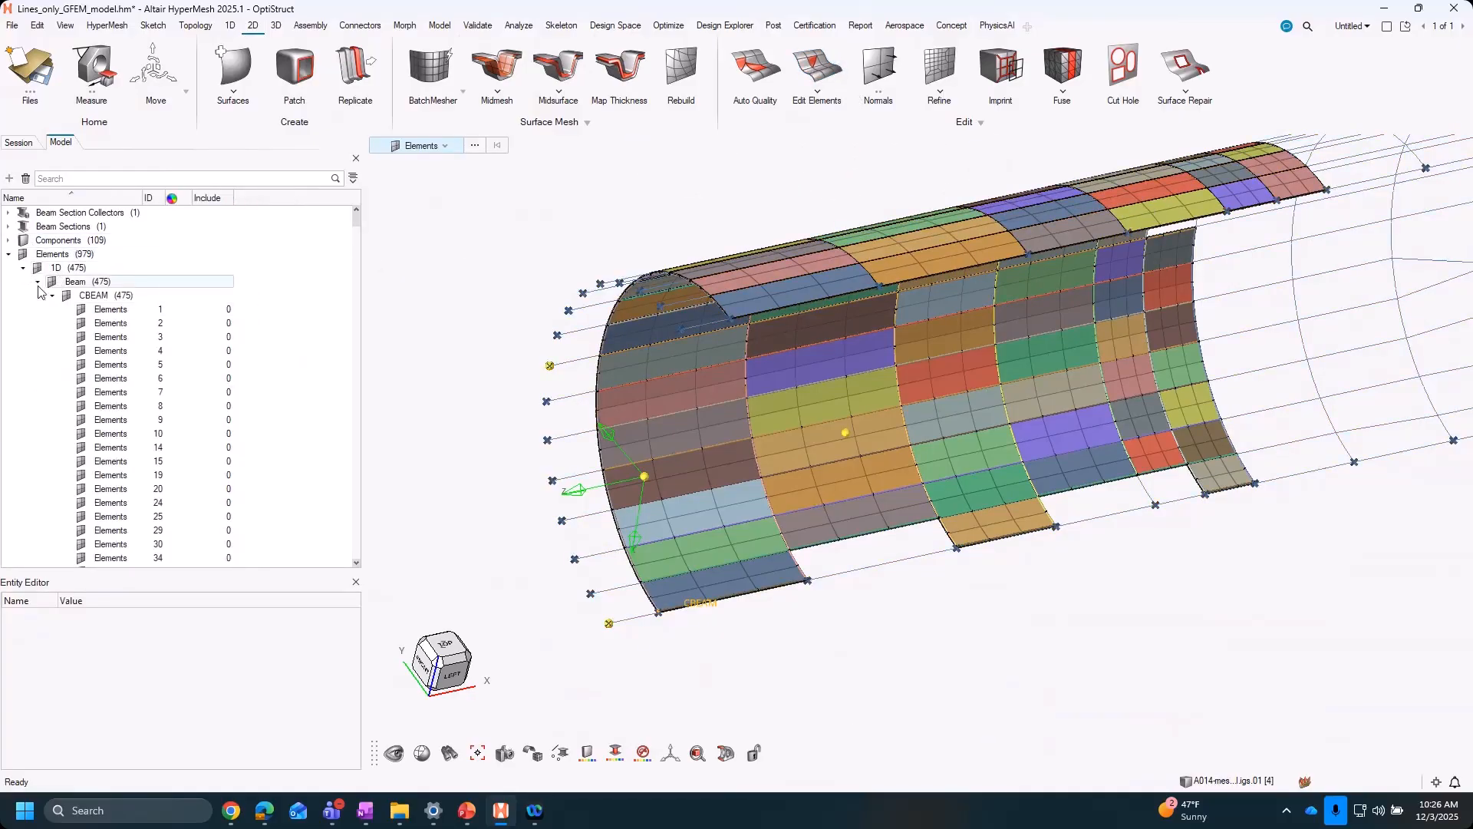
pyautogui.click(37, 282)
pyautogui.click(54, 323)
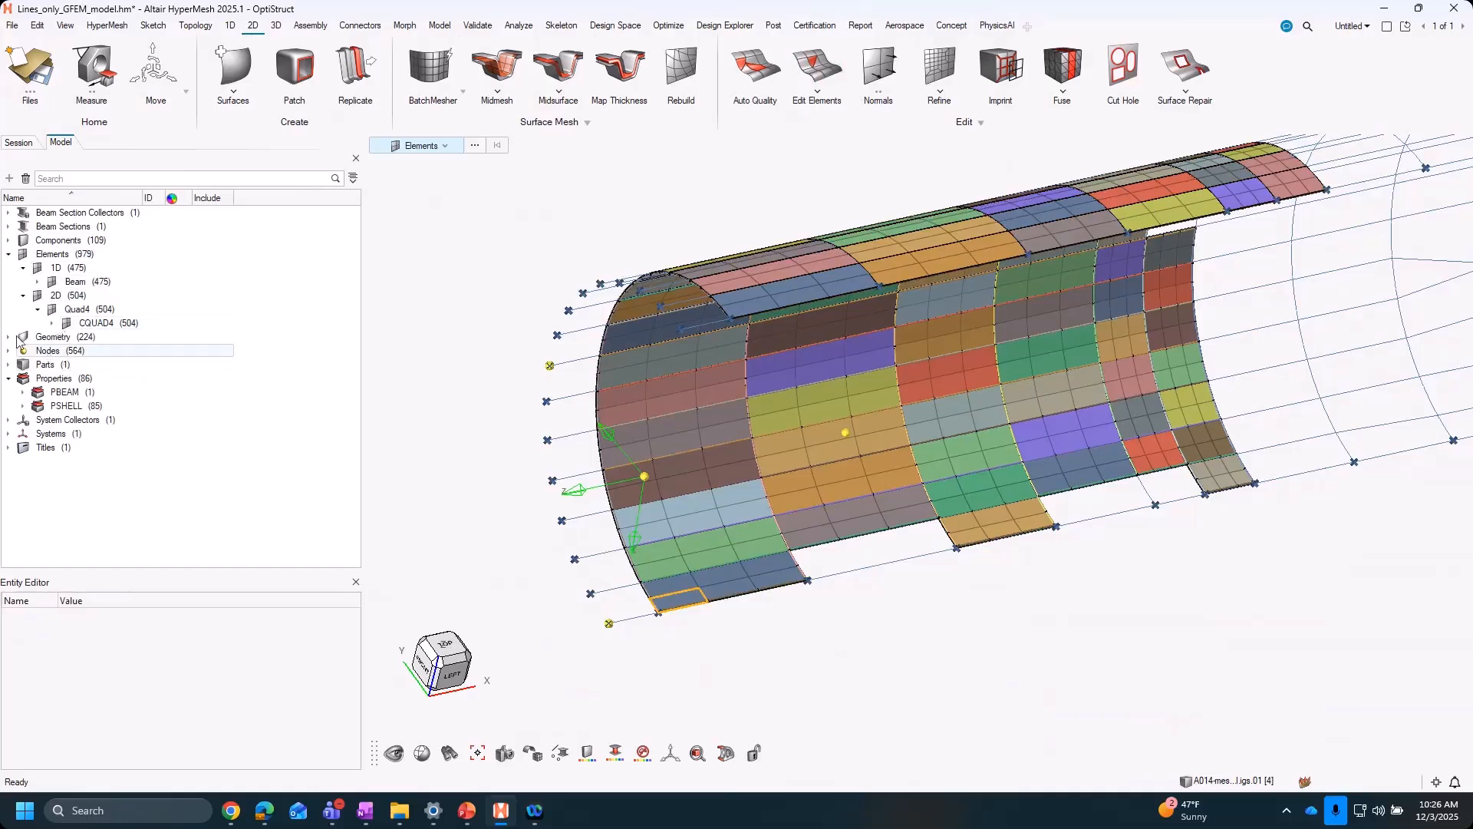
pyautogui.click(77, 380)
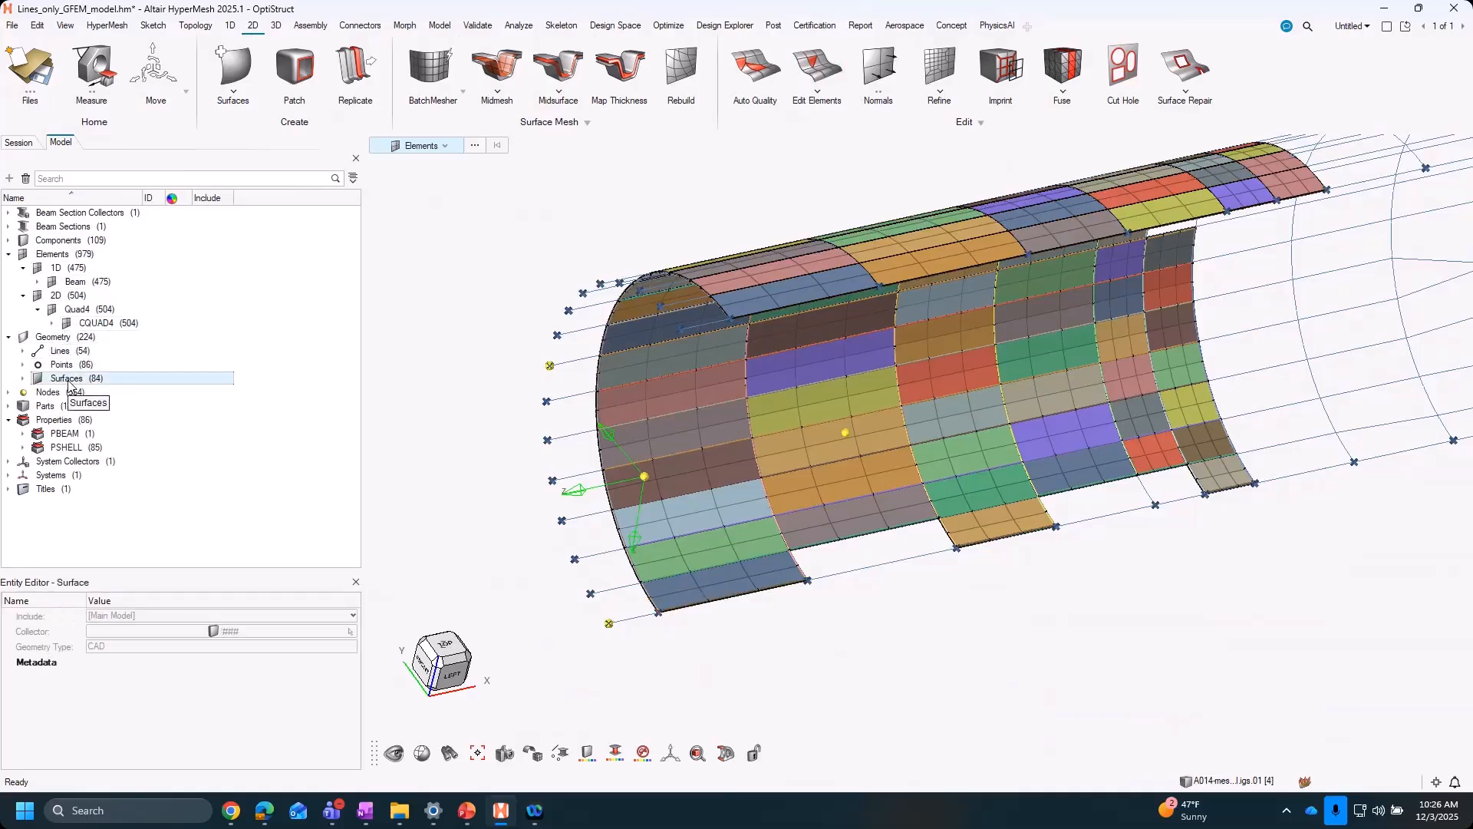
pyautogui.rightClick(71, 381)
pyautogui.click(120, 410)
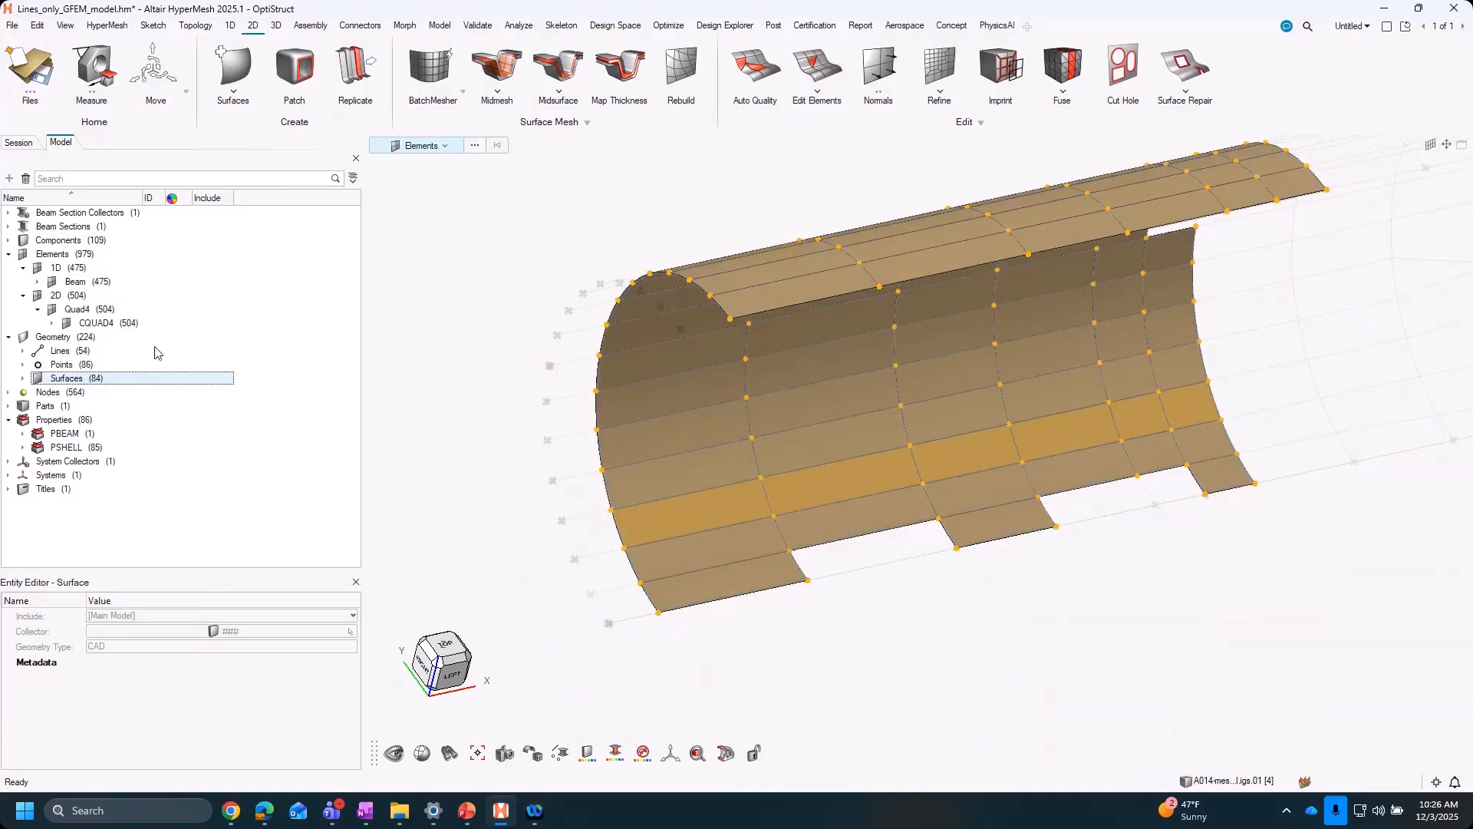
pyautogui.rightClick(69, 380)
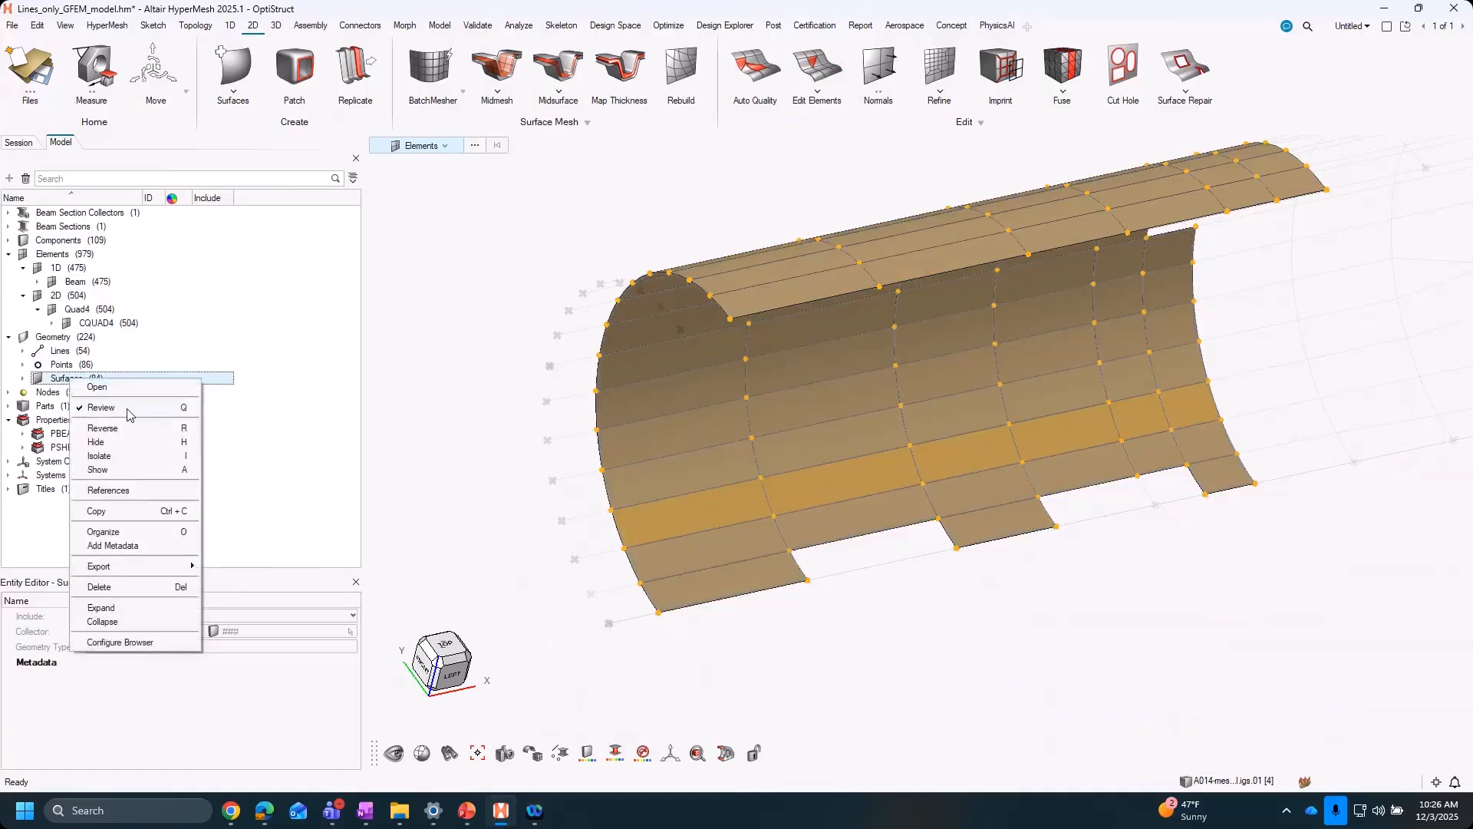
pyautogui.click(127, 411)
# Delete all panel surfaces from the geometry while keeping their associated elements
pyautogui.rightClick(81, 381)
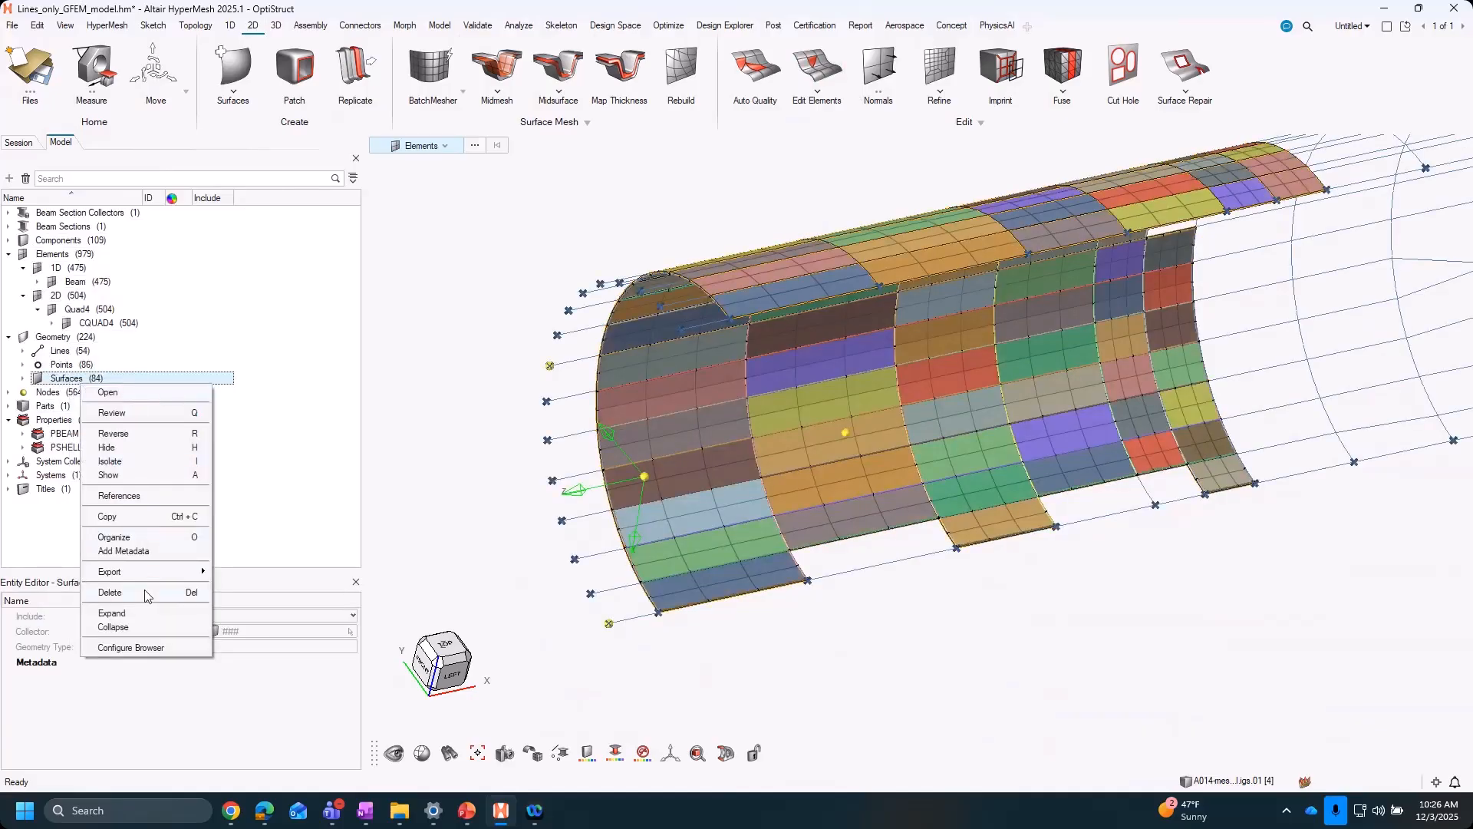
pyautogui.click(110, 592)
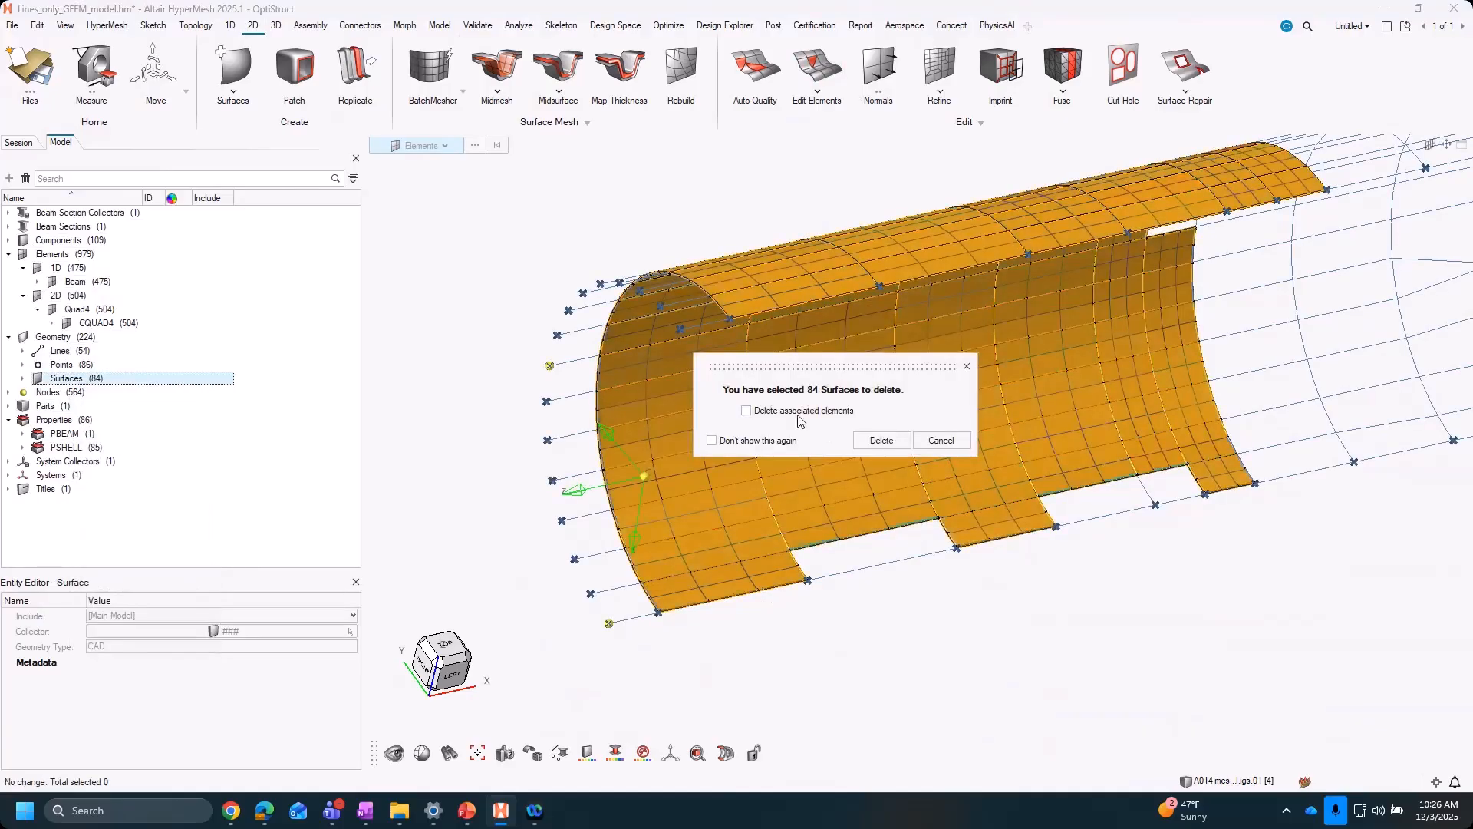
pyautogui.click(889, 442)
pyautogui.moveTo(1186, 582); pyautogui.dragTo(1131, 605, button='right')
# Select all elements to check the mesh without its surfaces, then clear the selection
pyautogui.hotkey('ctrl', 'a')
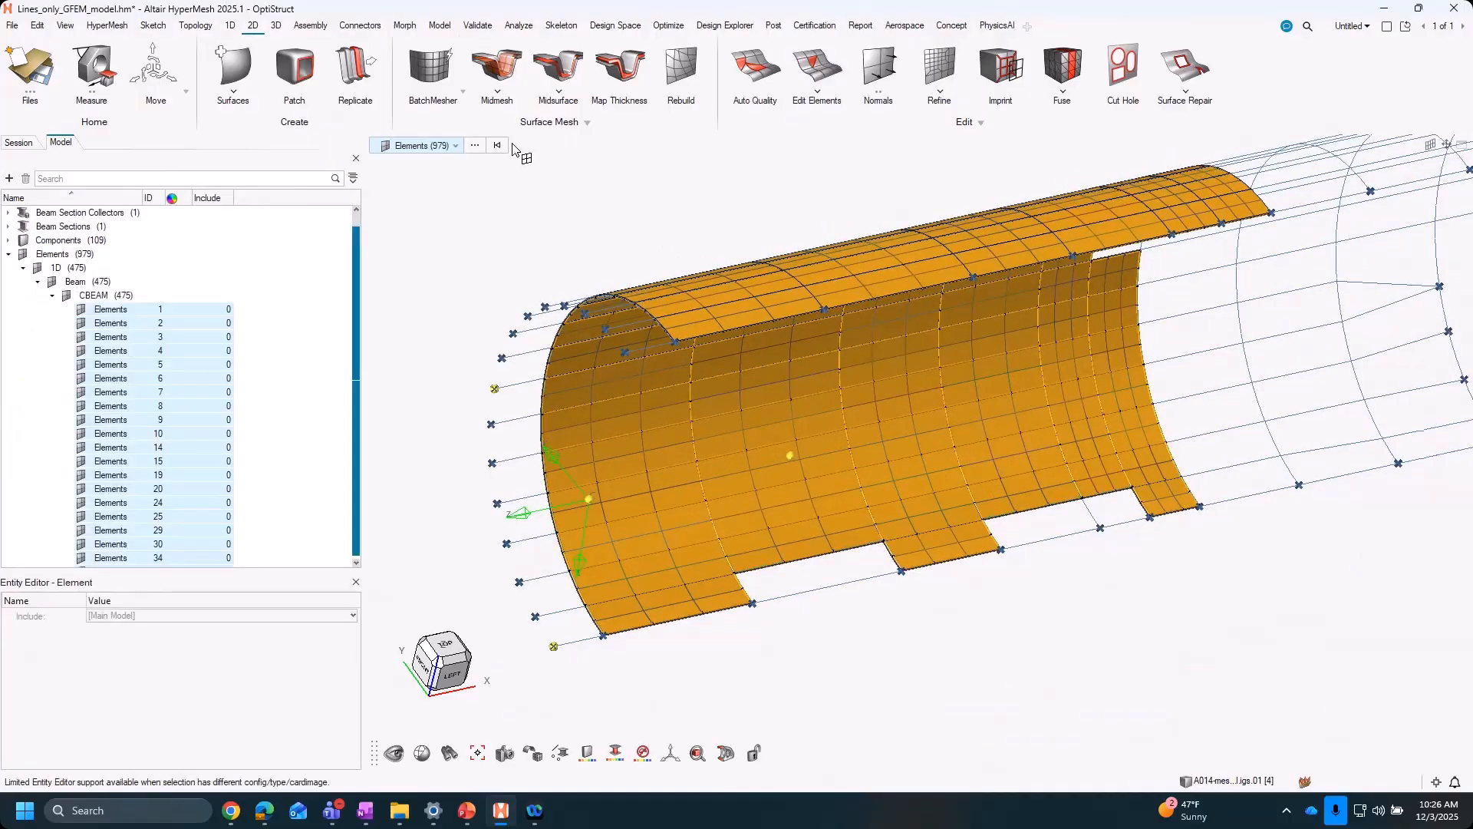
pyautogui.click(499, 146)
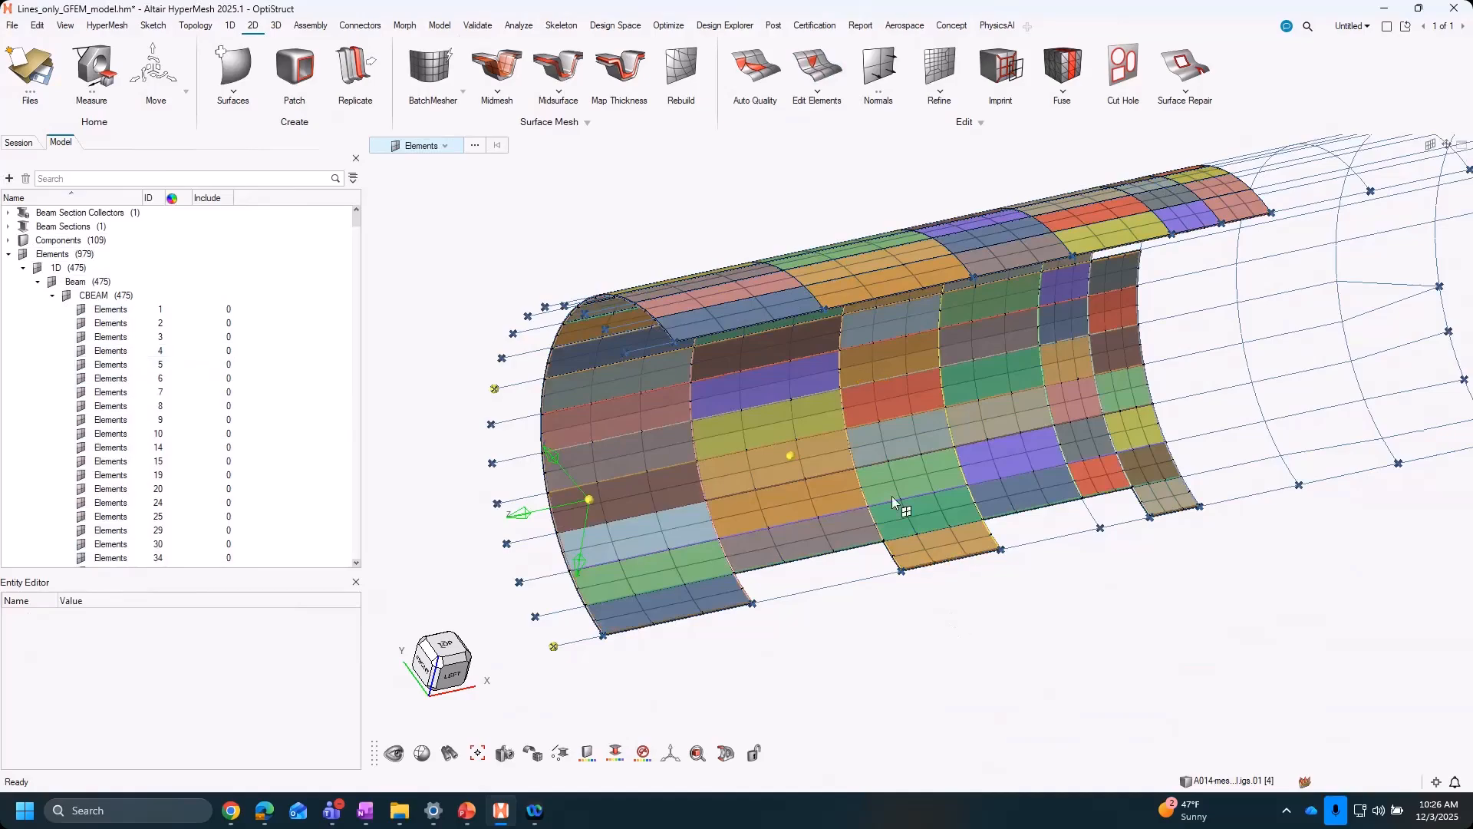
pyautogui.moveTo(892, 496); pyautogui.dragTo(739, 343, button='middle')
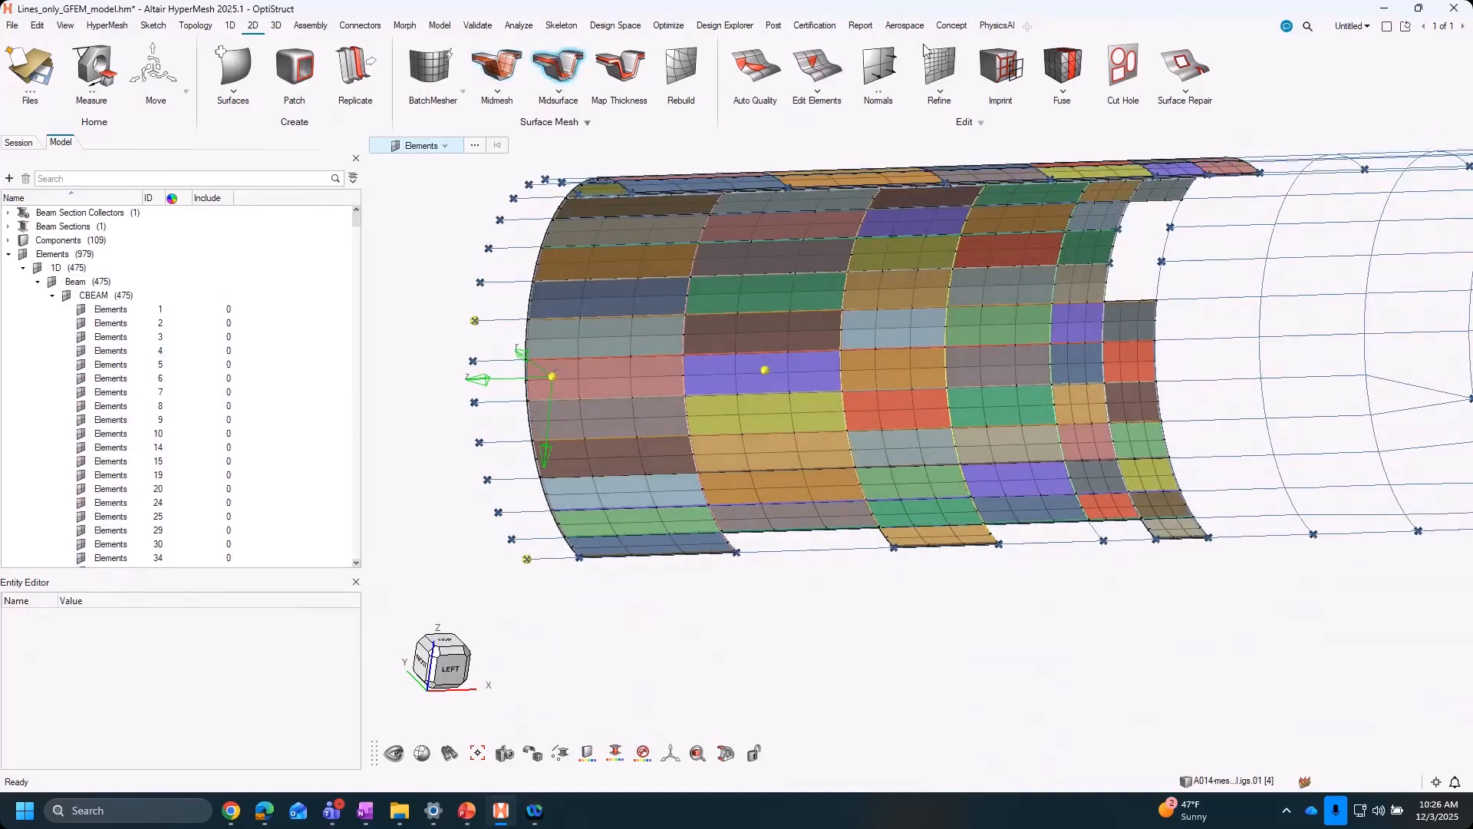
# Draw a two-point bead line lengthwise through the middle of a skin panel in the second bay with the Bead tool
pyautogui.click(951, 26)
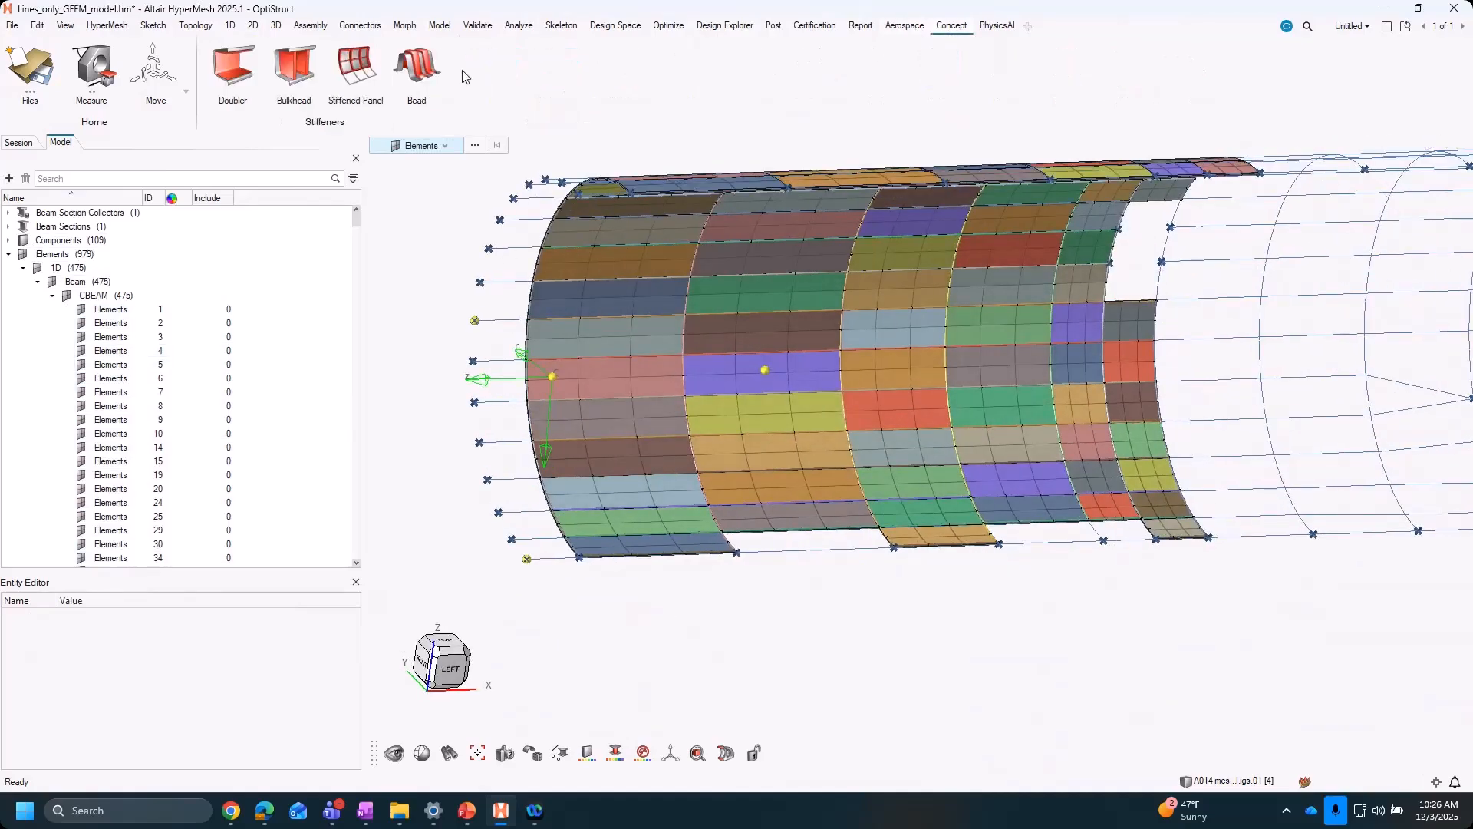
pyautogui.click(418, 65)
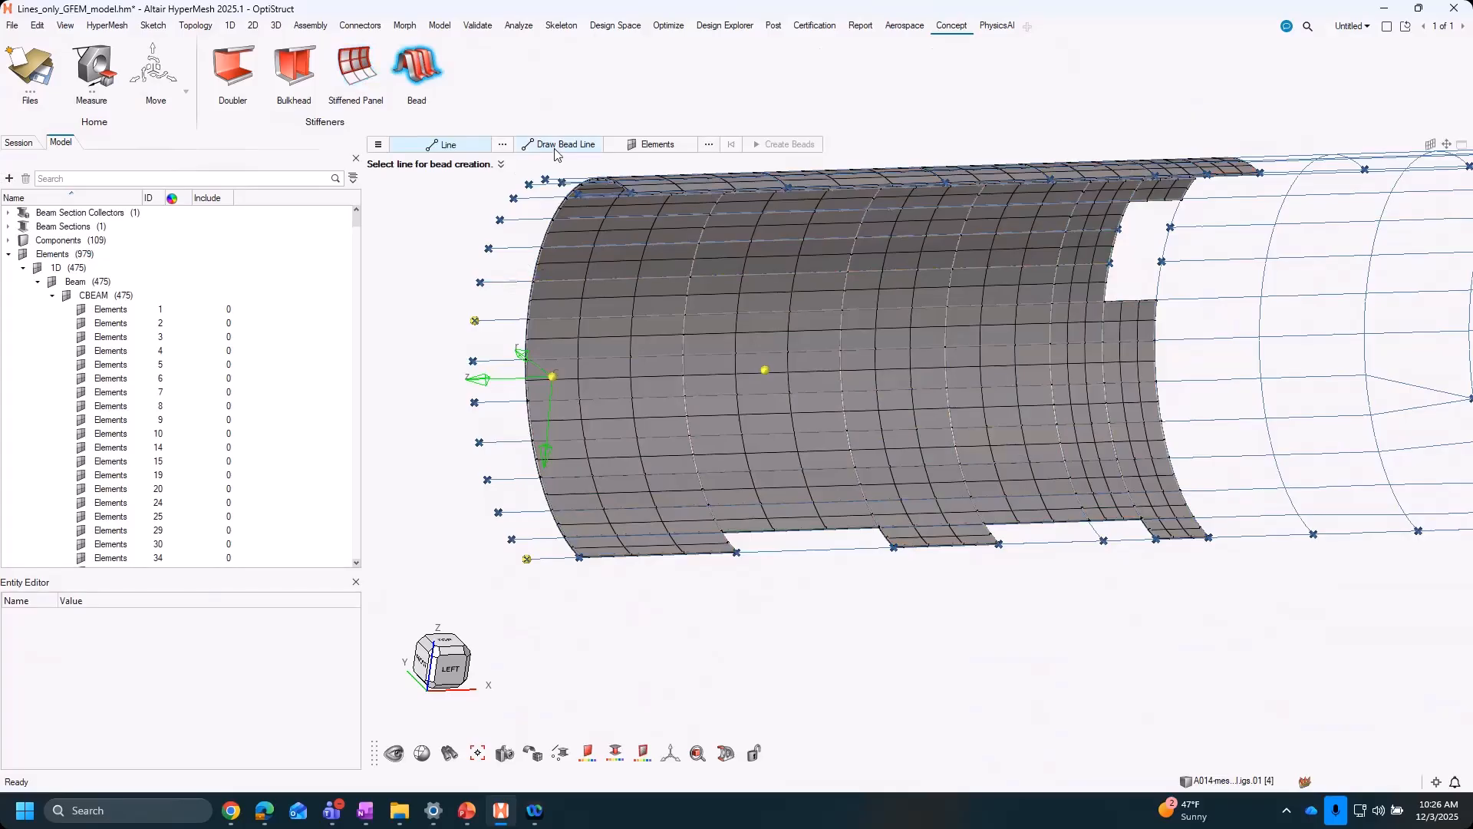
pyautogui.click(559, 146)
pyautogui.scroll(2, 717, 341)
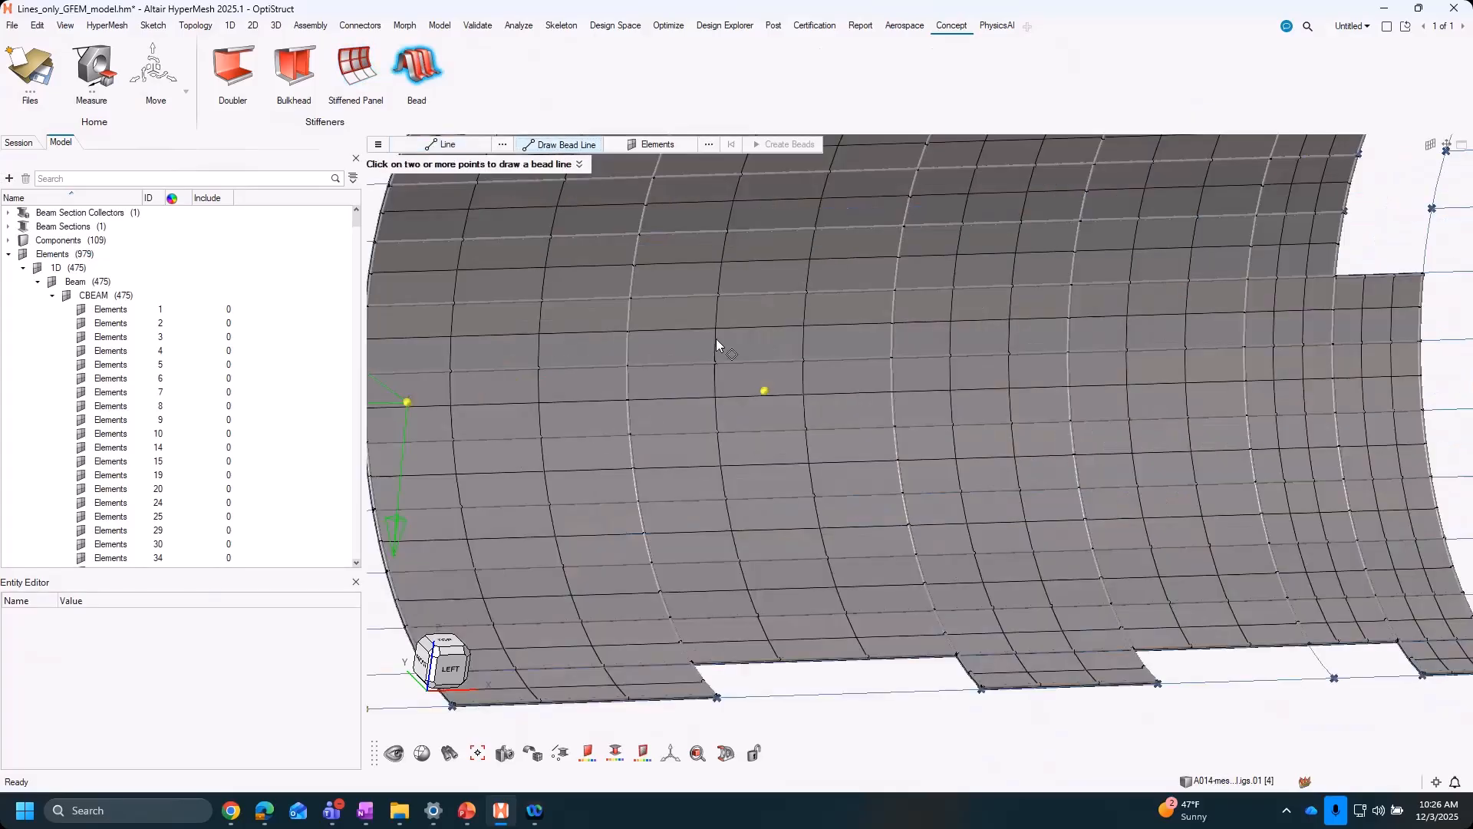
pyautogui.scroll(3, 701, 331)
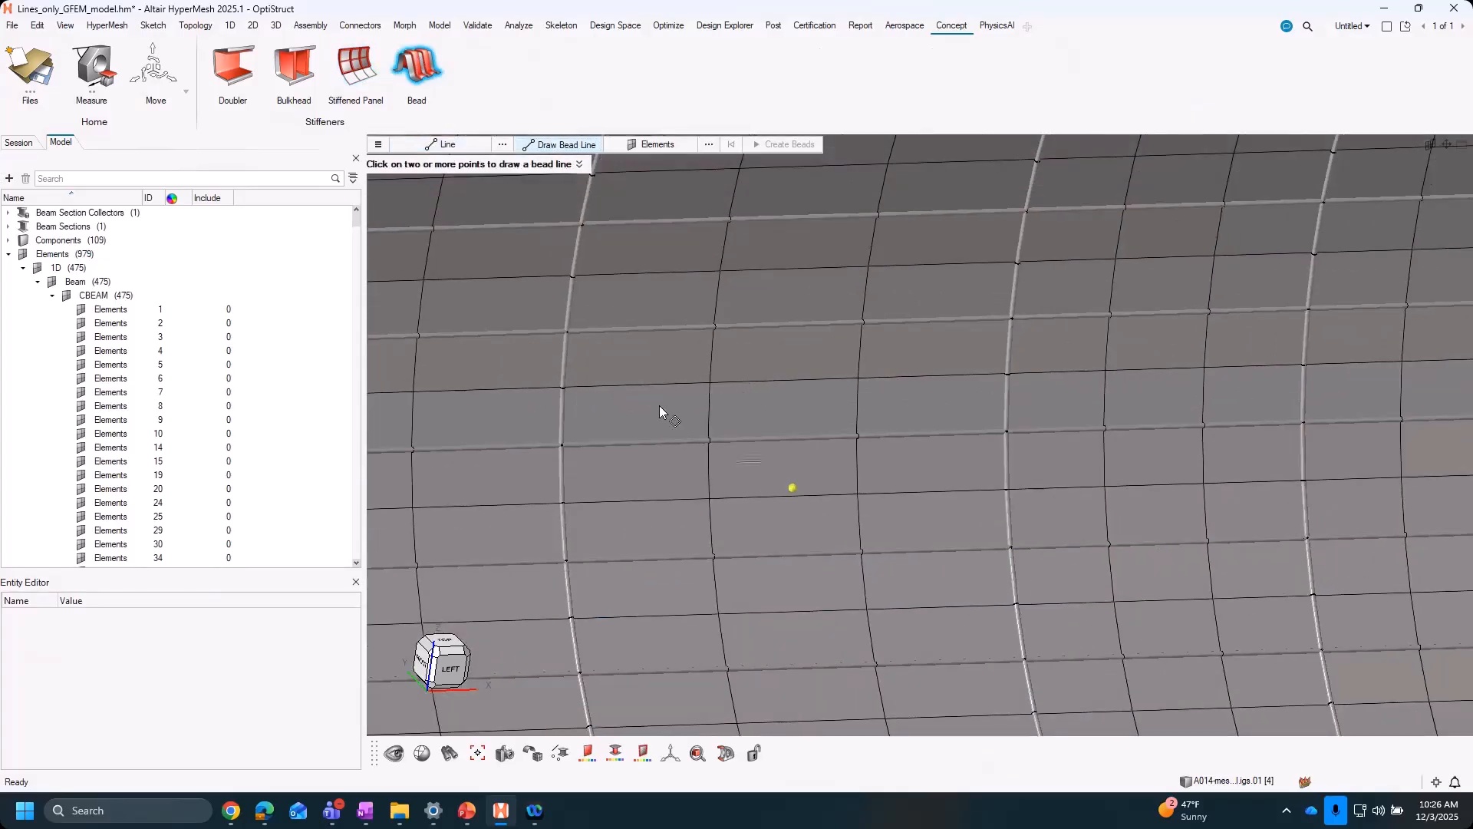
pyautogui.scroll(3, 664, 400)
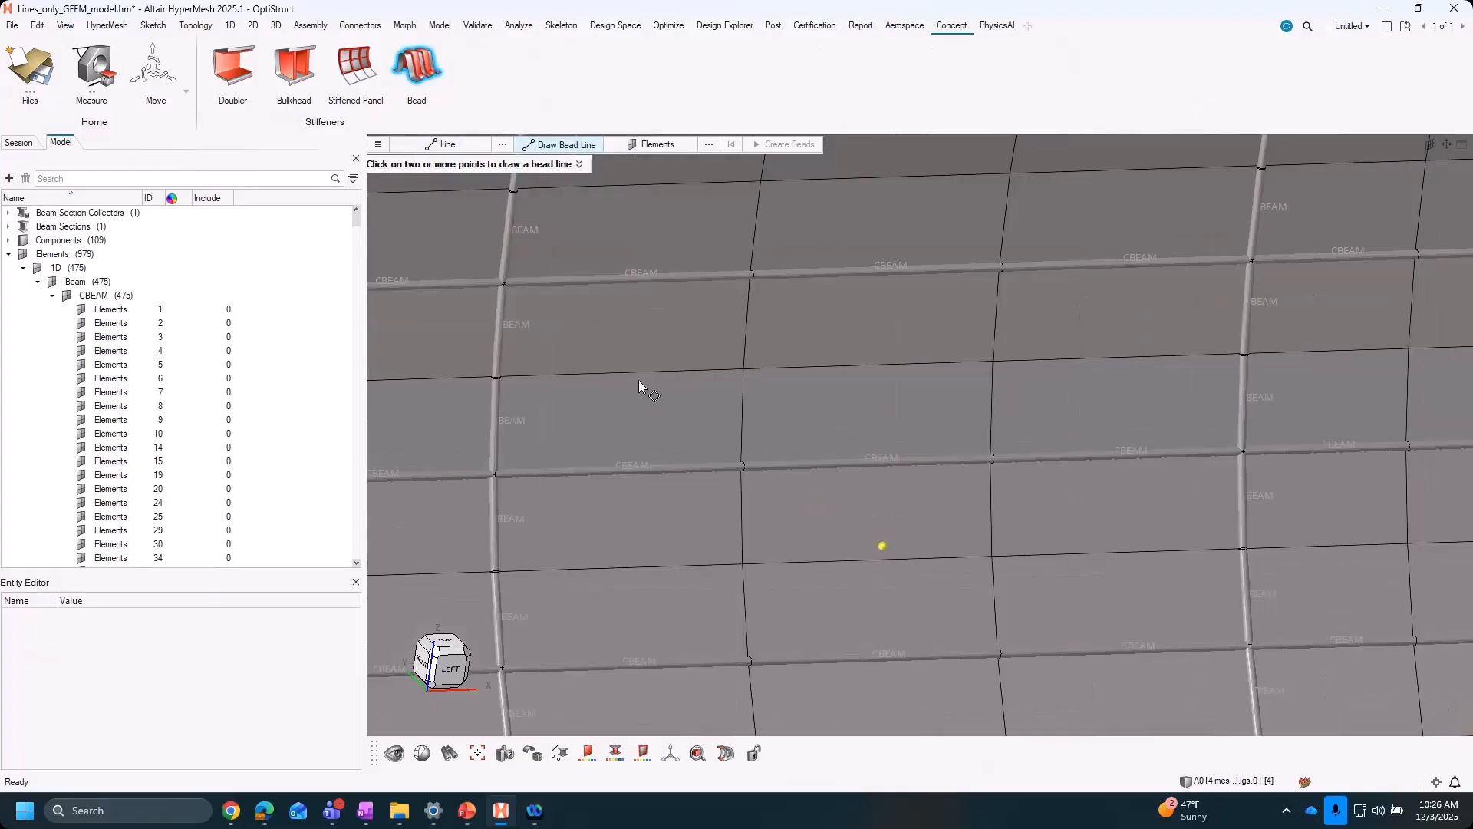
pyautogui.click(1066, 372)
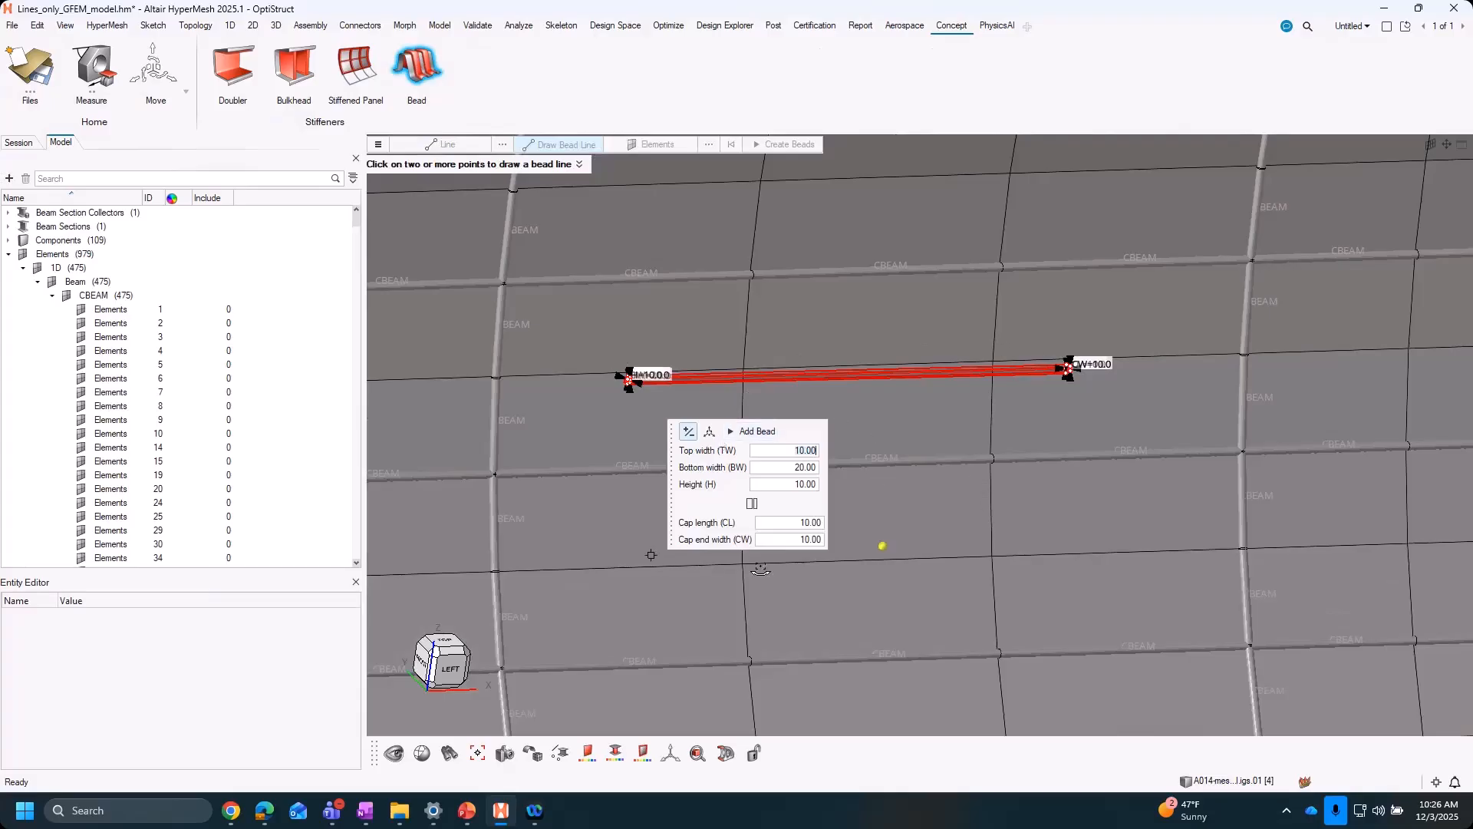
# Set the bead's top width to 20, bottom width to 45 and height to 30
pyautogui.moveTo(760, 568); pyautogui.dragTo(690, 559, button='middle')
pyautogui.scroll(8, 599, 410)
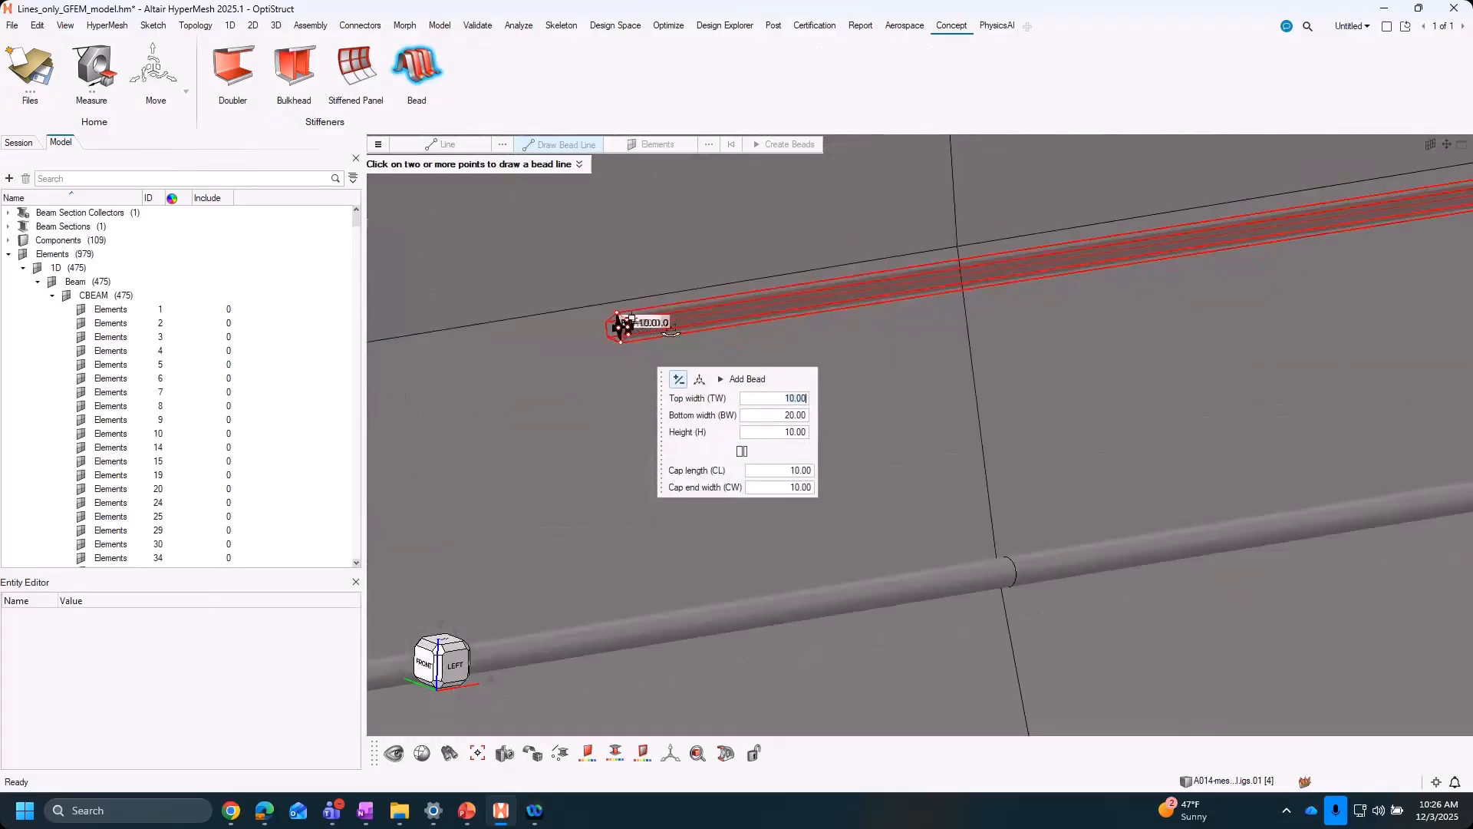
pyautogui.moveTo(764, 199); pyautogui.dragTo(819, 421, button='right')
pyautogui.scroll(2, 819, 421)
pyautogui.moveTo(821, 428); pyautogui.dragTo(818, 382, button='middle')
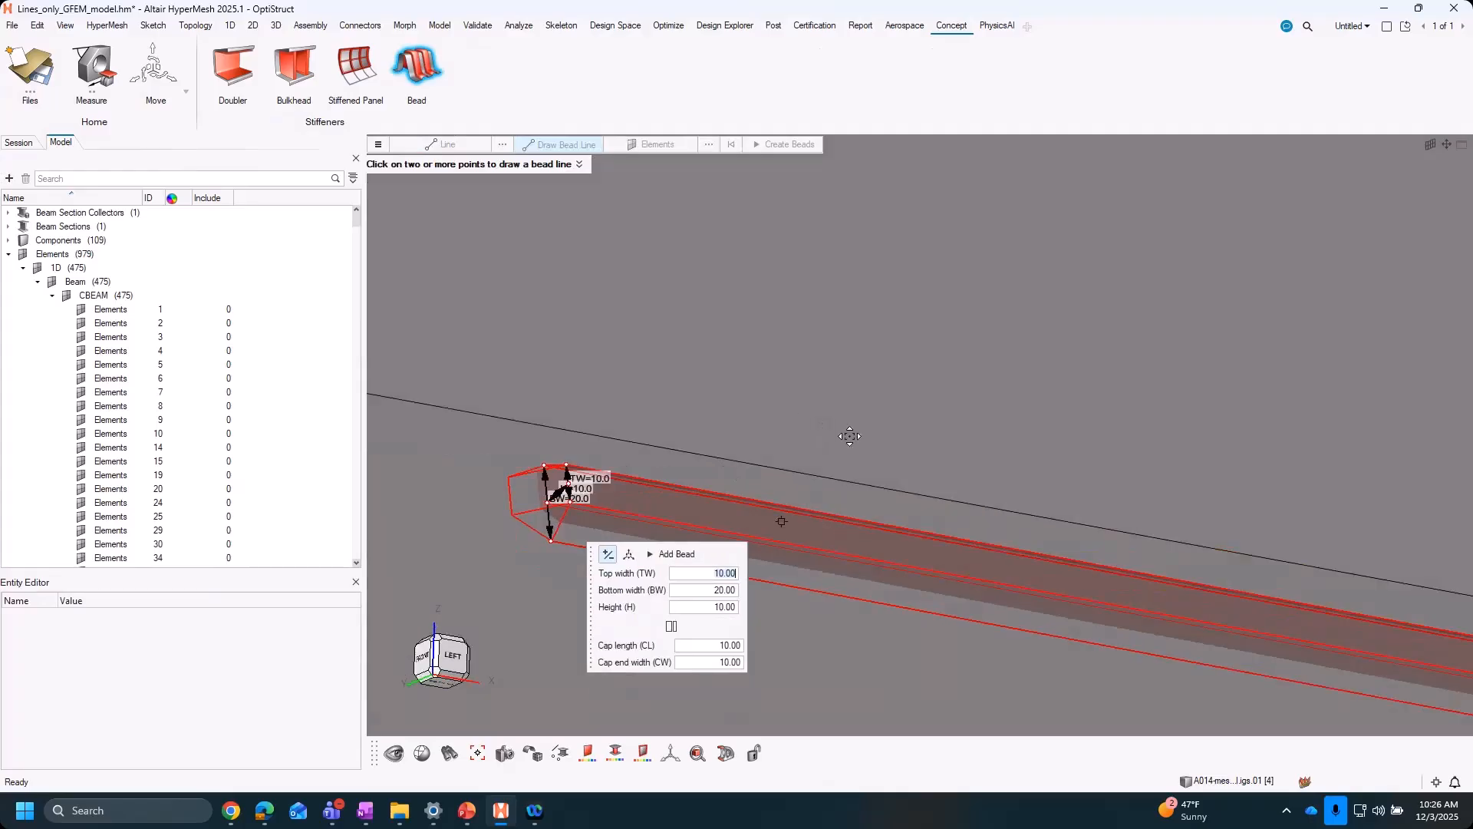
pyautogui.moveTo(751, 536); pyautogui.dragTo(798, 411, button='right')
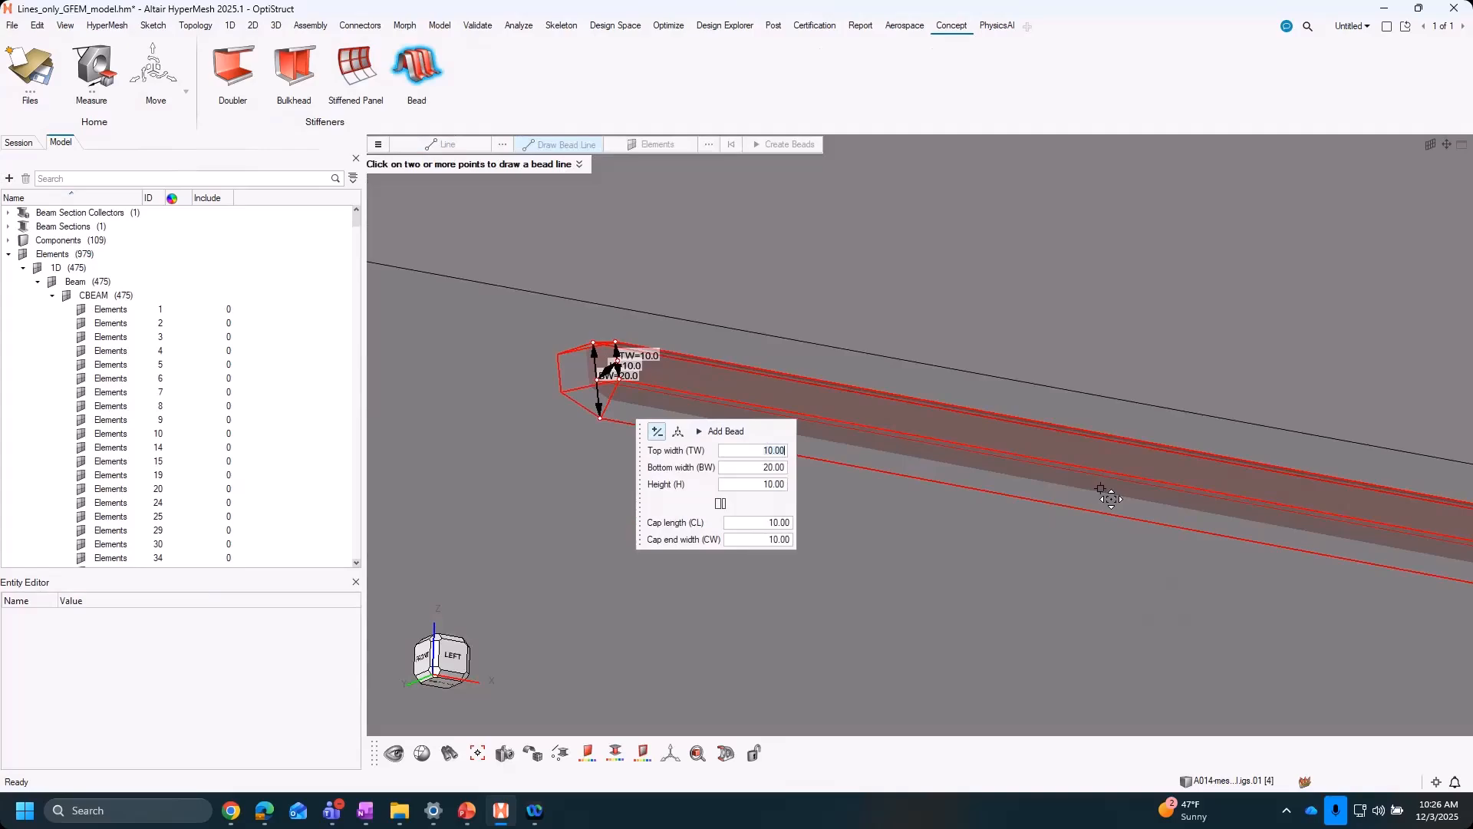
pyautogui.write('0')
pyautogui.press('Return')
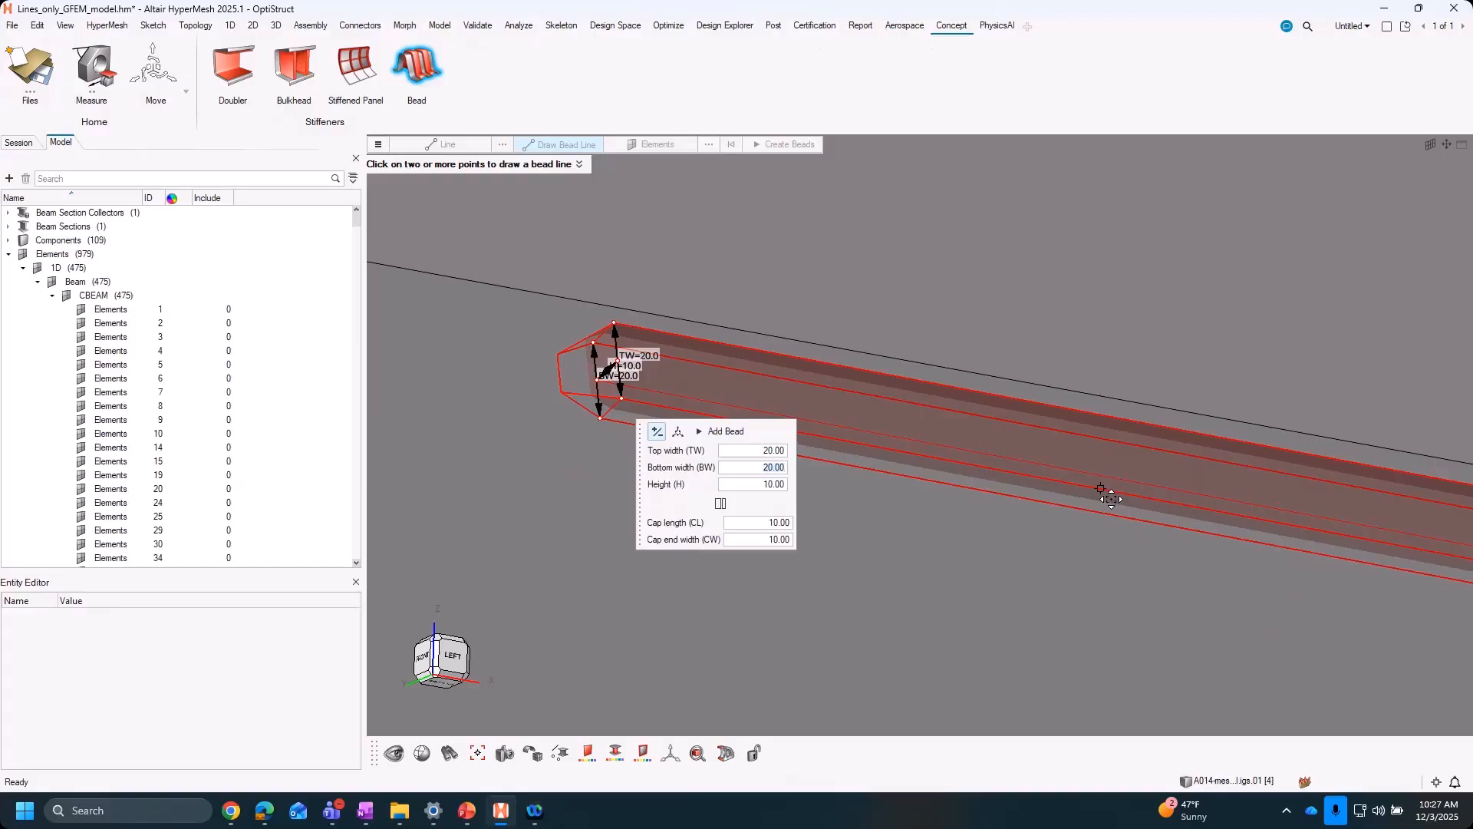
pyautogui.press('Tab')
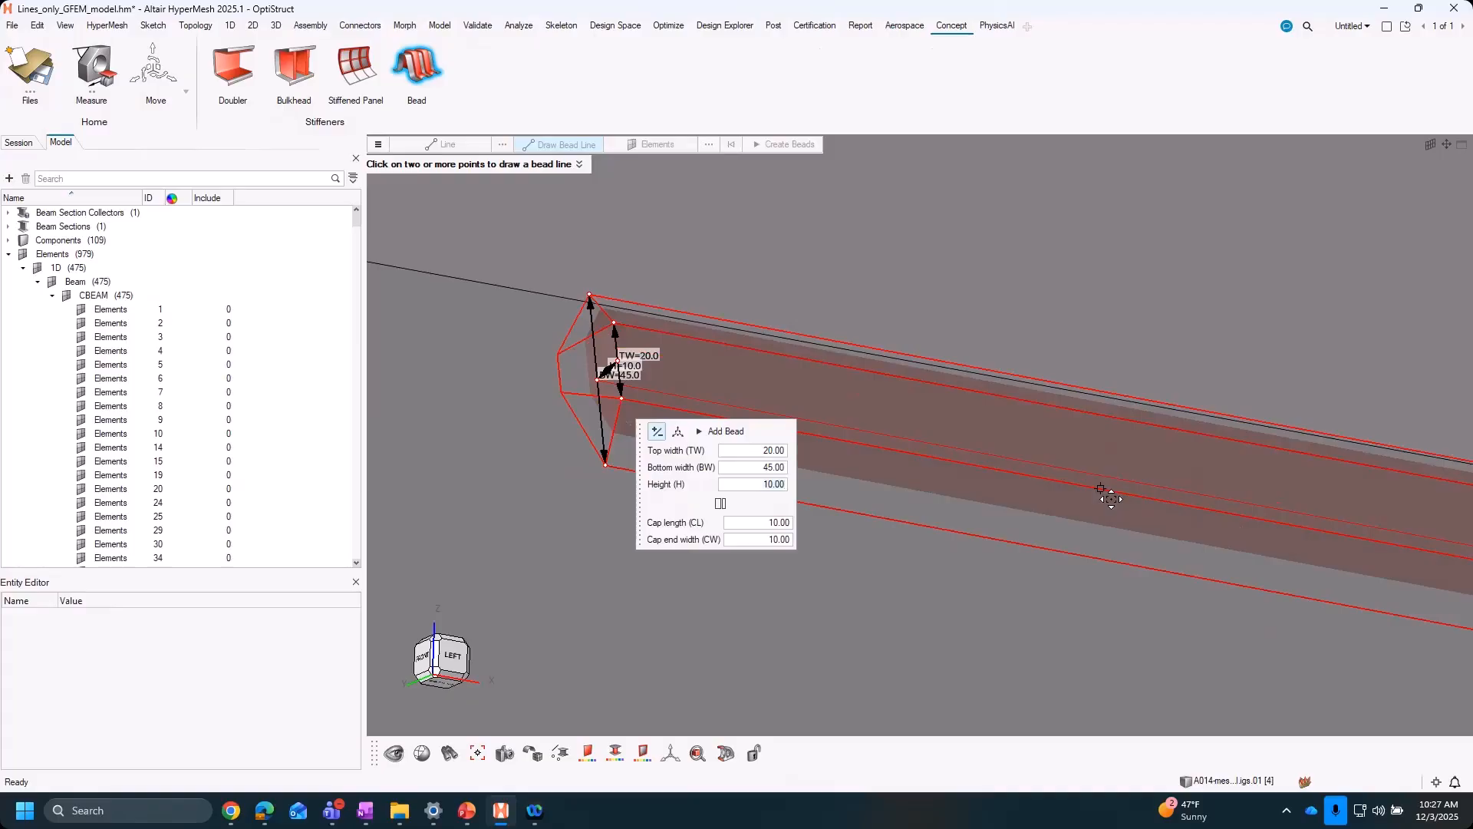
pyautogui.press('Tab')
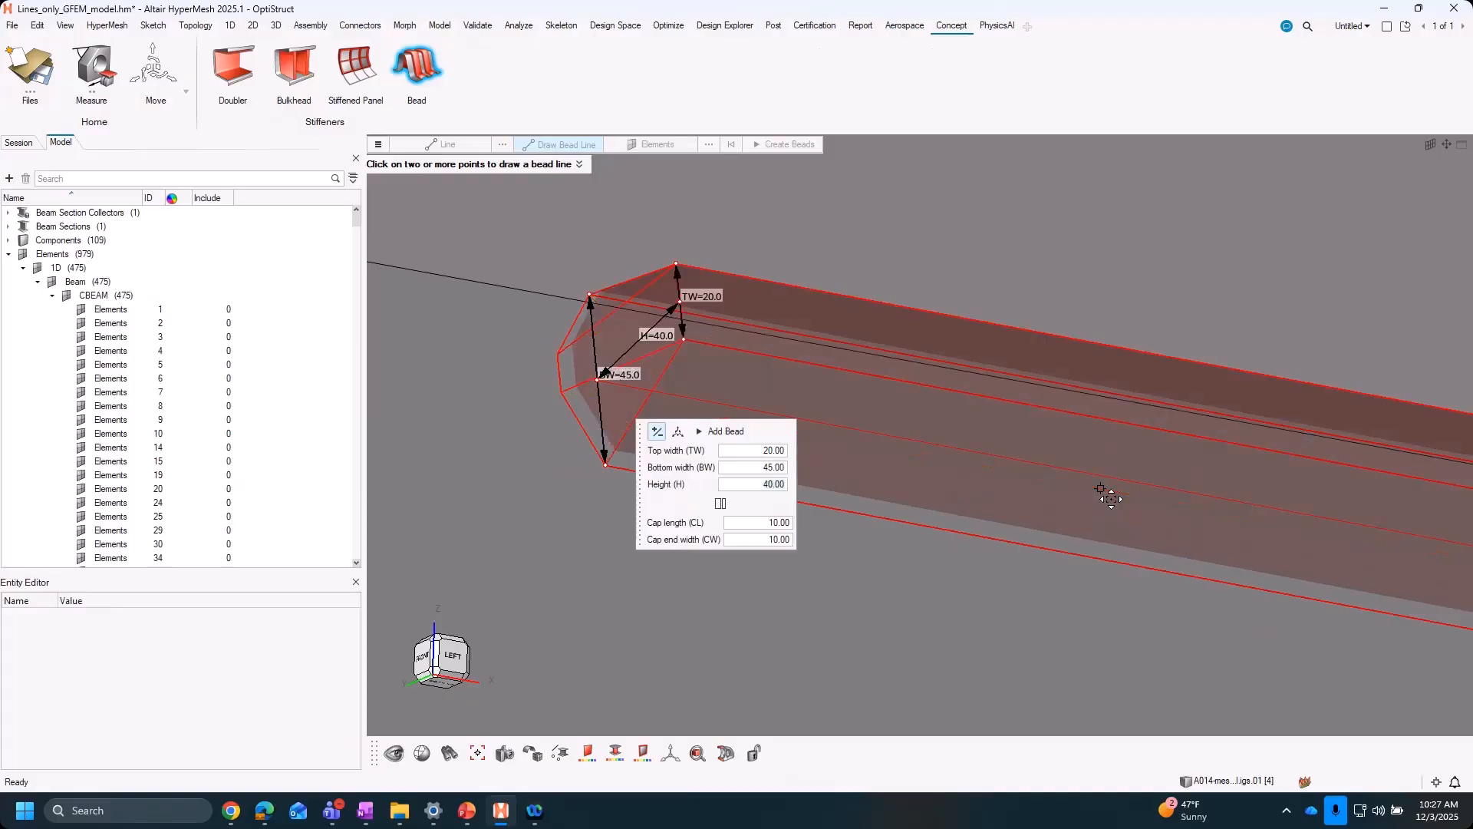
pyautogui.press('Tab')
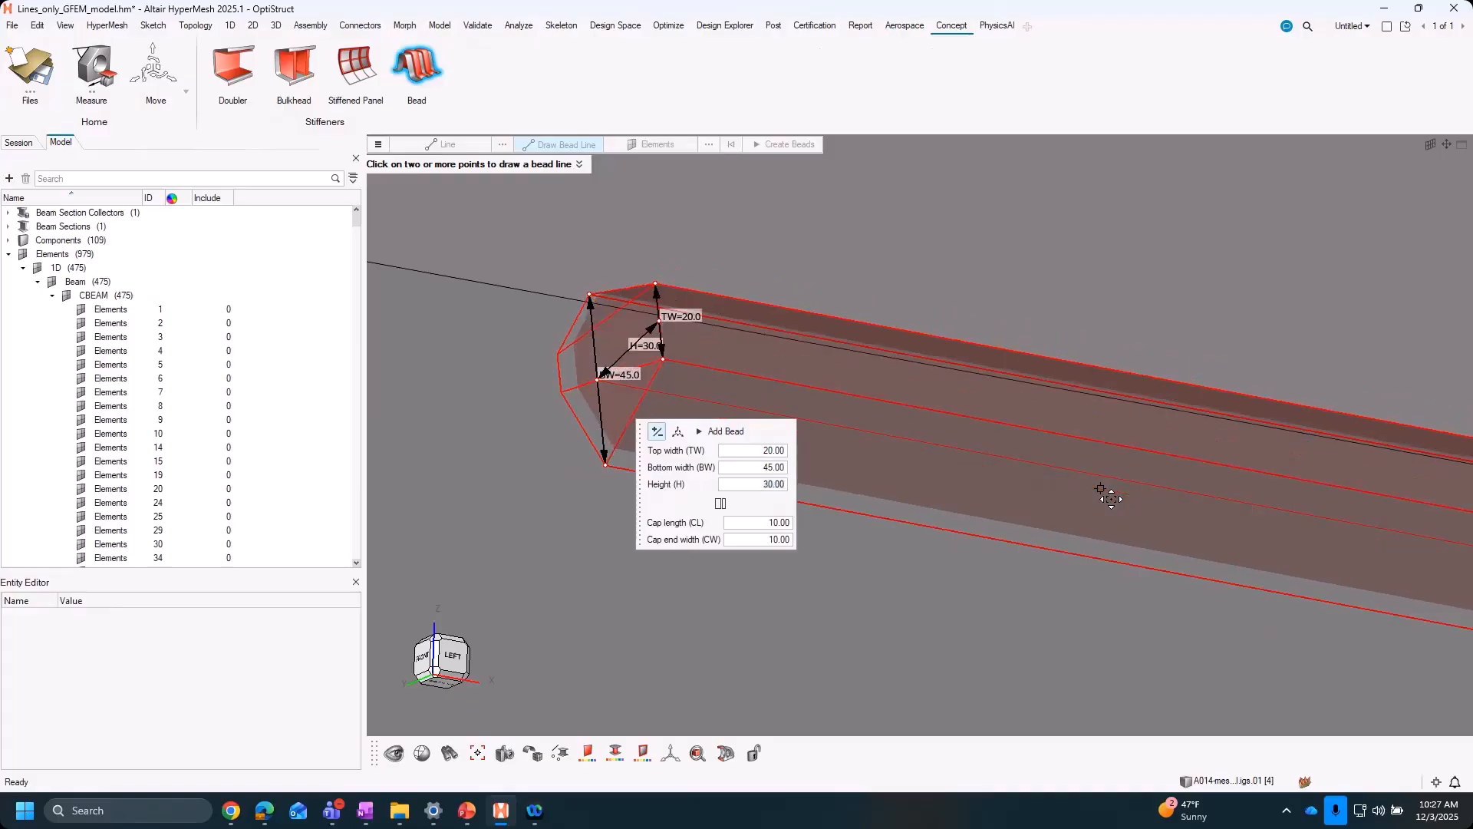
# Set the bead's cap length and cap end width to 5
pyautogui.press('Tab')
pyautogui.press('Return')
pyautogui.press('Tab')
pyautogui.write('5')
pyautogui.press('Return')
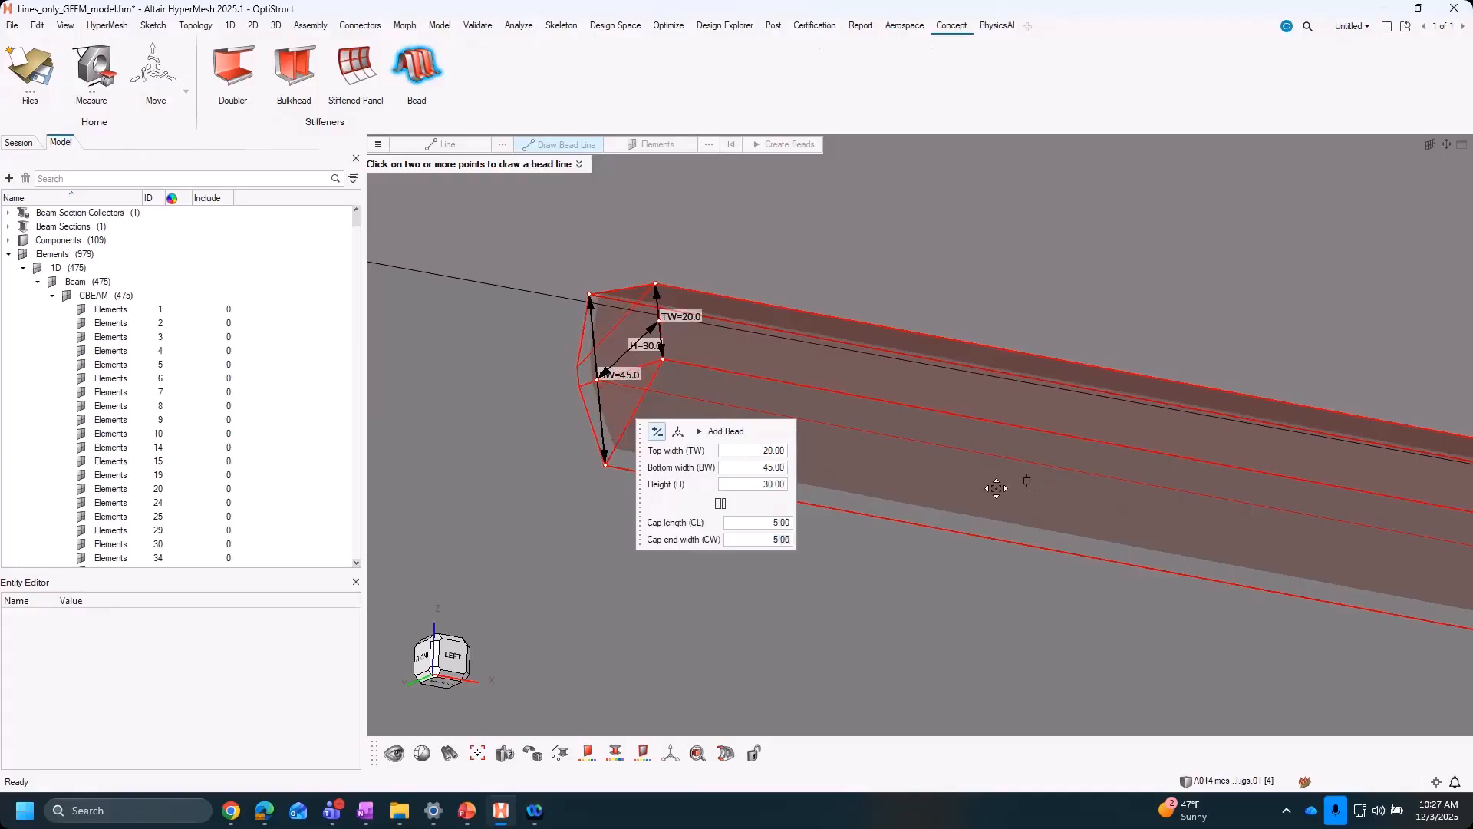
# Add the defined bead to its line and create it in the panel mesh
pyautogui.moveTo(1087, 461); pyautogui.dragTo(1008, 453, button='right')
pyautogui.scroll(-4, 1009, 453)
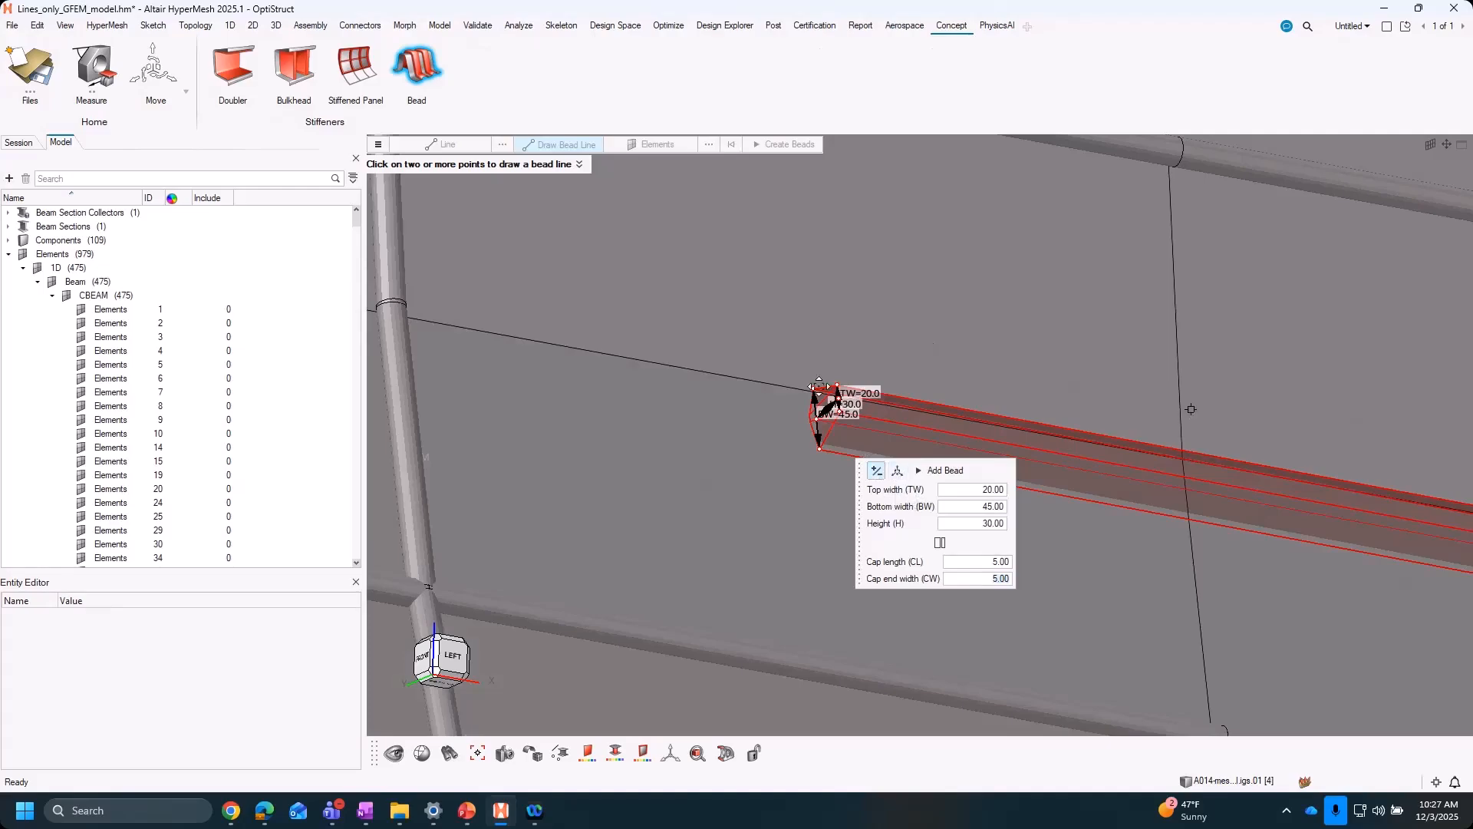
pyautogui.moveTo(1190, 408); pyautogui.dragTo(822, 375, button='right')
pyautogui.scroll(-4, 825, 379)
pyautogui.moveTo(955, 409); pyautogui.dragTo(830, 420, button='right')
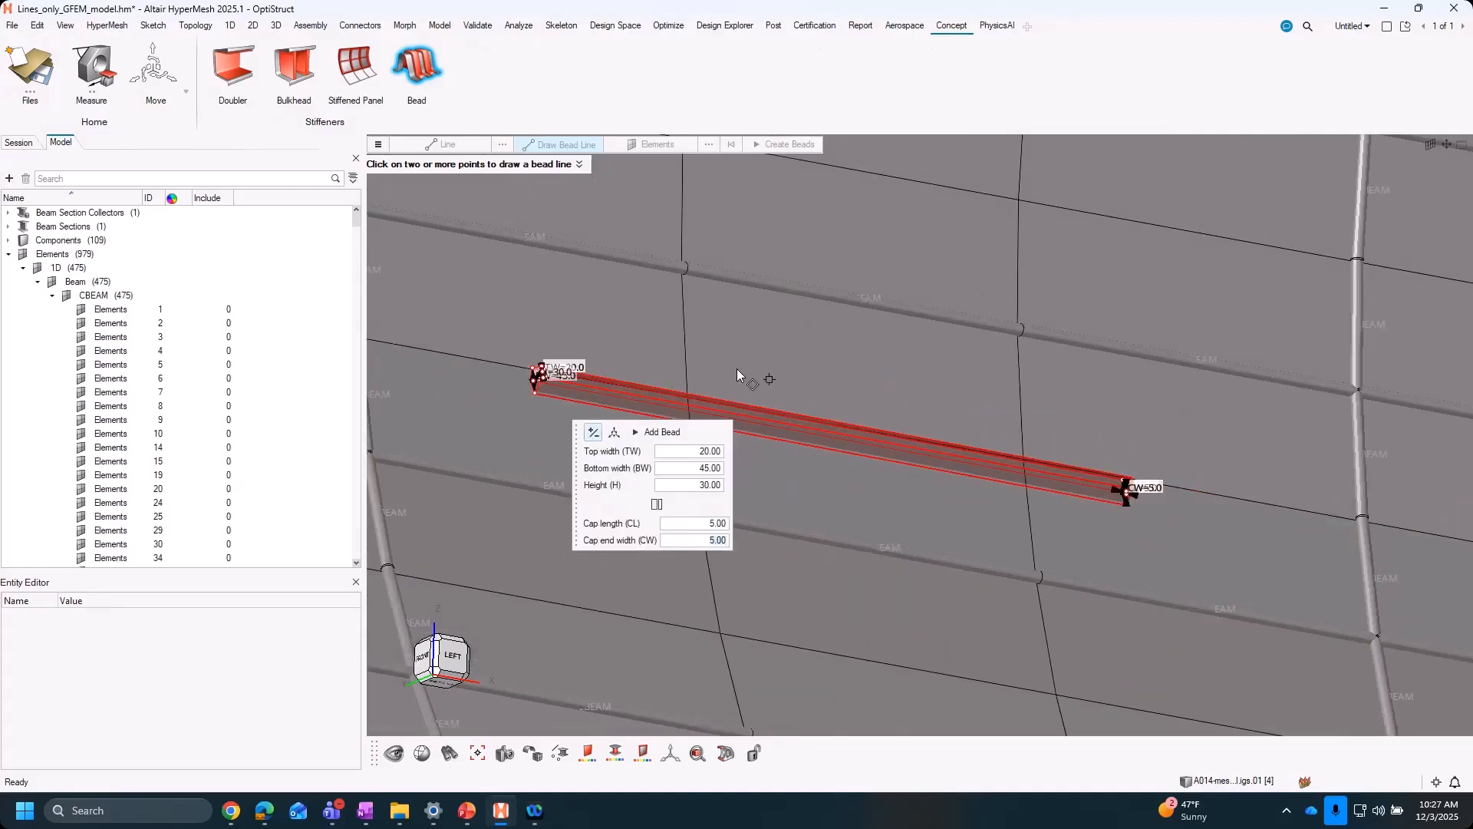
pyautogui.click(658, 432)
pyautogui.click(789, 144)
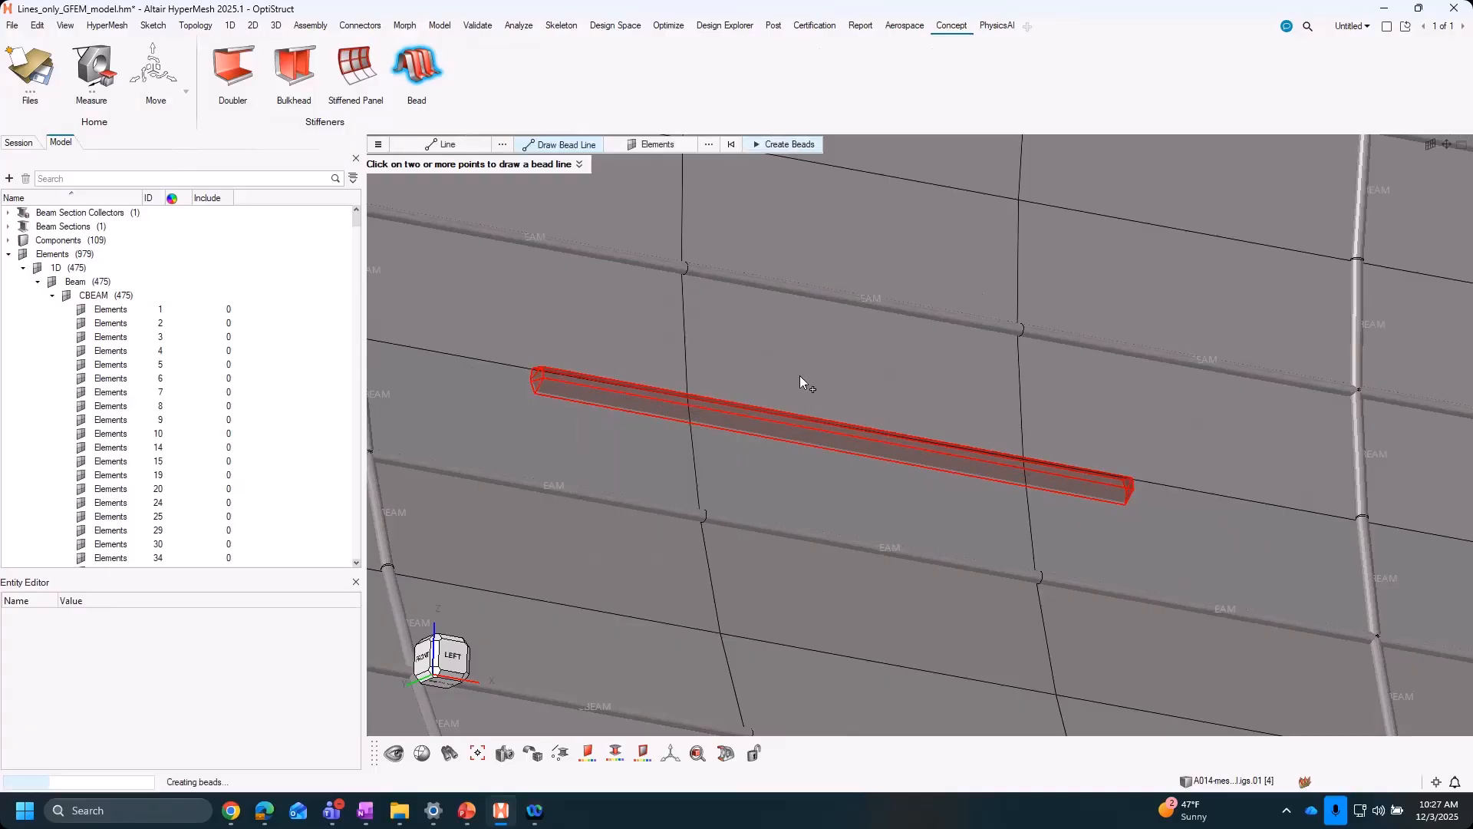
# Examine the remeshed elements around the bead's end cap, then leave the Bead tool
pyautogui.moveTo(448, 458); pyautogui.dragTo(871, 454, button='right')
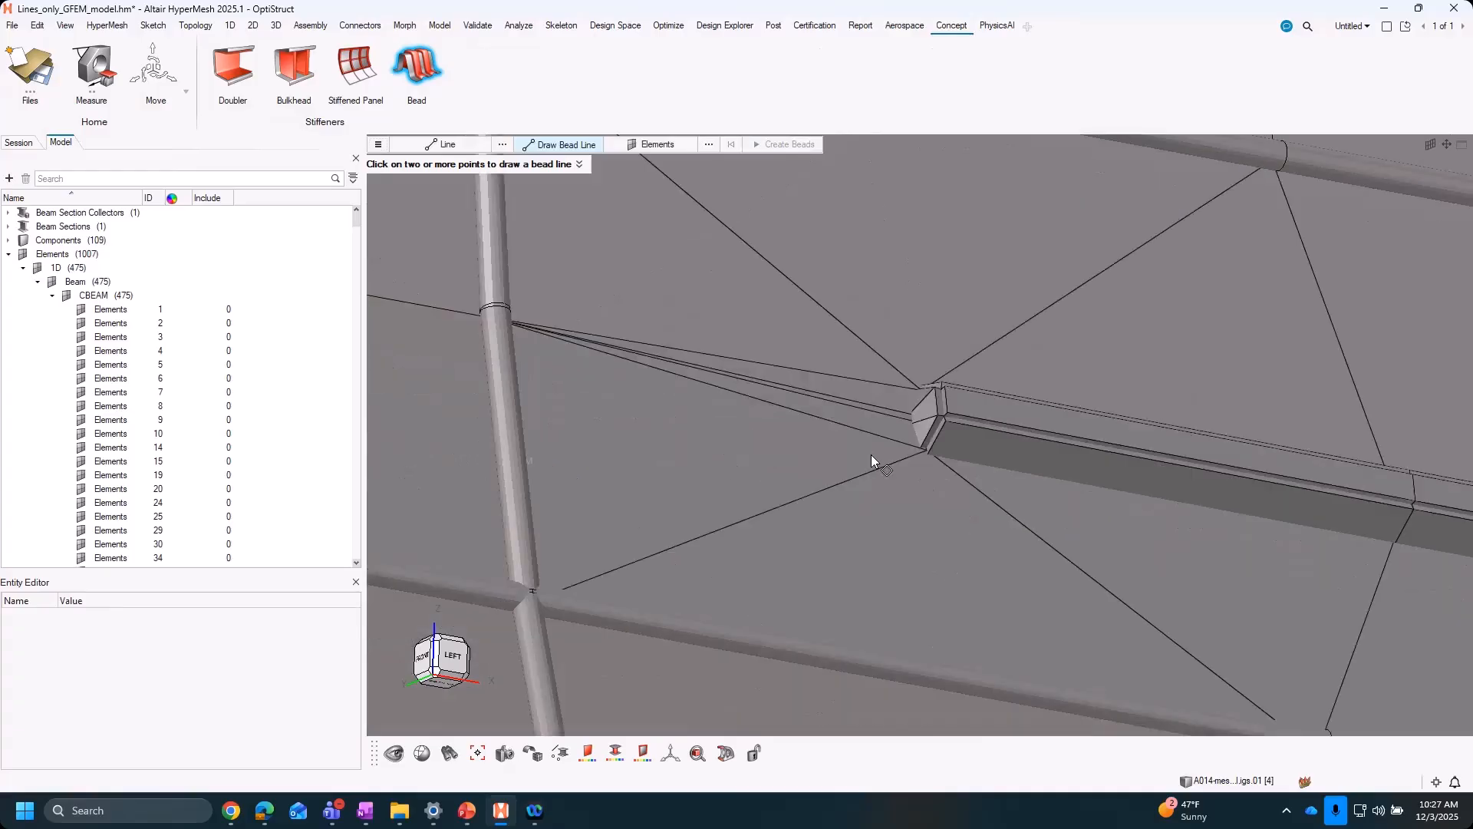
pyautogui.moveTo(870, 414); pyautogui.dragTo(856, 415, button='middle')
pyautogui.scroll(-3, 860, 415)
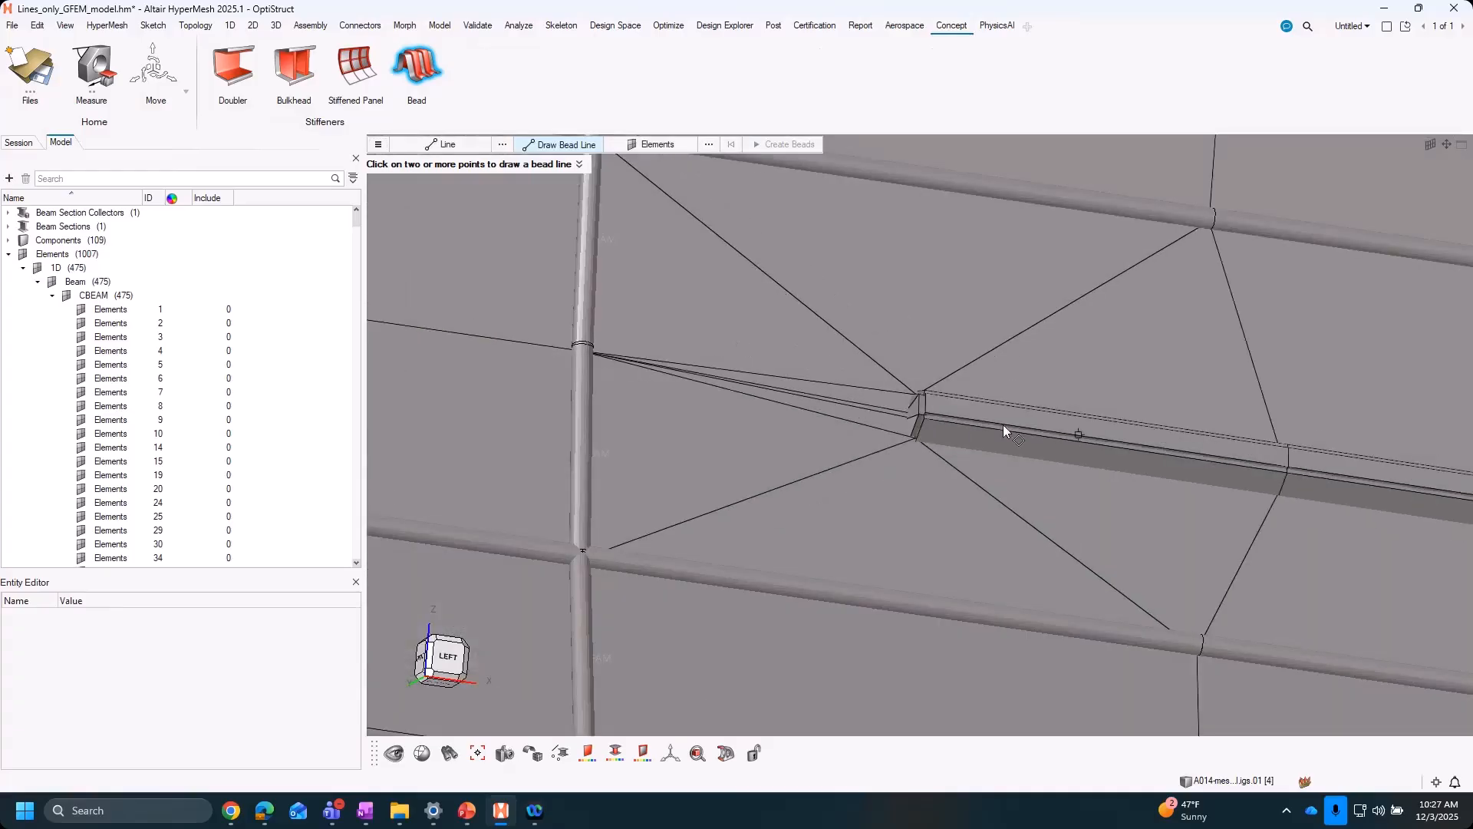
pyautogui.scroll(5, 746, 417)
pyautogui.moveTo(792, 389); pyautogui.dragTo(776, 388, button='middle')
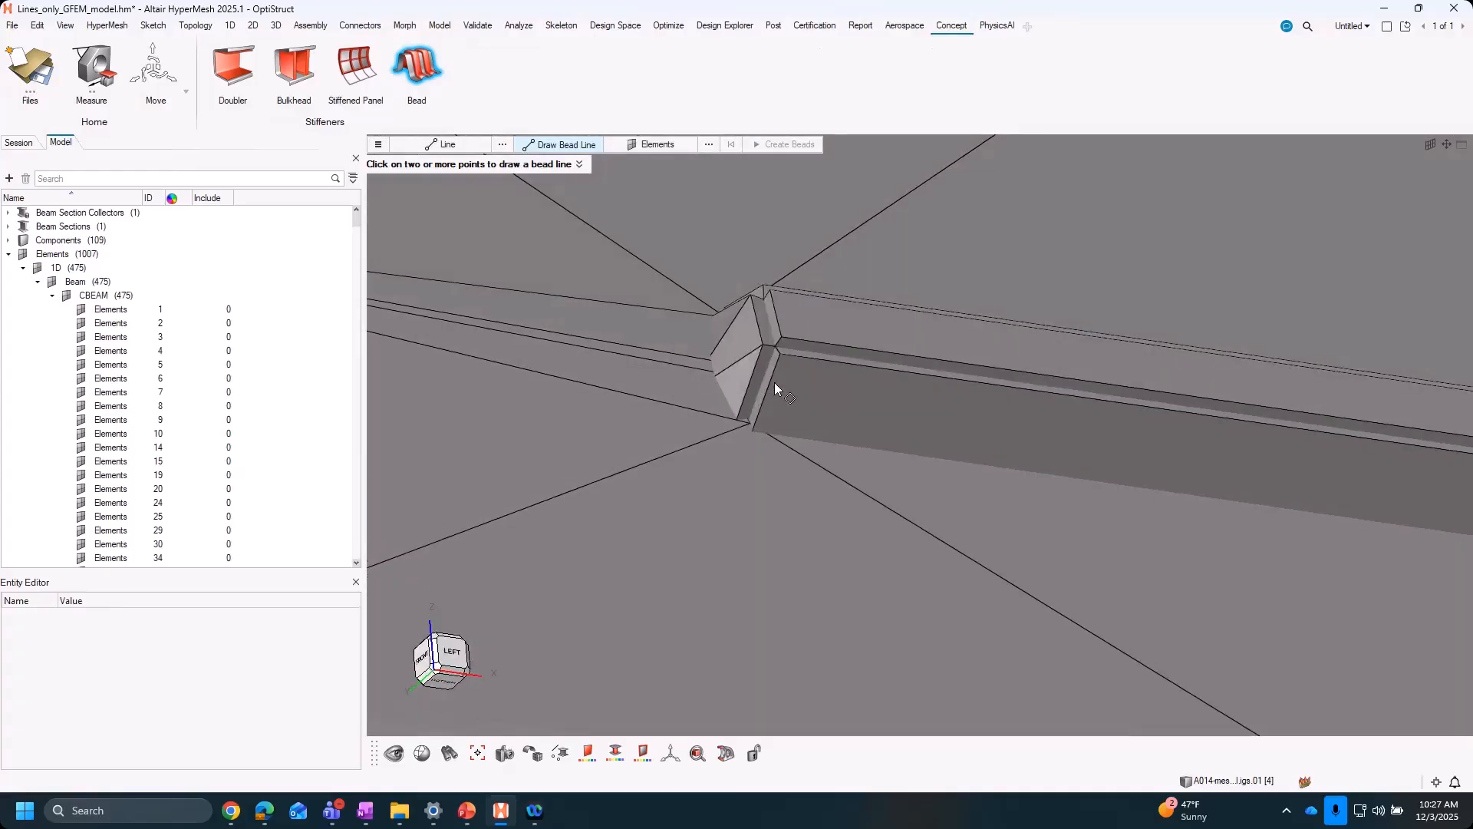
pyautogui.scroll(-5, 776, 388)
pyautogui.moveTo(1306, 457); pyautogui.dragTo(1389, 500, button='right')
pyautogui.press('Escape')
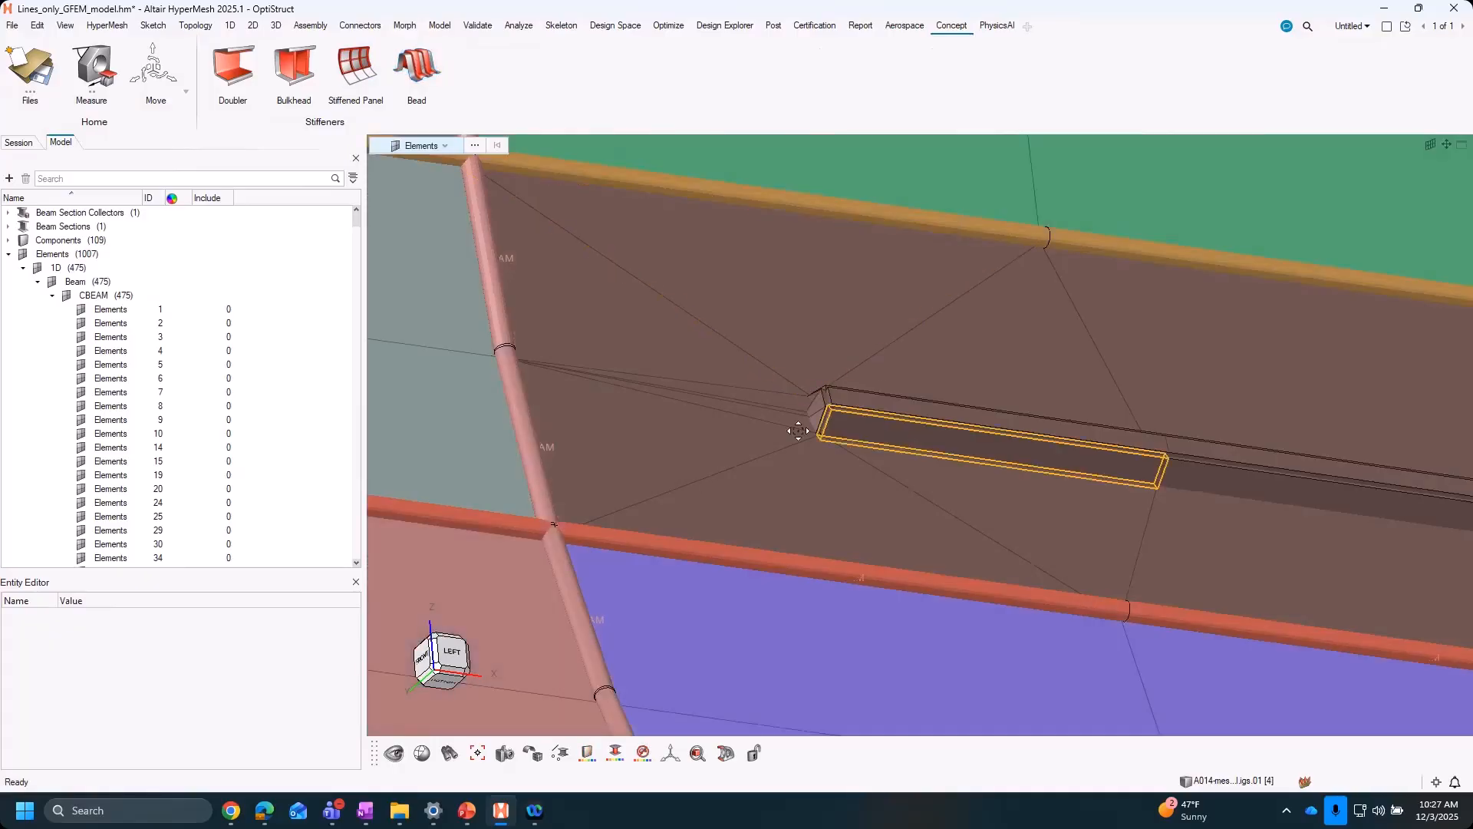
# Select a quad element on the bead's side wall and display the shell elements without thickness
pyautogui.moveTo(847, 405); pyautogui.dragTo(628, 394, button='right')
pyautogui.scroll(1, 630, 414)
pyautogui.click(631, 425)
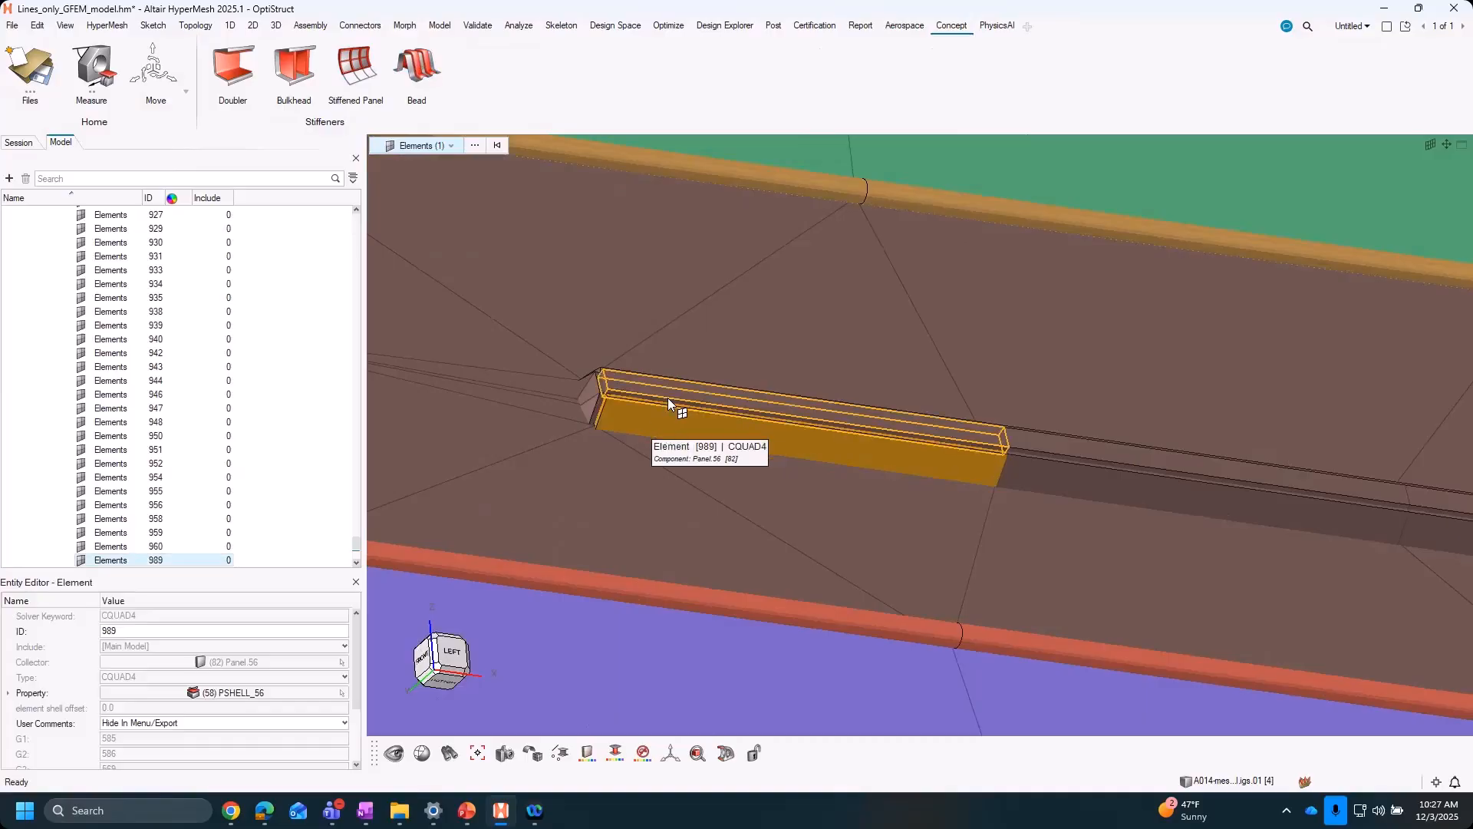
pyautogui.click(561, 755)
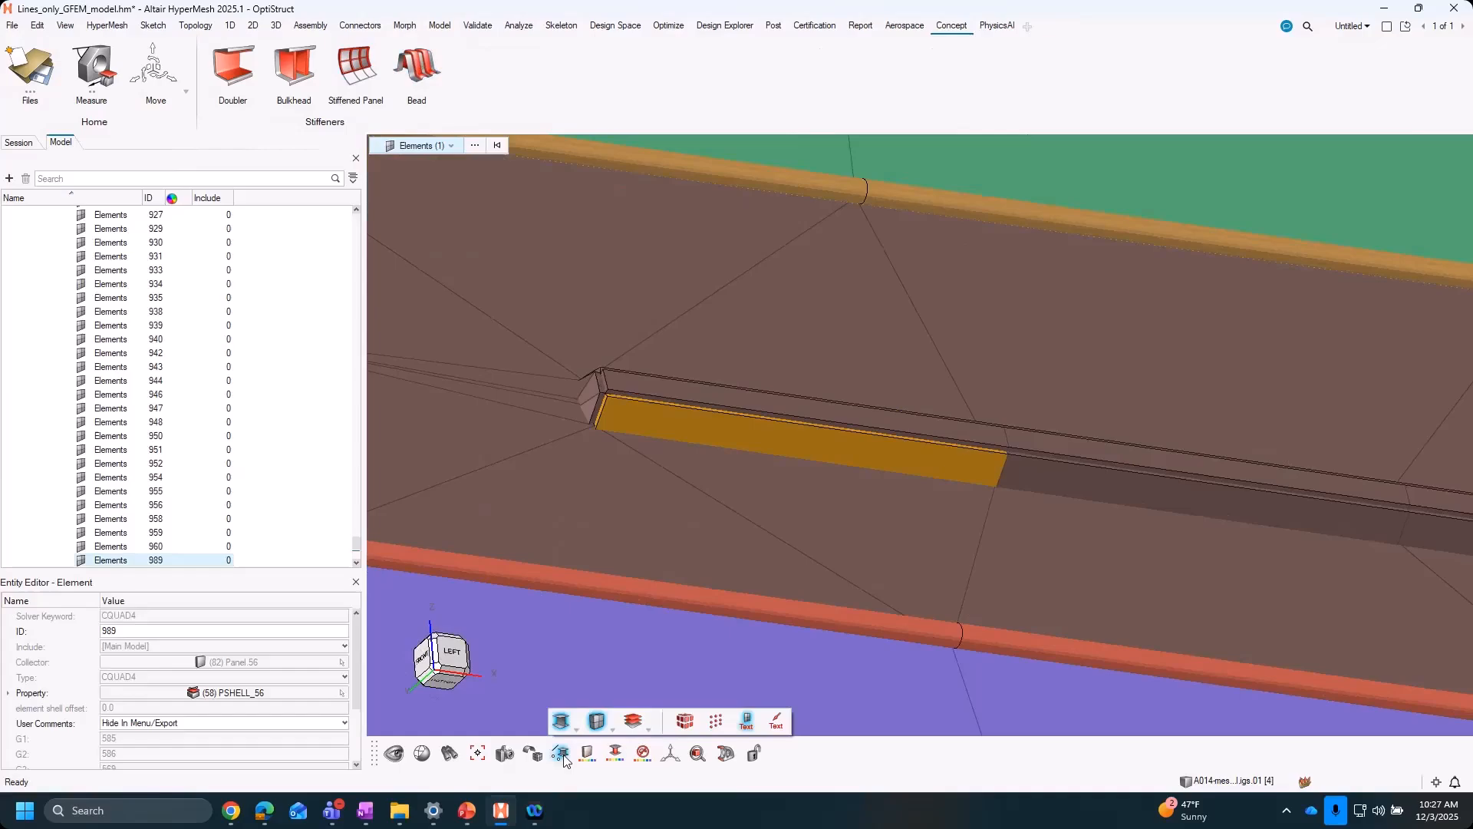
pyautogui.click(597, 723)
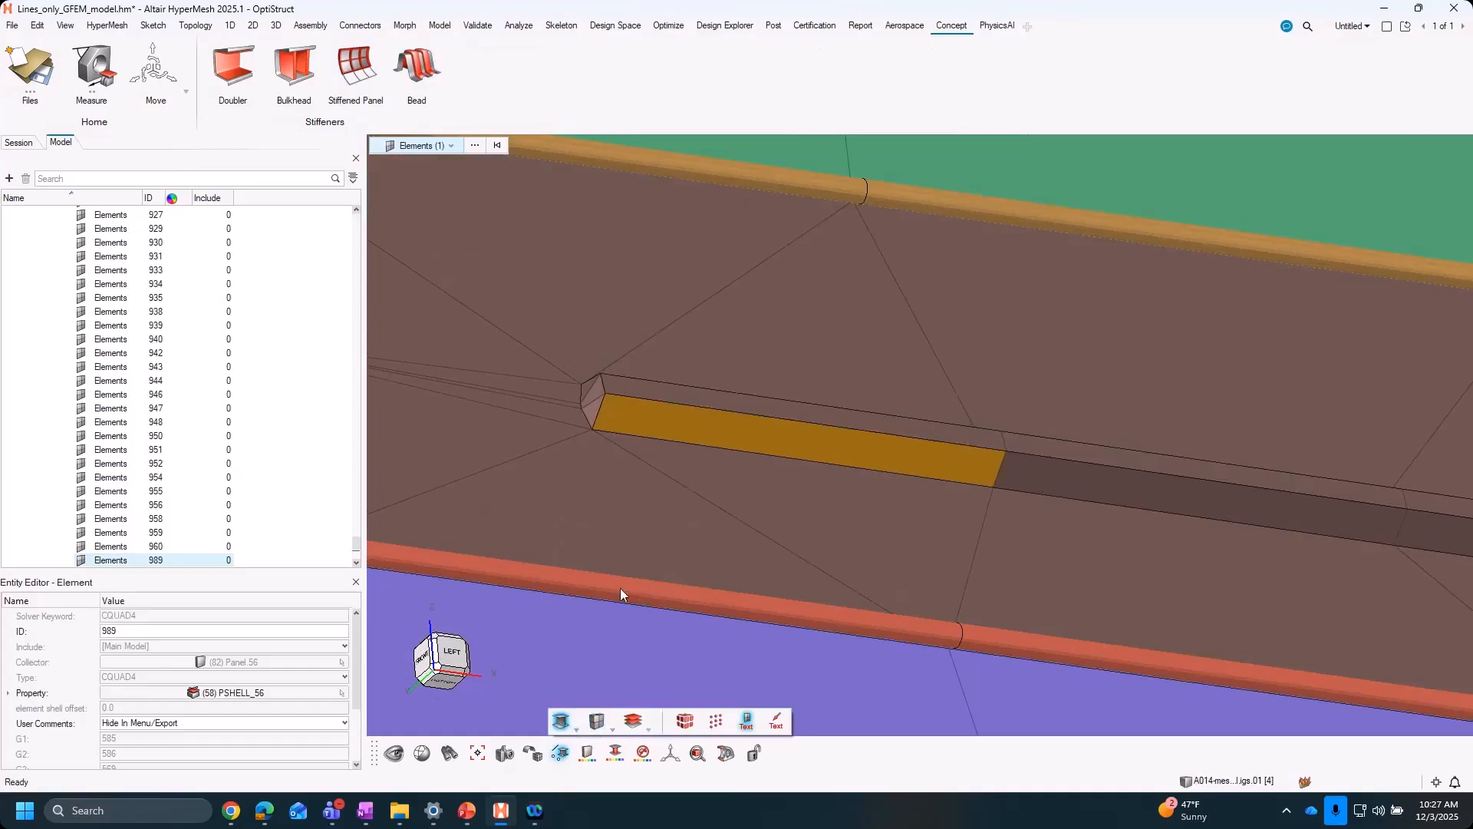
# Inspect another quad element of the bead and the triangular element beside it, then clear the selection
pyautogui.moveTo(749, 531); pyautogui.dragTo(812, 563, button='right')
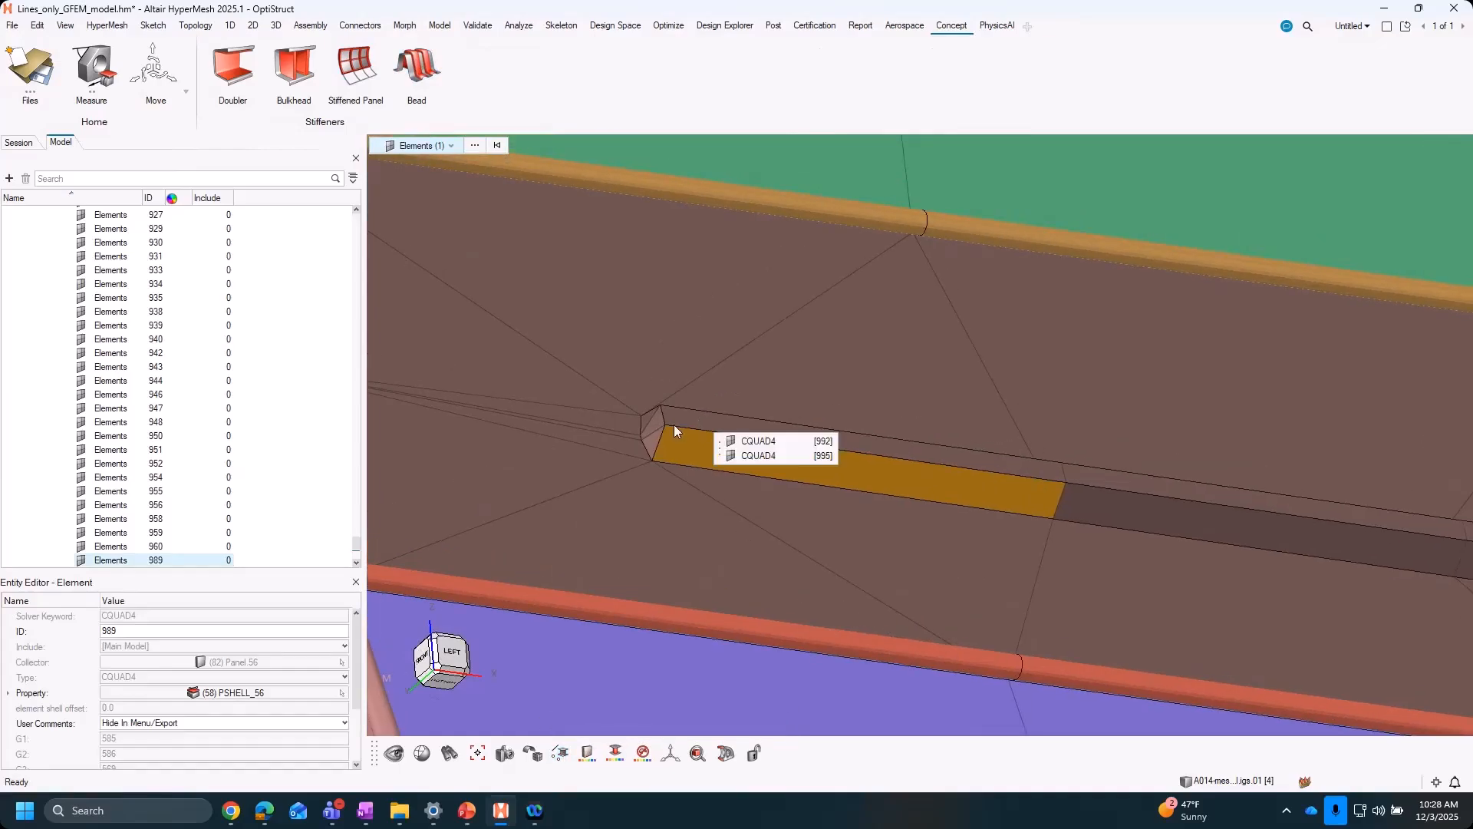
pyautogui.click(776, 443)
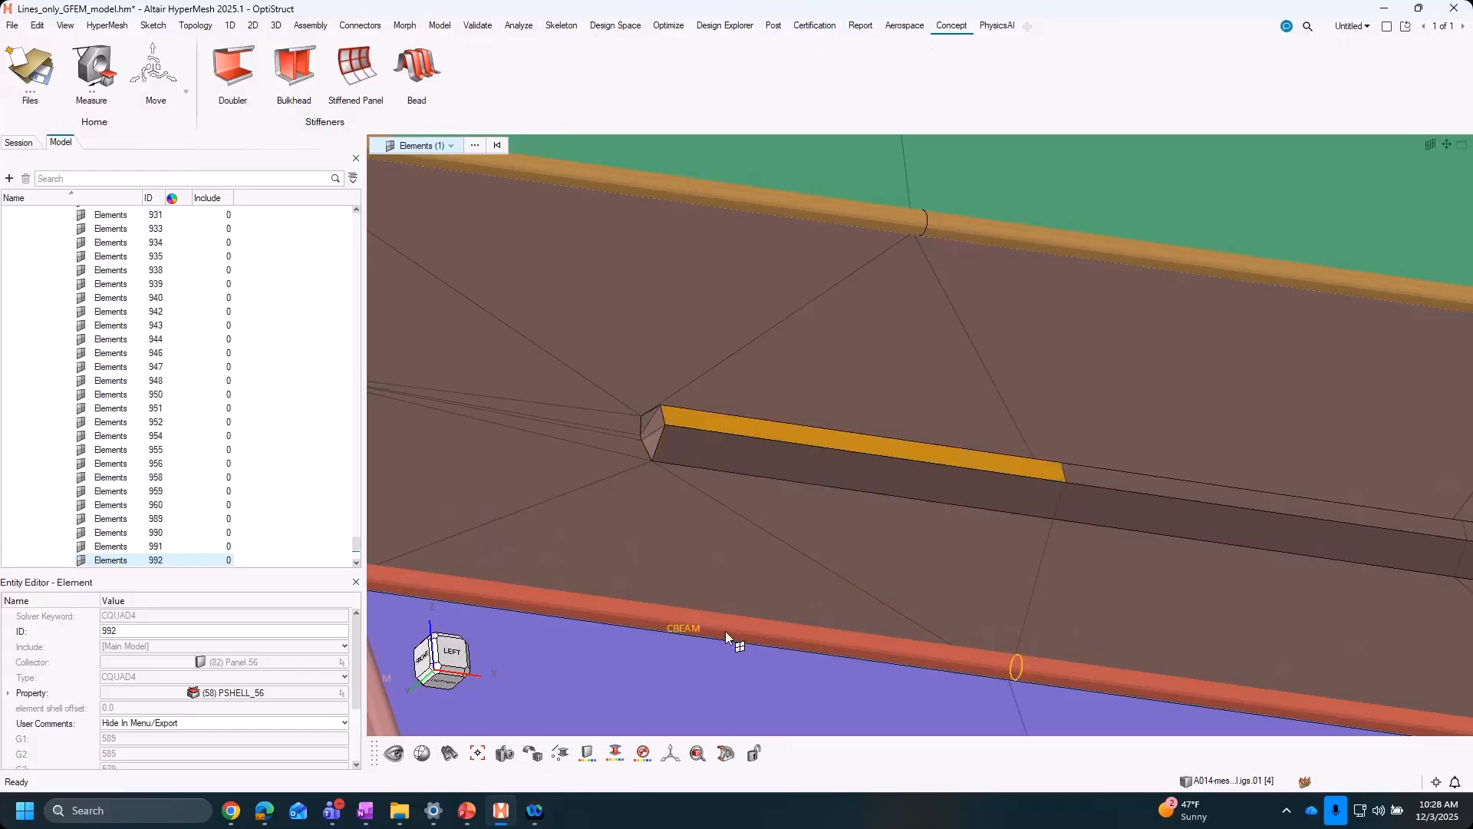
pyautogui.click(944, 572)
pyautogui.scroll(-6, 1056, 588)
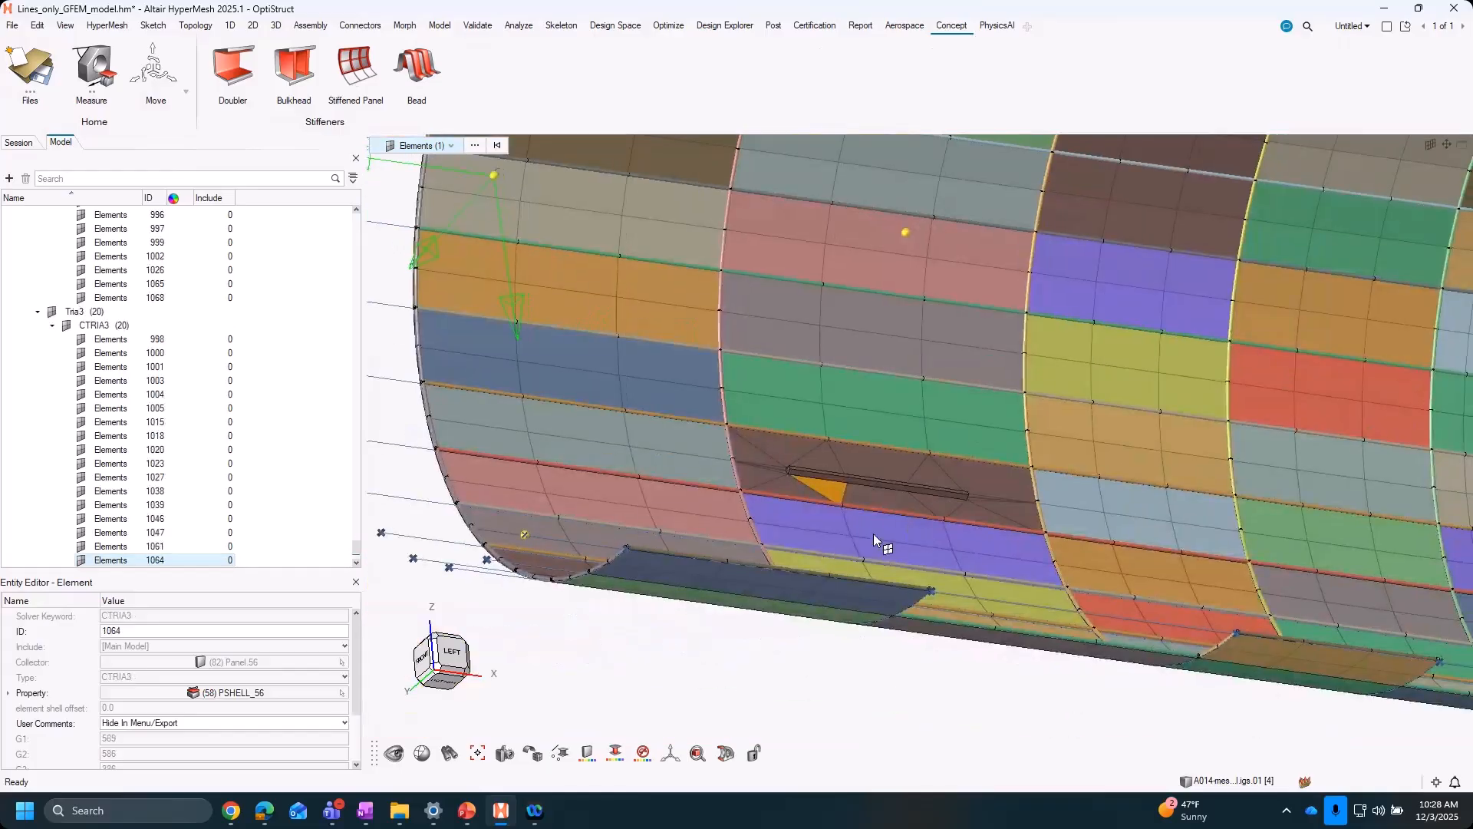
pyautogui.click(972, 681)
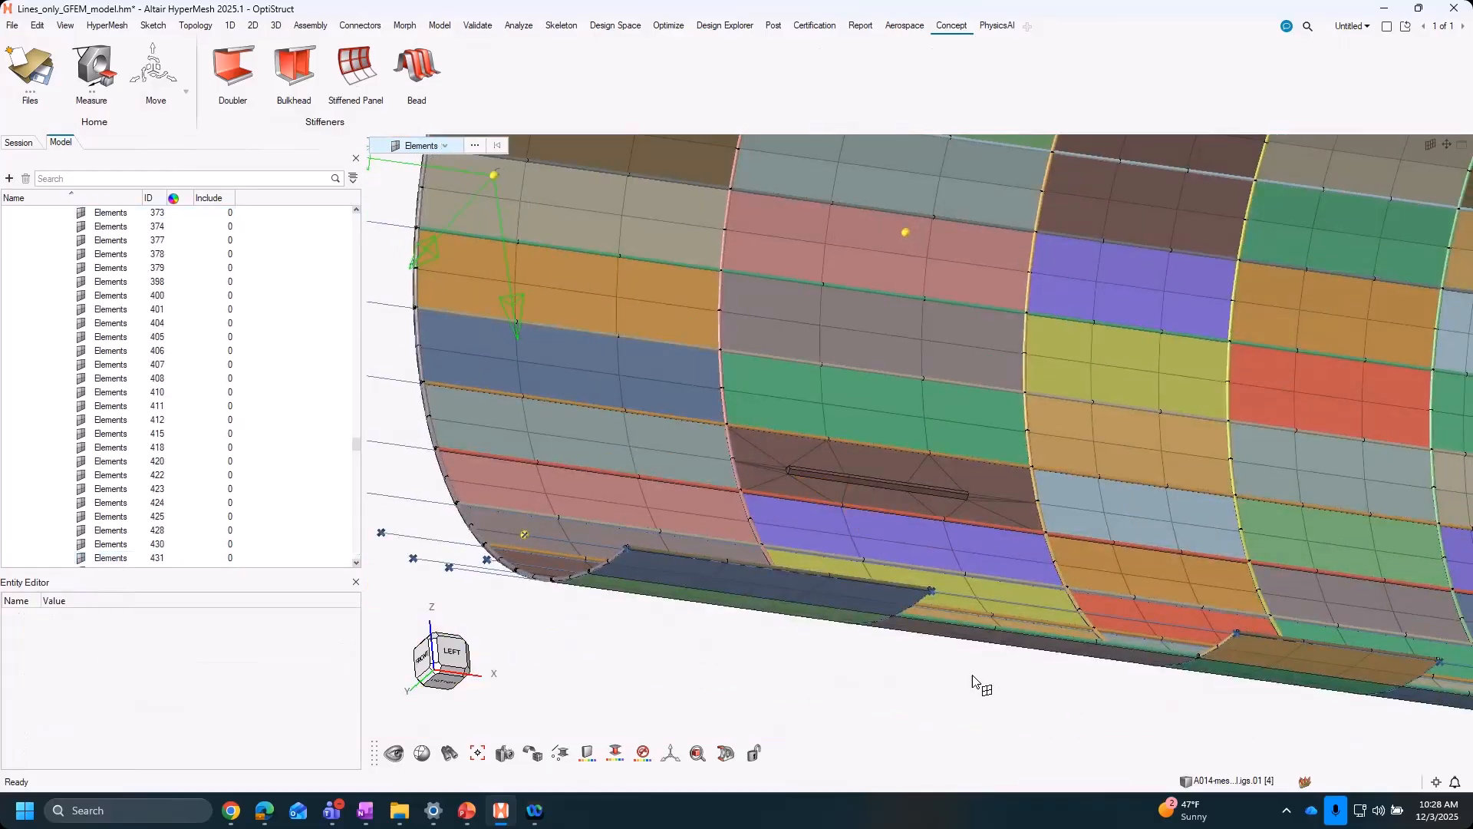
# Collapse the CBEAM, CQUAD4 and CTRIA3 element lists in the model tree
pyautogui.moveTo(686, 451); pyautogui.dragTo(688, 485, button='middle')
pyautogui.scroll(-1, 687, 485)
pyautogui.scroll(-3, 687, 485)
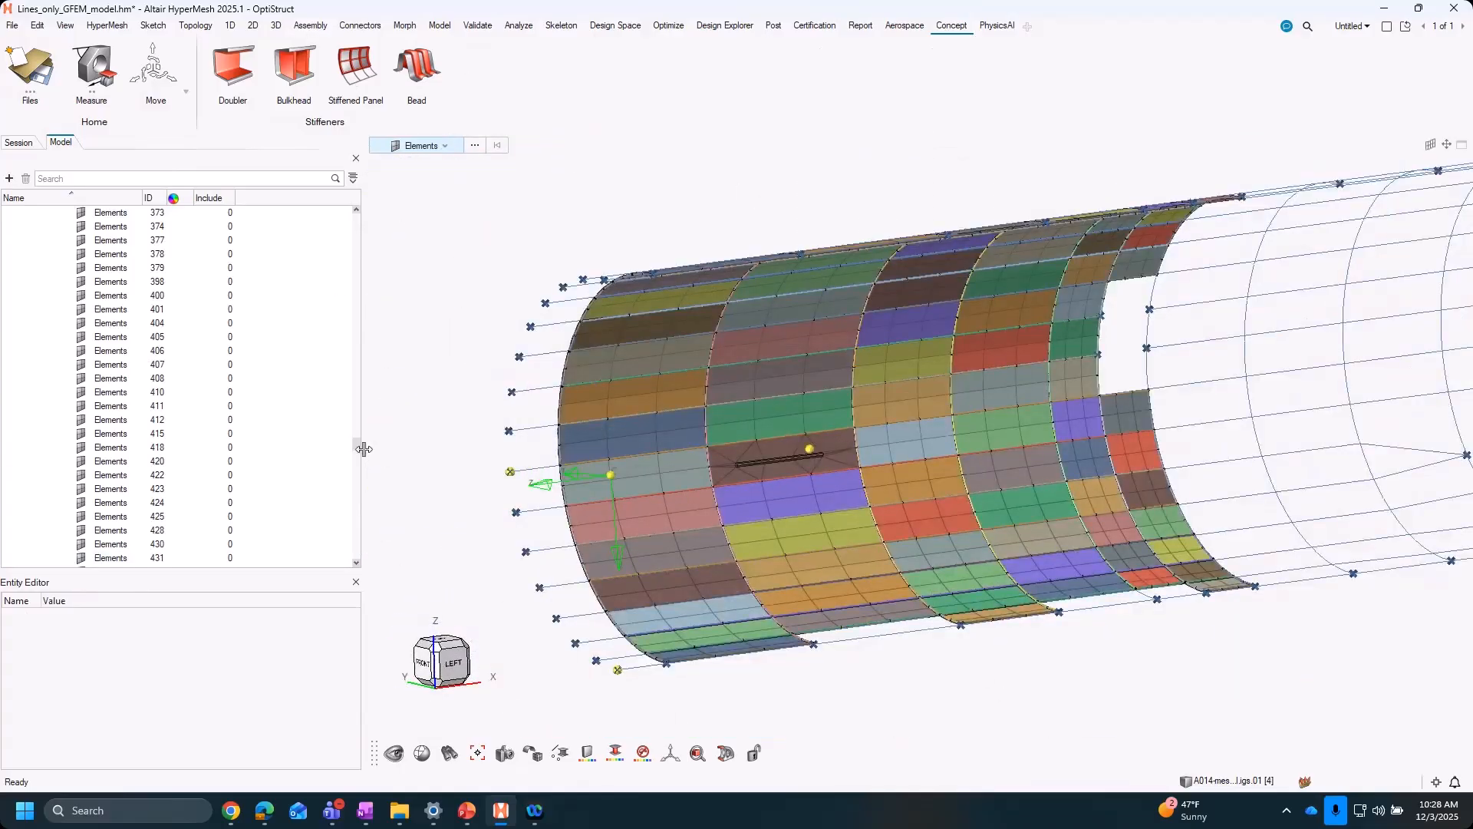
pyautogui.moveTo(358, 448); pyautogui.dragTo(376, 211)
pyautogui.click(52, 295)
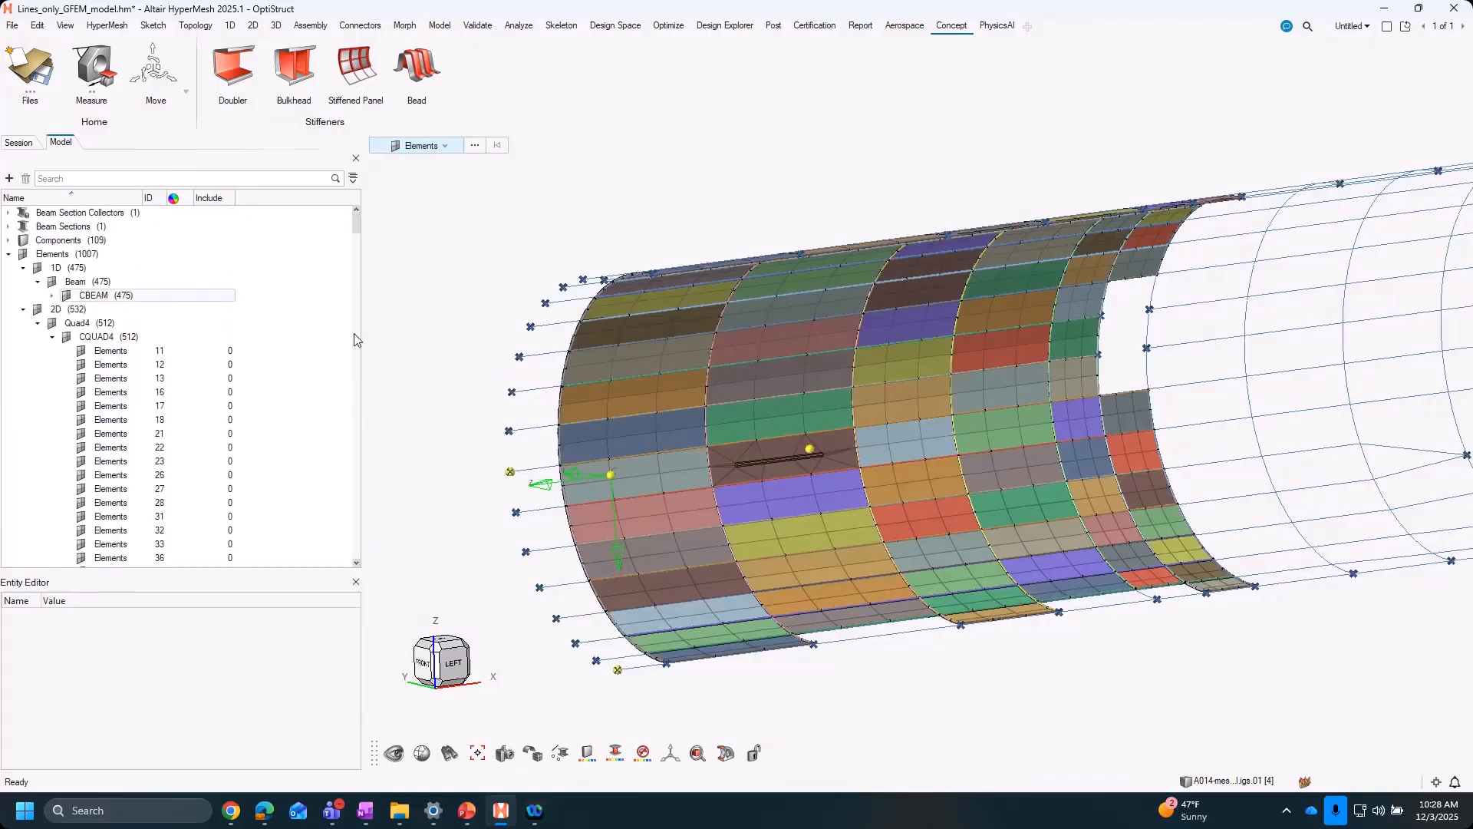
pyautogui.click(52, 337)
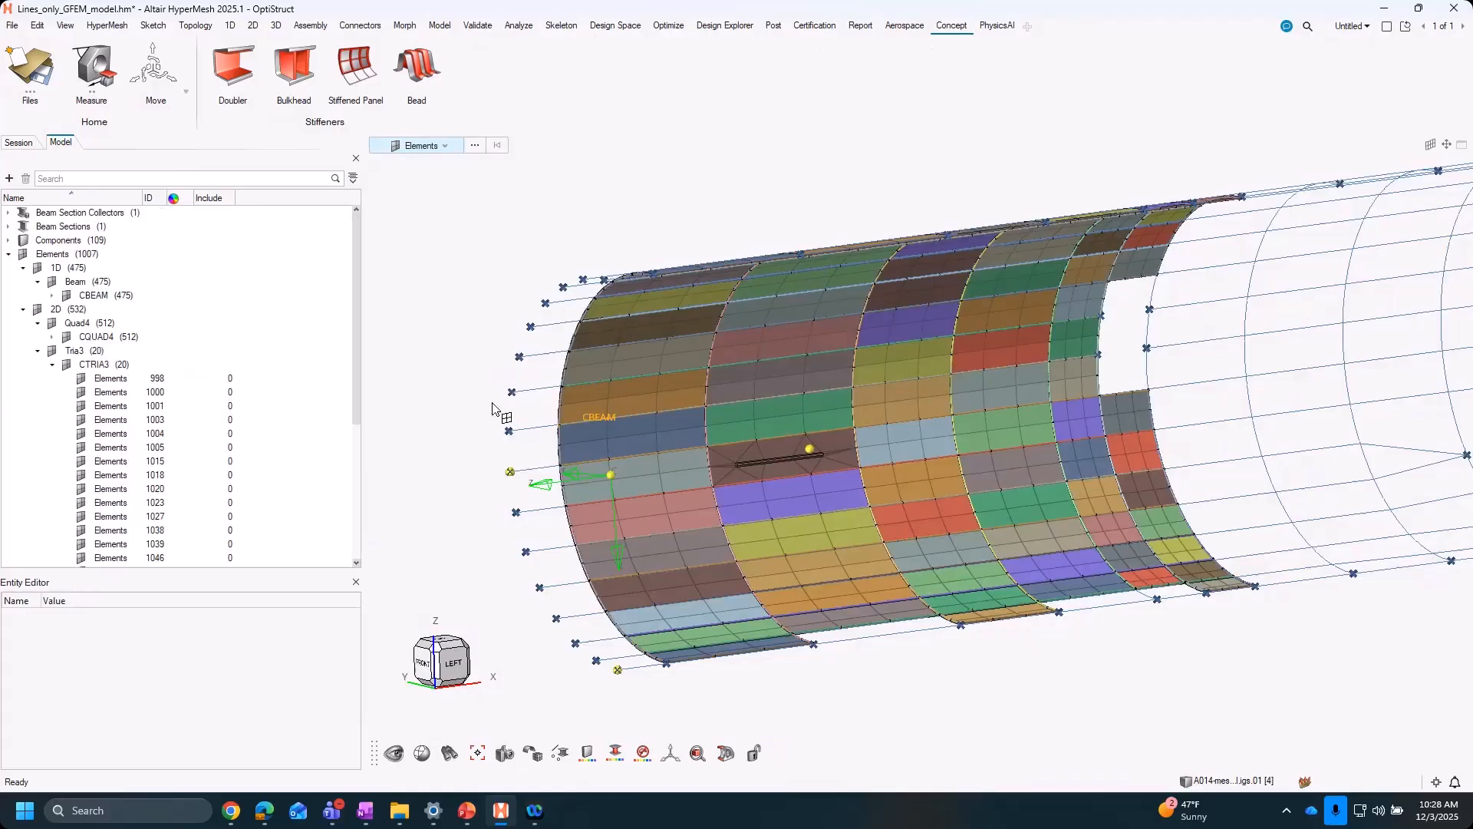
pyautogui.click(53, 366)
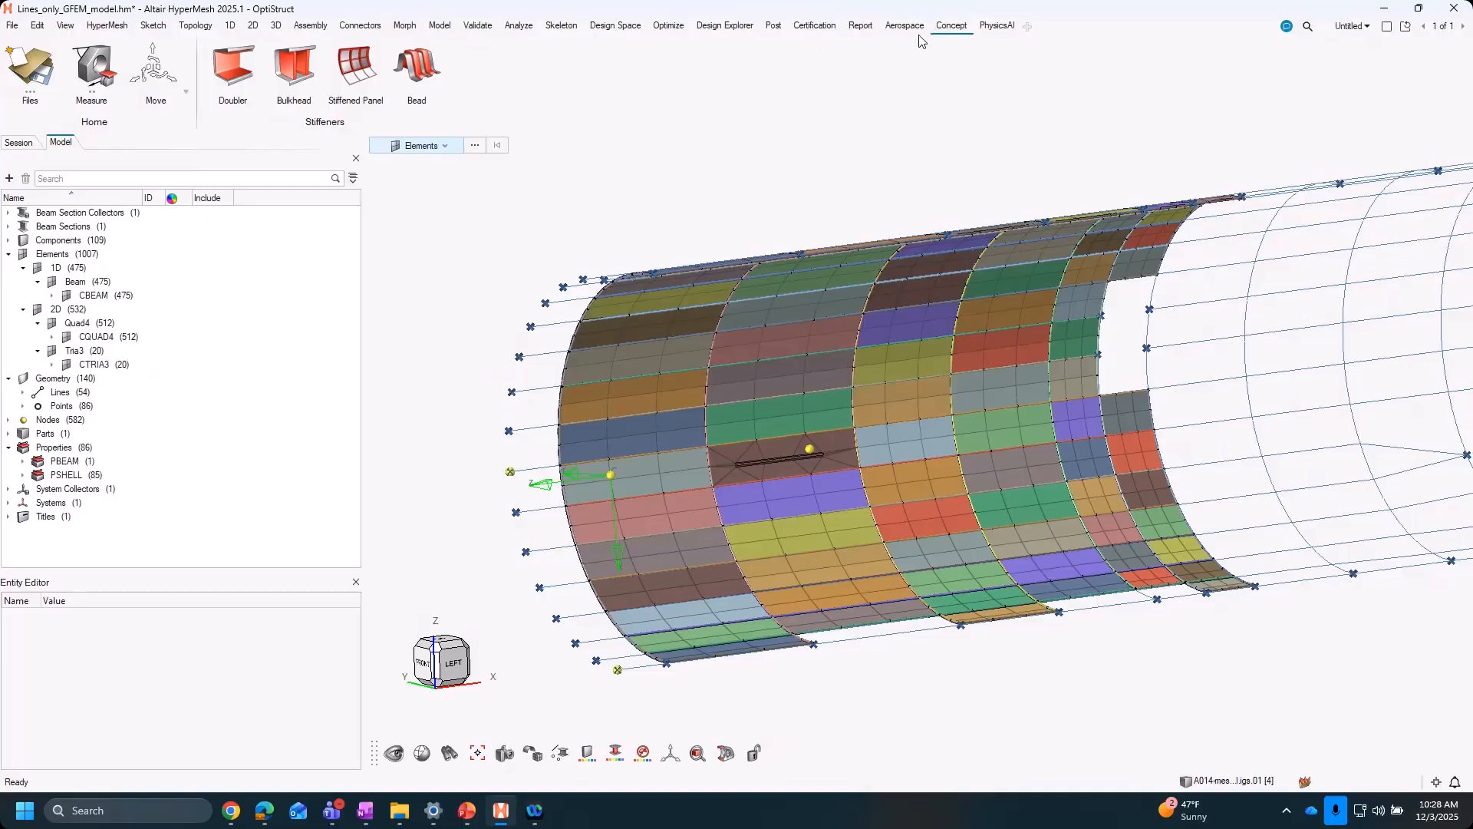
# Inspect the quad element on the bead's side wall and the triangular element at its end cap
pyautogui.click(775, 26)
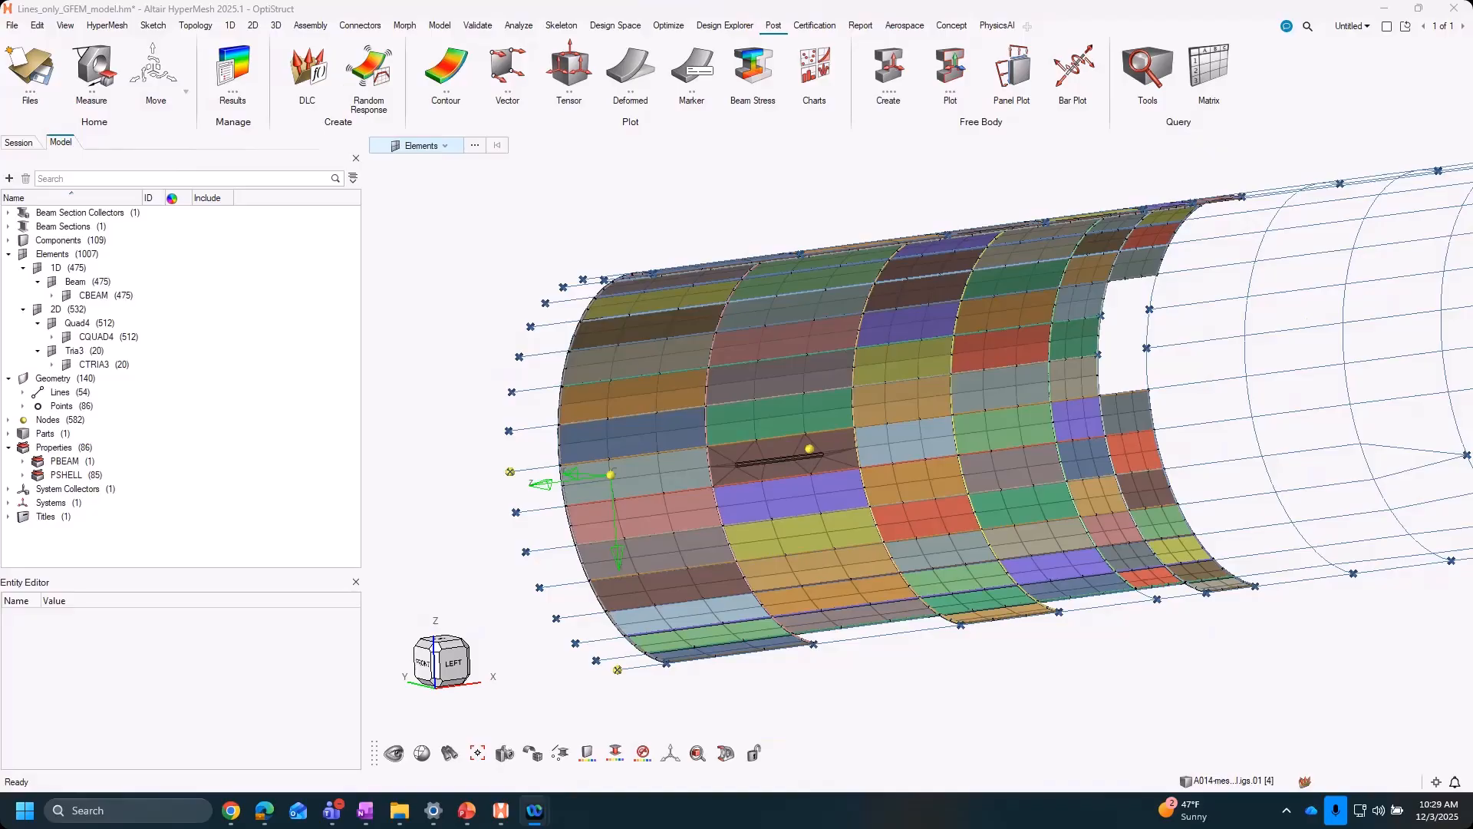
pyautogui.scroll(5, 808, 497)
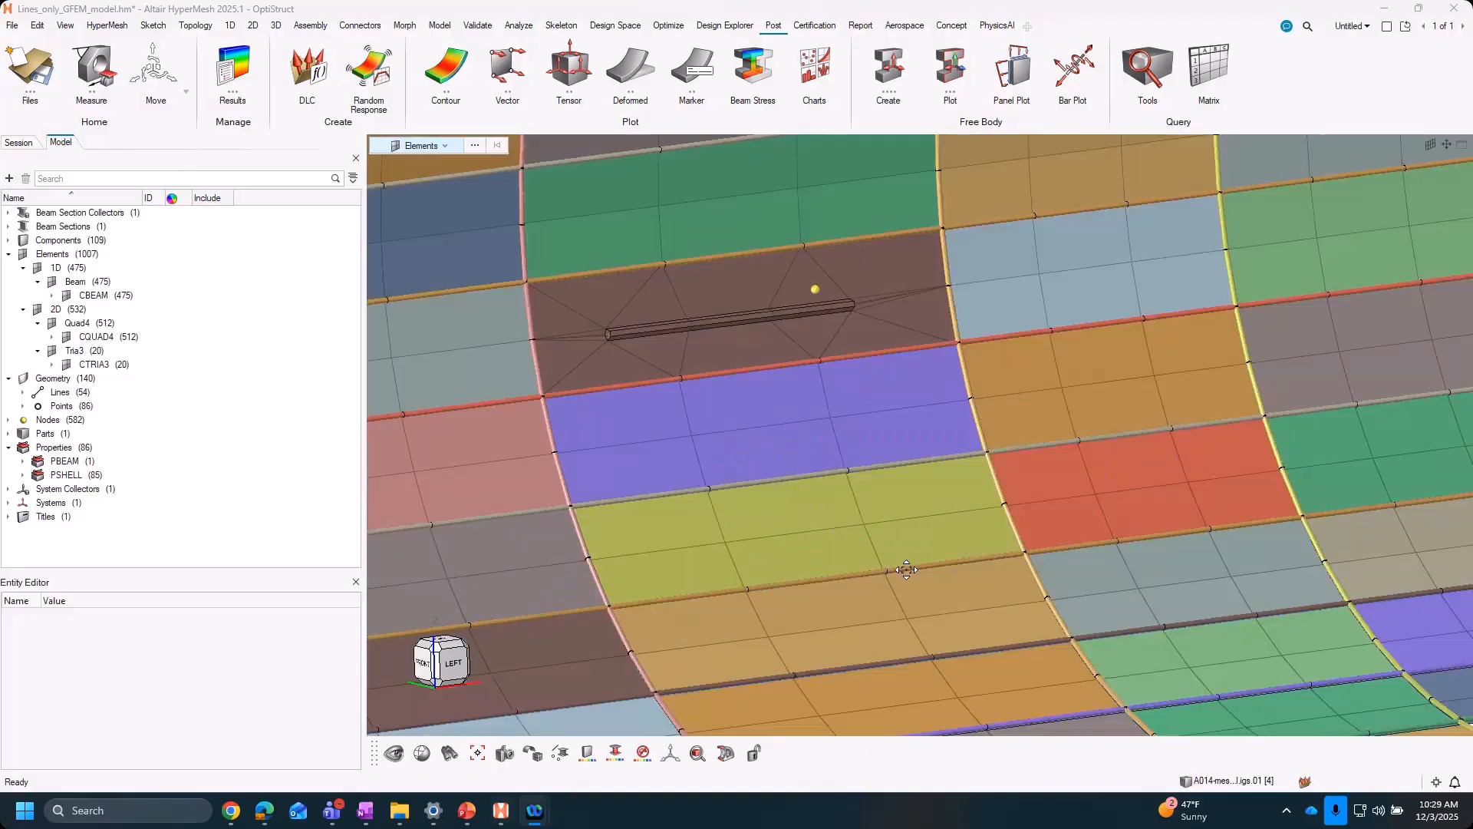
pyautogui.keyDown('ctrl'); pyautogui.moveTo(816, 440); pyautogui.dragTo(658, 408); pyautogui.keyUp('ctrl')
pyautogui.click(658, 407)
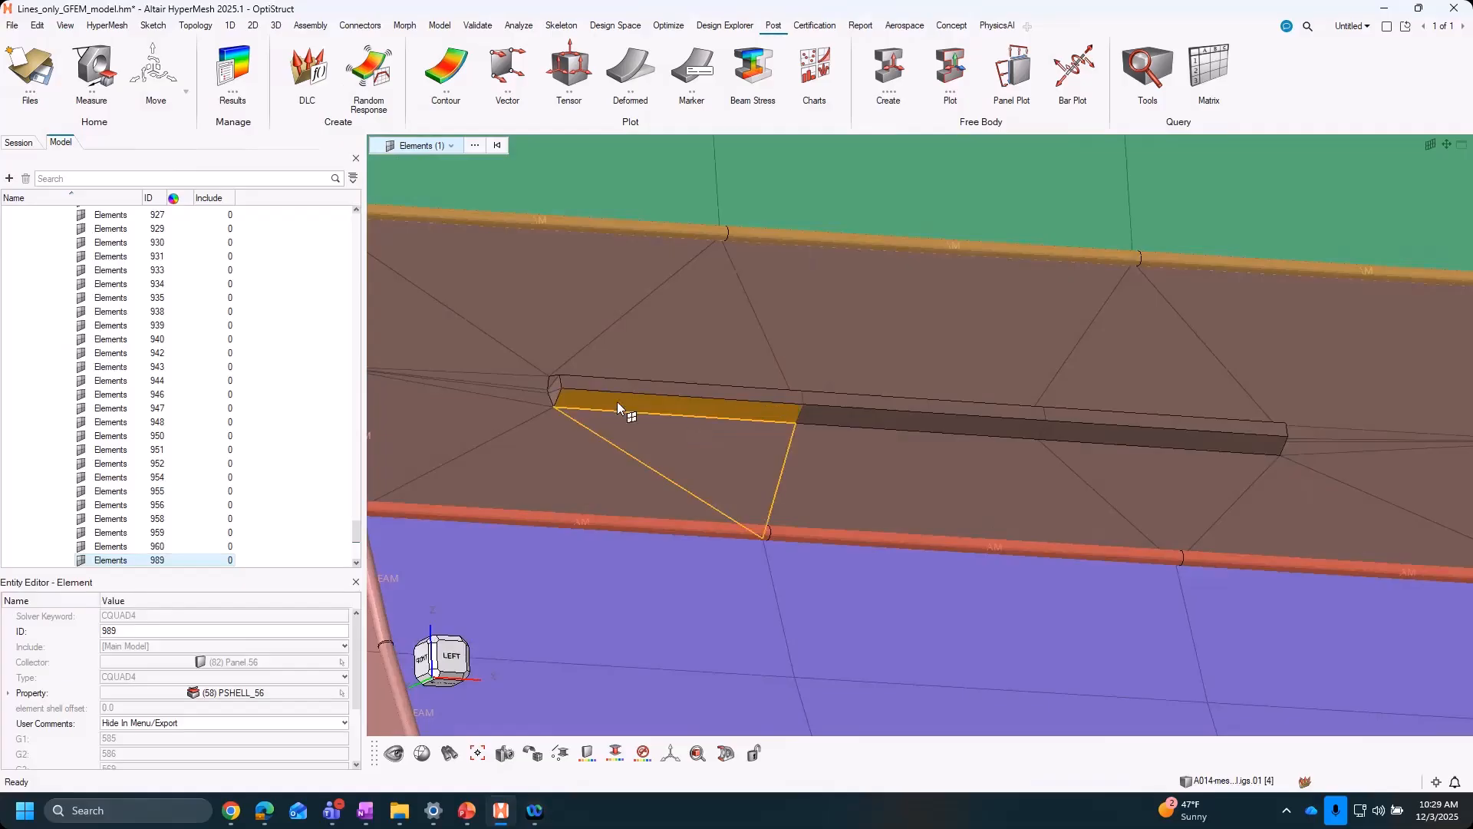
pyautogui.scroll(5, 637, 418)
pyautogui.scroll(3, 798, 490)
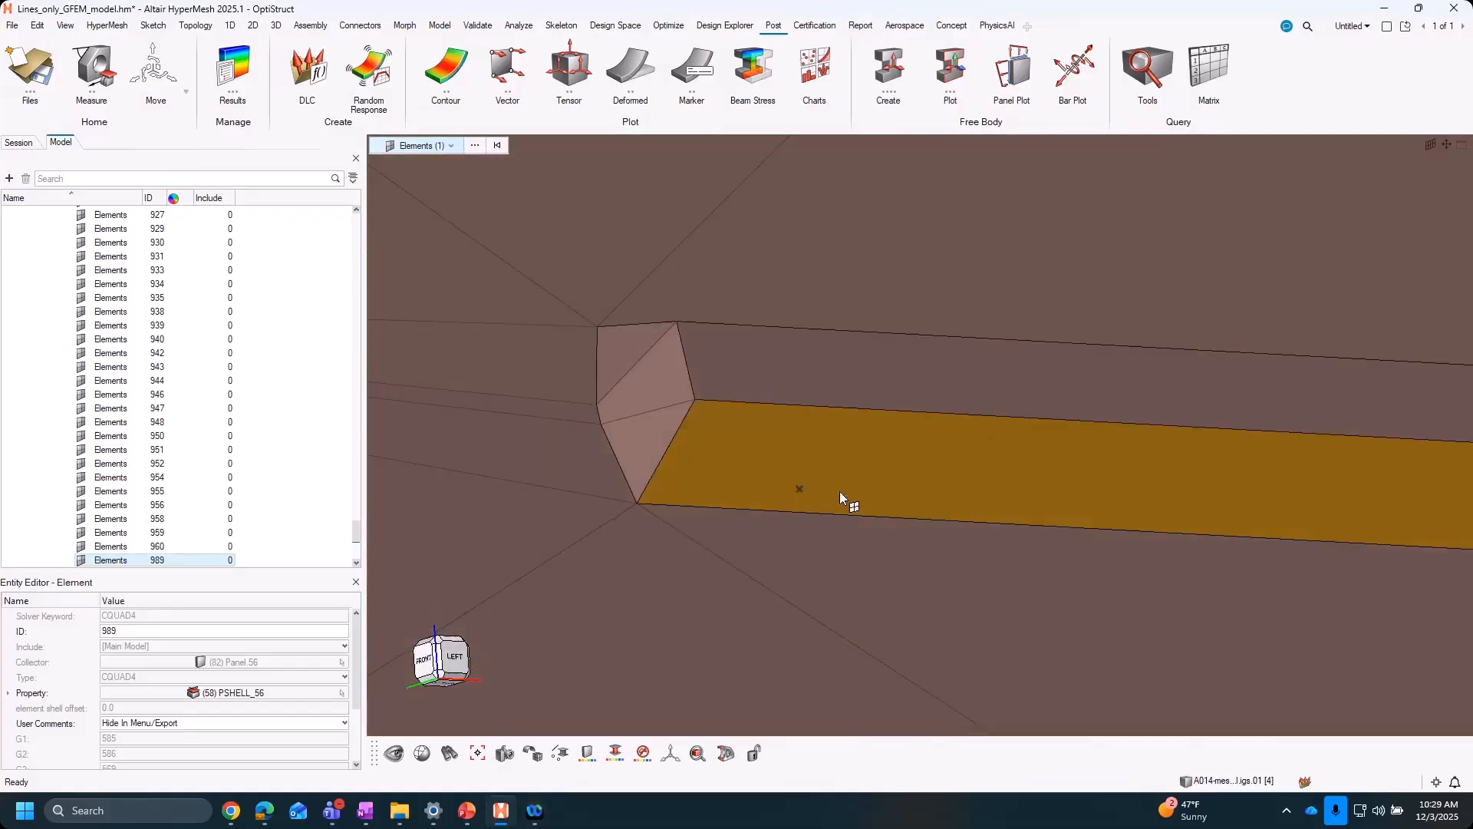
pyautogui.click(663, 440)
pyautogui.scroll(-5, 662, 440)
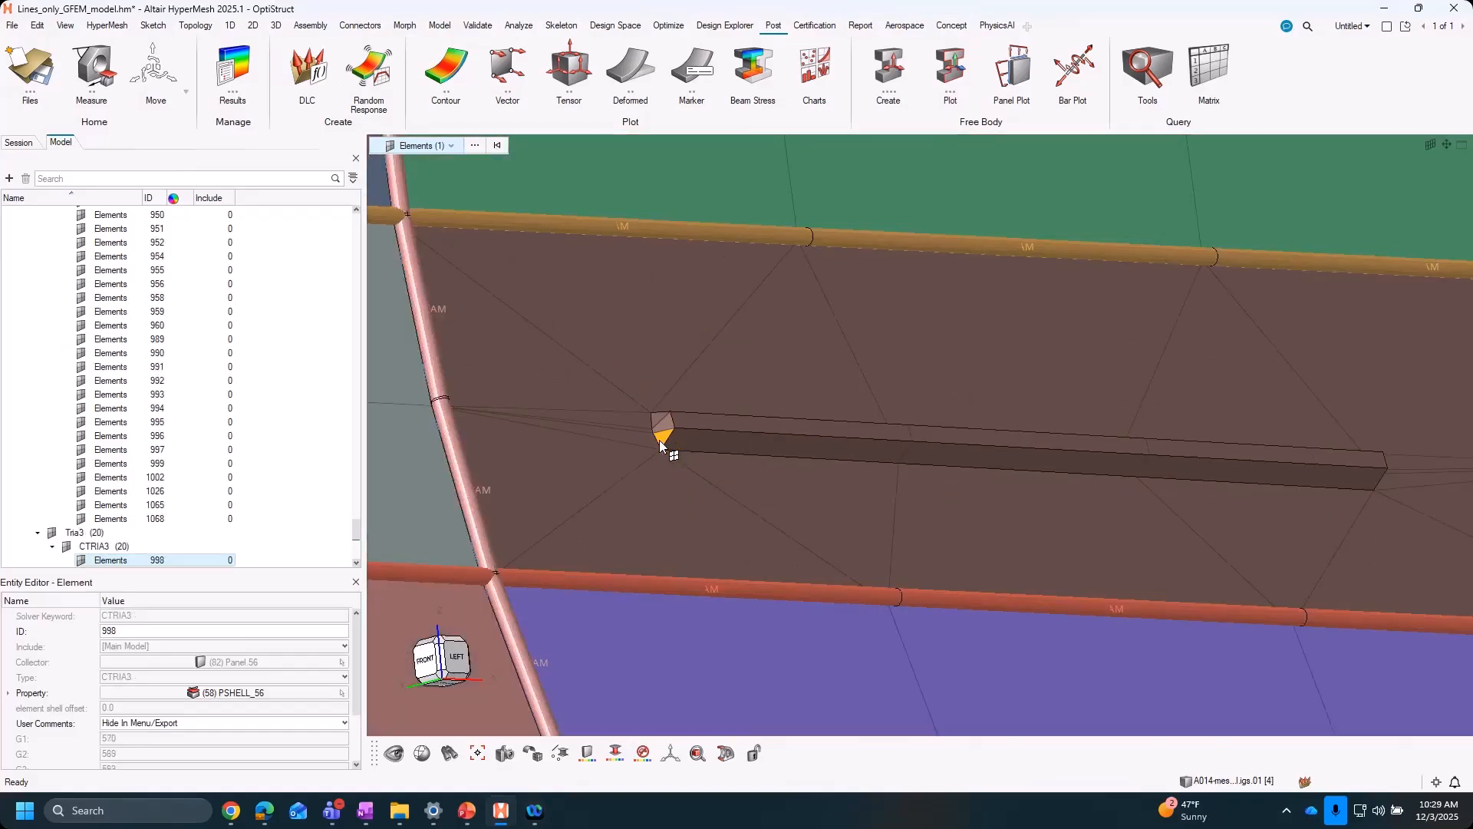
pyautogui.scroll(-2, 661, 446)
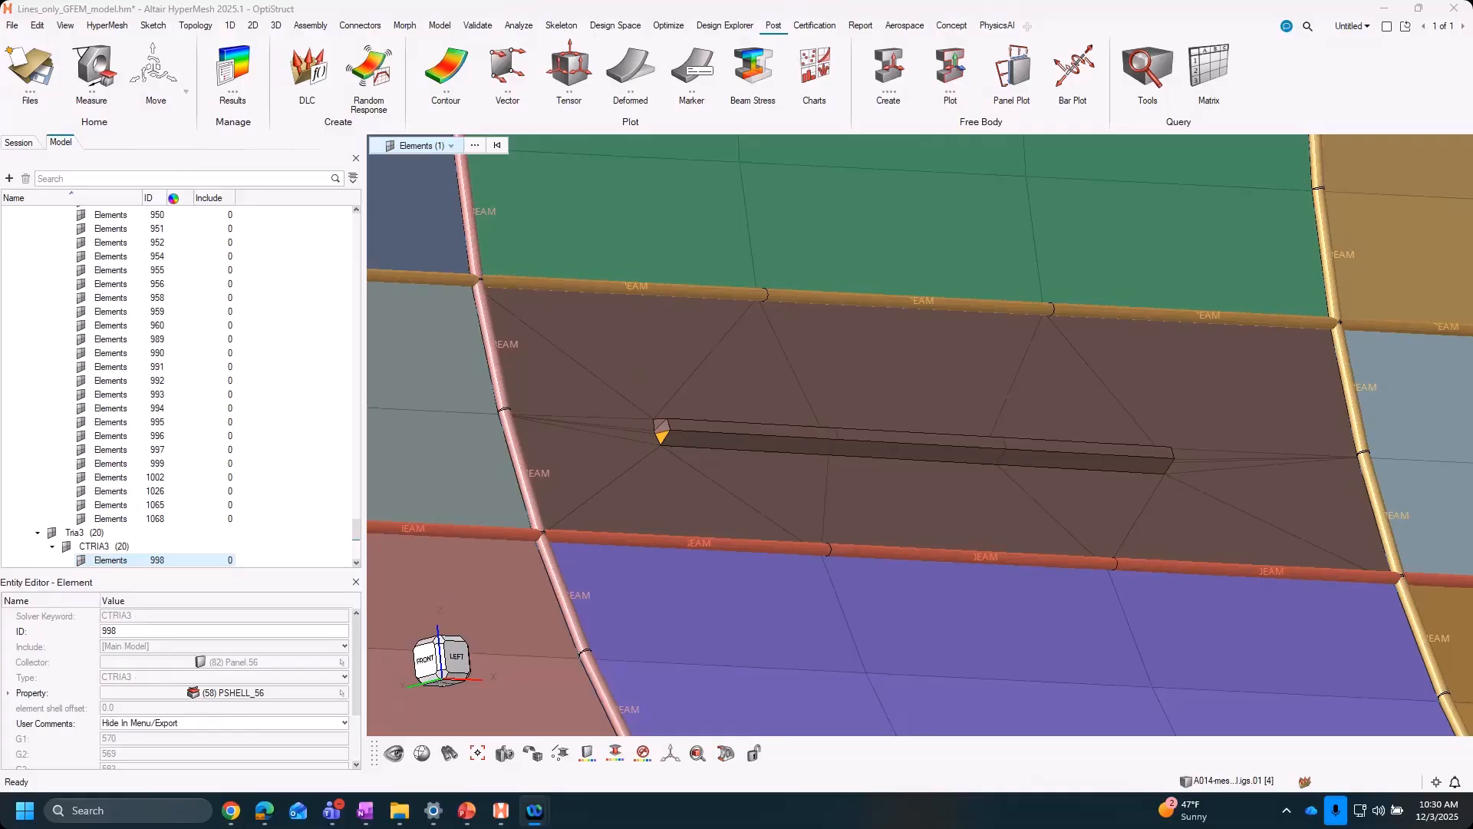
pyautogui.click(229, 26)
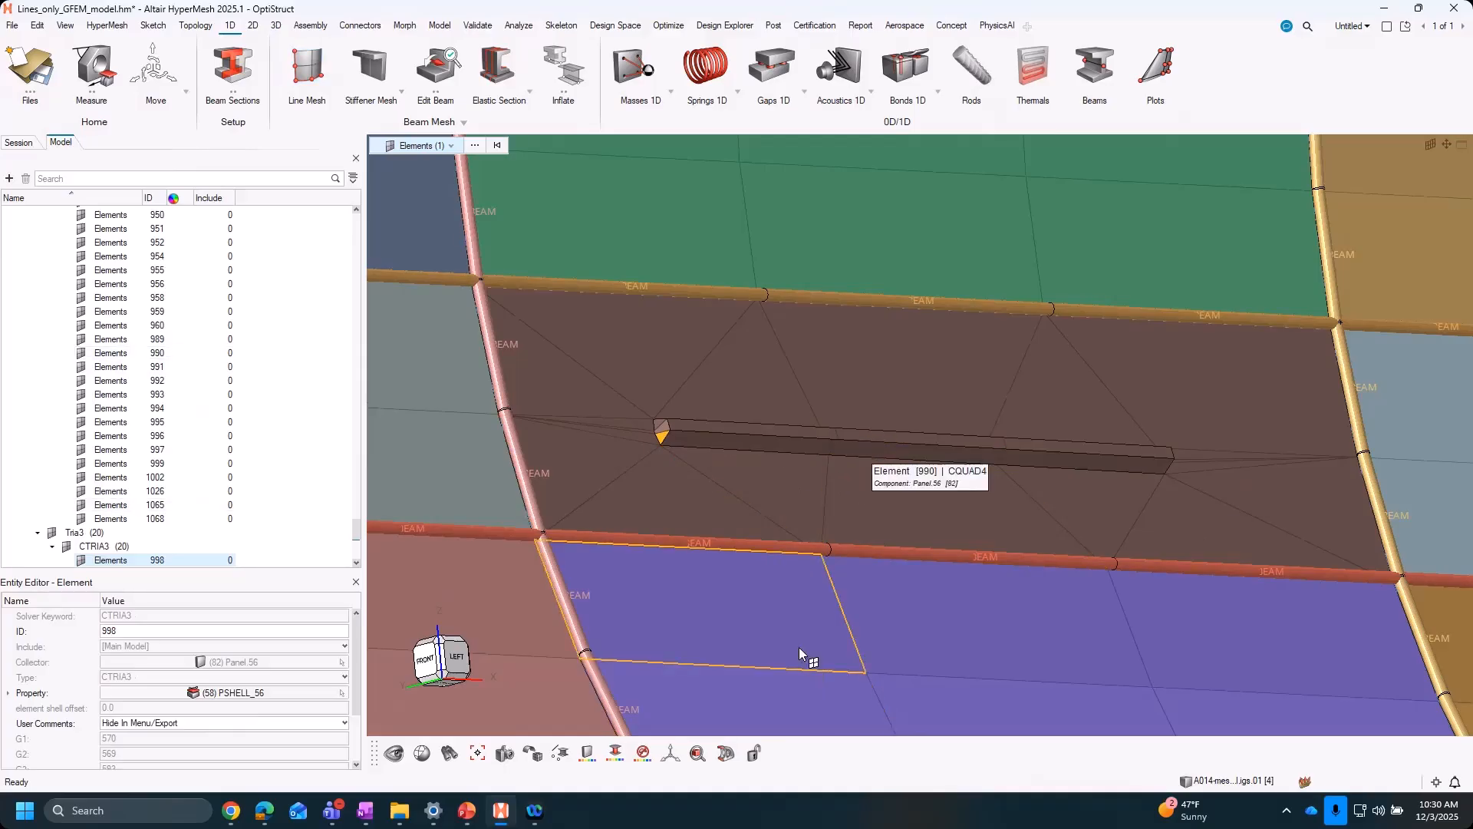
pyautogui.click(953, 26)
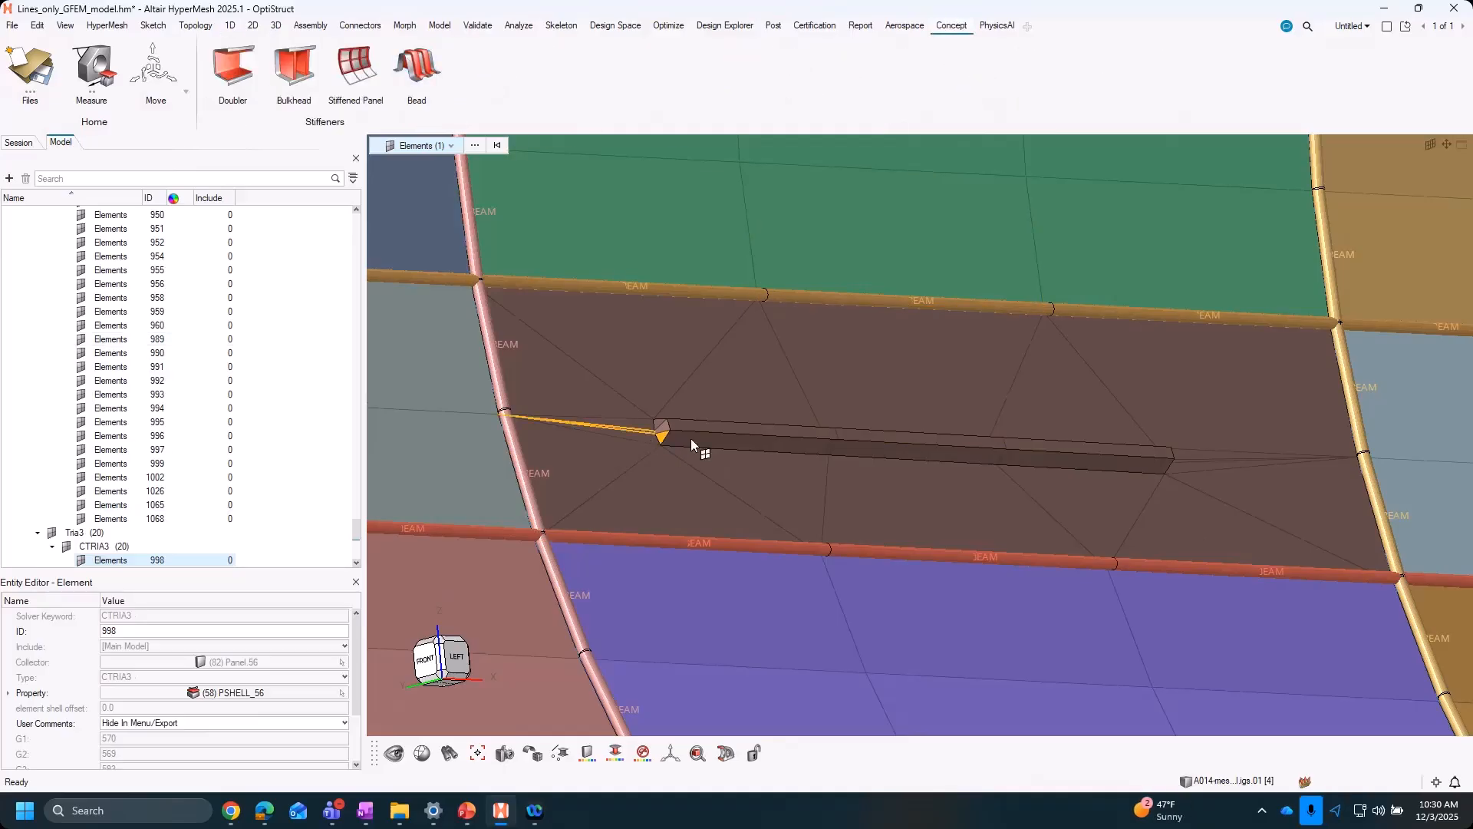